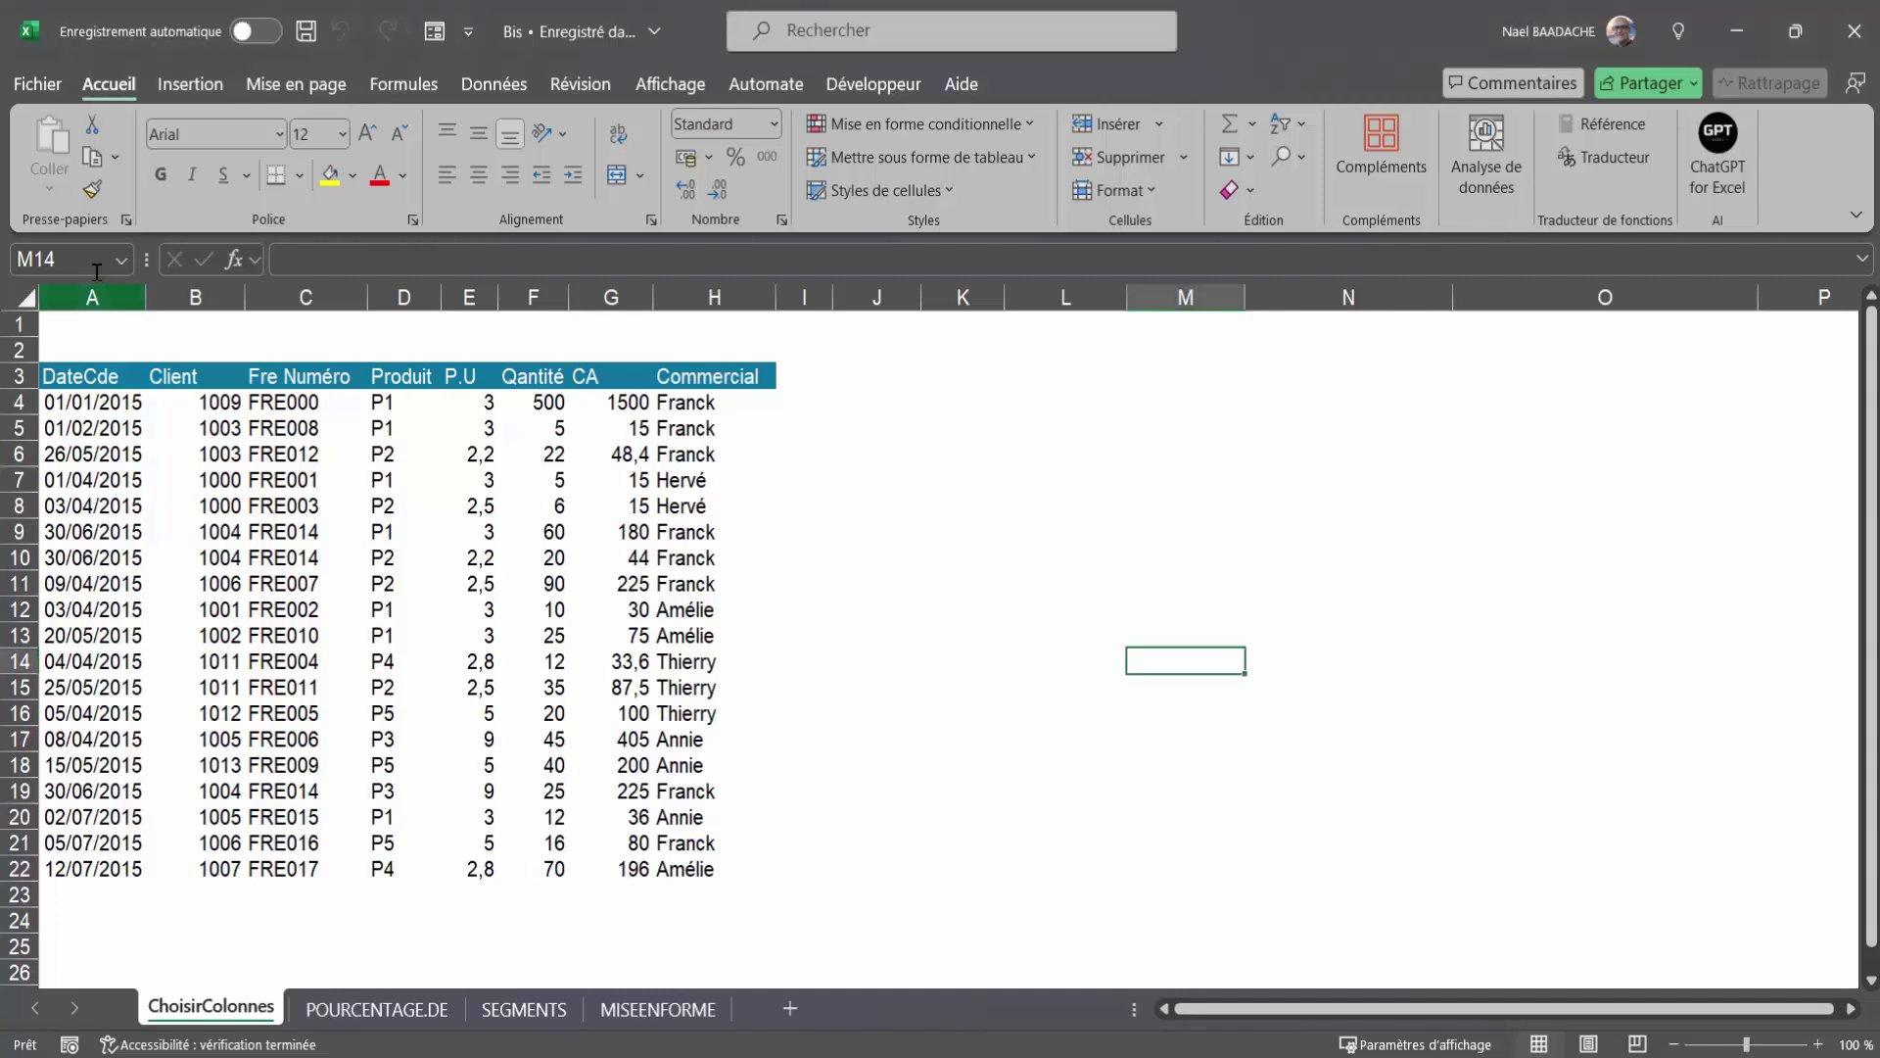
# Step: Look at the Microsoft 365 Insider settings under Account, then close them without applying
pyautogui.click(32, 85)
pyautogui.click(32, 85)
pyautogui.click(32, 85)
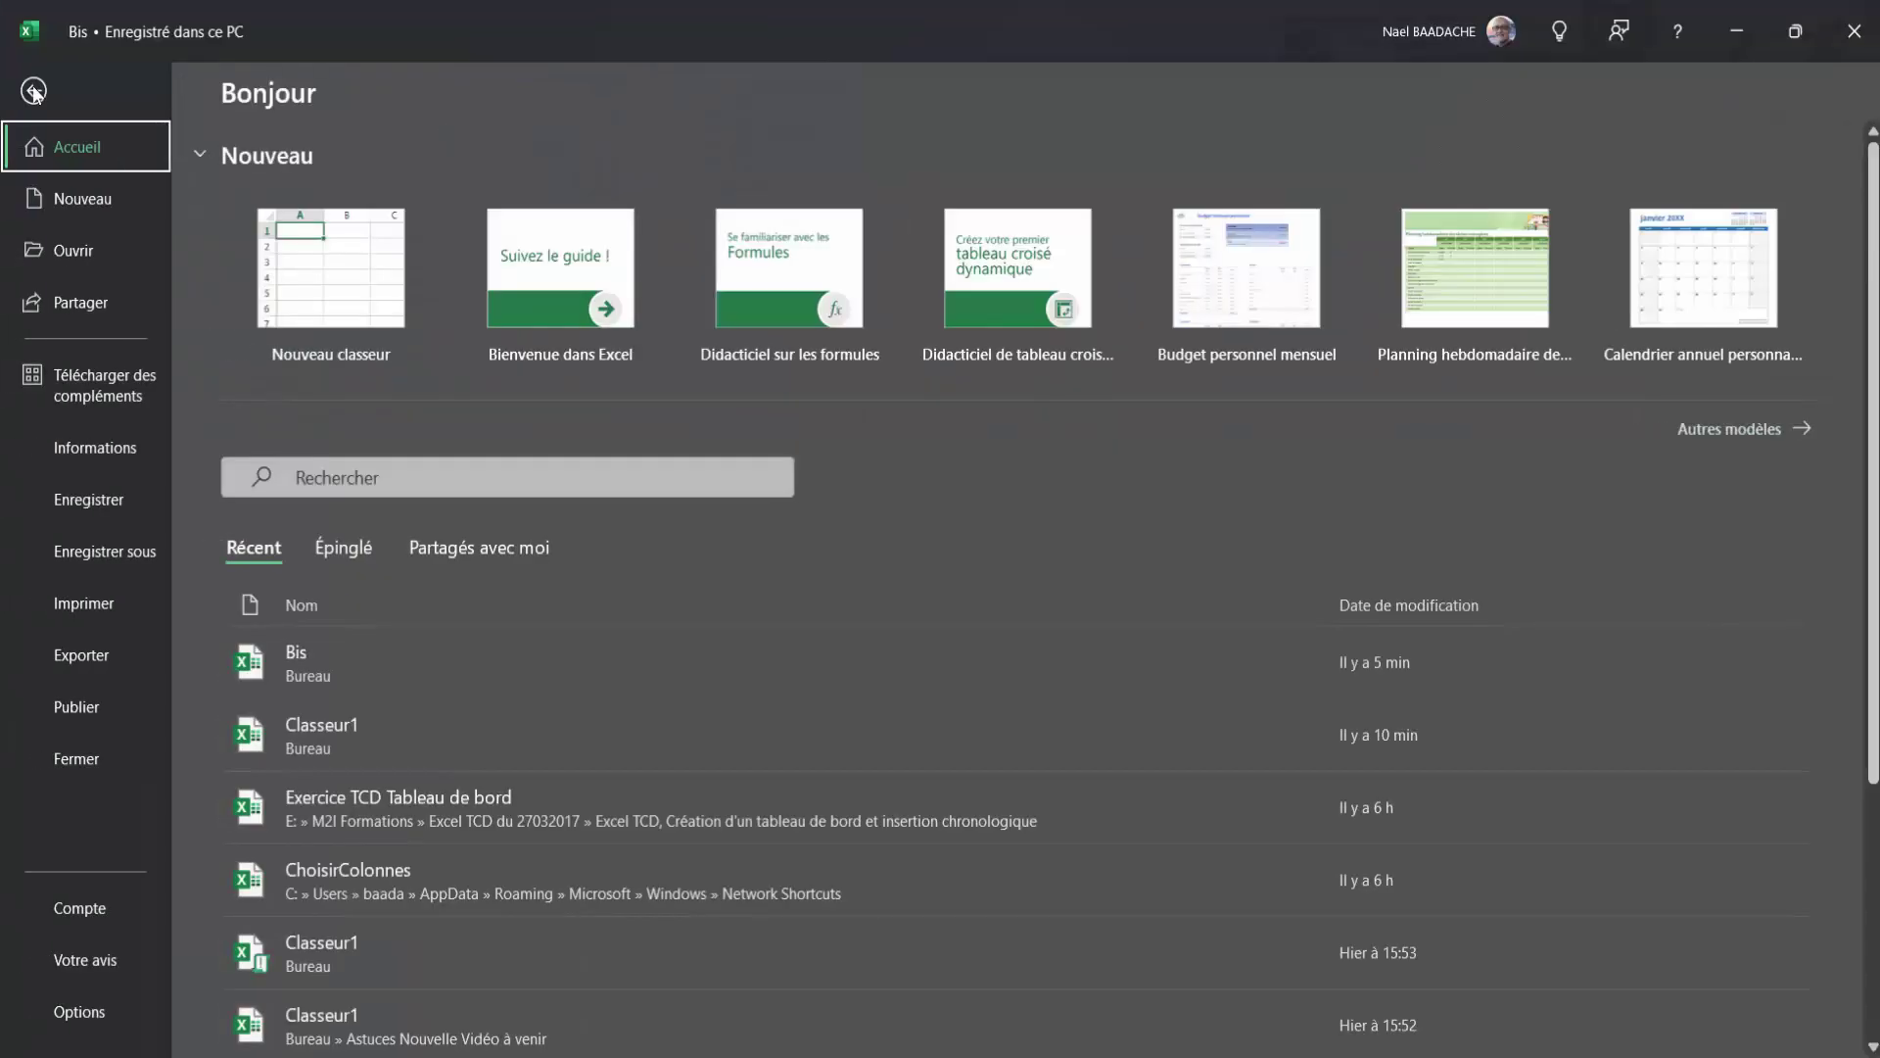
pyautogui.click(98, 909)
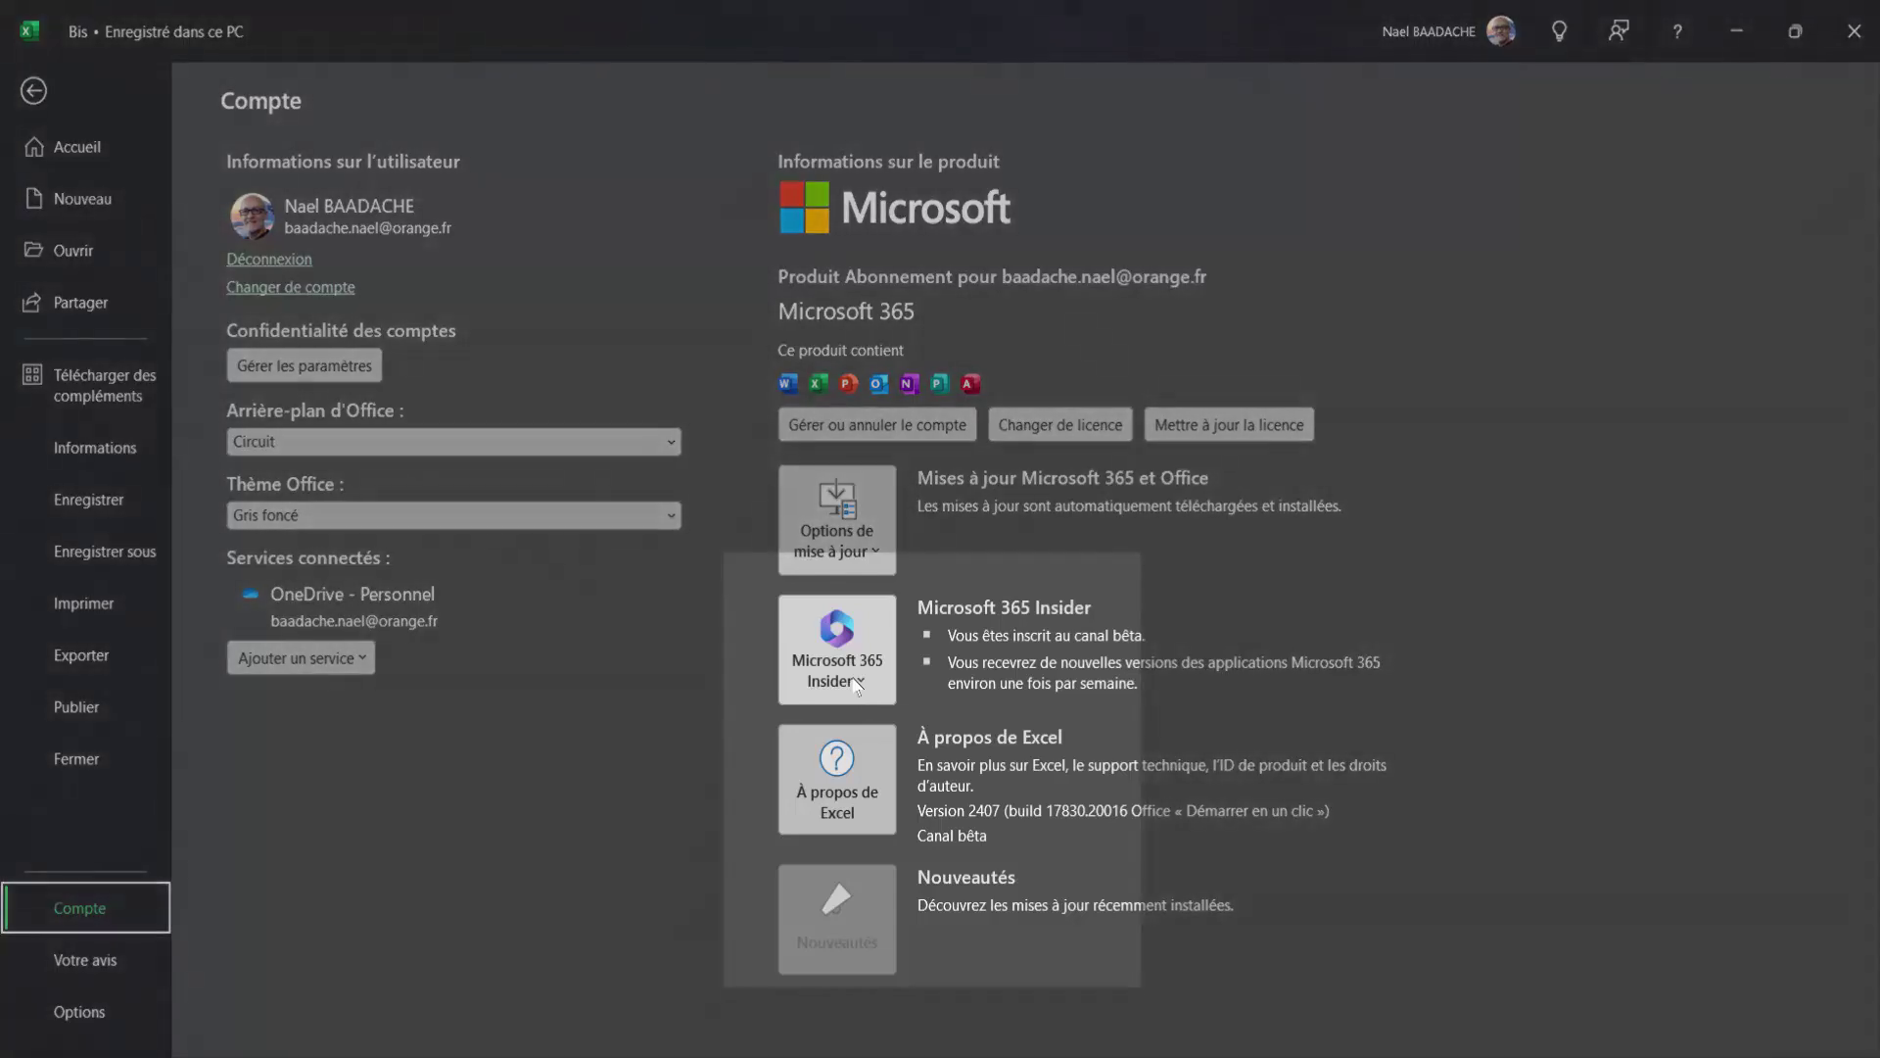
pyautogui.click(856, 684)
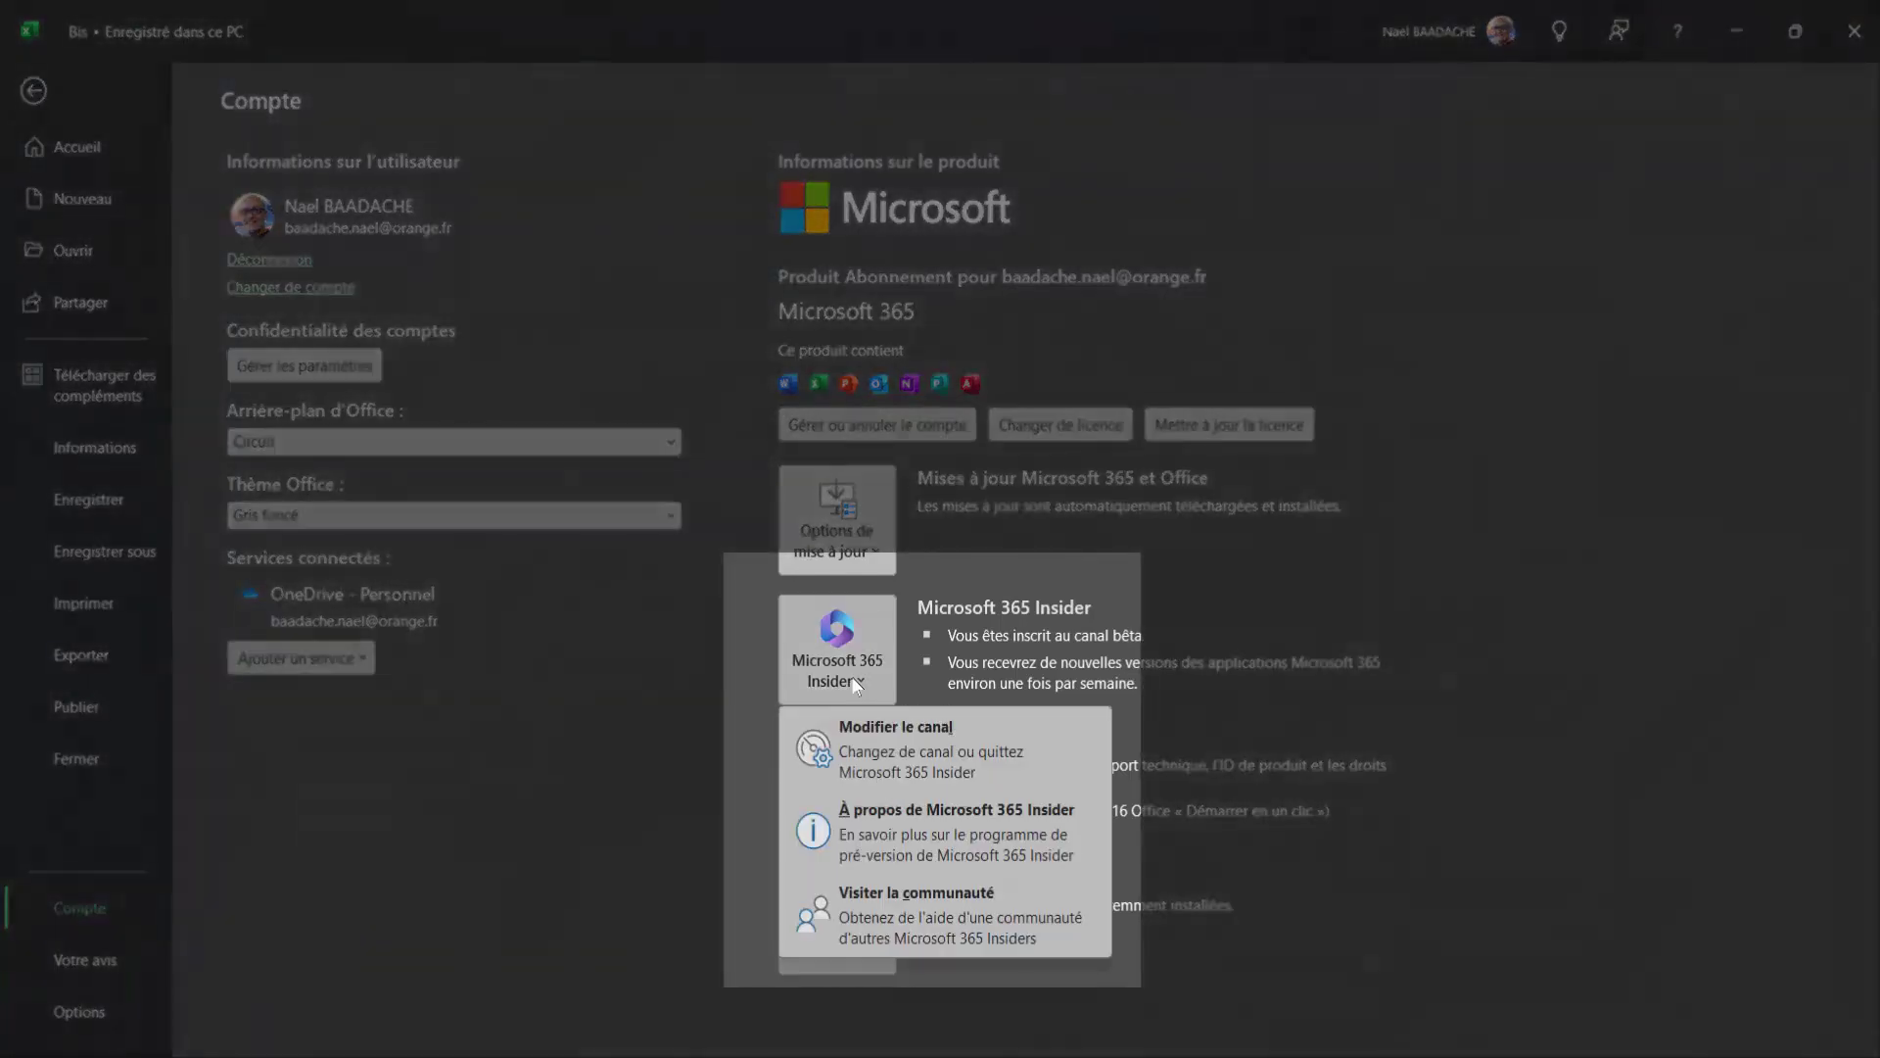
pyautogui.click(855, 762)
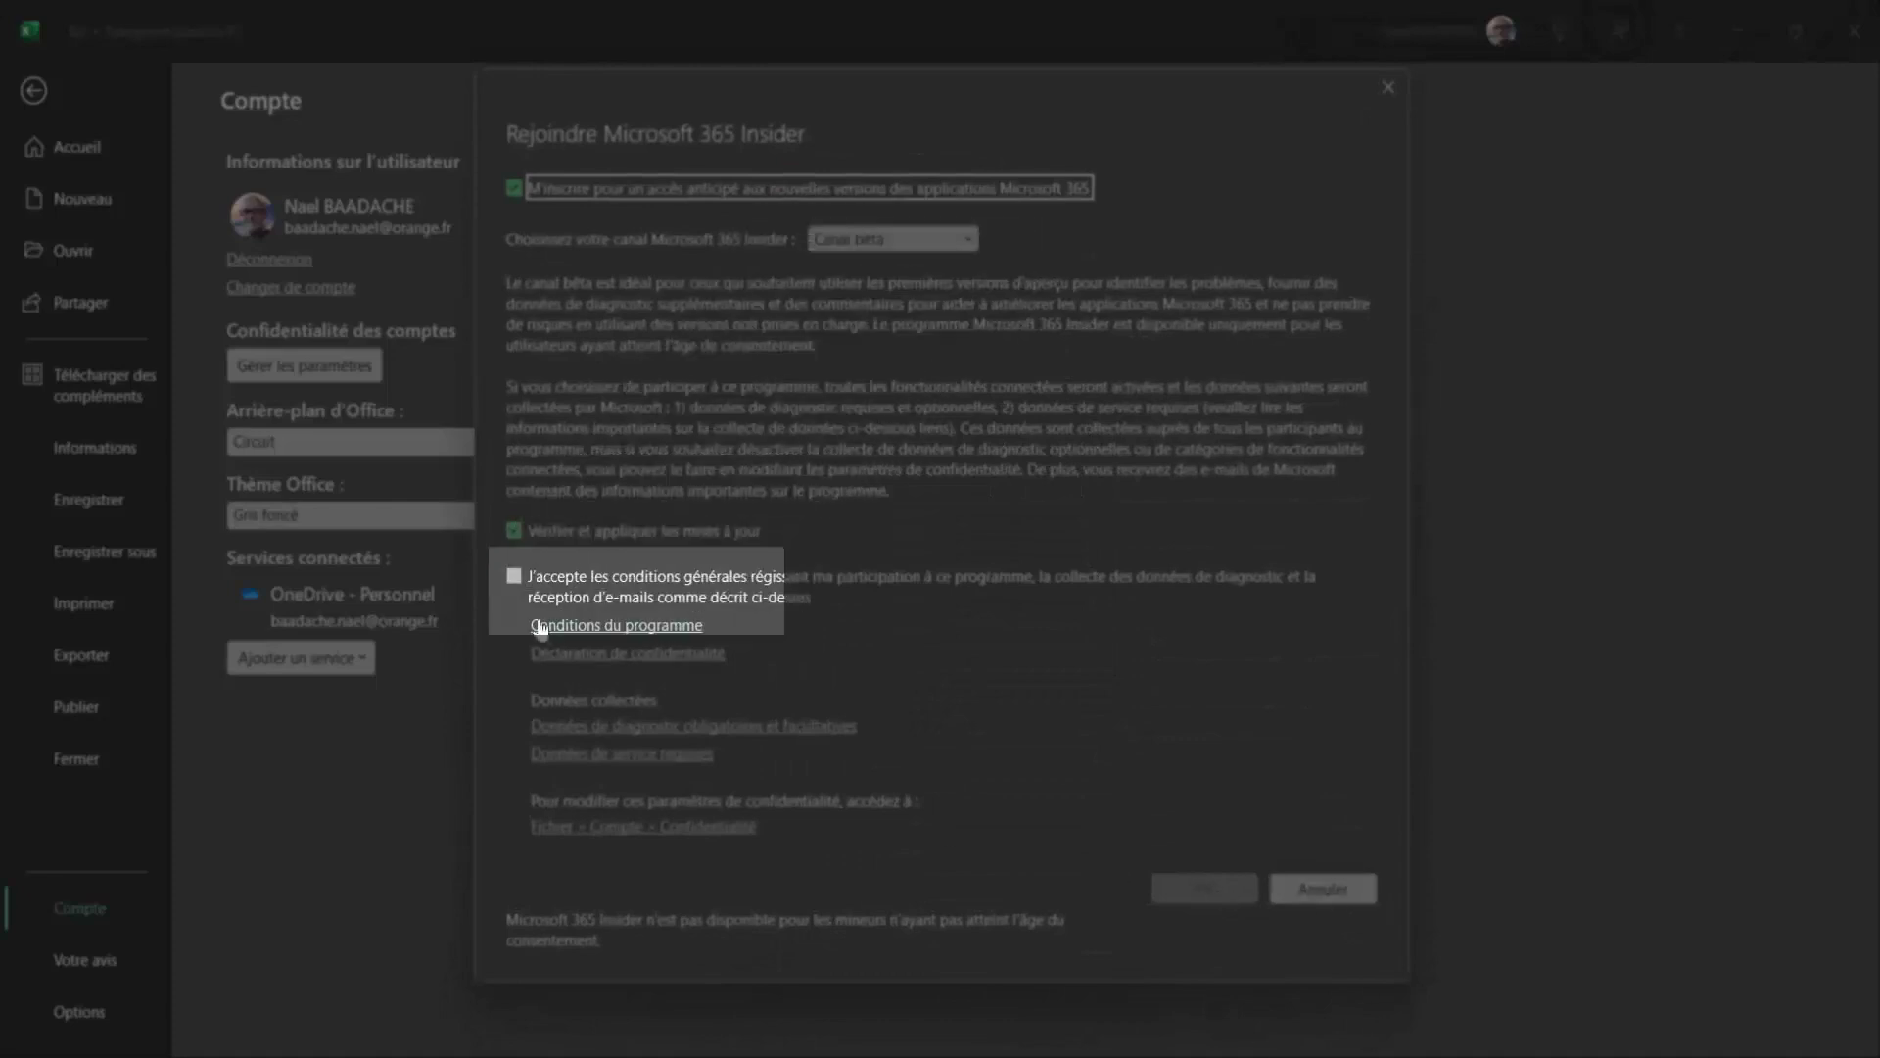
pyautogui.click(513, 575)
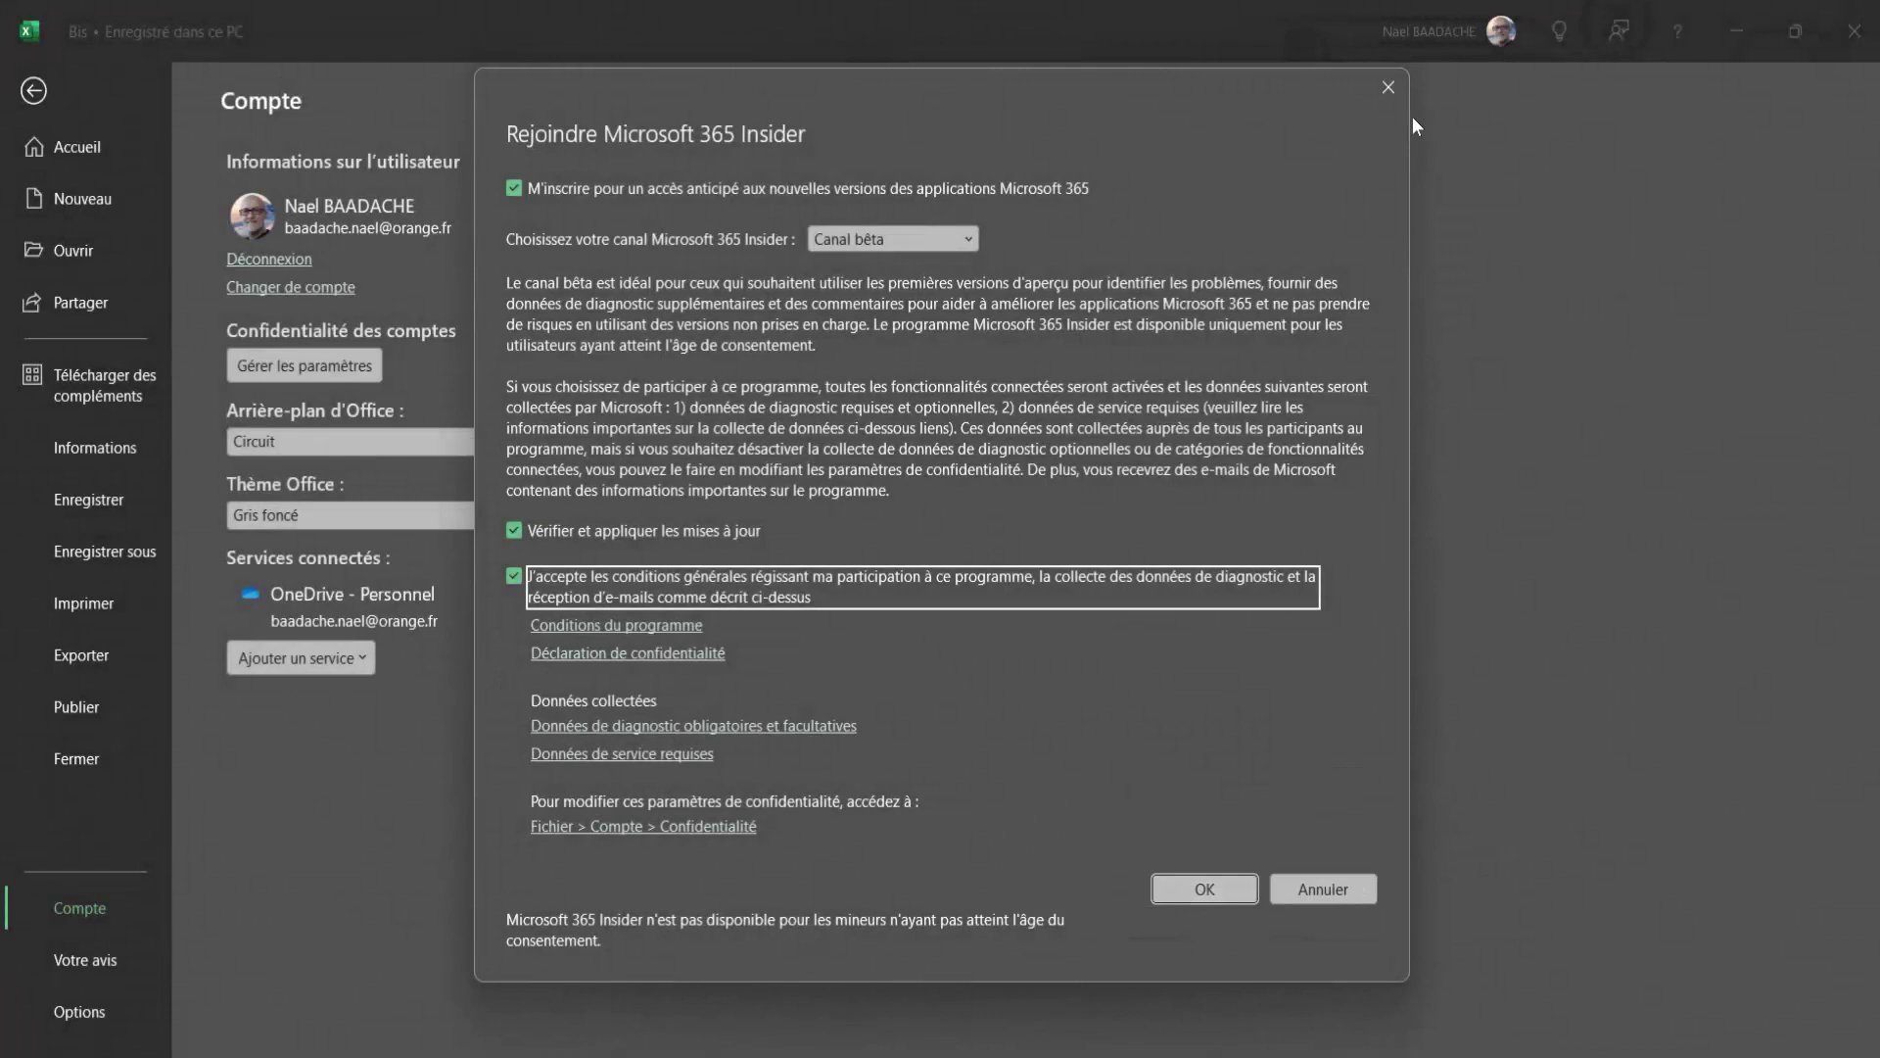
pyautogui.click(1388, 87)
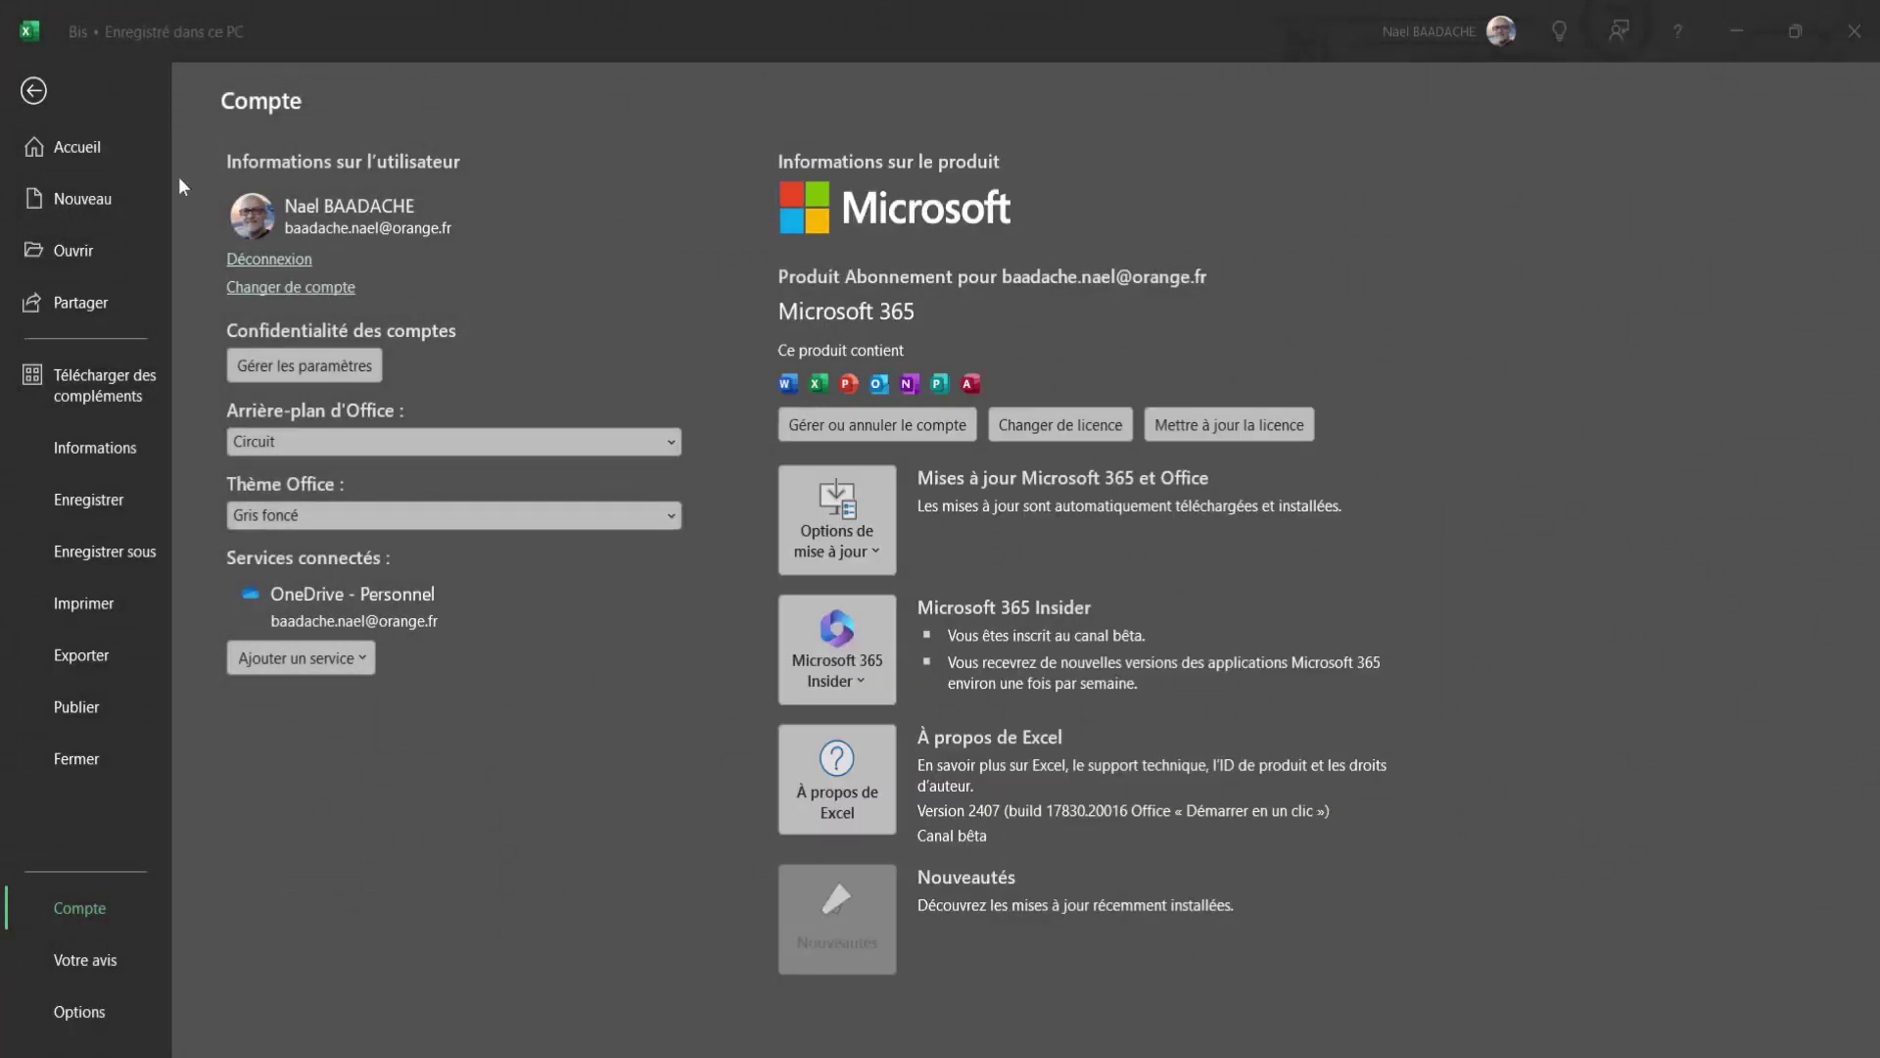
pyautogui.click(34, 92)
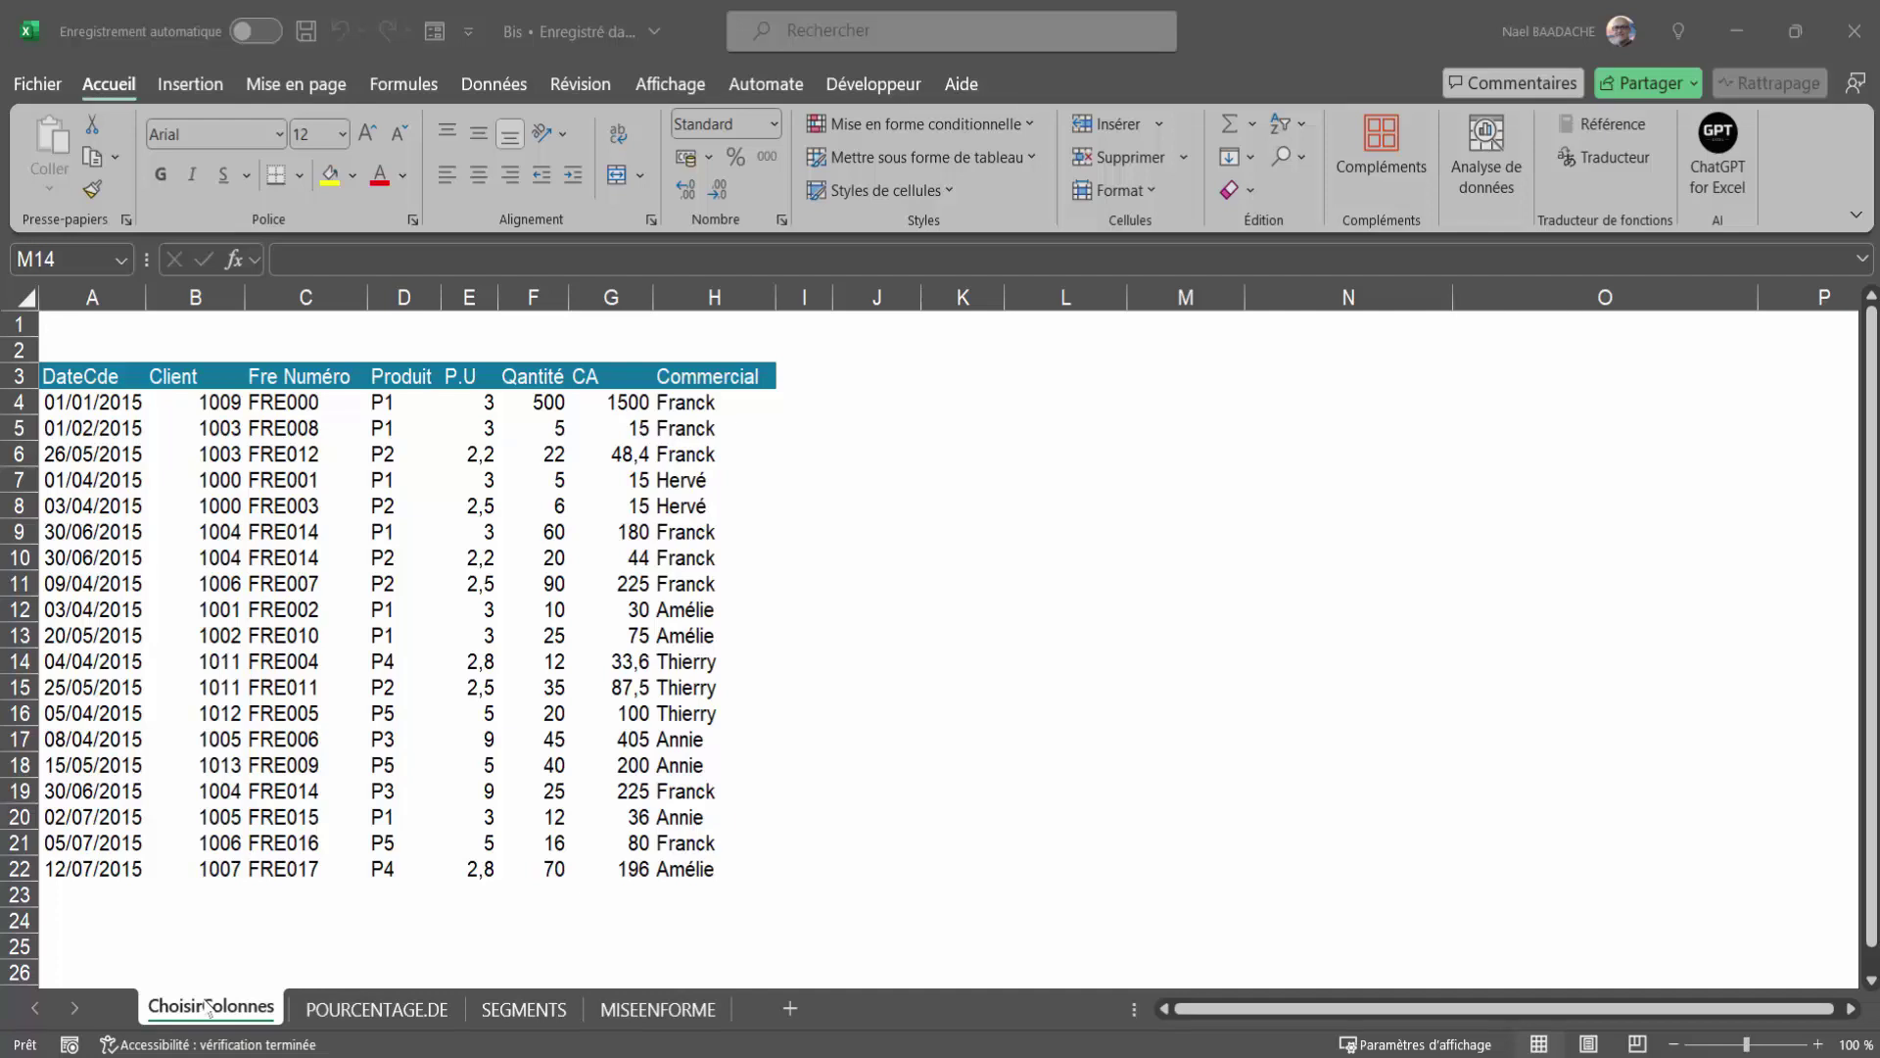
# Step: In K3, enter =CHOISIRCOLS(A3:H22;2;7;8) to spill the Client, CA and Commercial columns
pyautogui.click(937, 378)
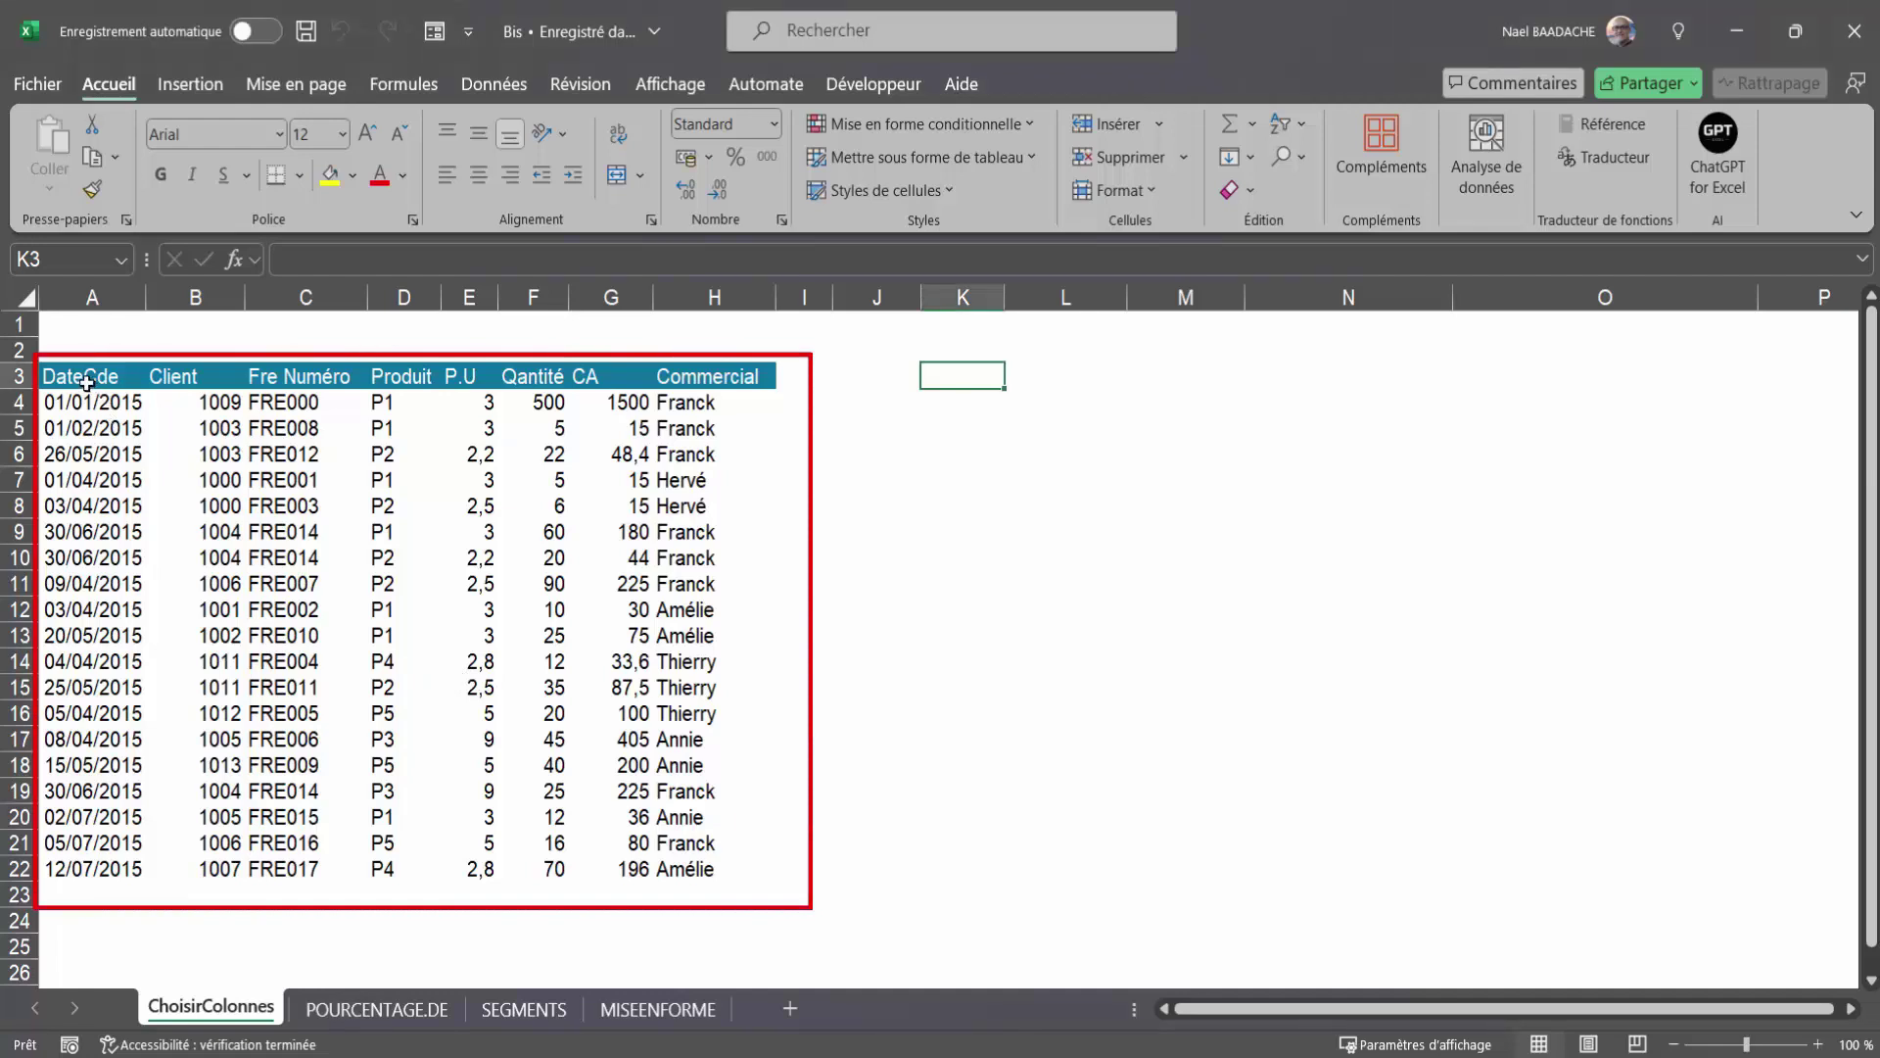
pyautogui.moveTo(86, 382); pyautogui.dragTo(700, 790)
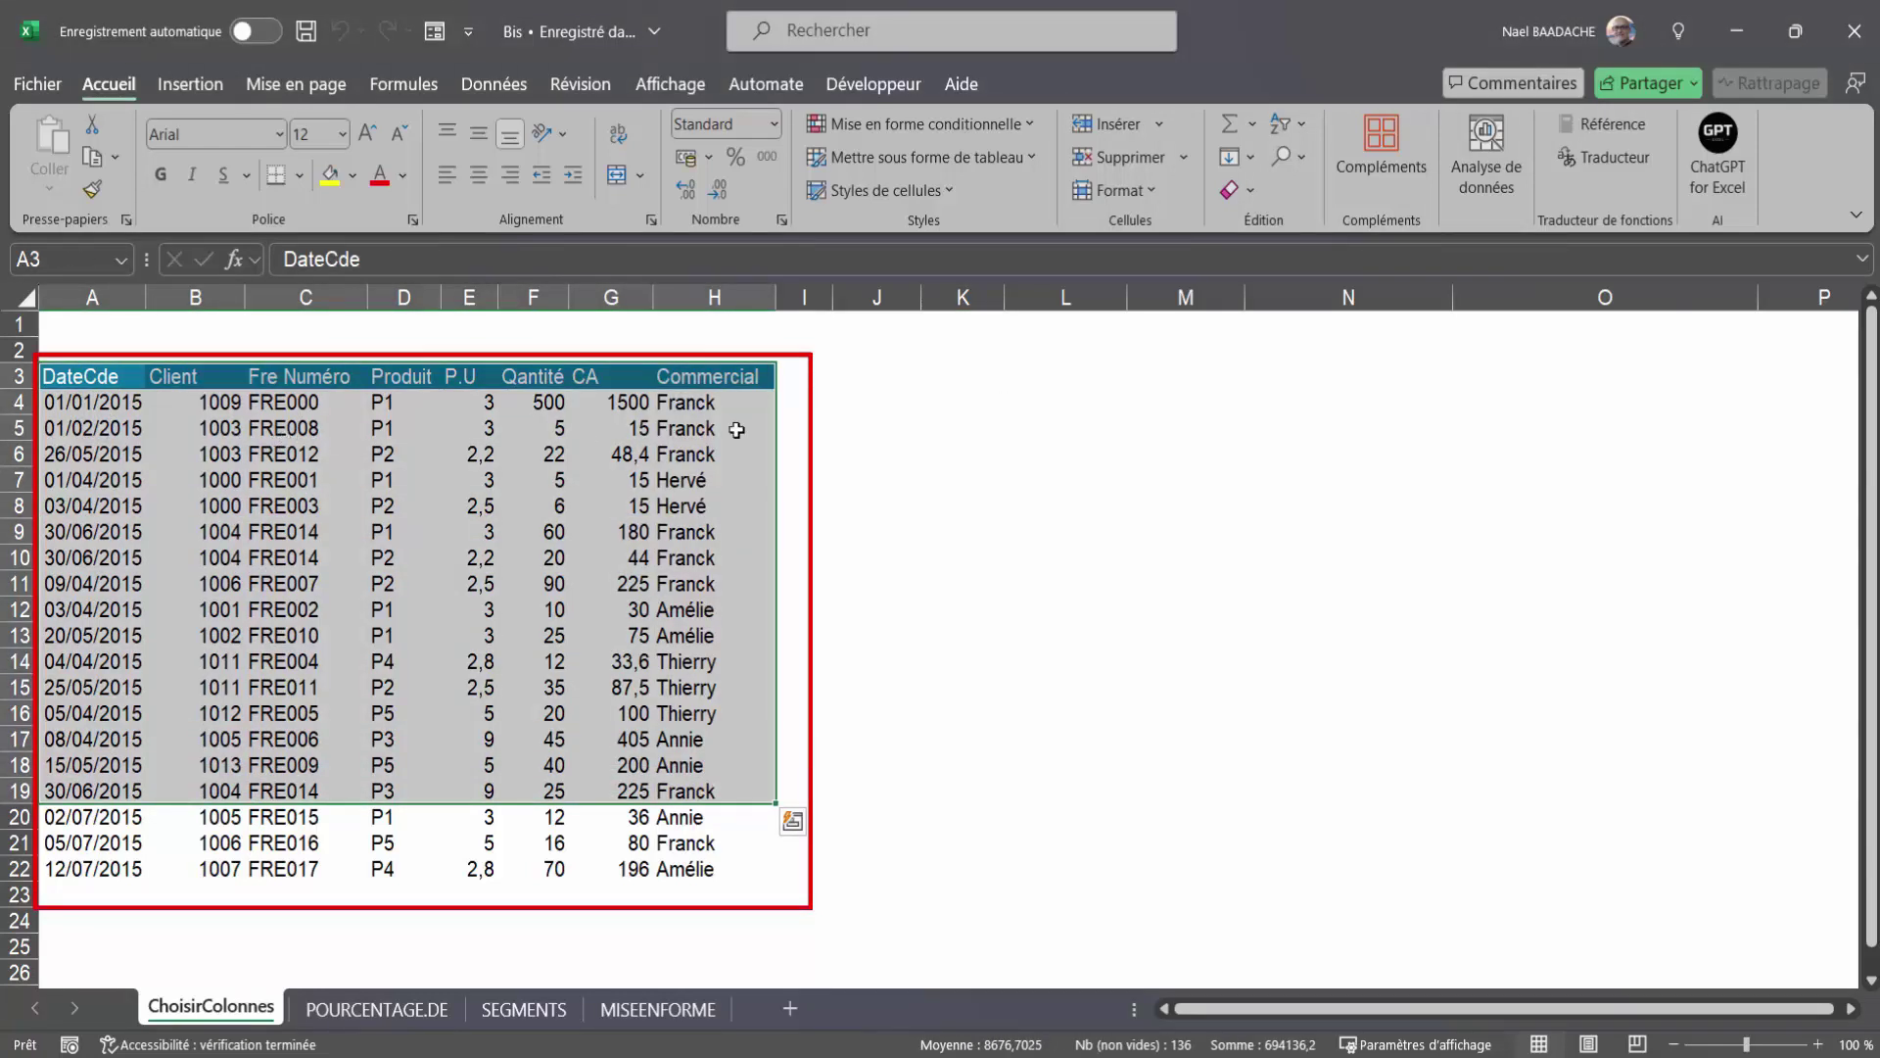
pyautogui.click(940, 385)
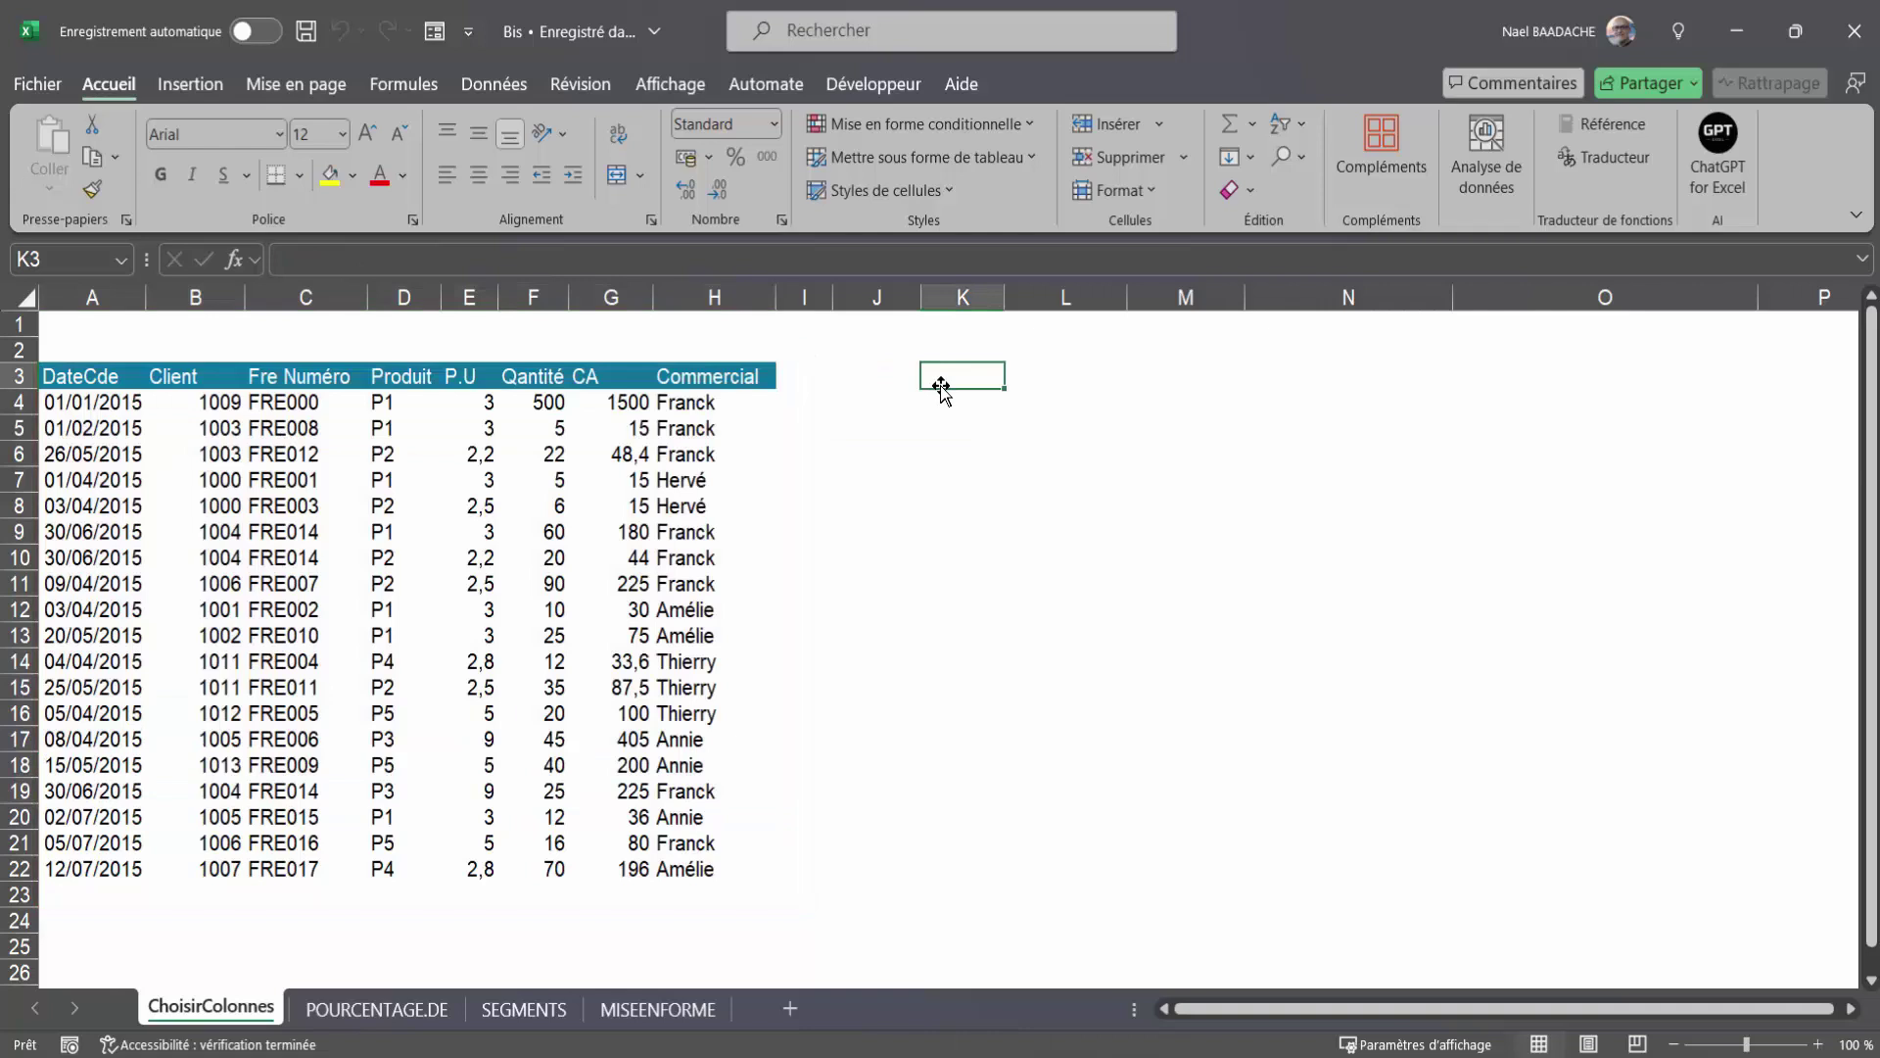
pyautogui.write('=c')
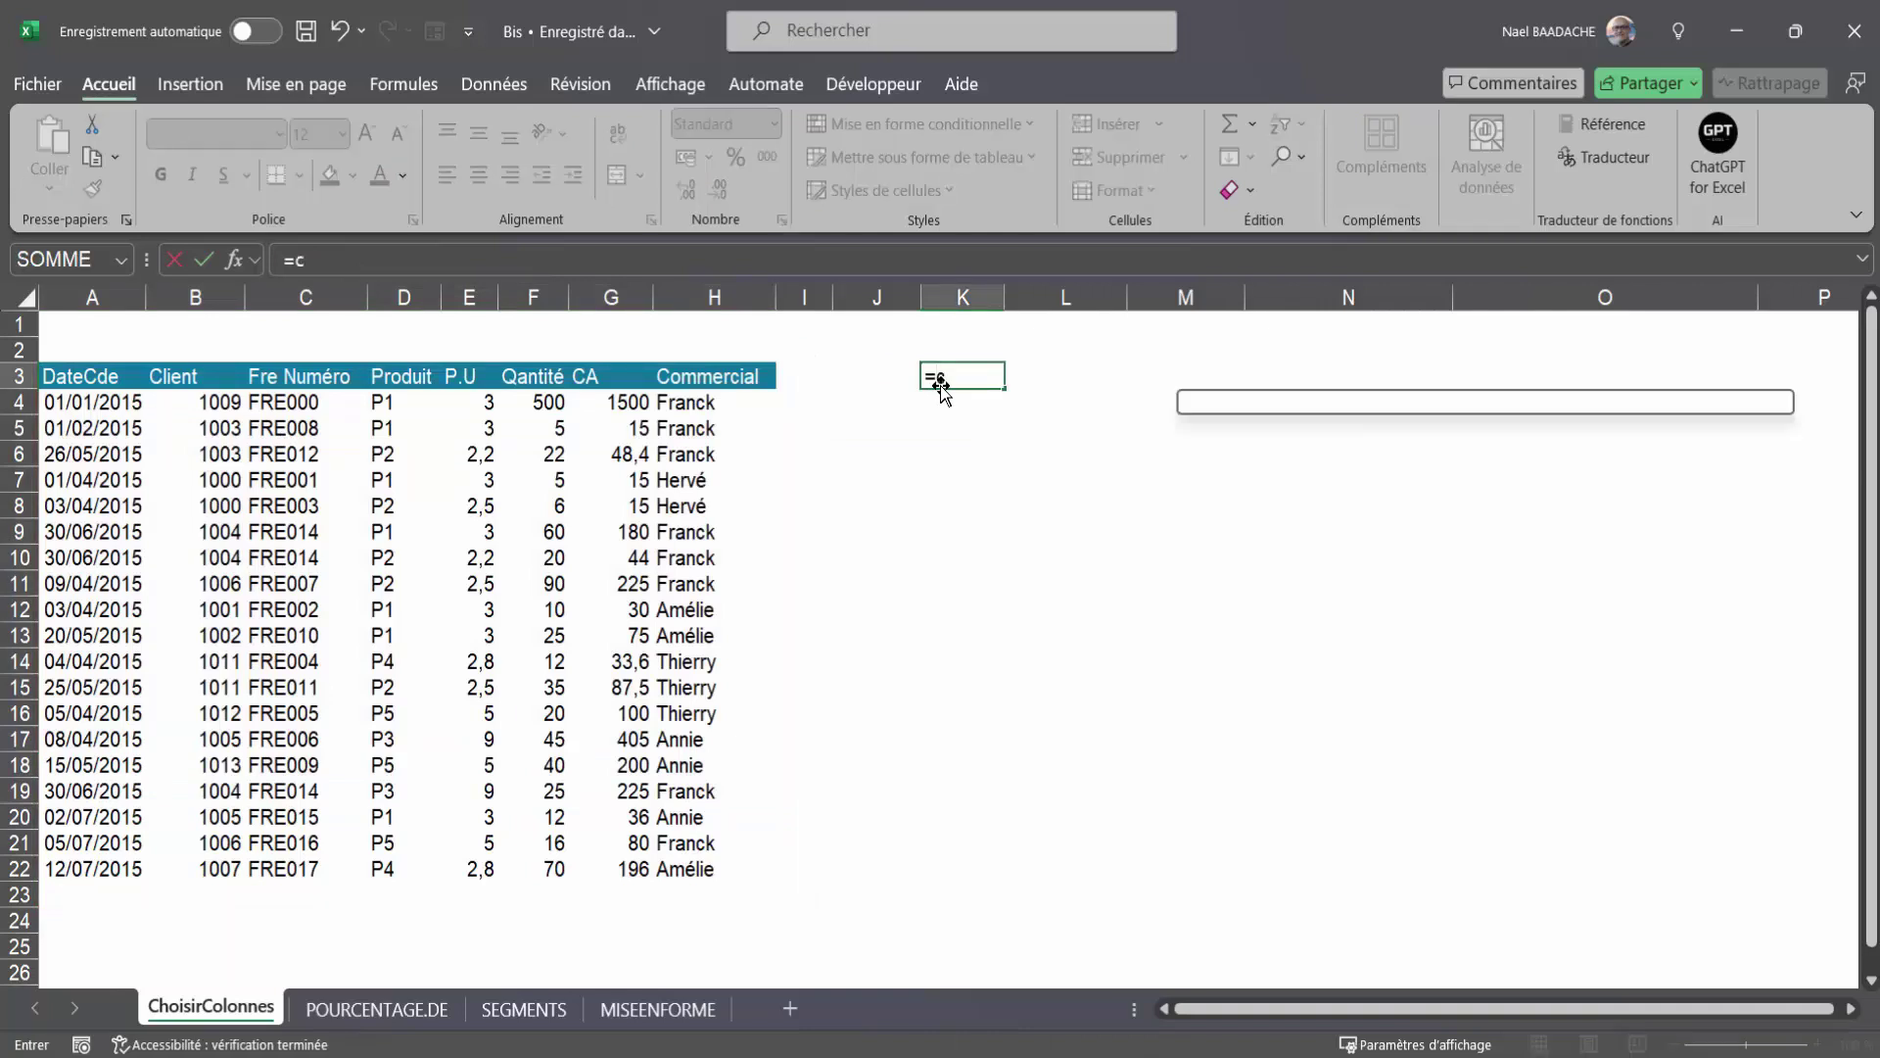
pyautogui.write('hoi')
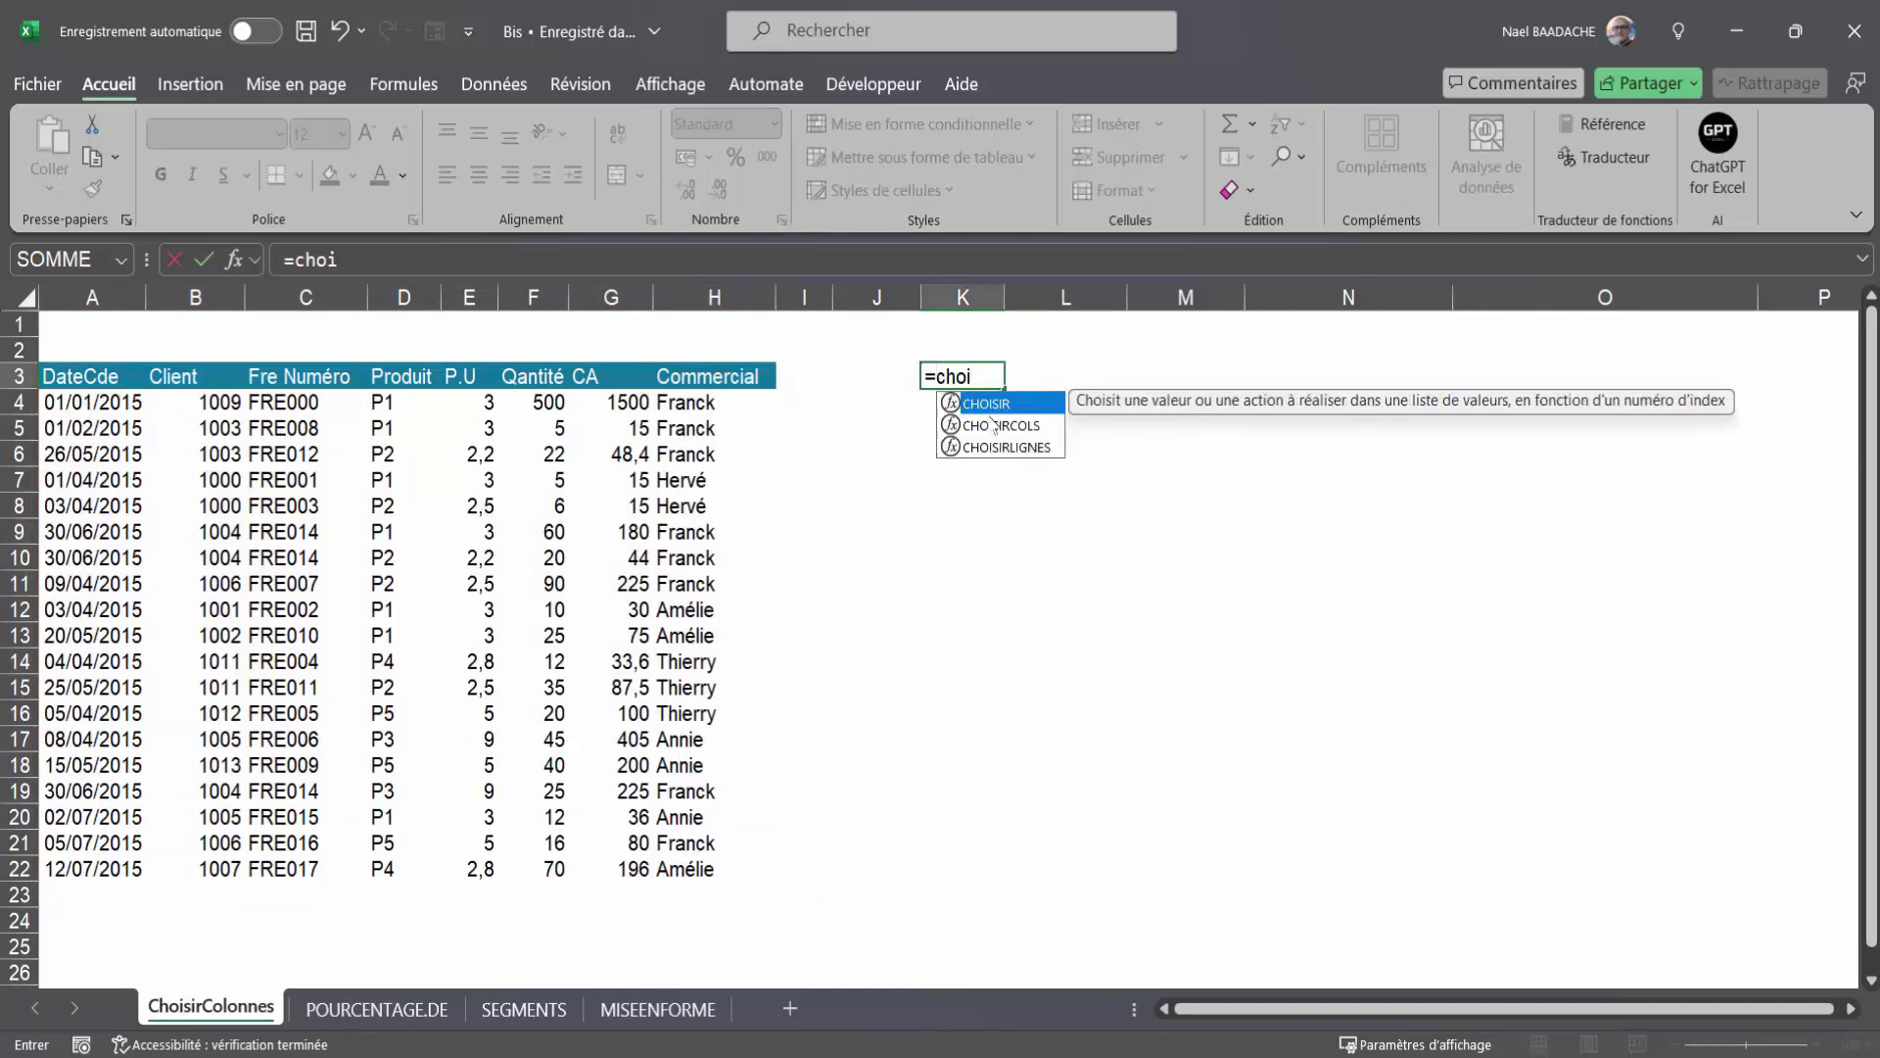
pyautogui.doubleClick(994, 425)
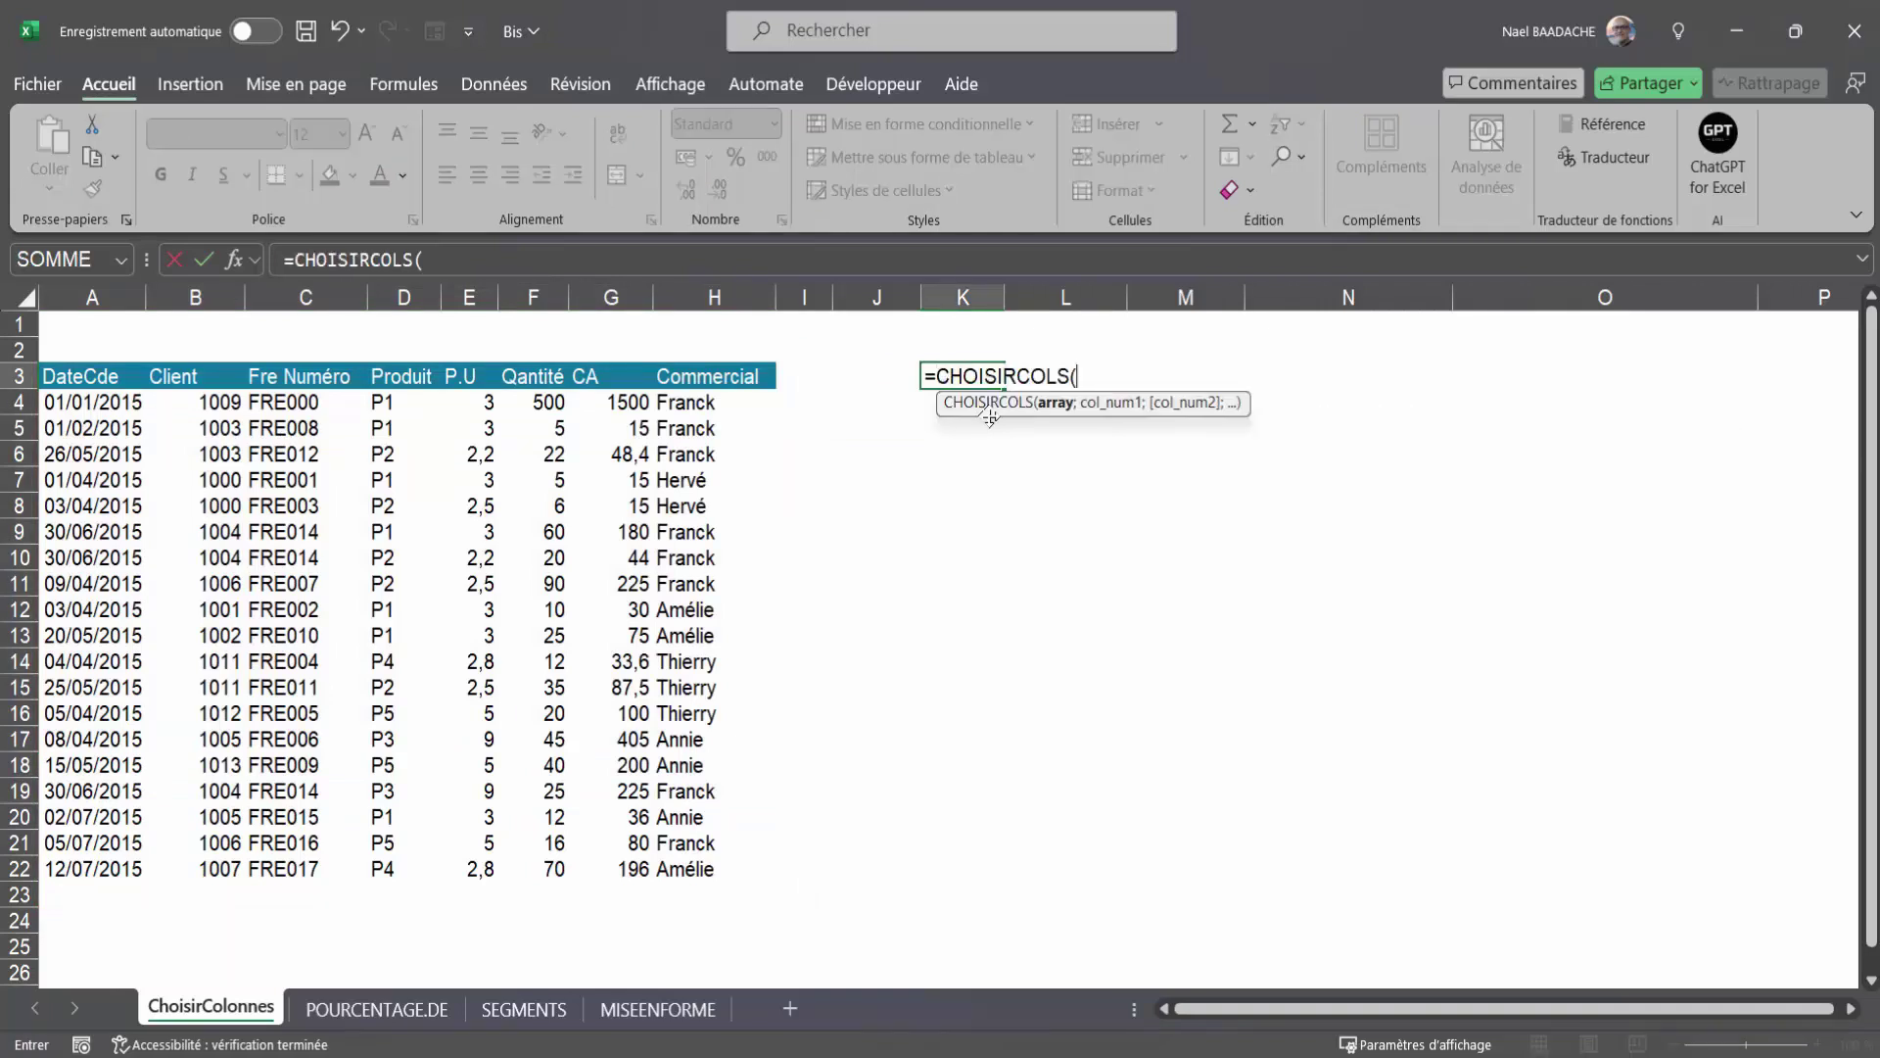
pyautogui.click(100, 372)
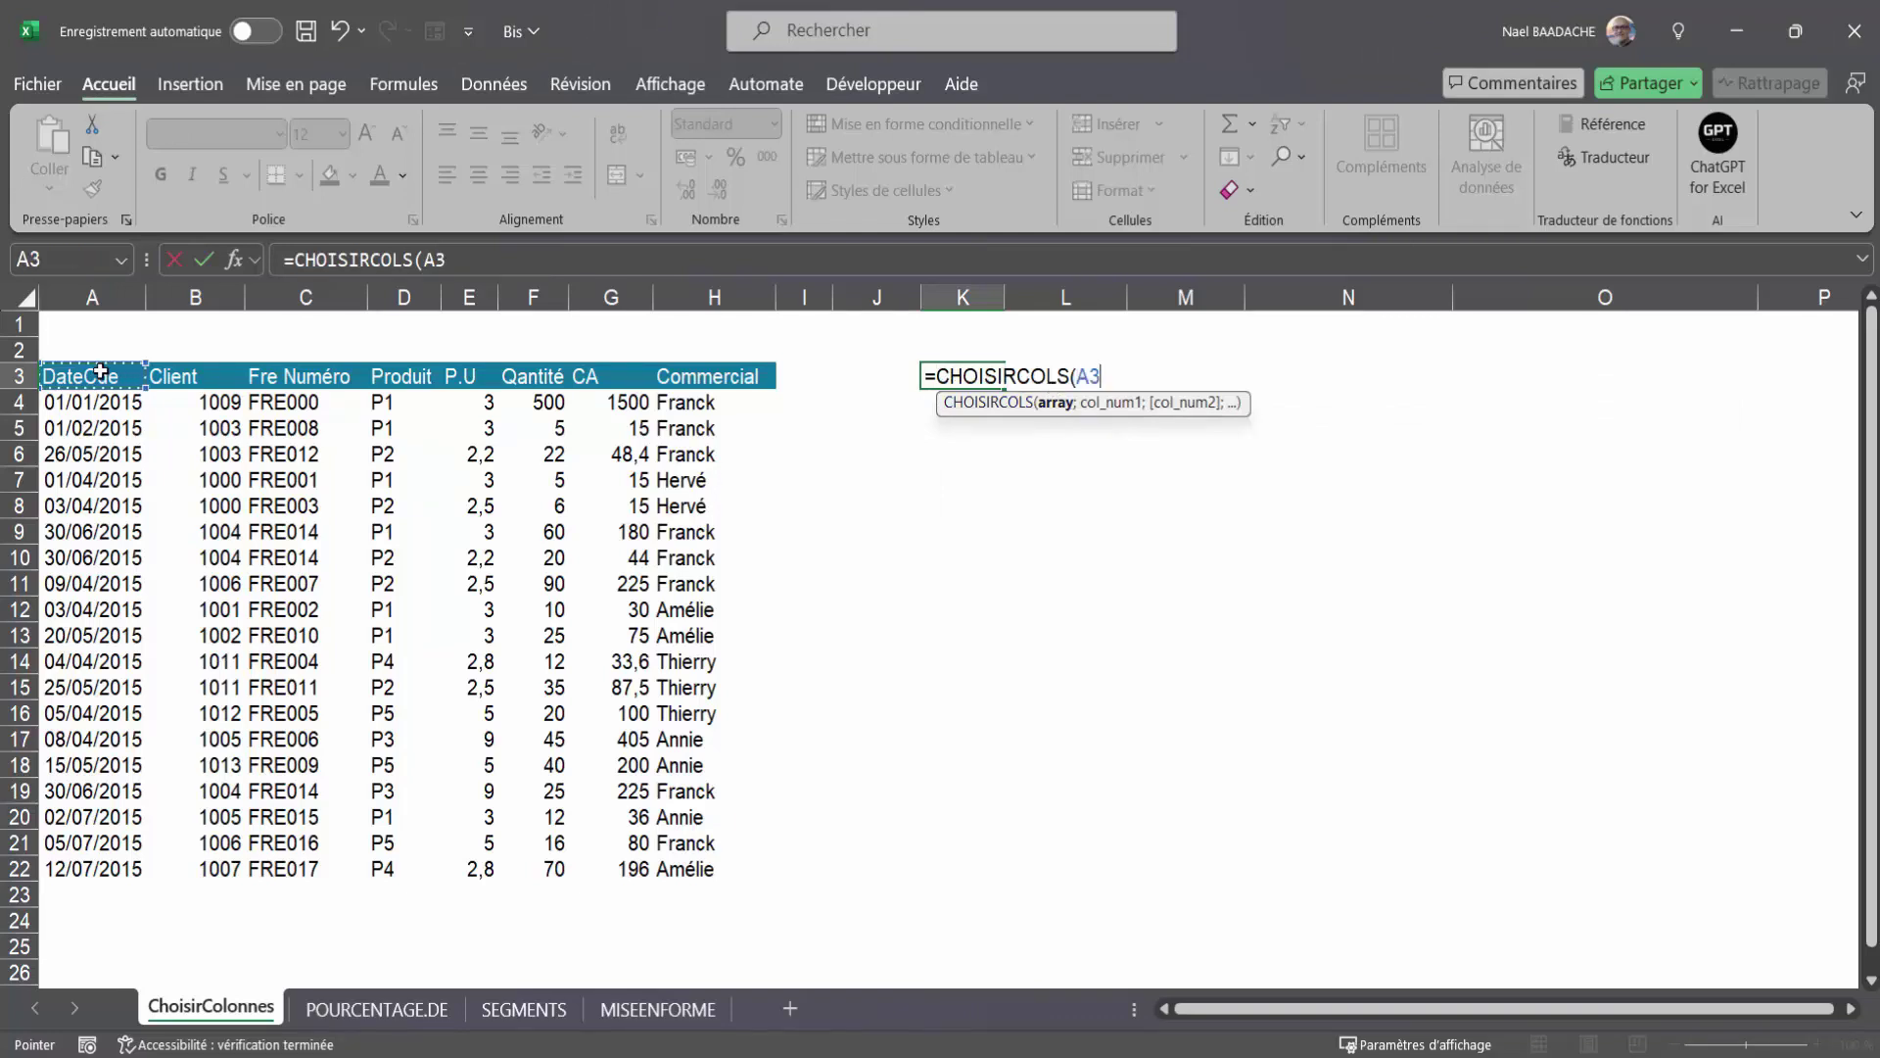
pyautogui.hotkey('ctrl', 'shift', 'Down')
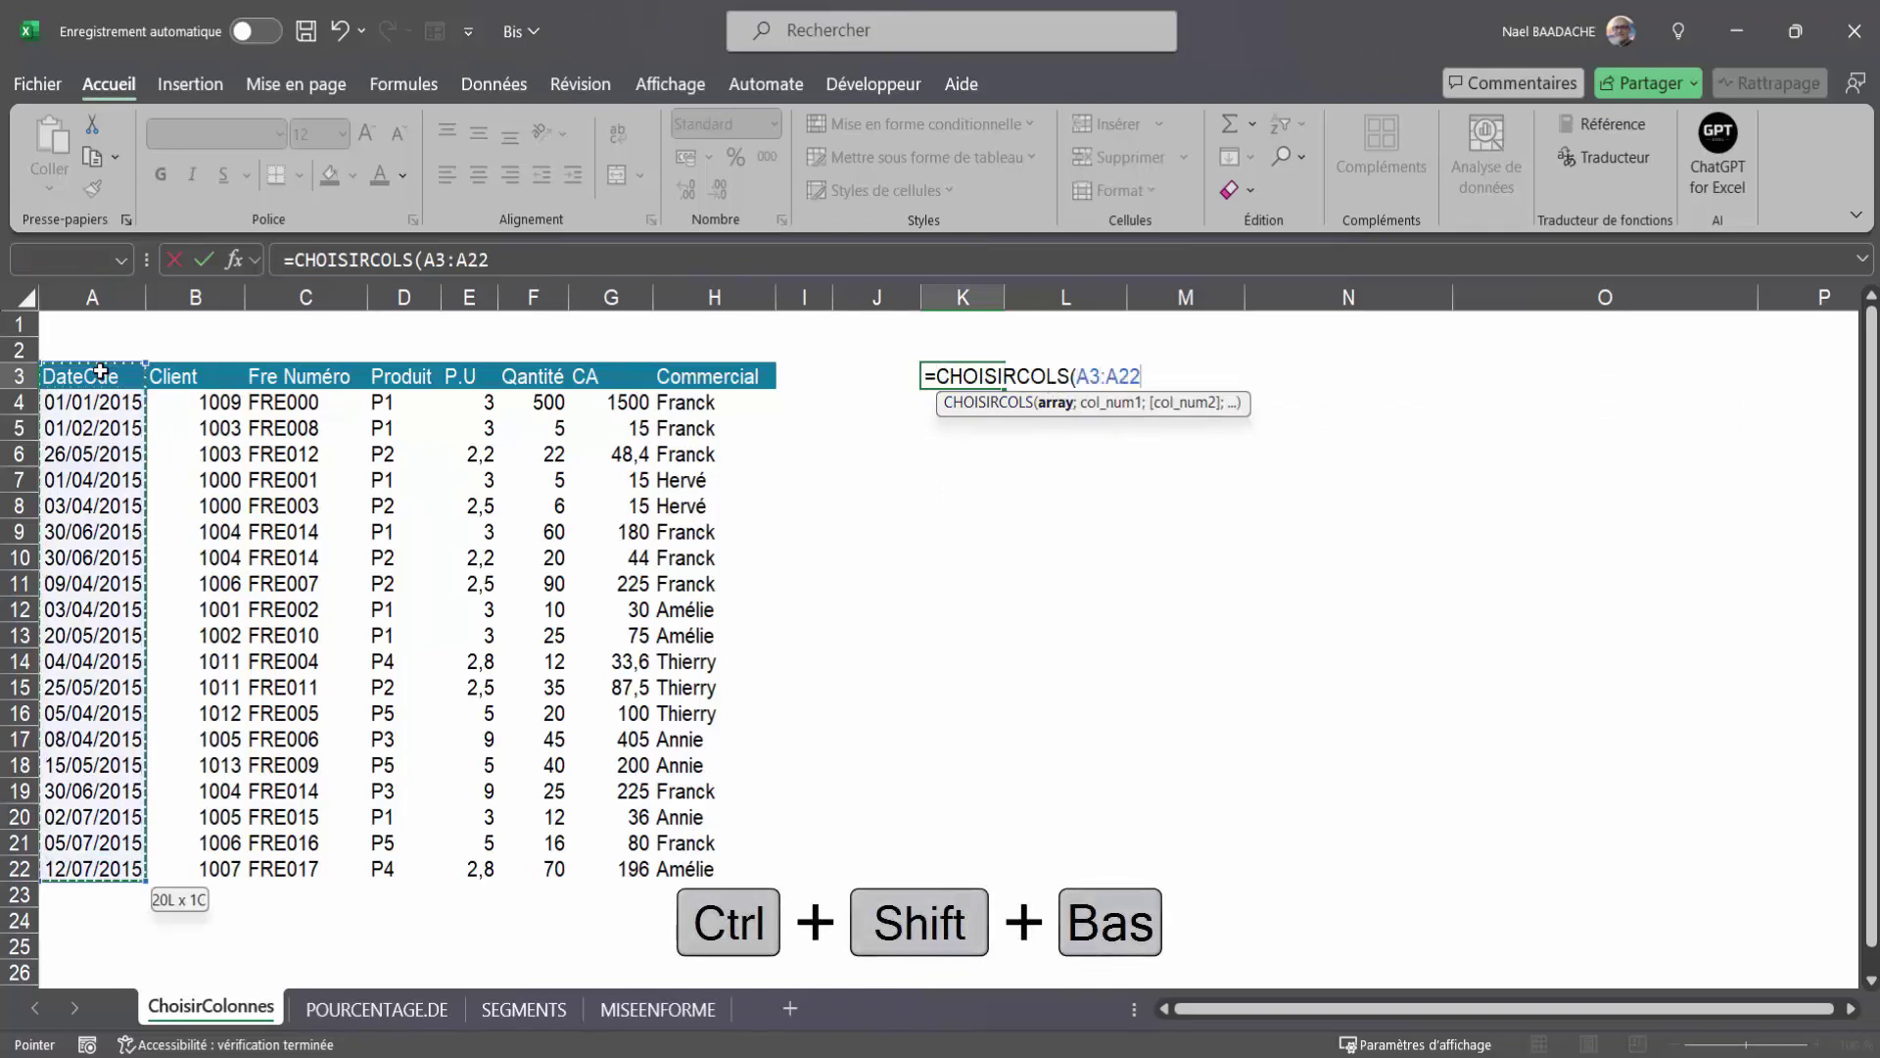
pyautogui.hotkey('ctrl', 'shift', 'Right')
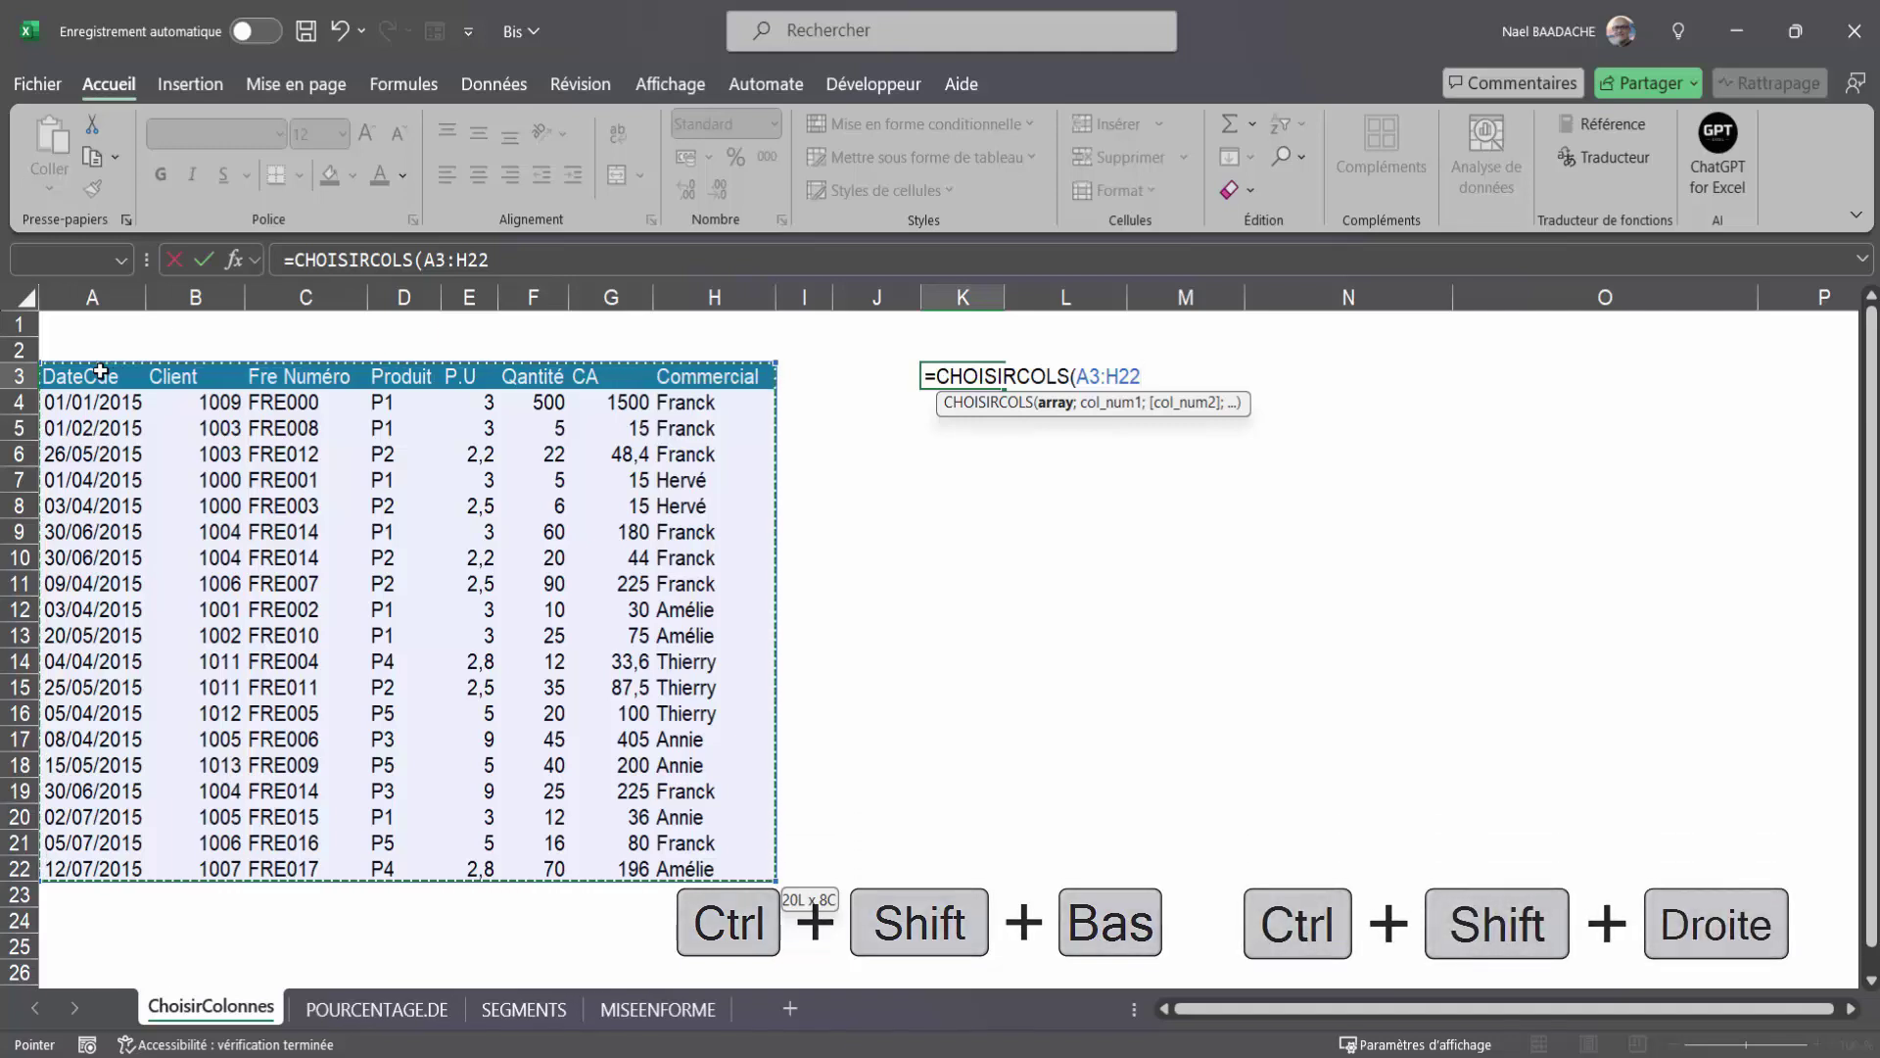
pyautogui.write(';')
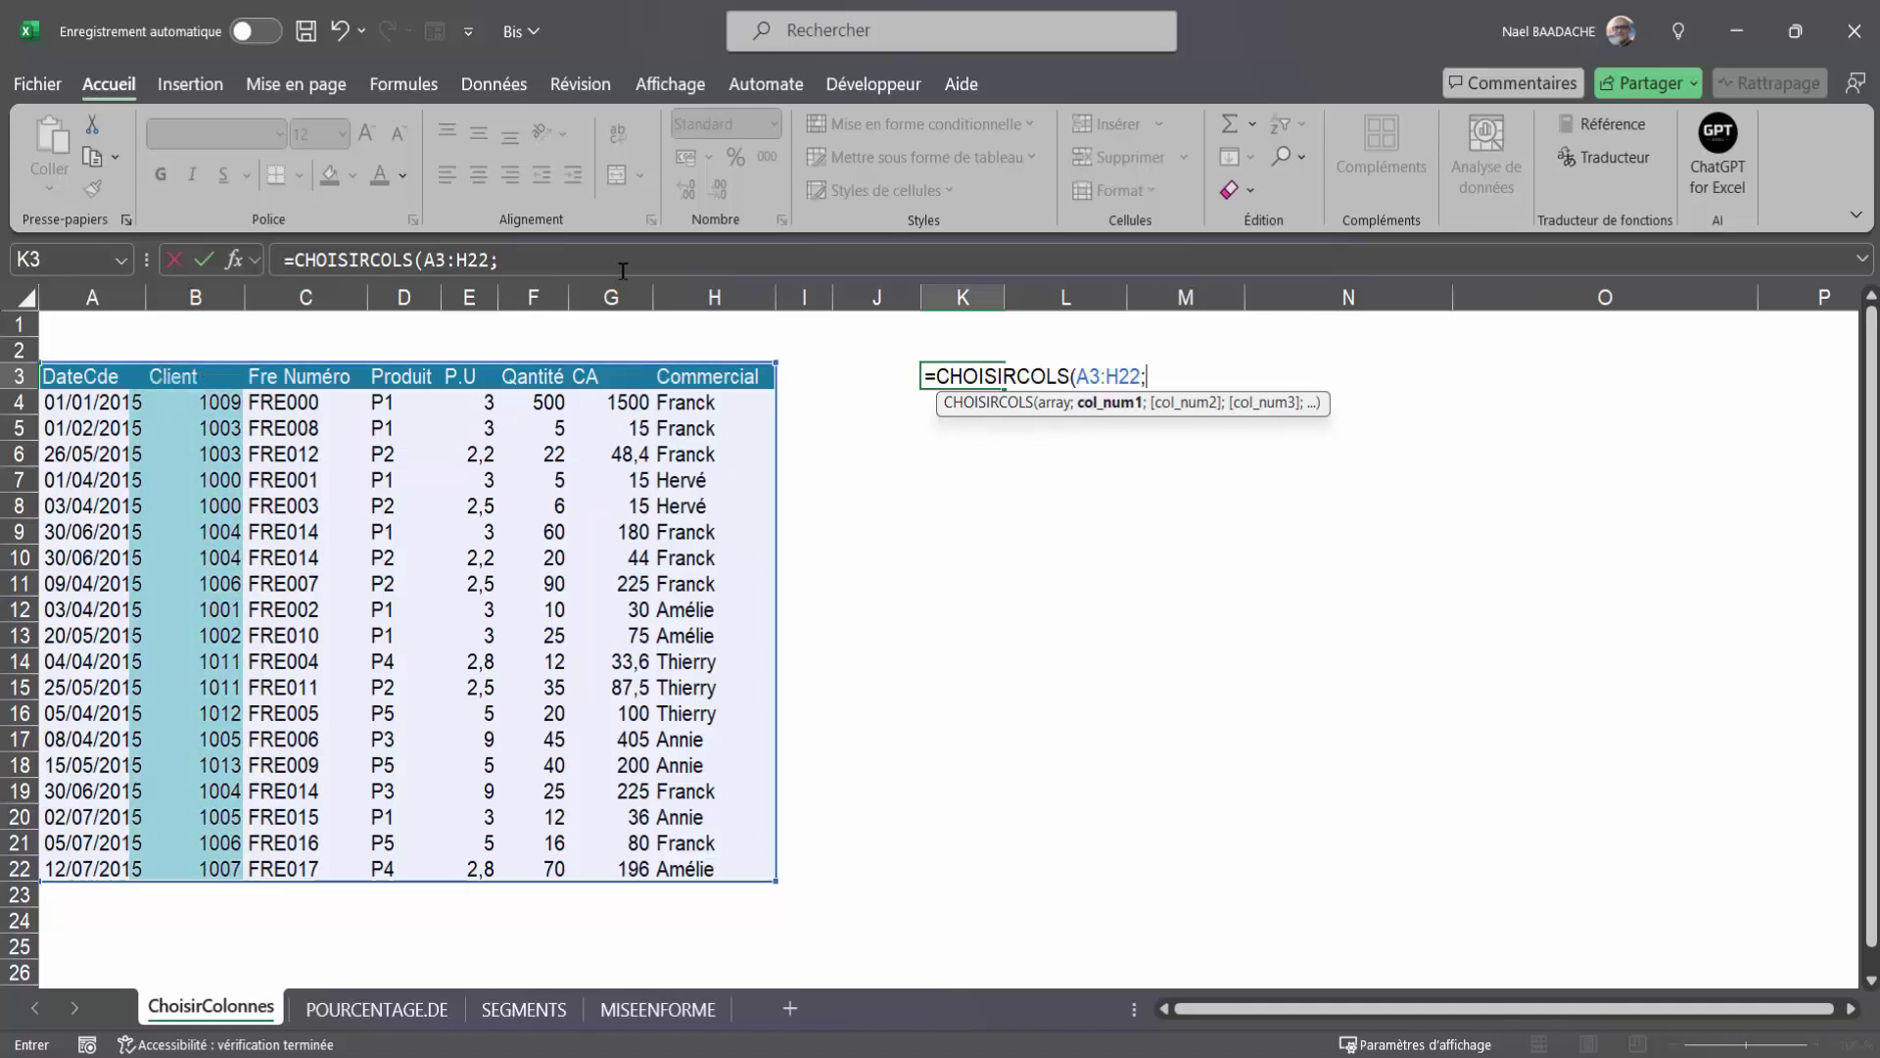
pyautogui.write('2')
pyautogui.write(';')
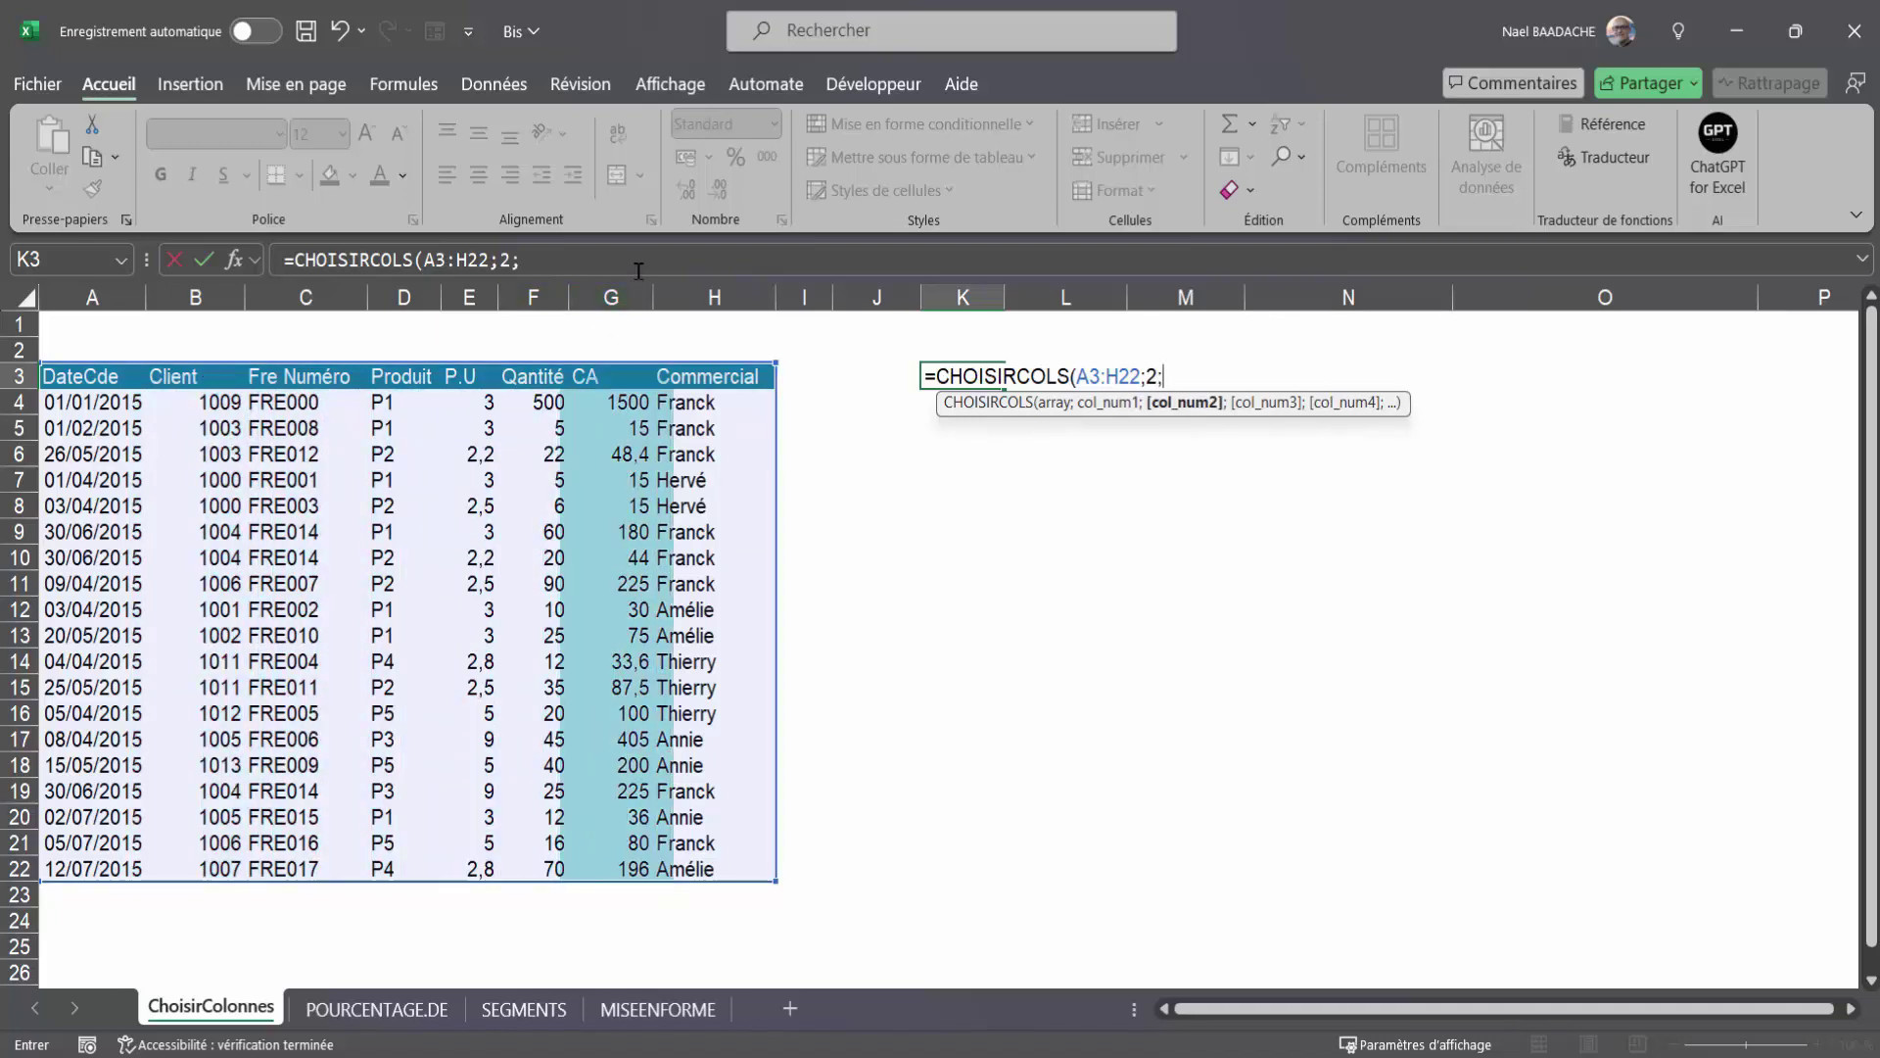
pyautogui.write('7;')
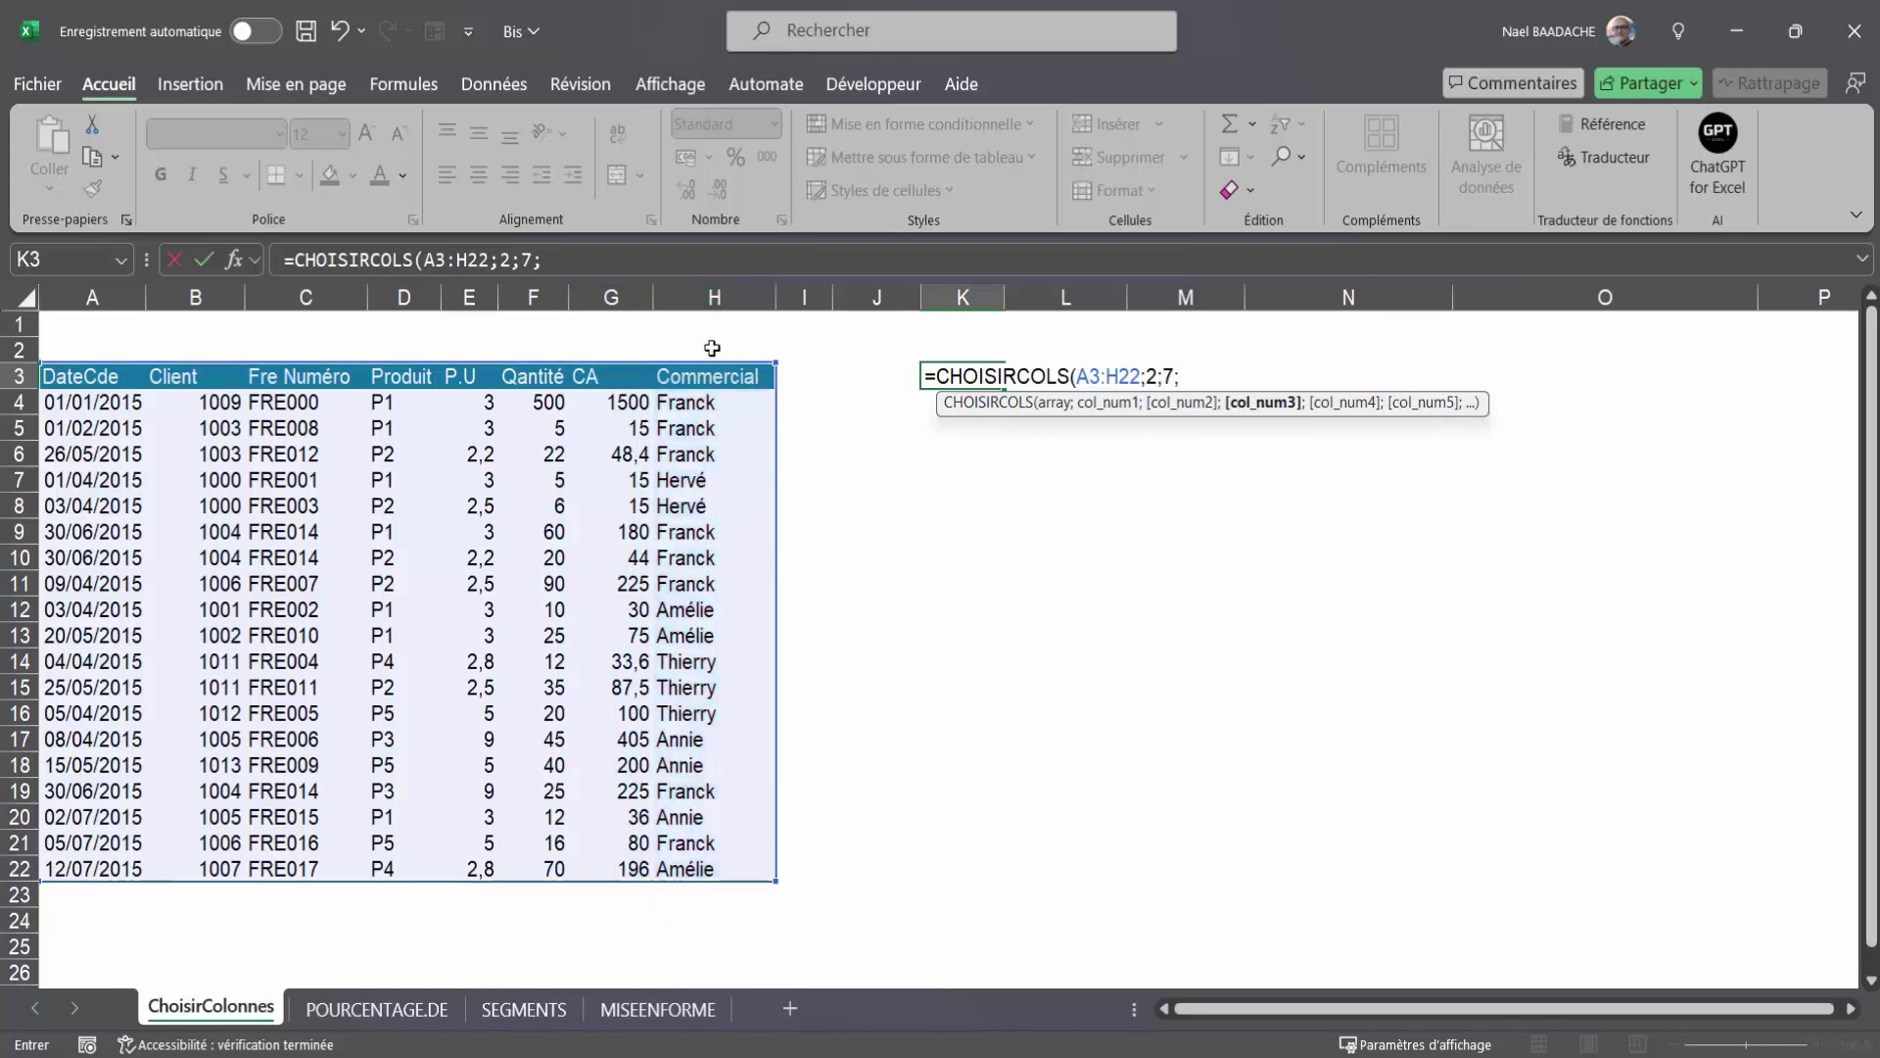
pyautogui.write('8)')
pyautogui.press('Return')
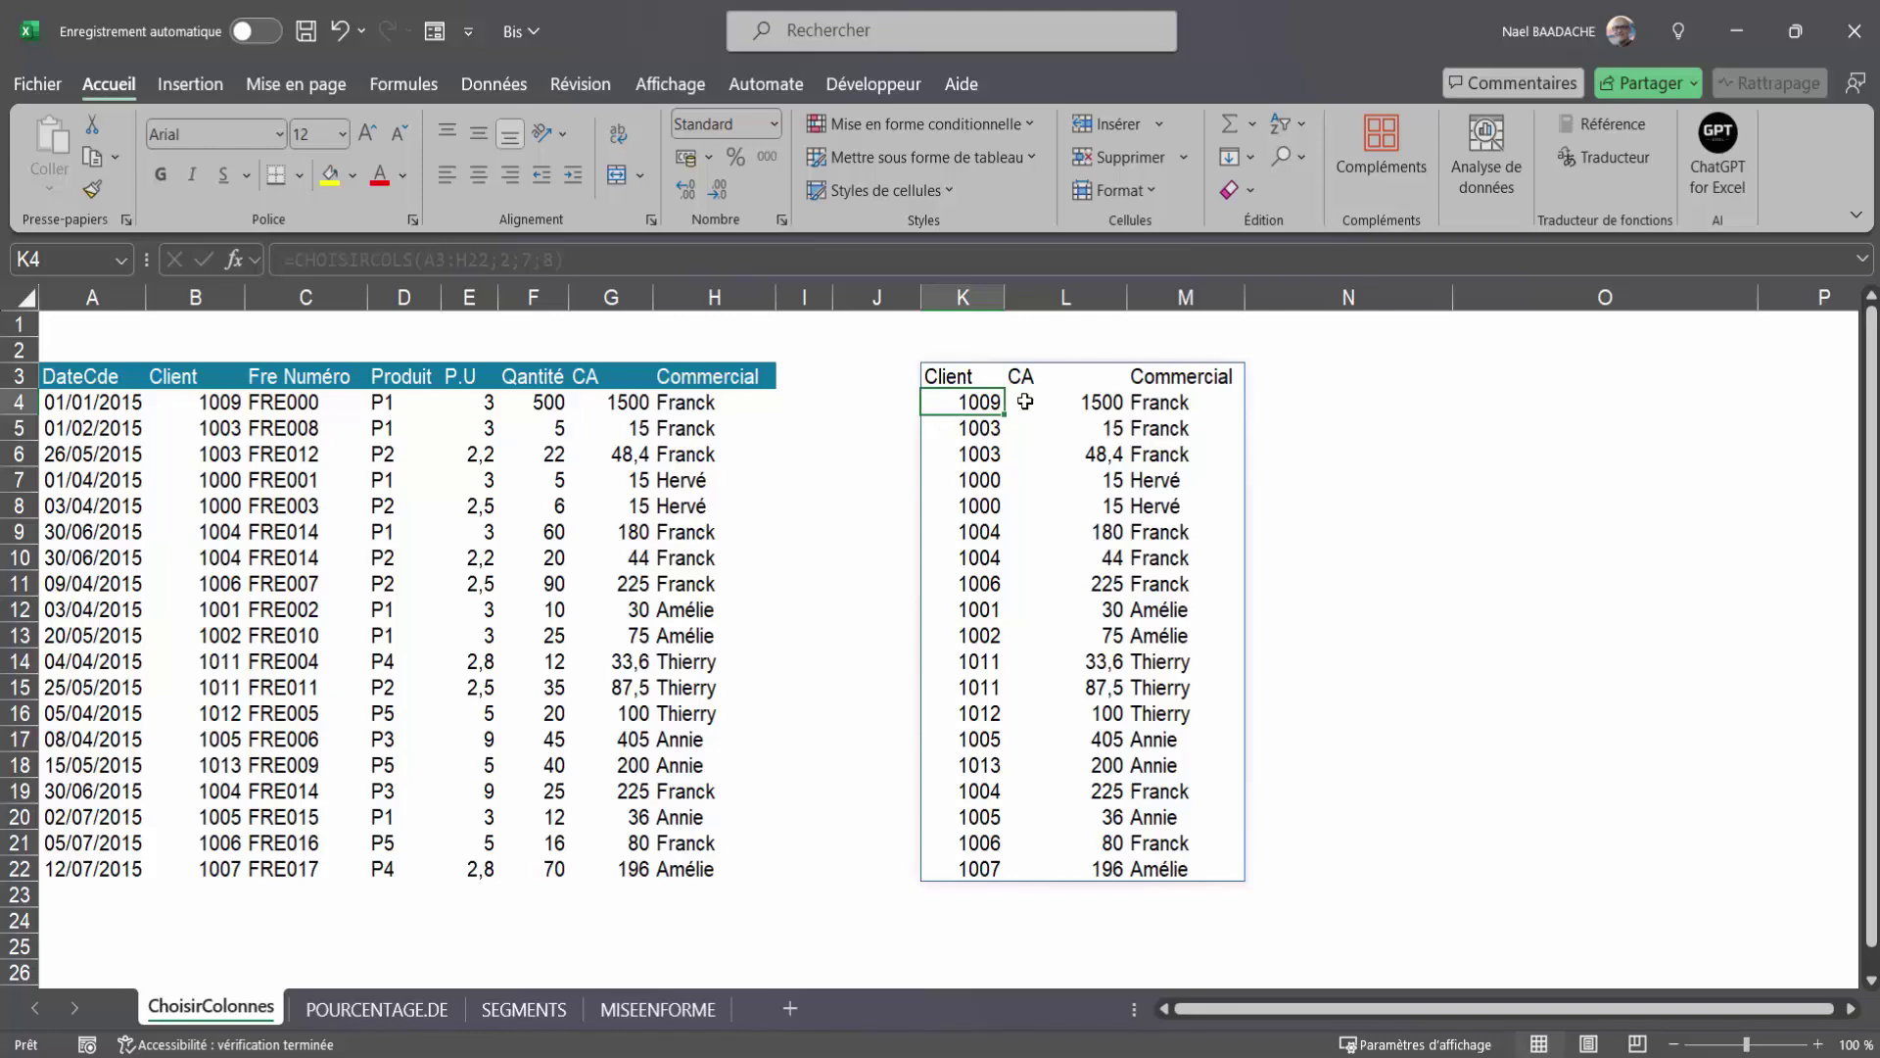
pyautogui.click(963, 376)
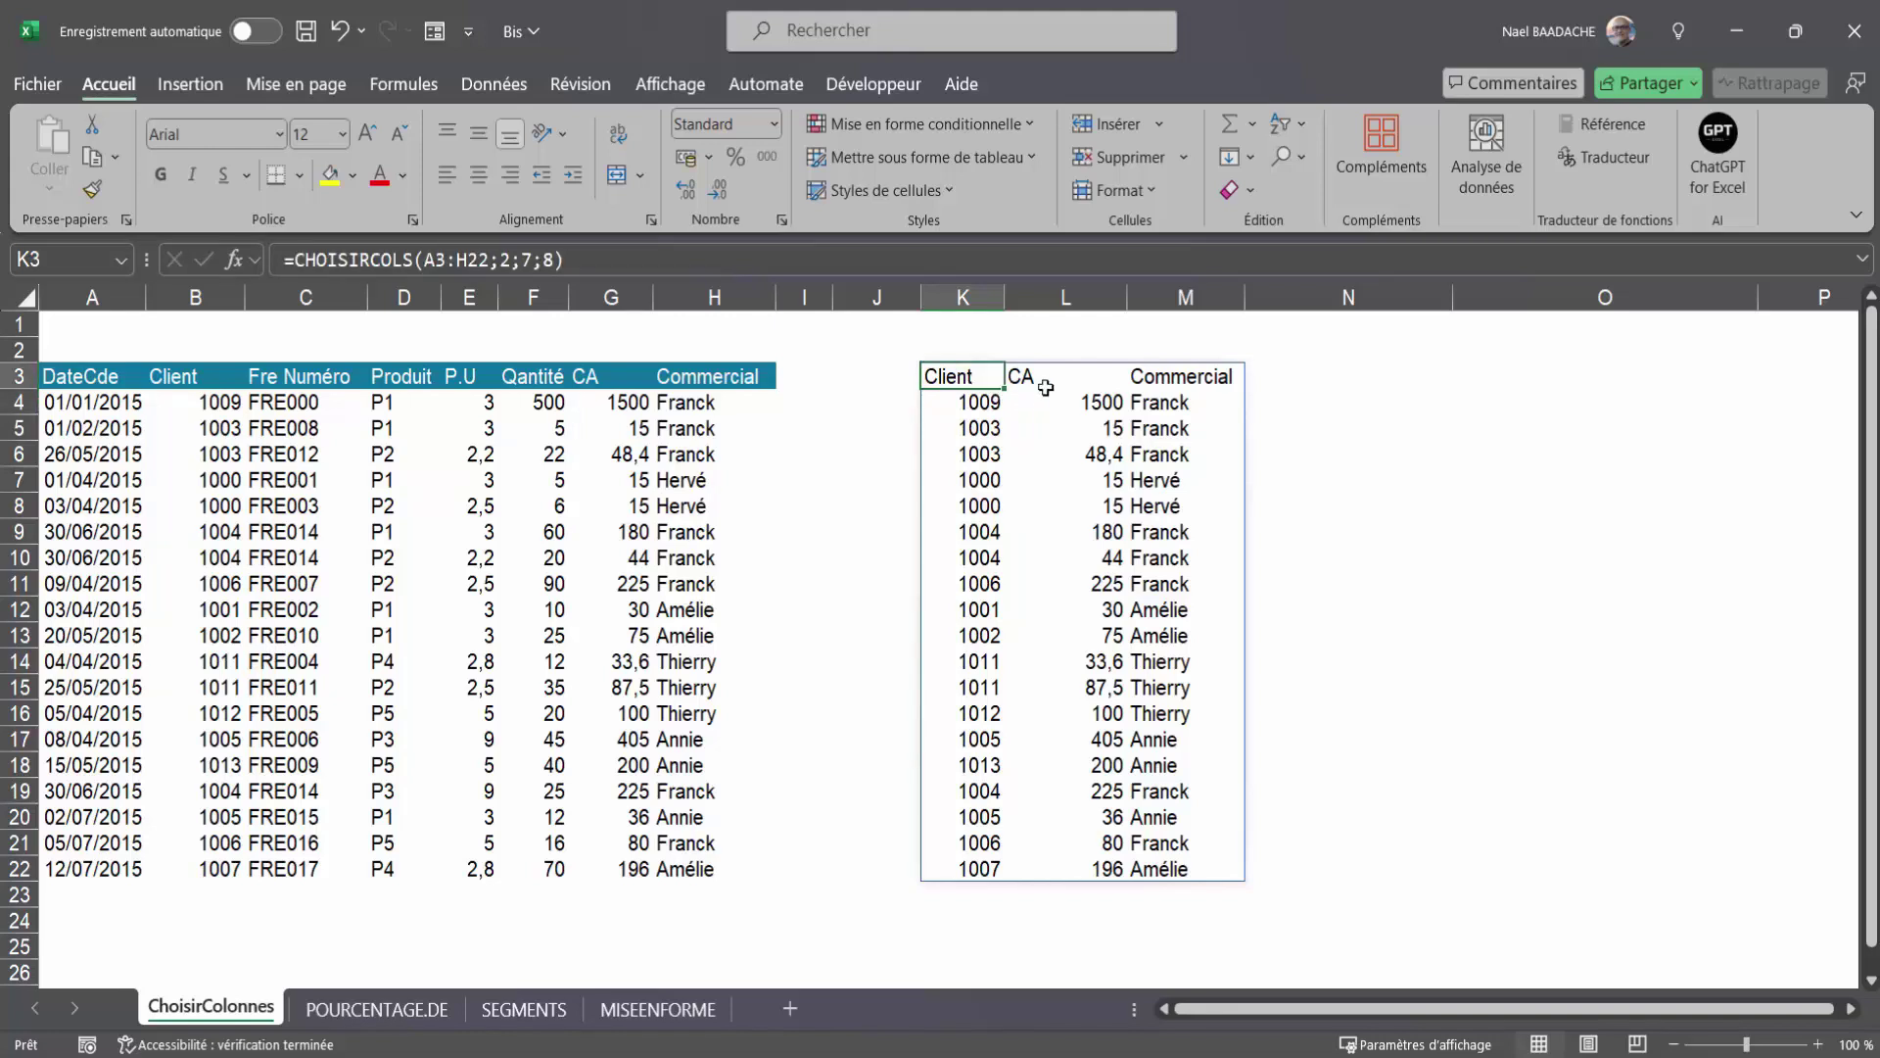
# Step: Replace the K3 formula with copies of the Client, CA and Commercial headers in K3:M3
pyautogui.press('Delete')
pyautogui.click(181, 369)
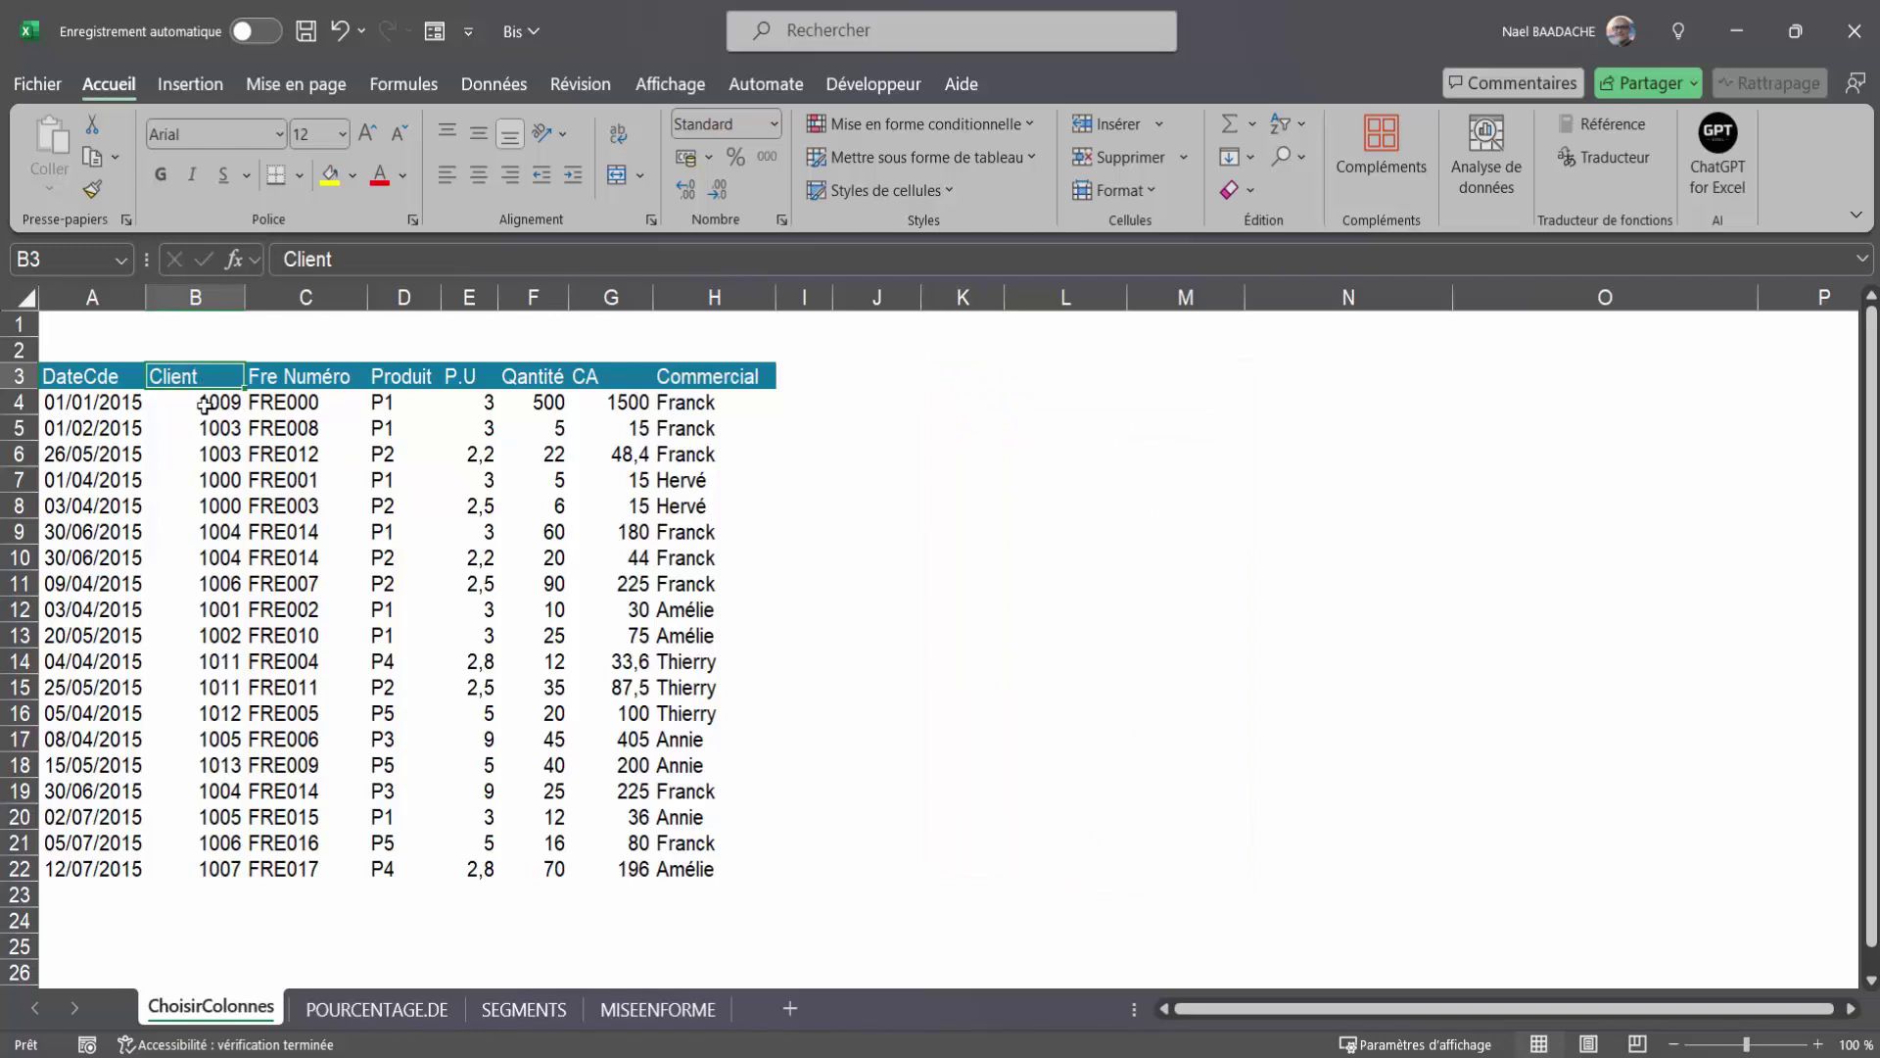
pyautogui.keyDown('ctrl'); pyautogui.click(599, 373); pyautogui.keyUp('ctrl')
pyautogui.keyDown('ctrl'); pyautogui.click(721, 378); pyautogui.keyUp('ctrl')
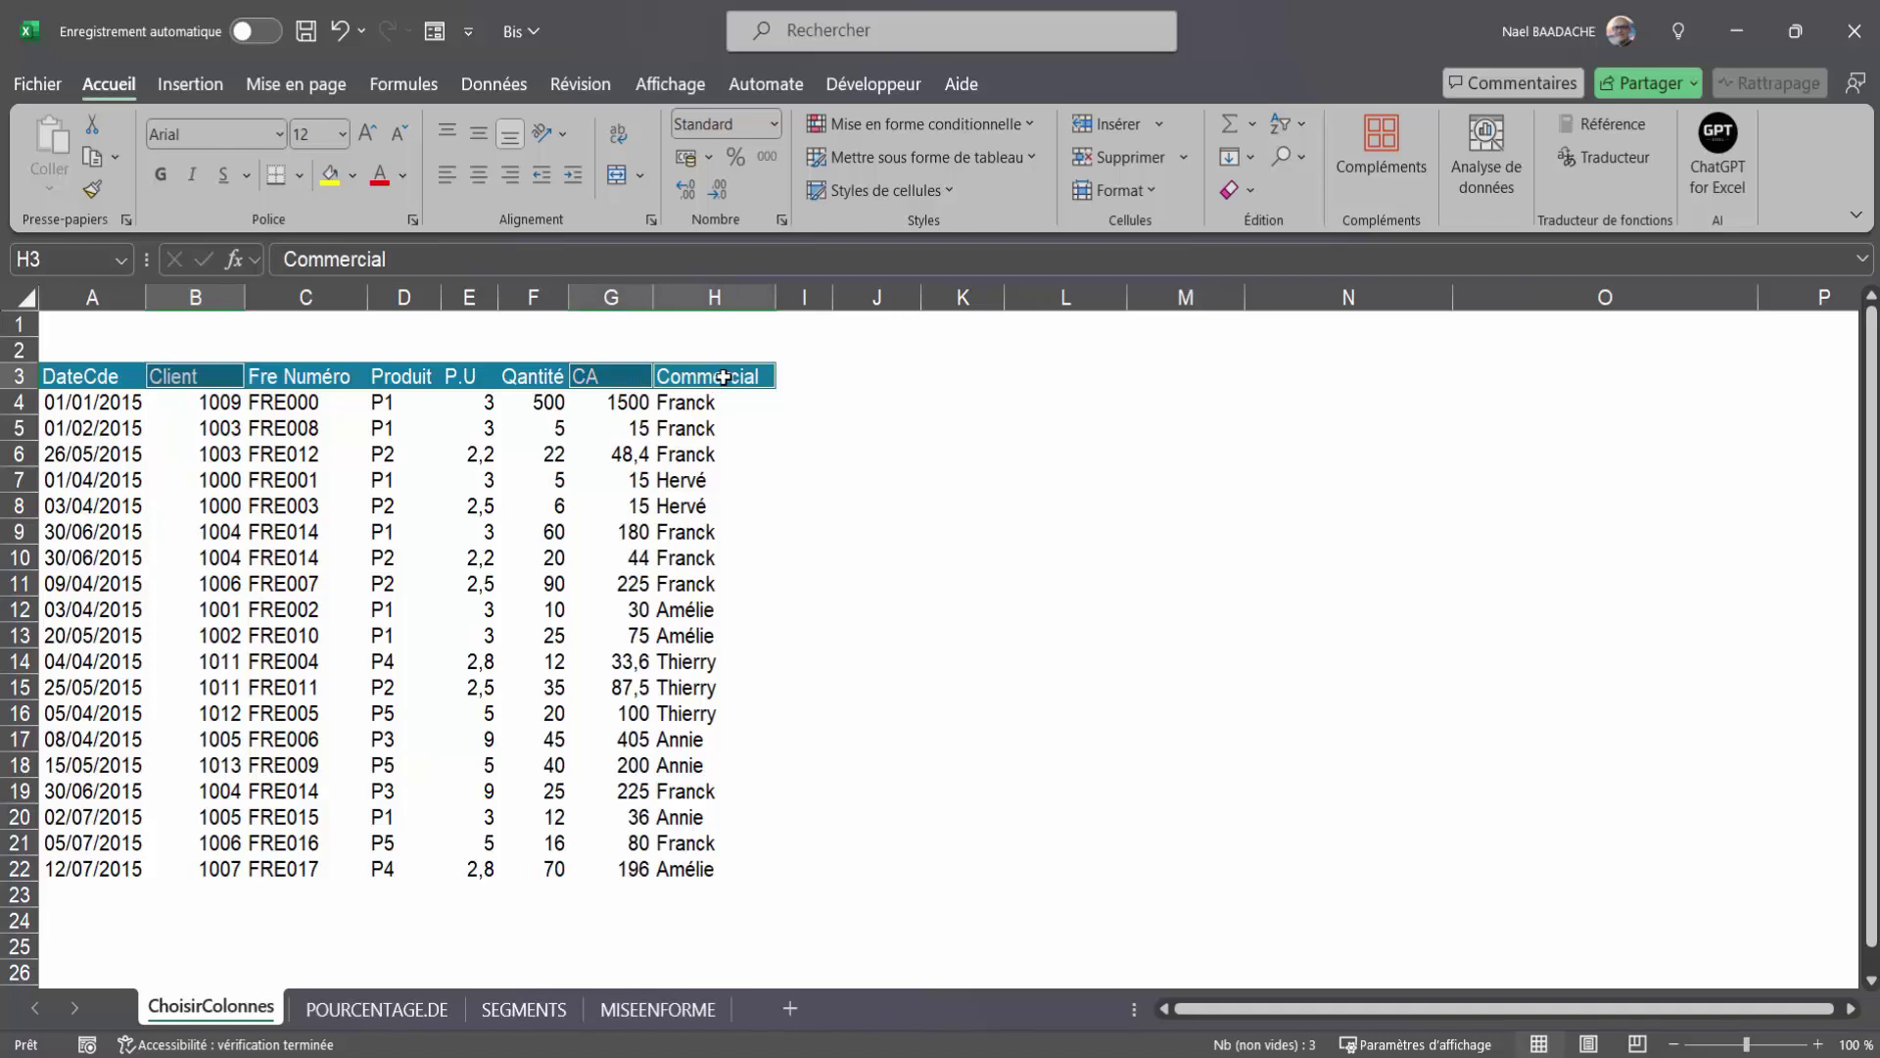
pyautogui.hotkey('ctrl', 'c')
pyautogui.click(926, 382)
pyautogui.hotkey('ctrl', 'v')
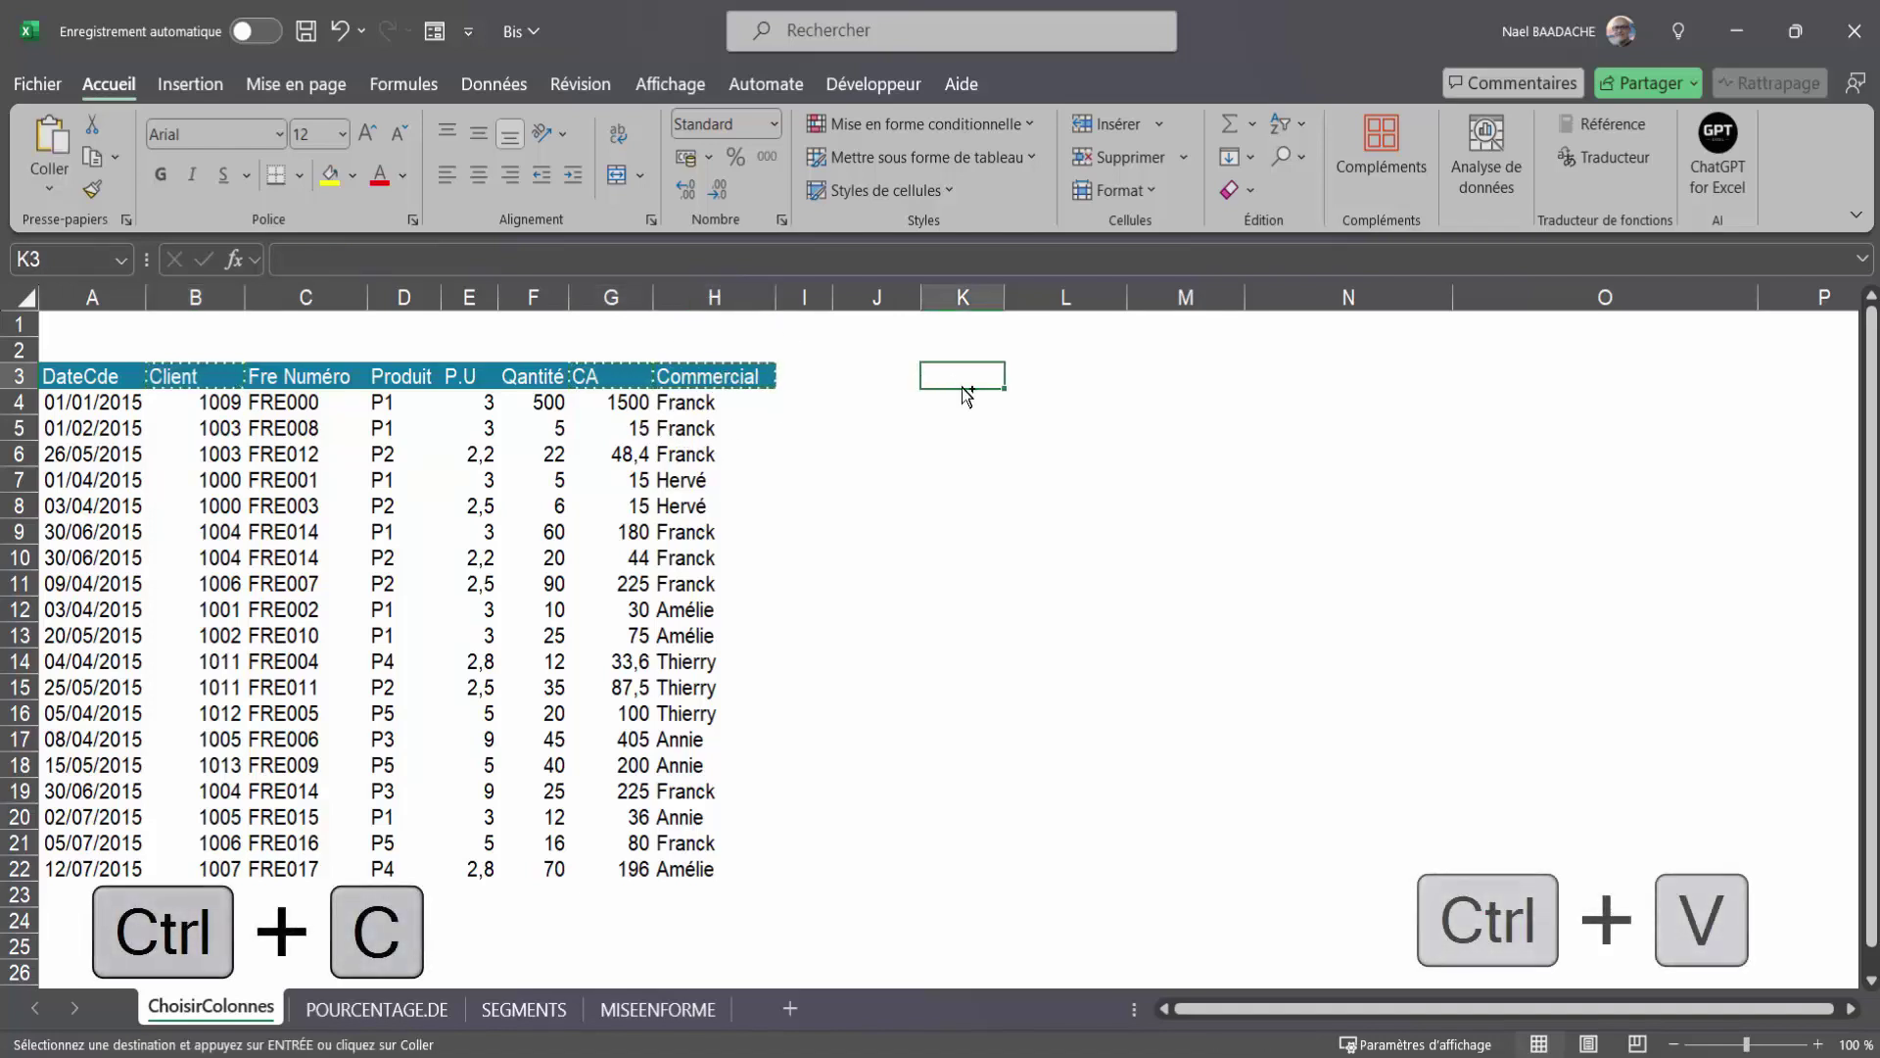
pyautogui.hotkey('ctrl', 'v')
# Step: In K4, enter =CHOISIRCOLS(A4:H22;2;7;8) so the data rows spill into K4:M22
pyautogui.click(977, 401)
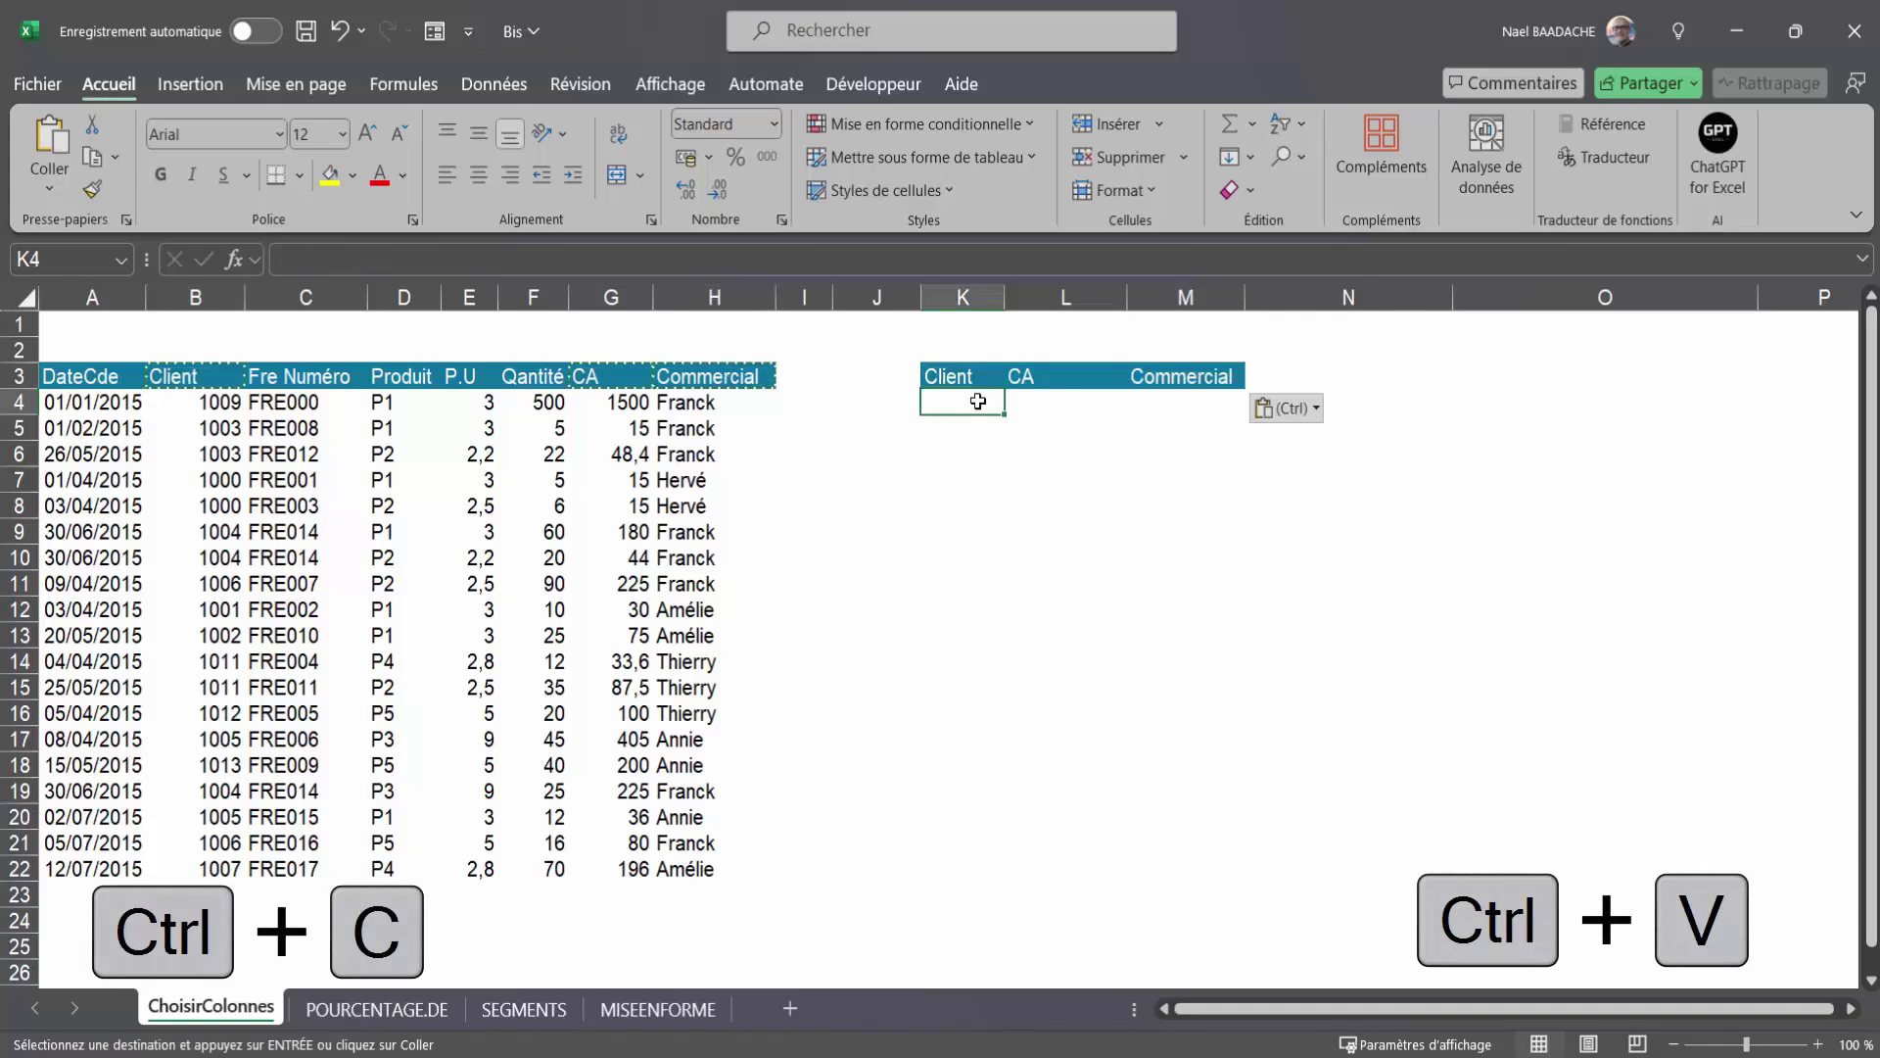
pyautogui.write('=choi')
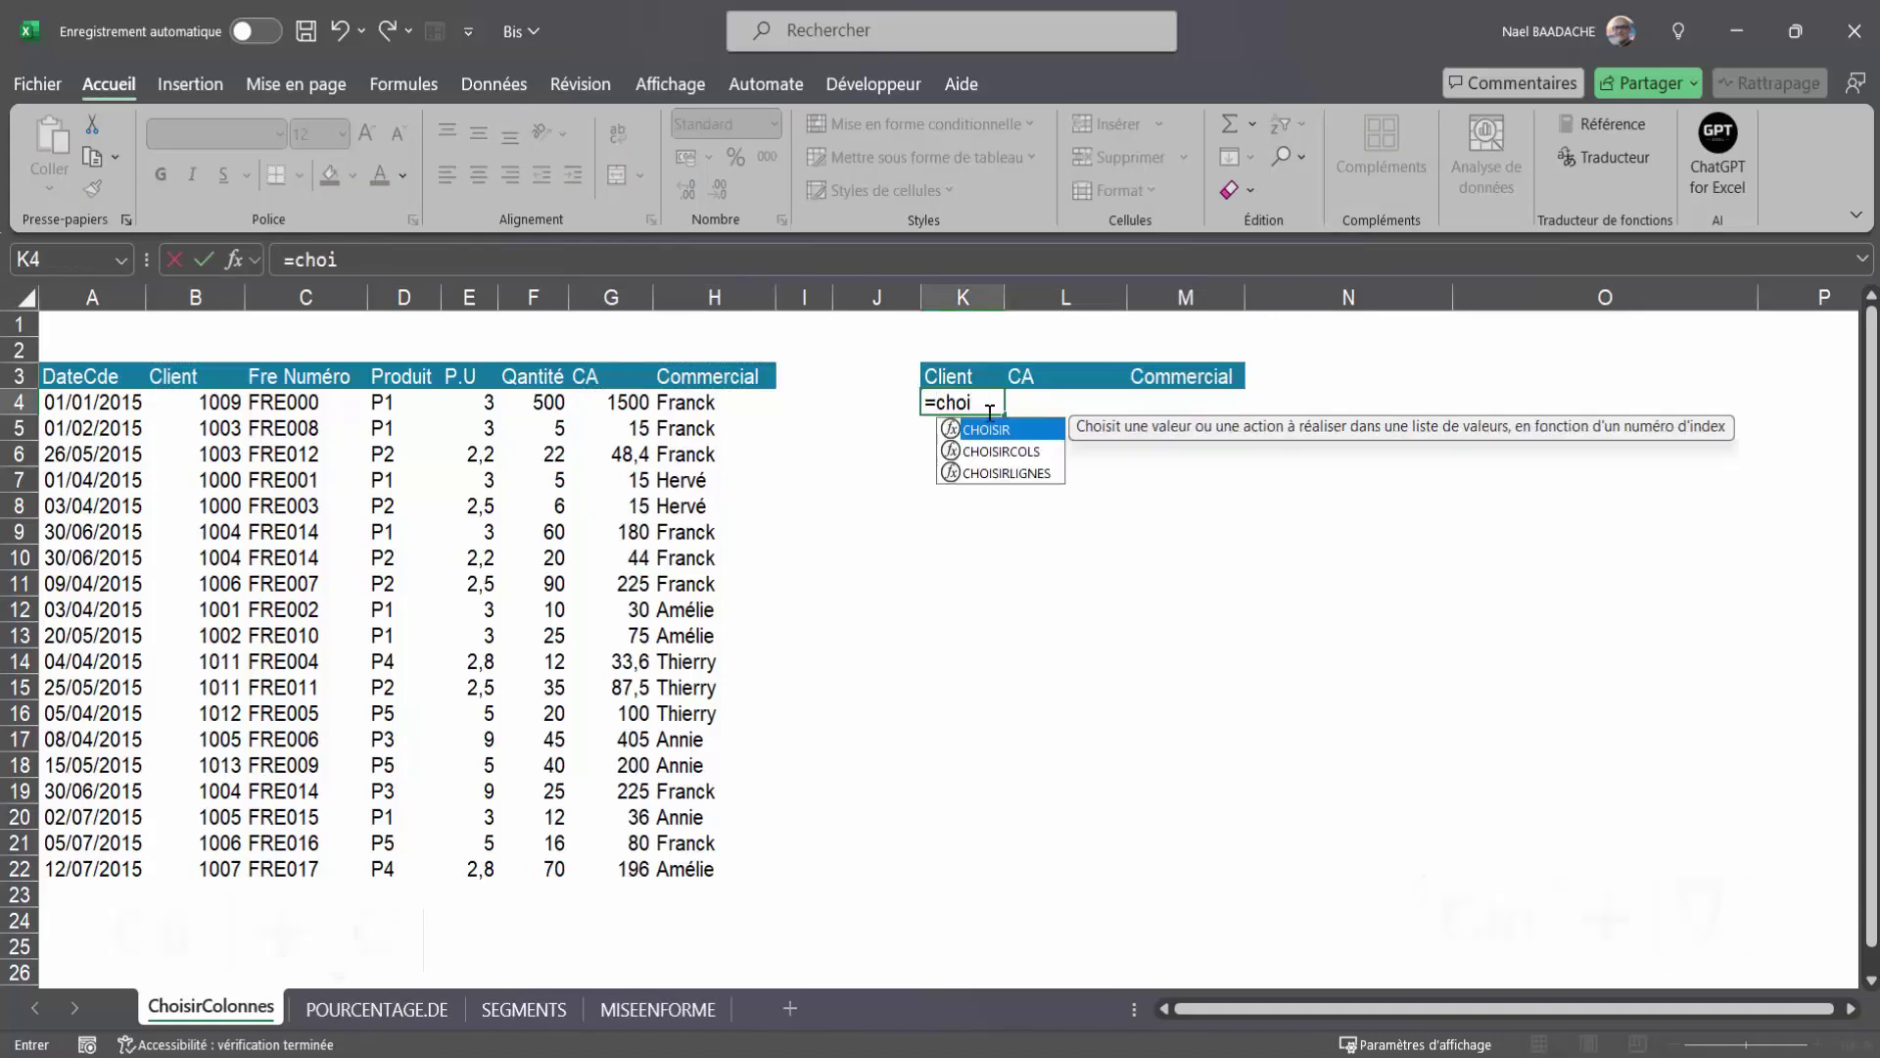
pyautogui.doubleClick(1008, 452)
pyautogui.click(120, 409)
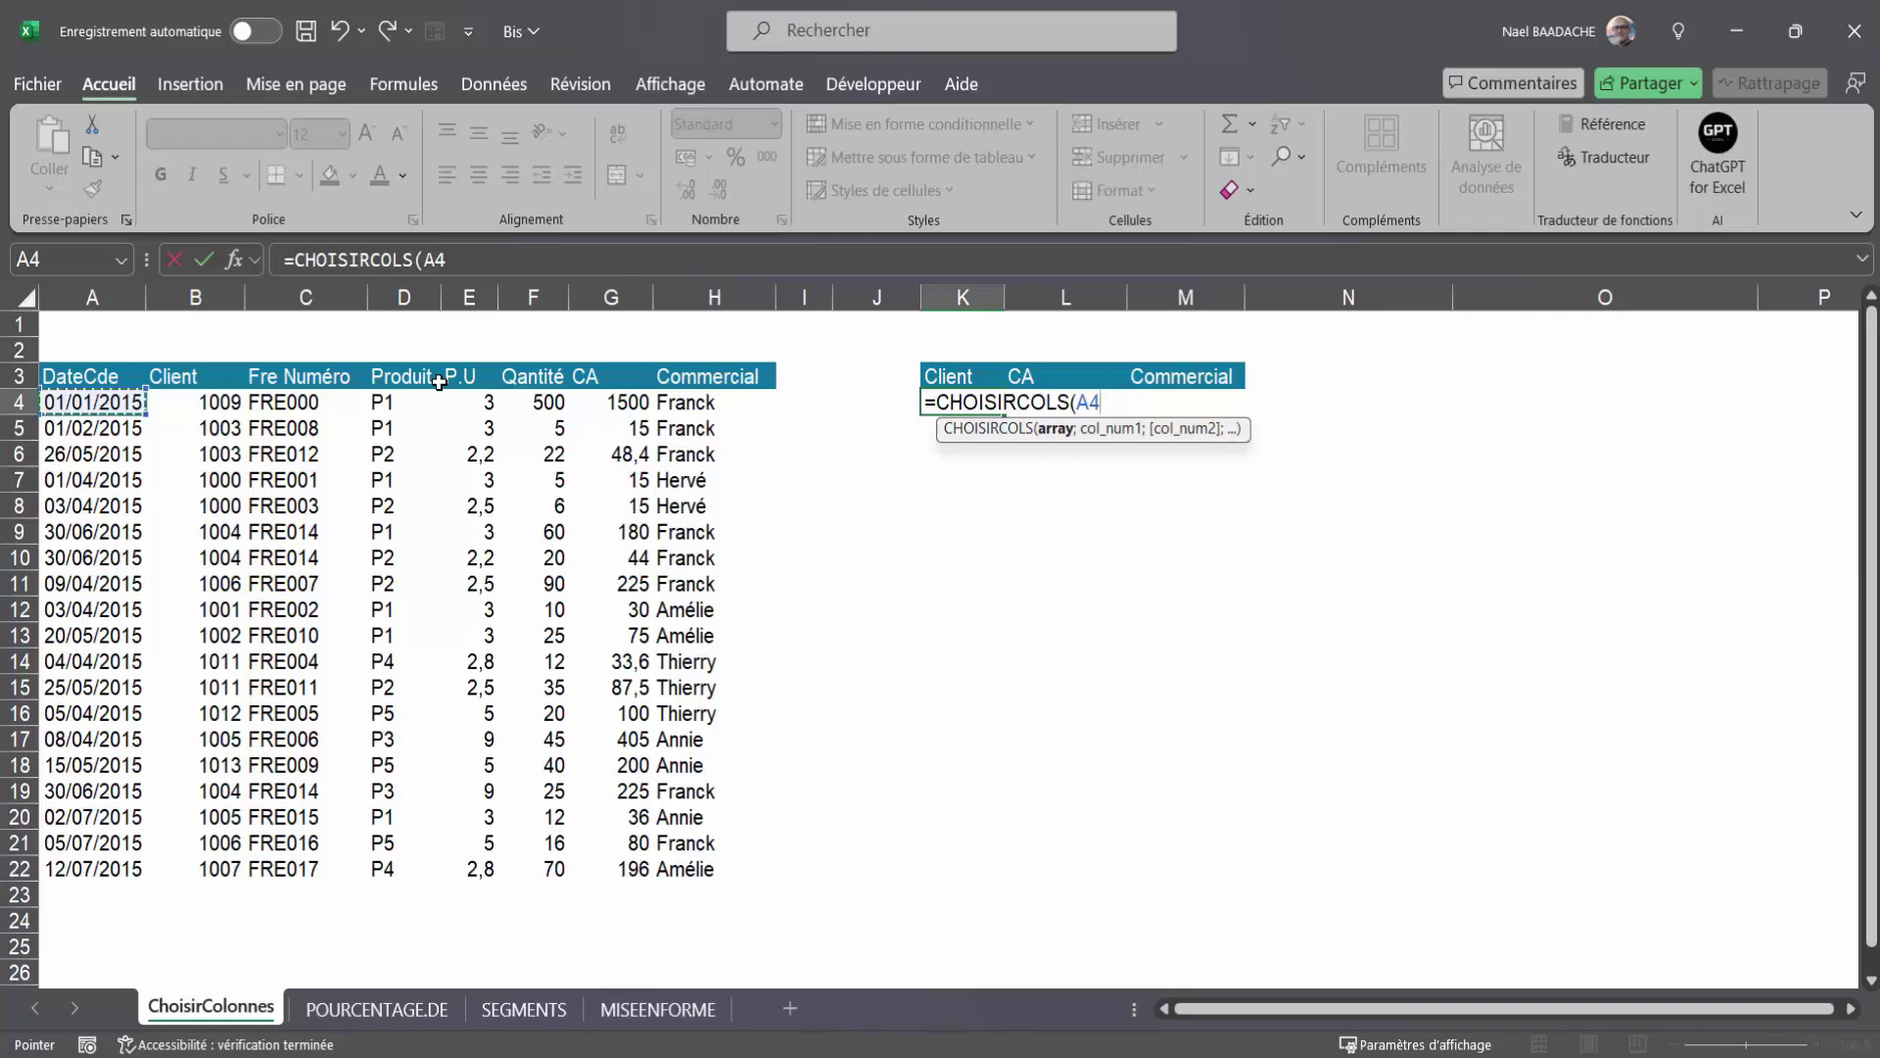
pyautogui.hotkey('ctrl', 'shift', 'Down')
pyautogui.hotkey('ctrl', 'shift', 'Right')
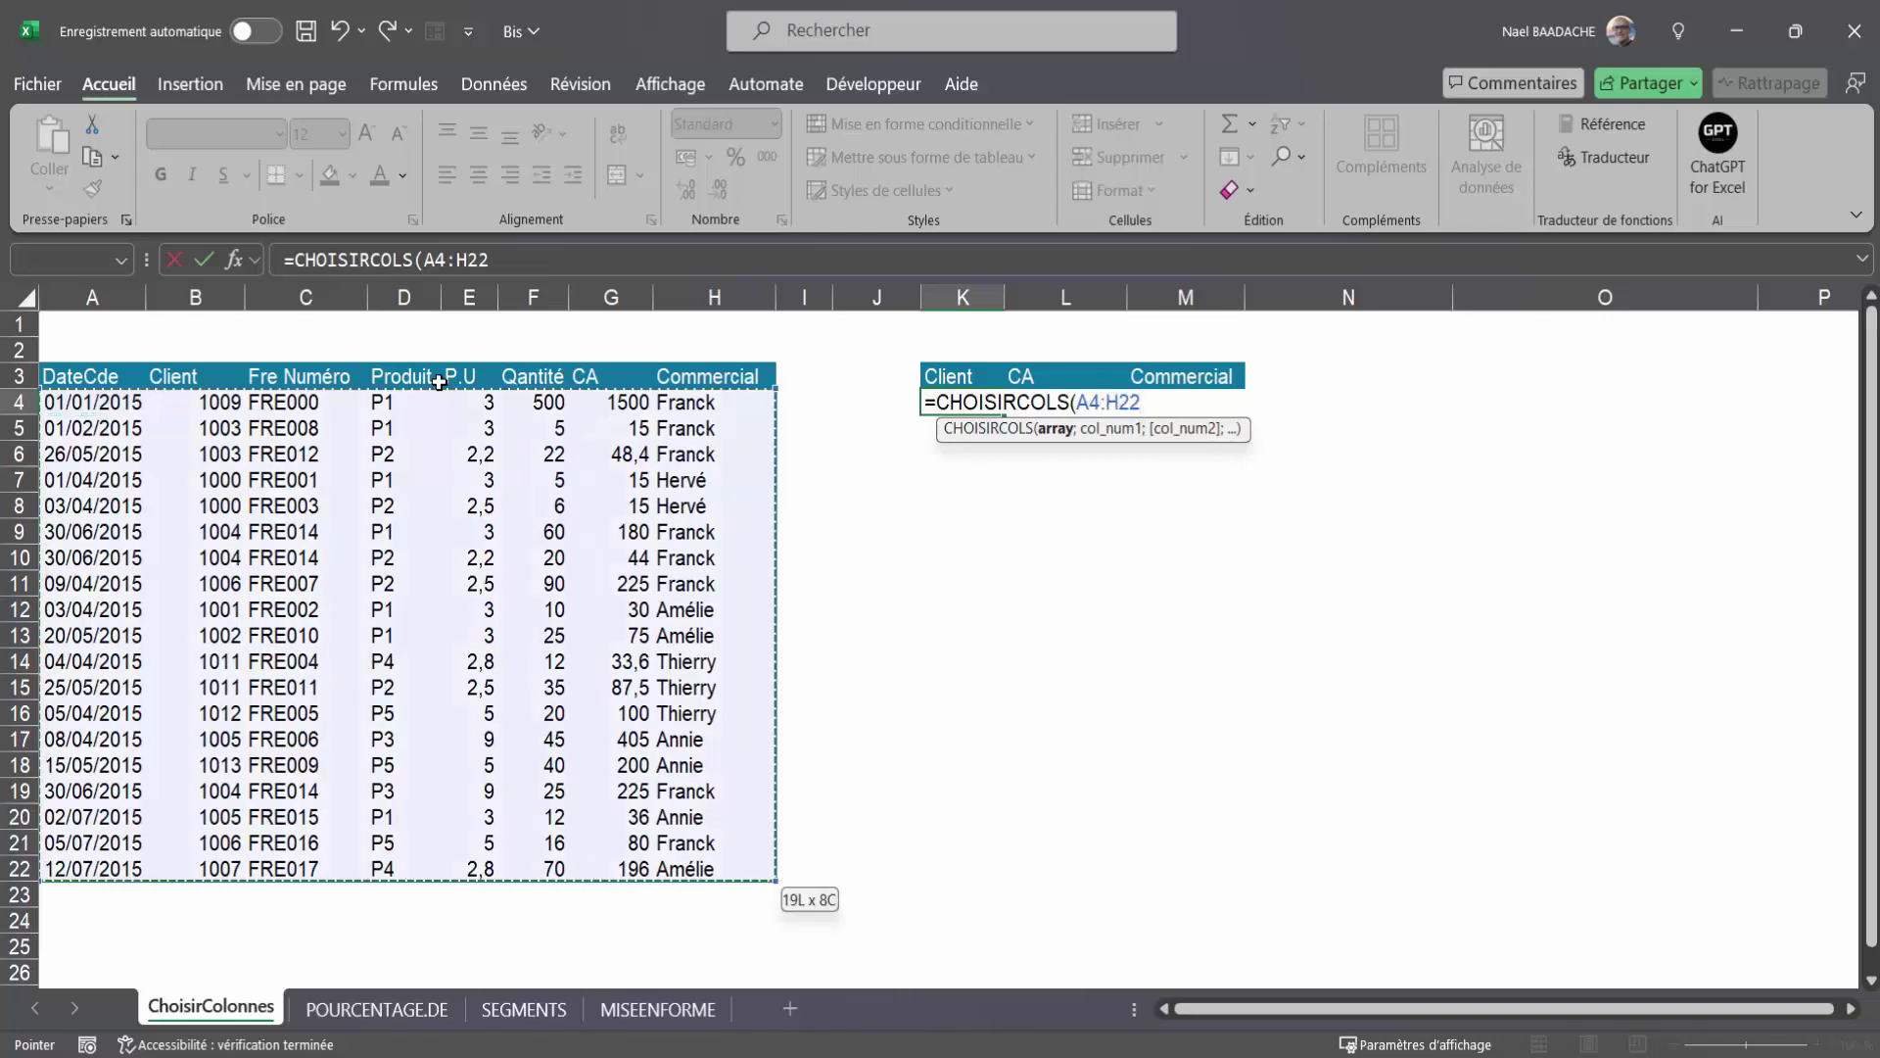
pyautogui.write(';')
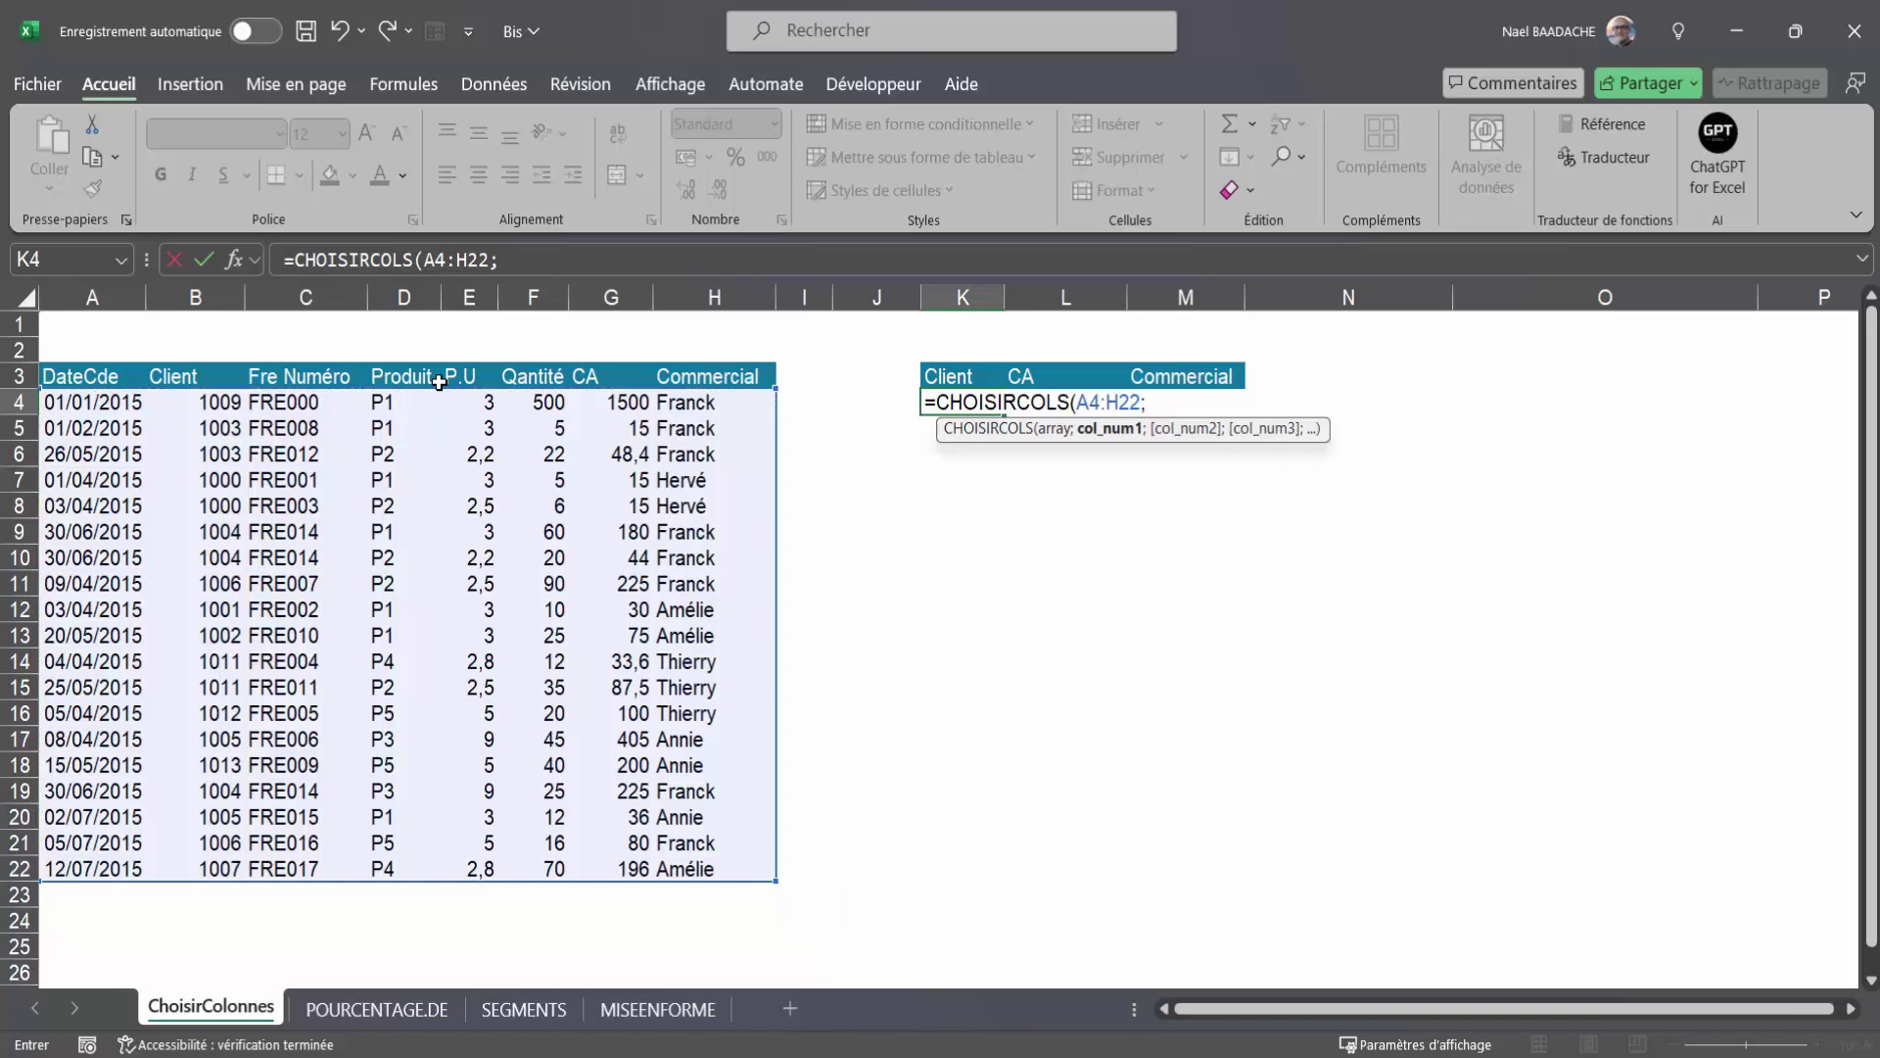
pyautogui.write('2')
pyautogui.write(';7')
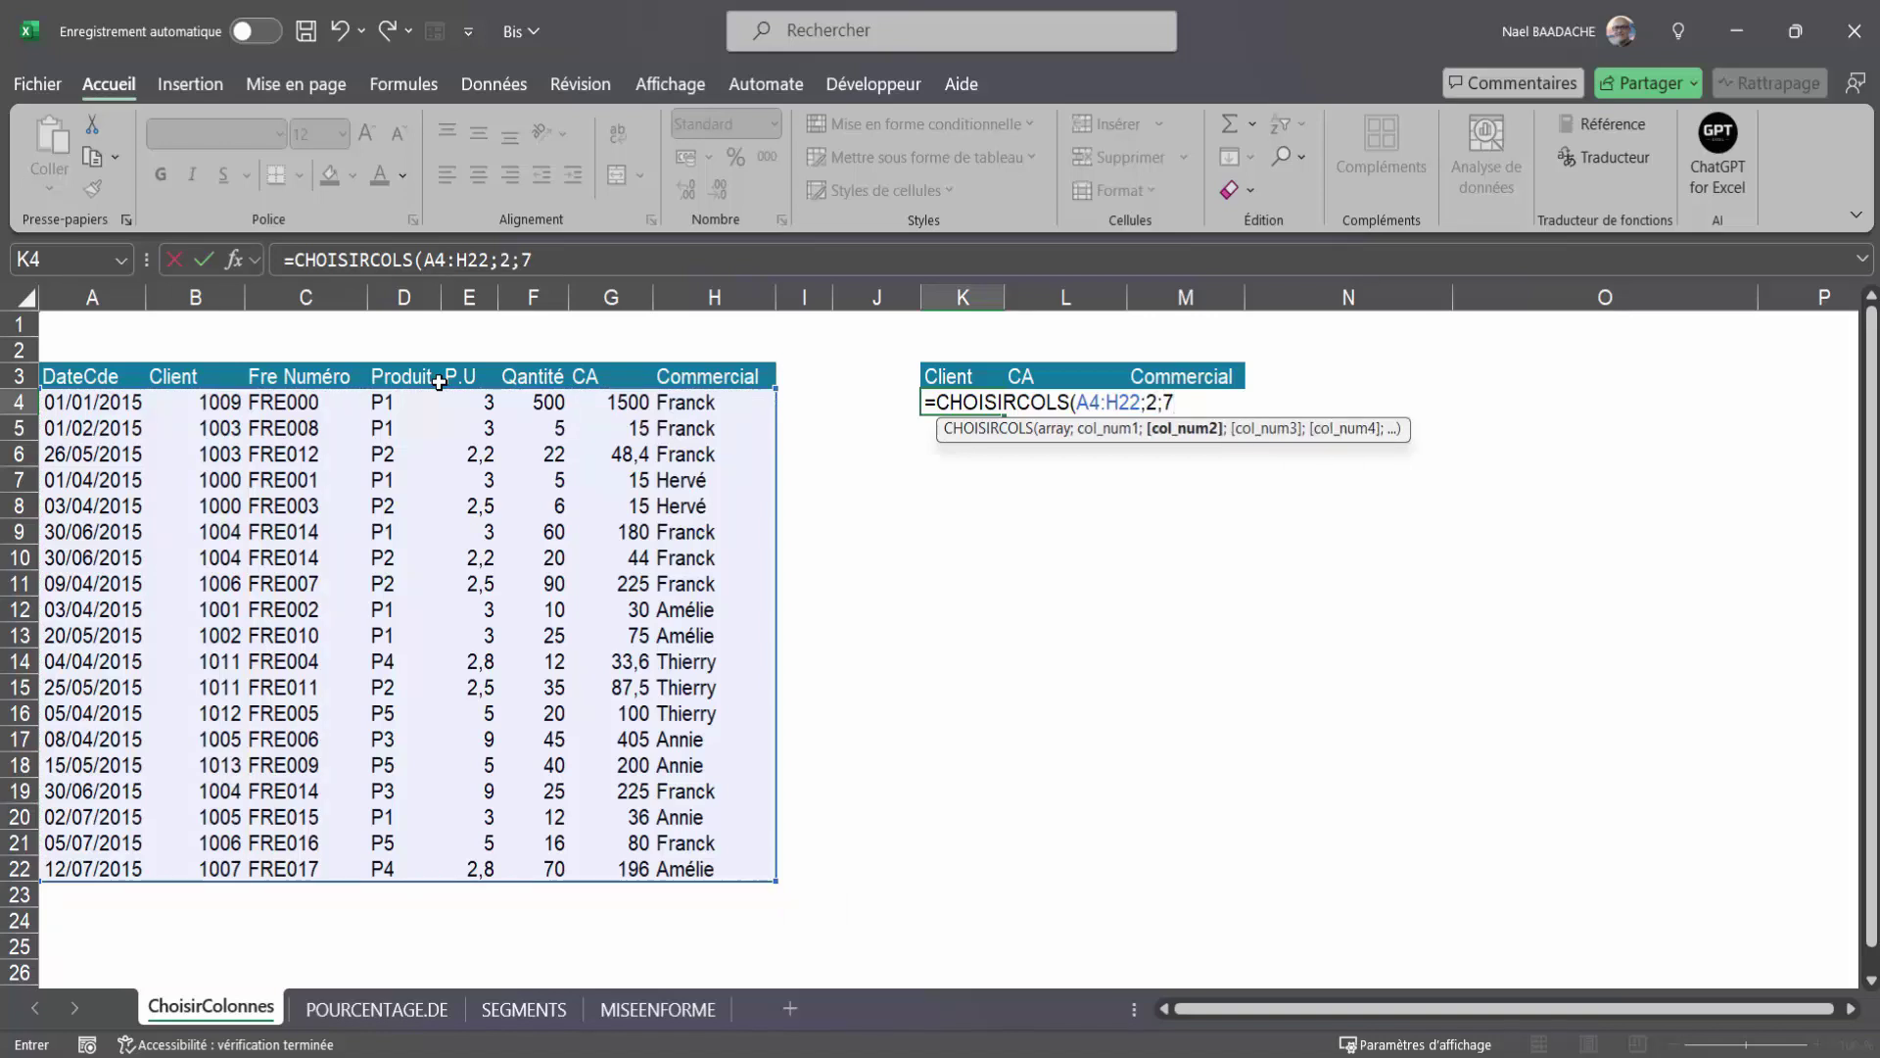
pyautogui.write(';8')
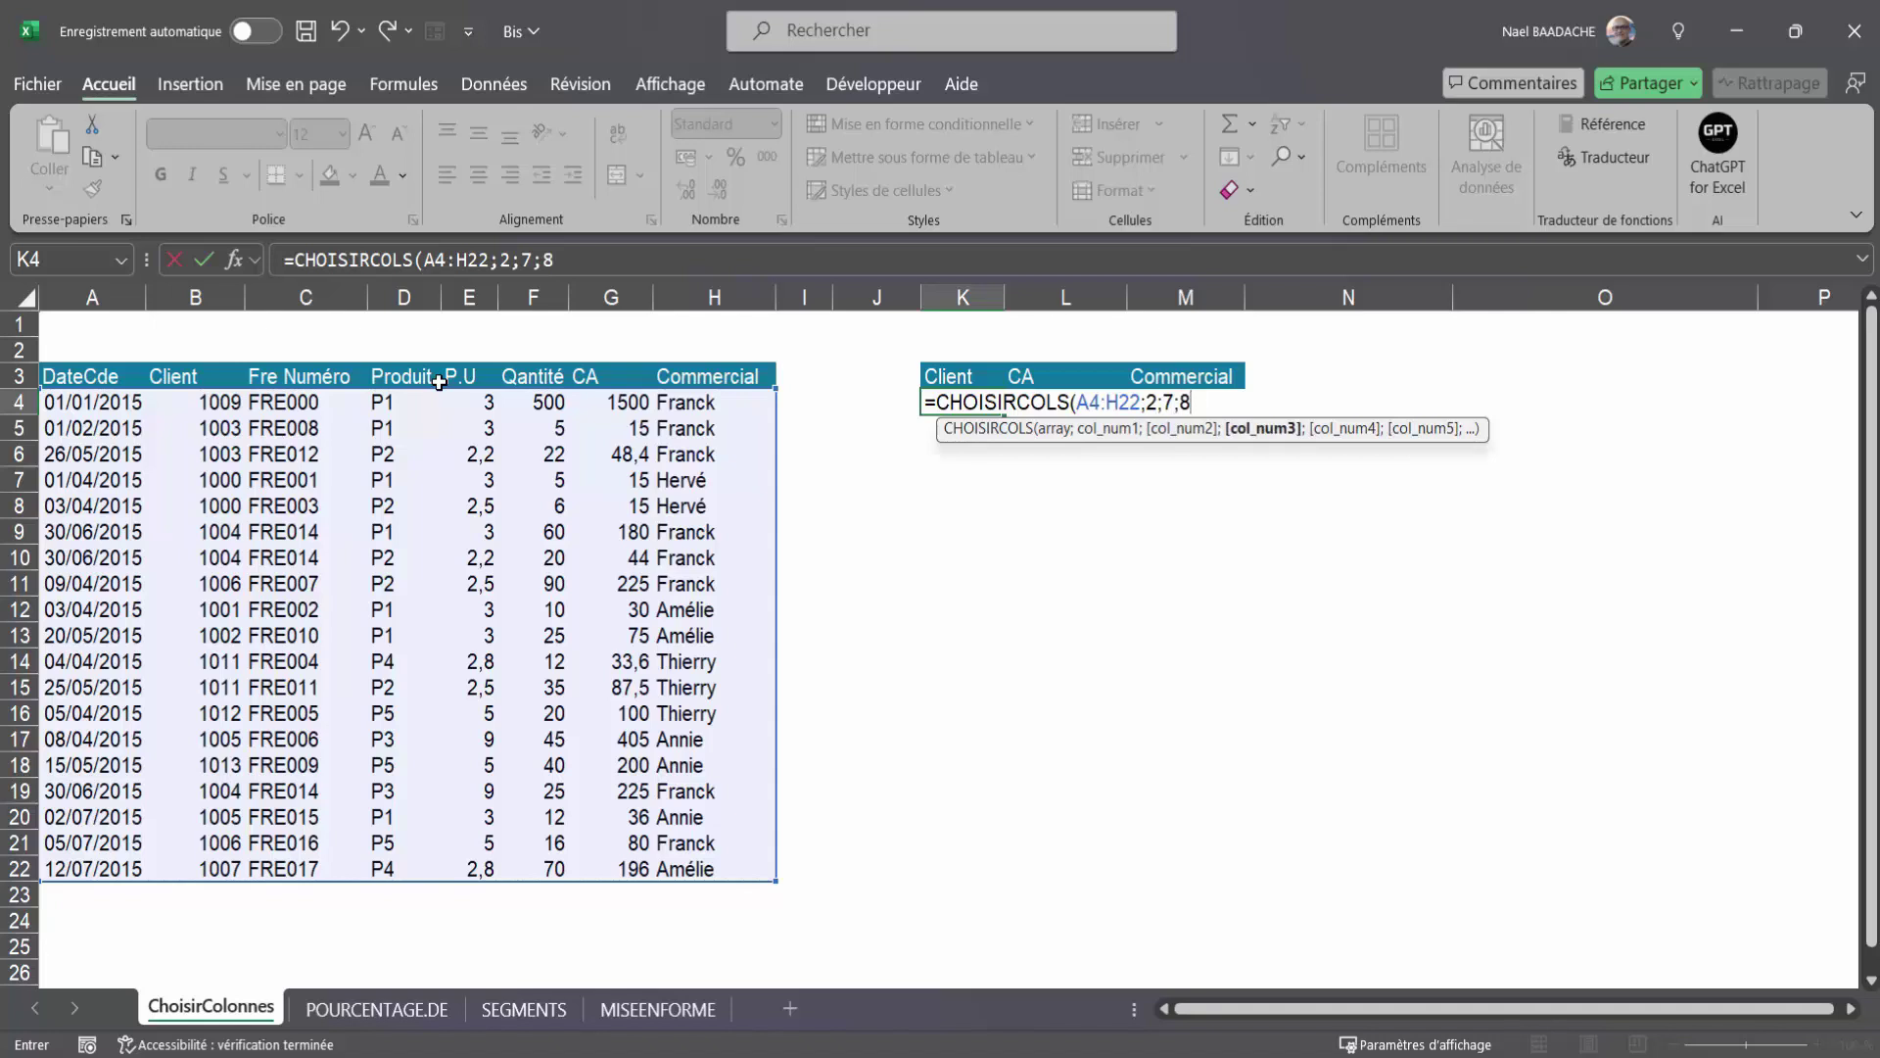
pyautogui.write(')')
pyautogui.press('Return')
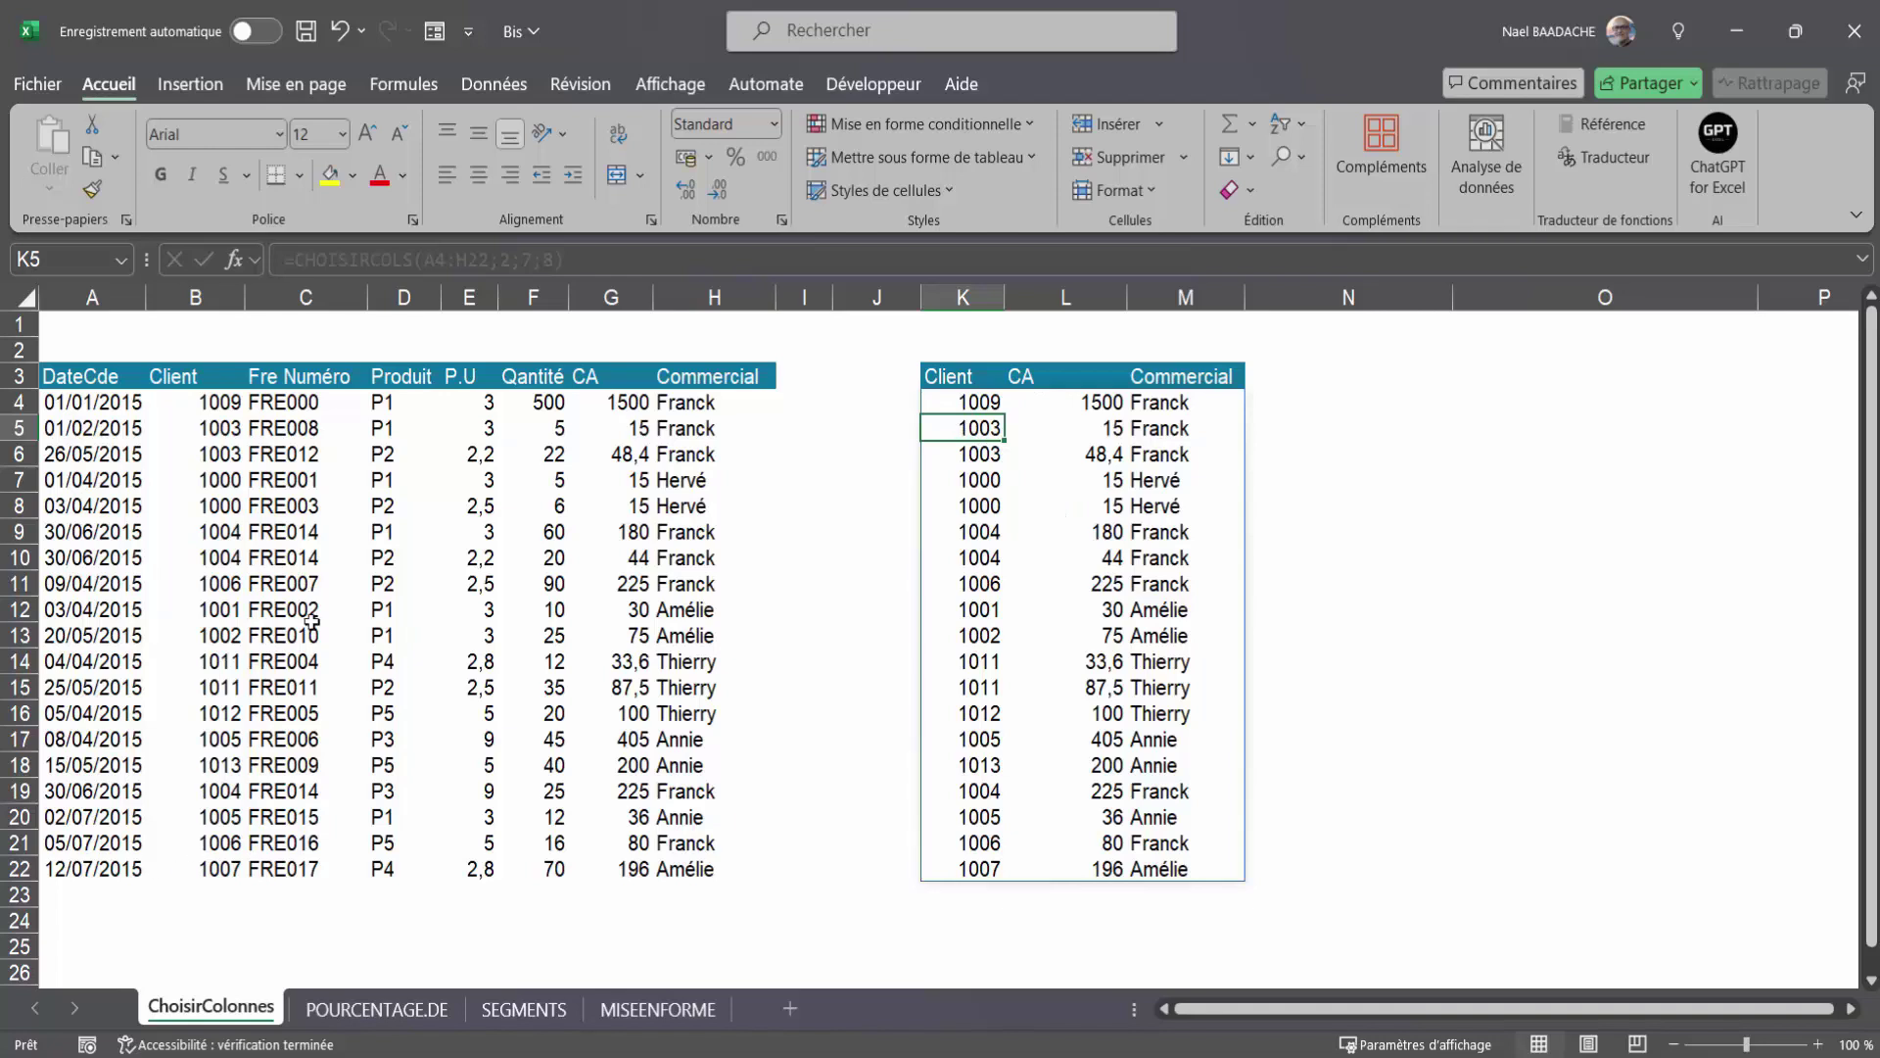
pyautogui.click(284, 584)
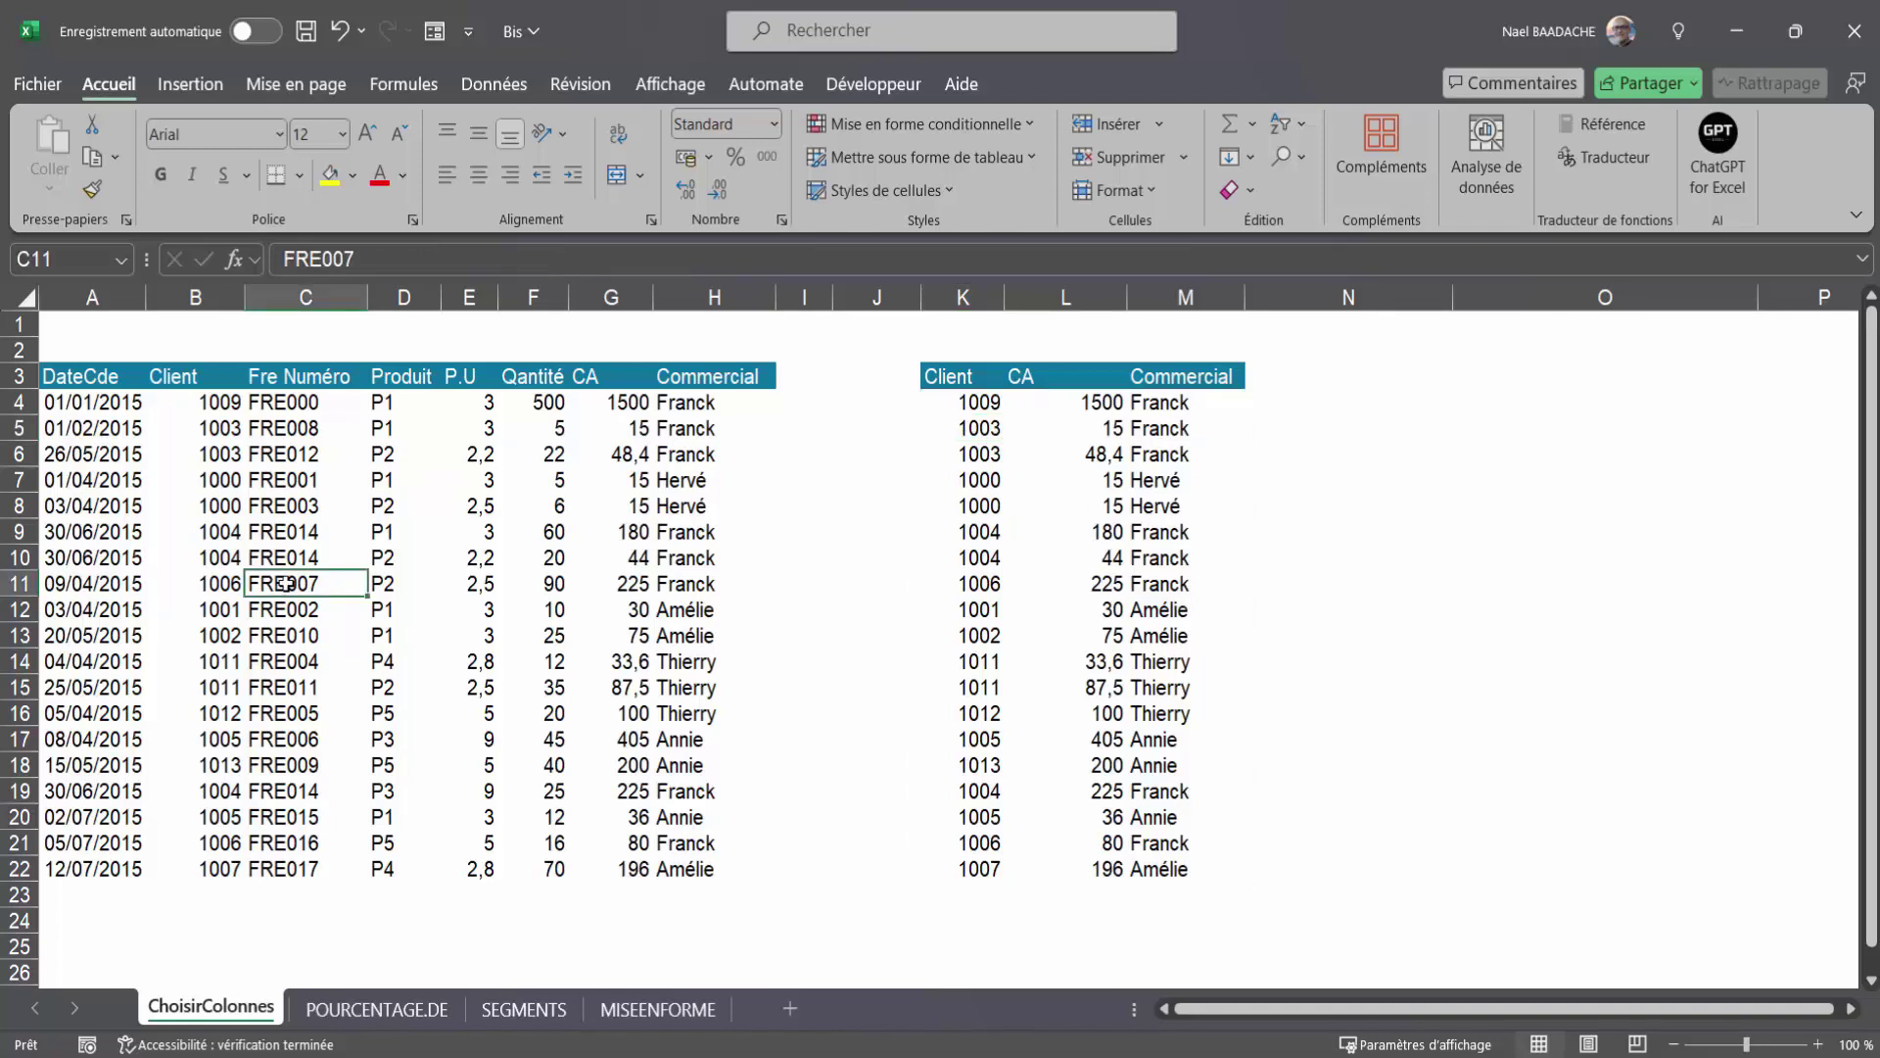
# Step: Convert A3:H22 into a table with headers, then start typing 12/07/25 in A23
pyautogui.hotkey('ctrl', 'l')
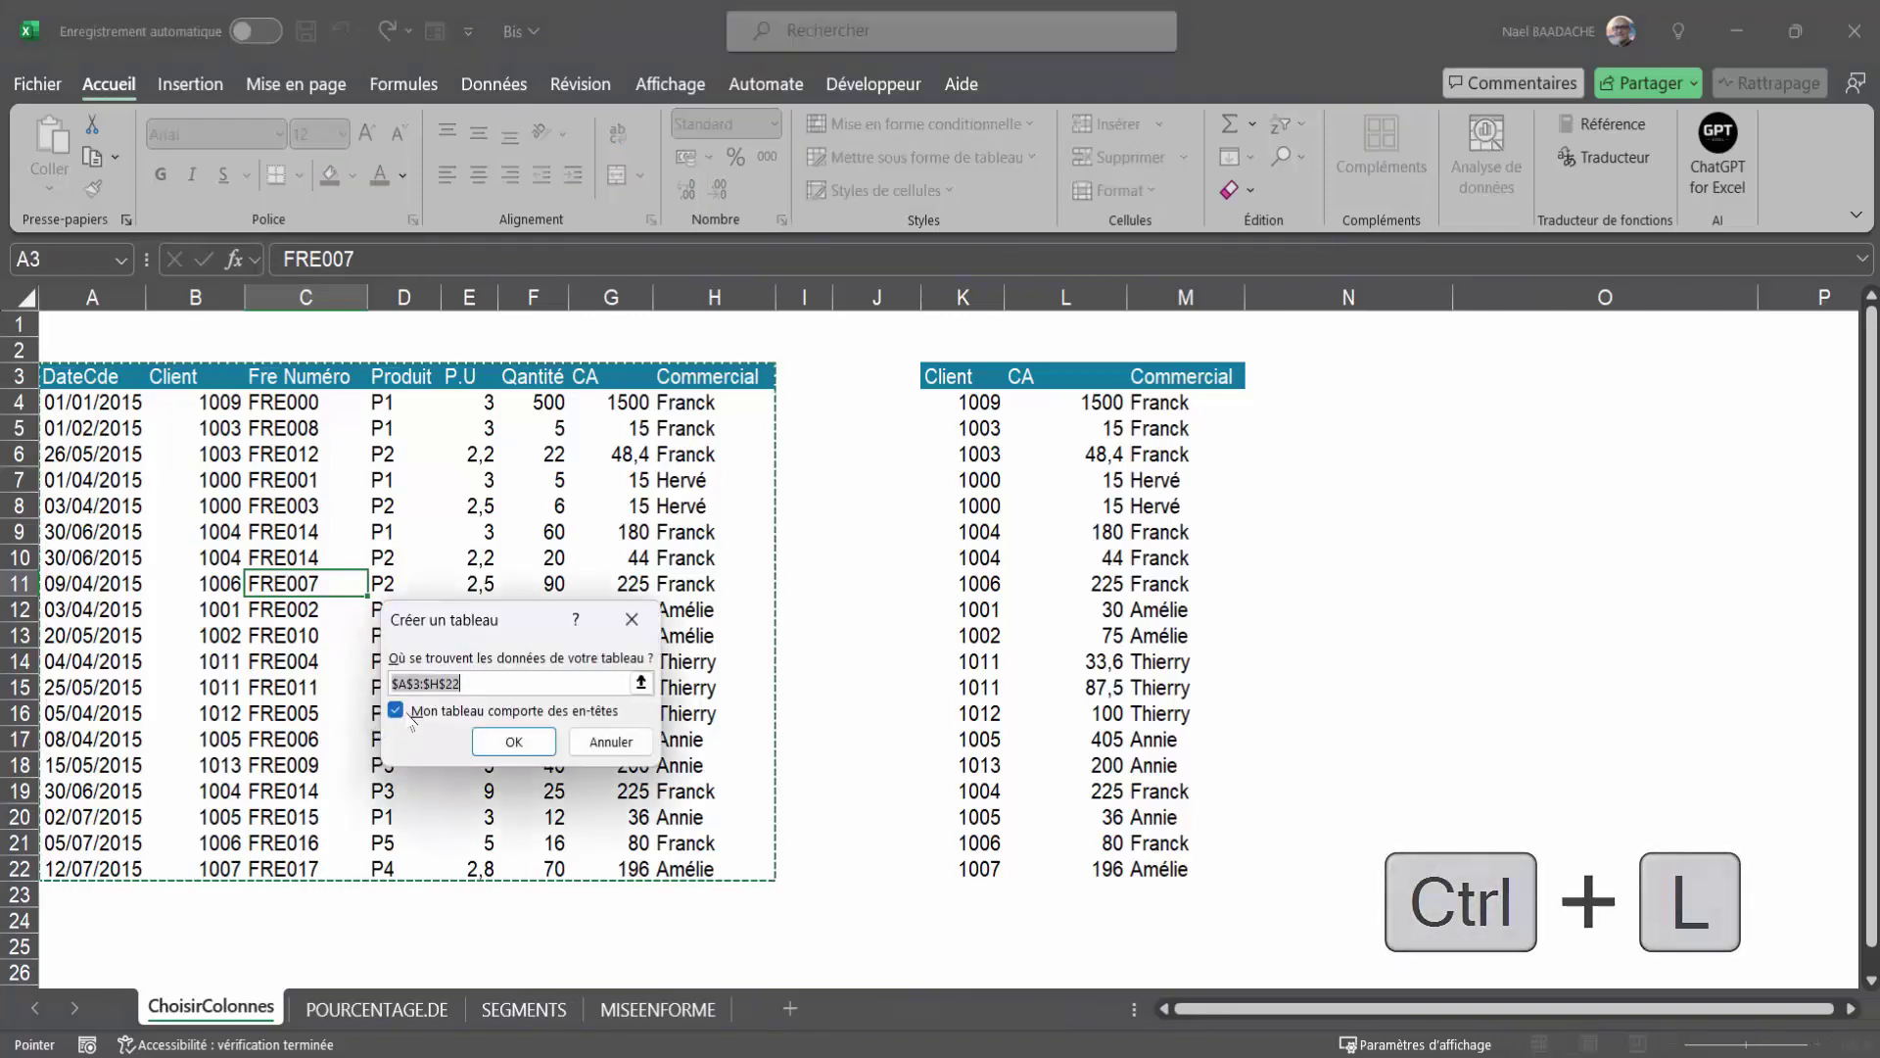
pyautogui.click(514, 741)
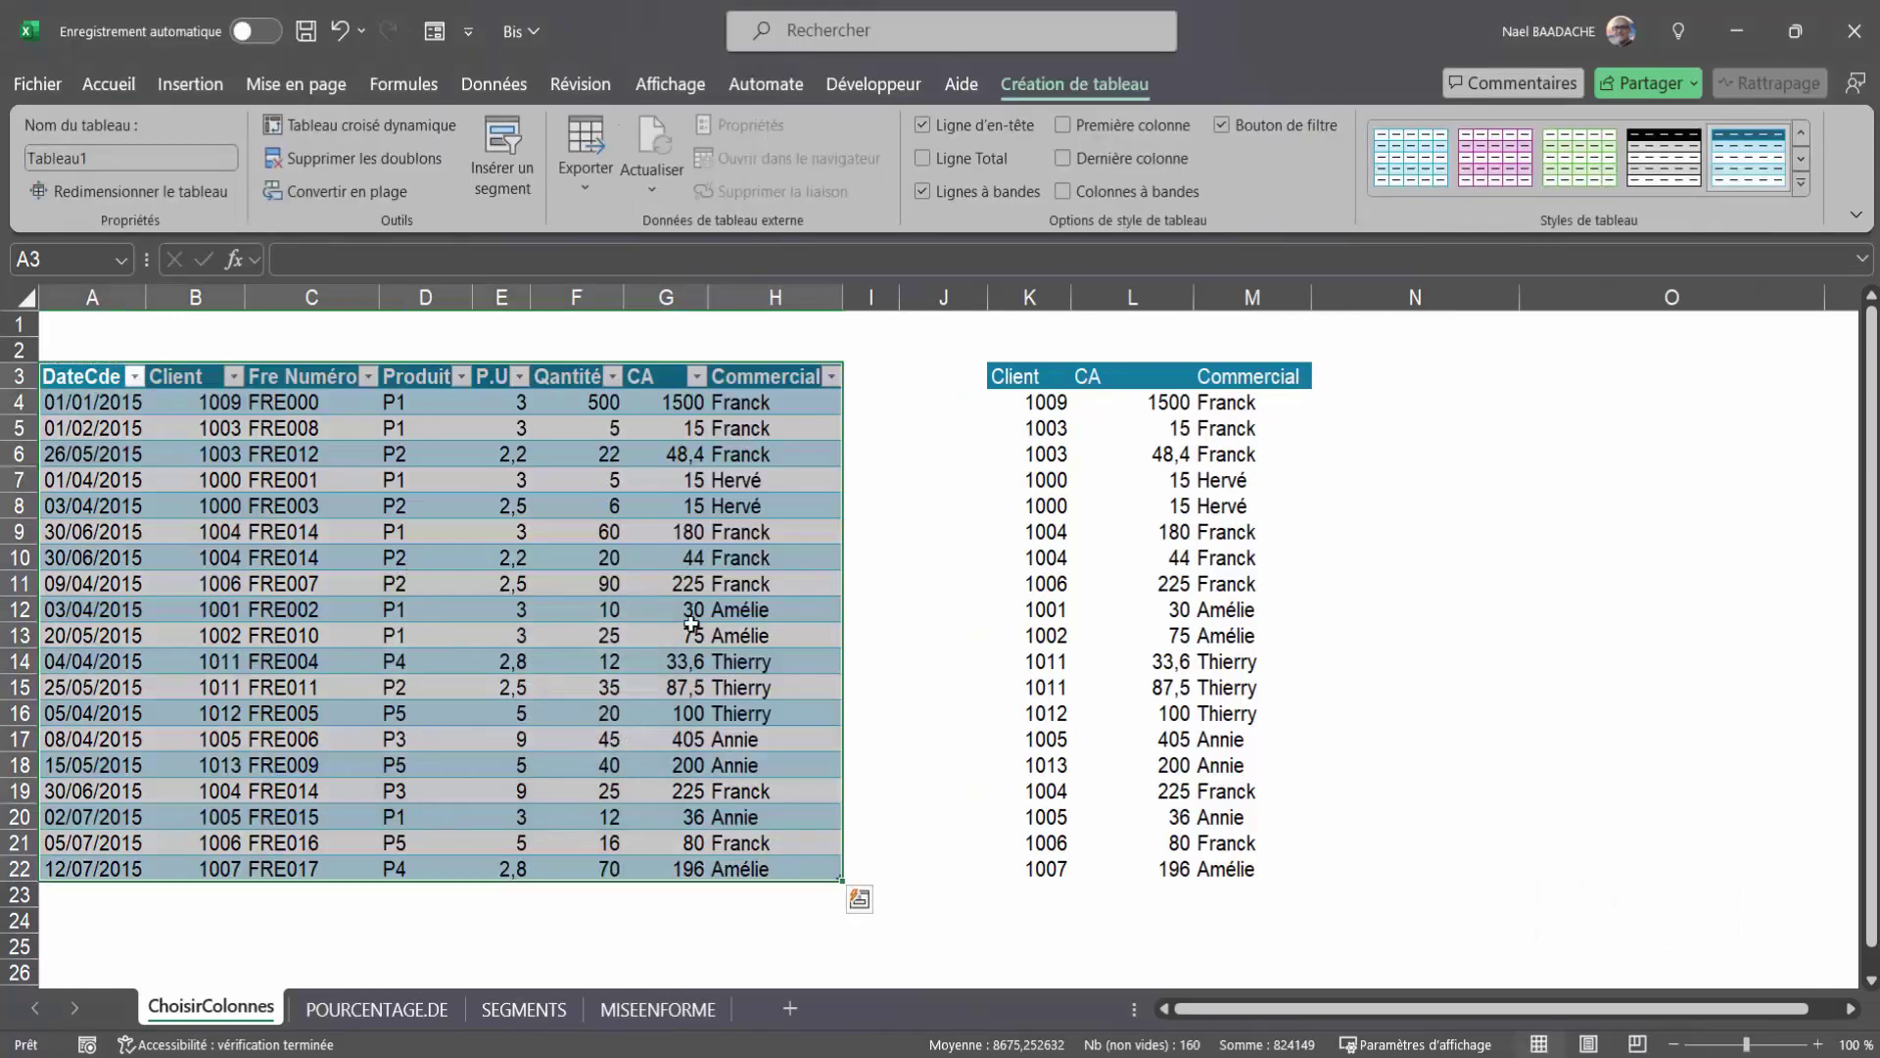
pyautogui.click(438, 555)
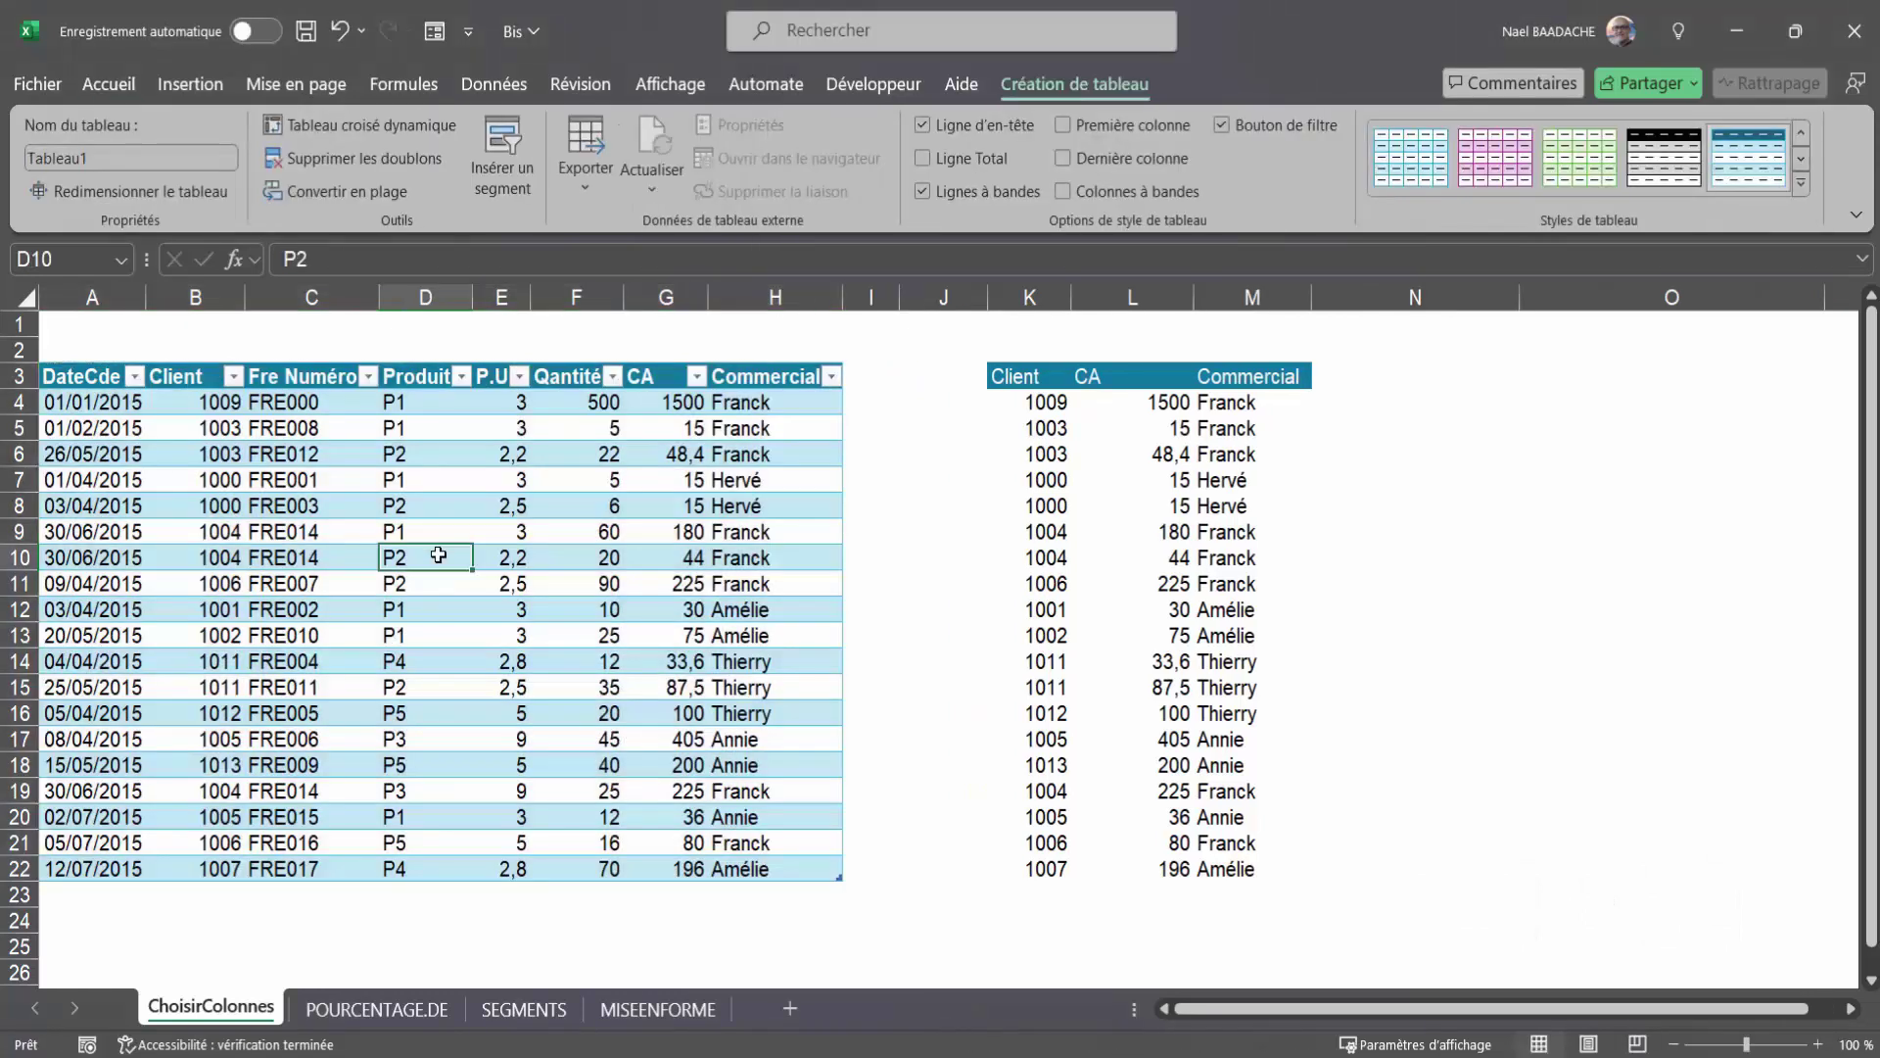
pyautogui.click(107, 894)
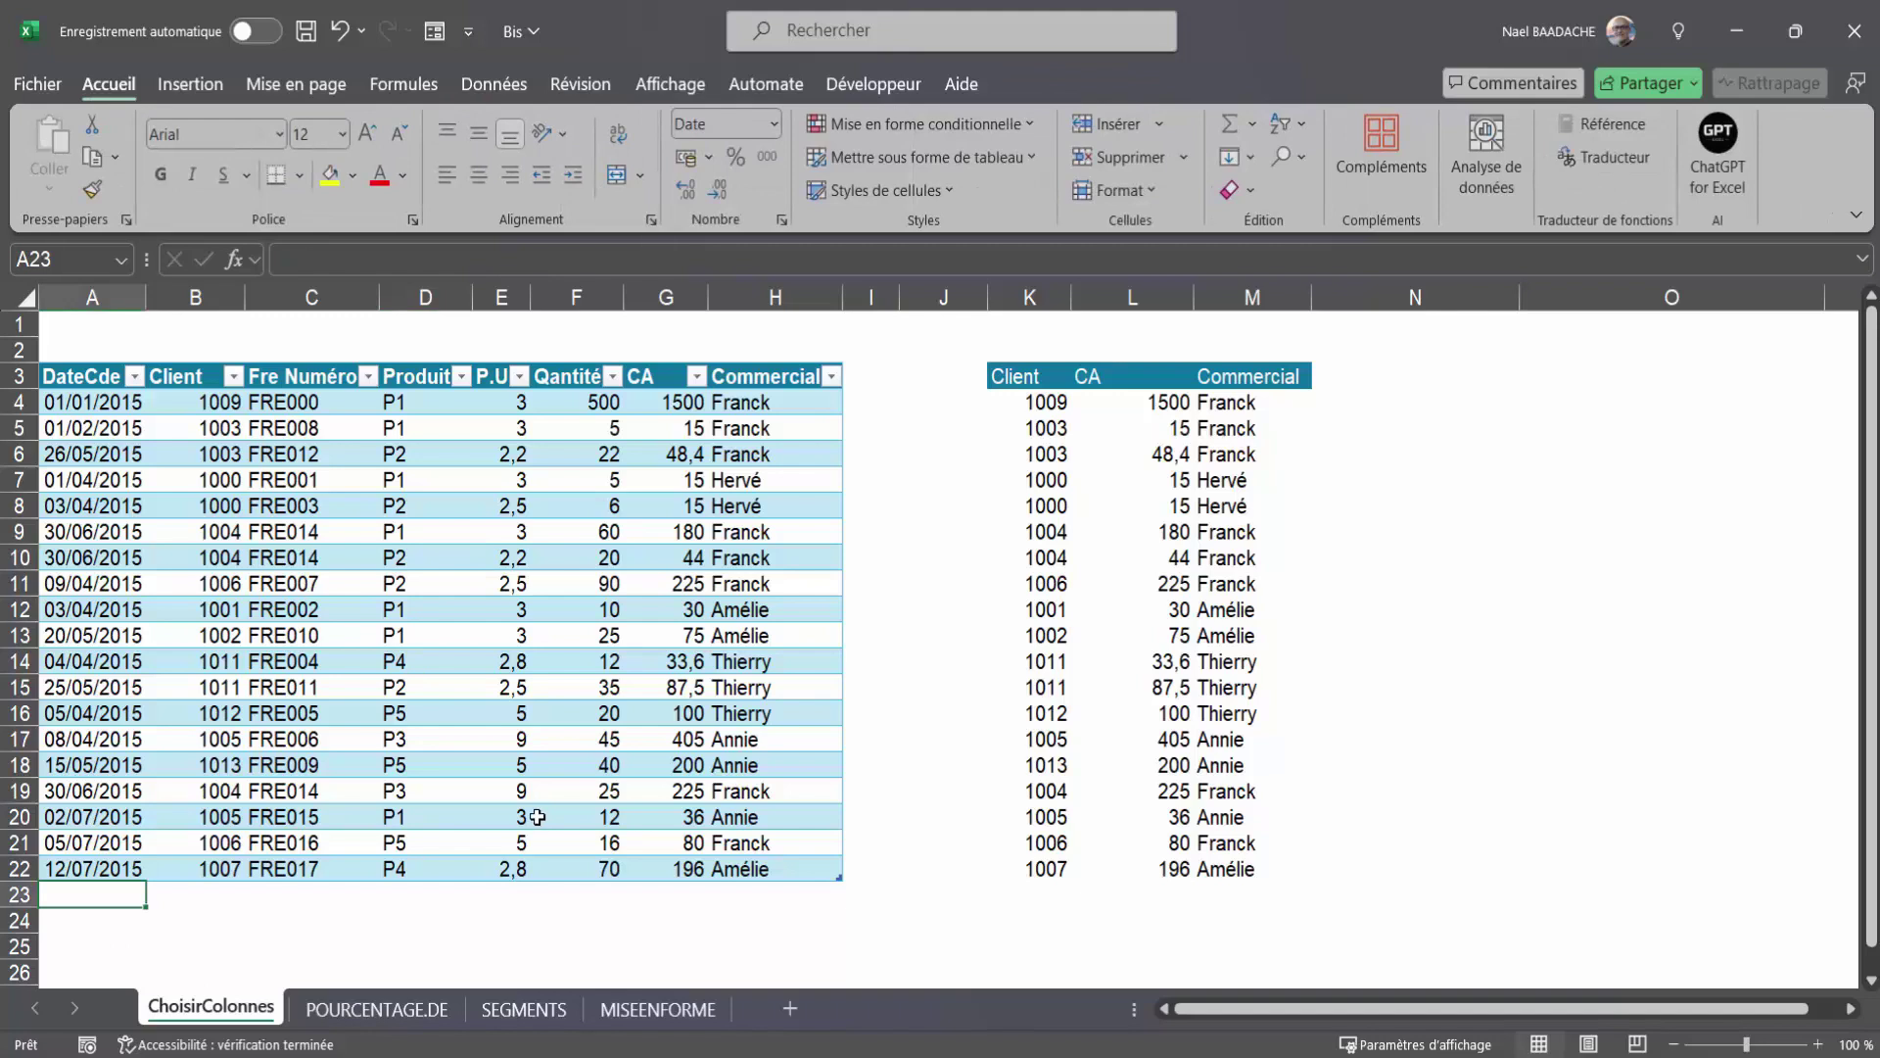
pyautogui.write('12/07/25')
# Step: Complete row 23: date 12/07/2024, client 1007, CA 1000 and the commercial's name
pyautogui.press('BackSpace')
pyautogui.write('024')
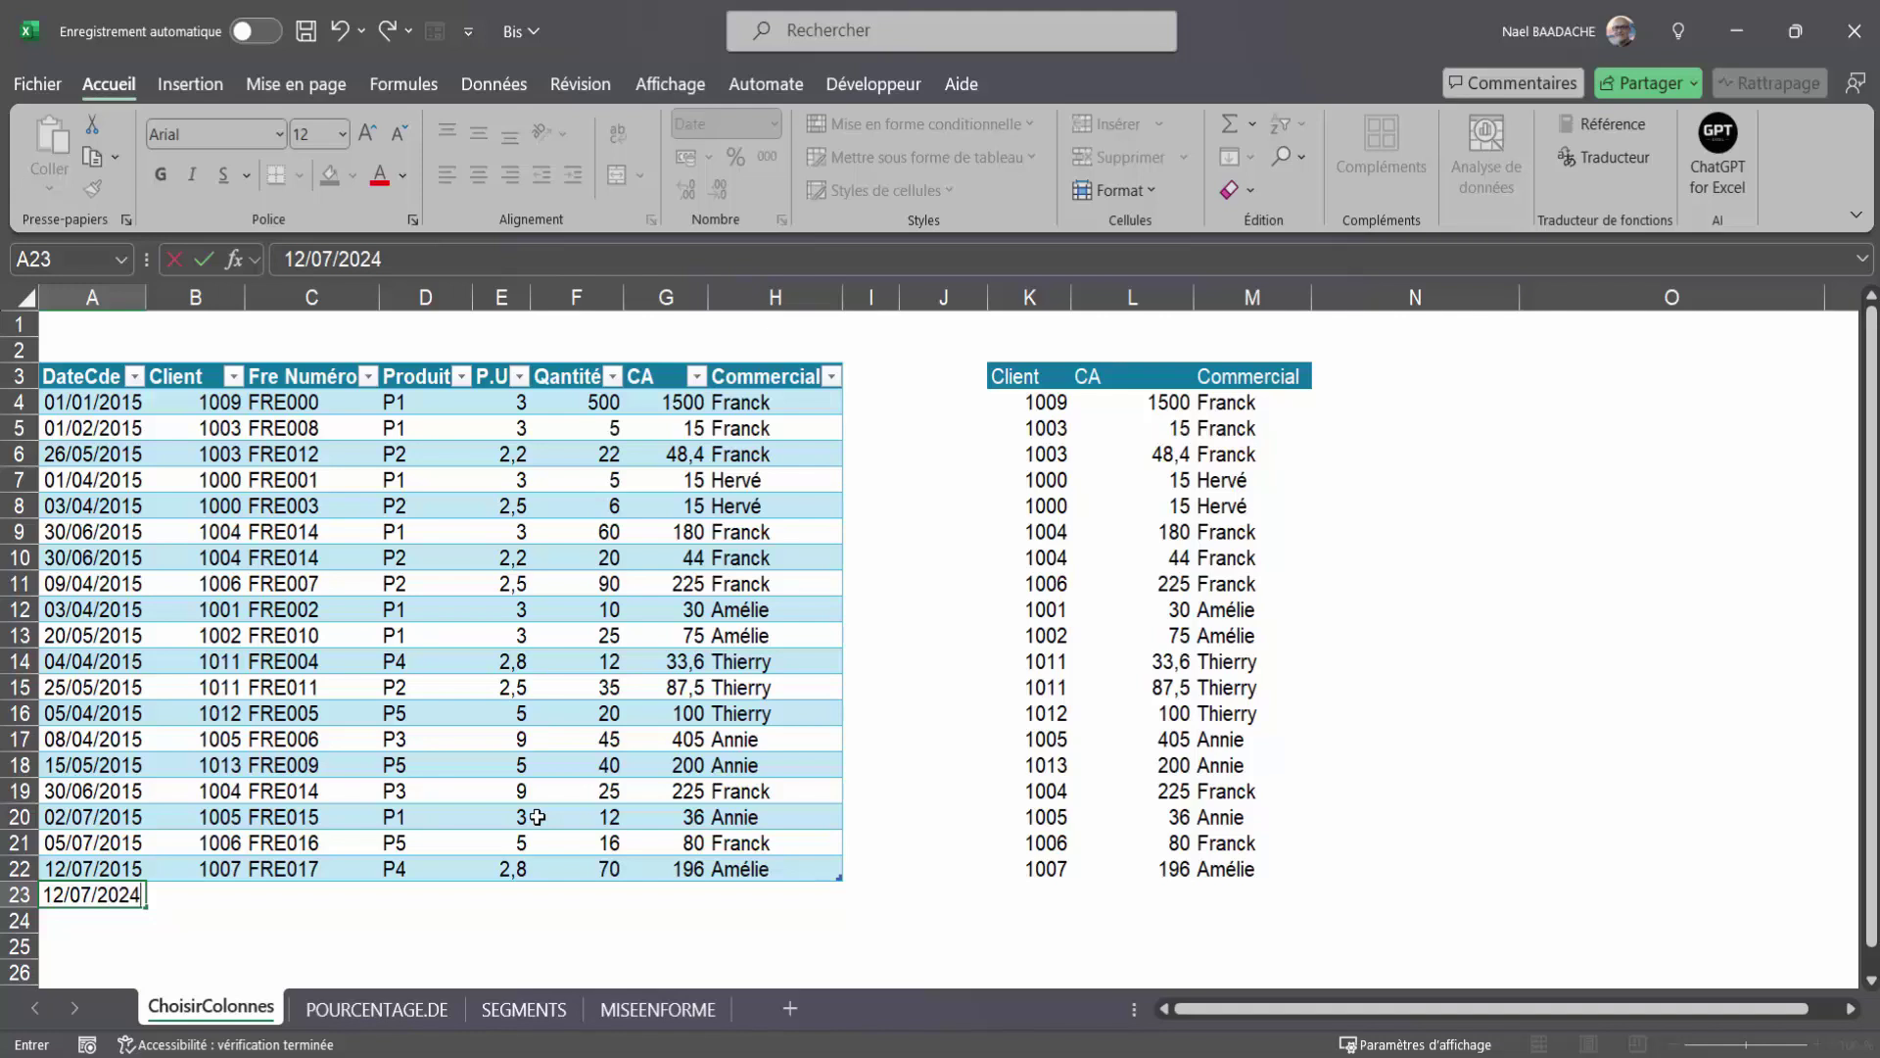
pyautogui.press('Tab')
pyautogui.write('1007')
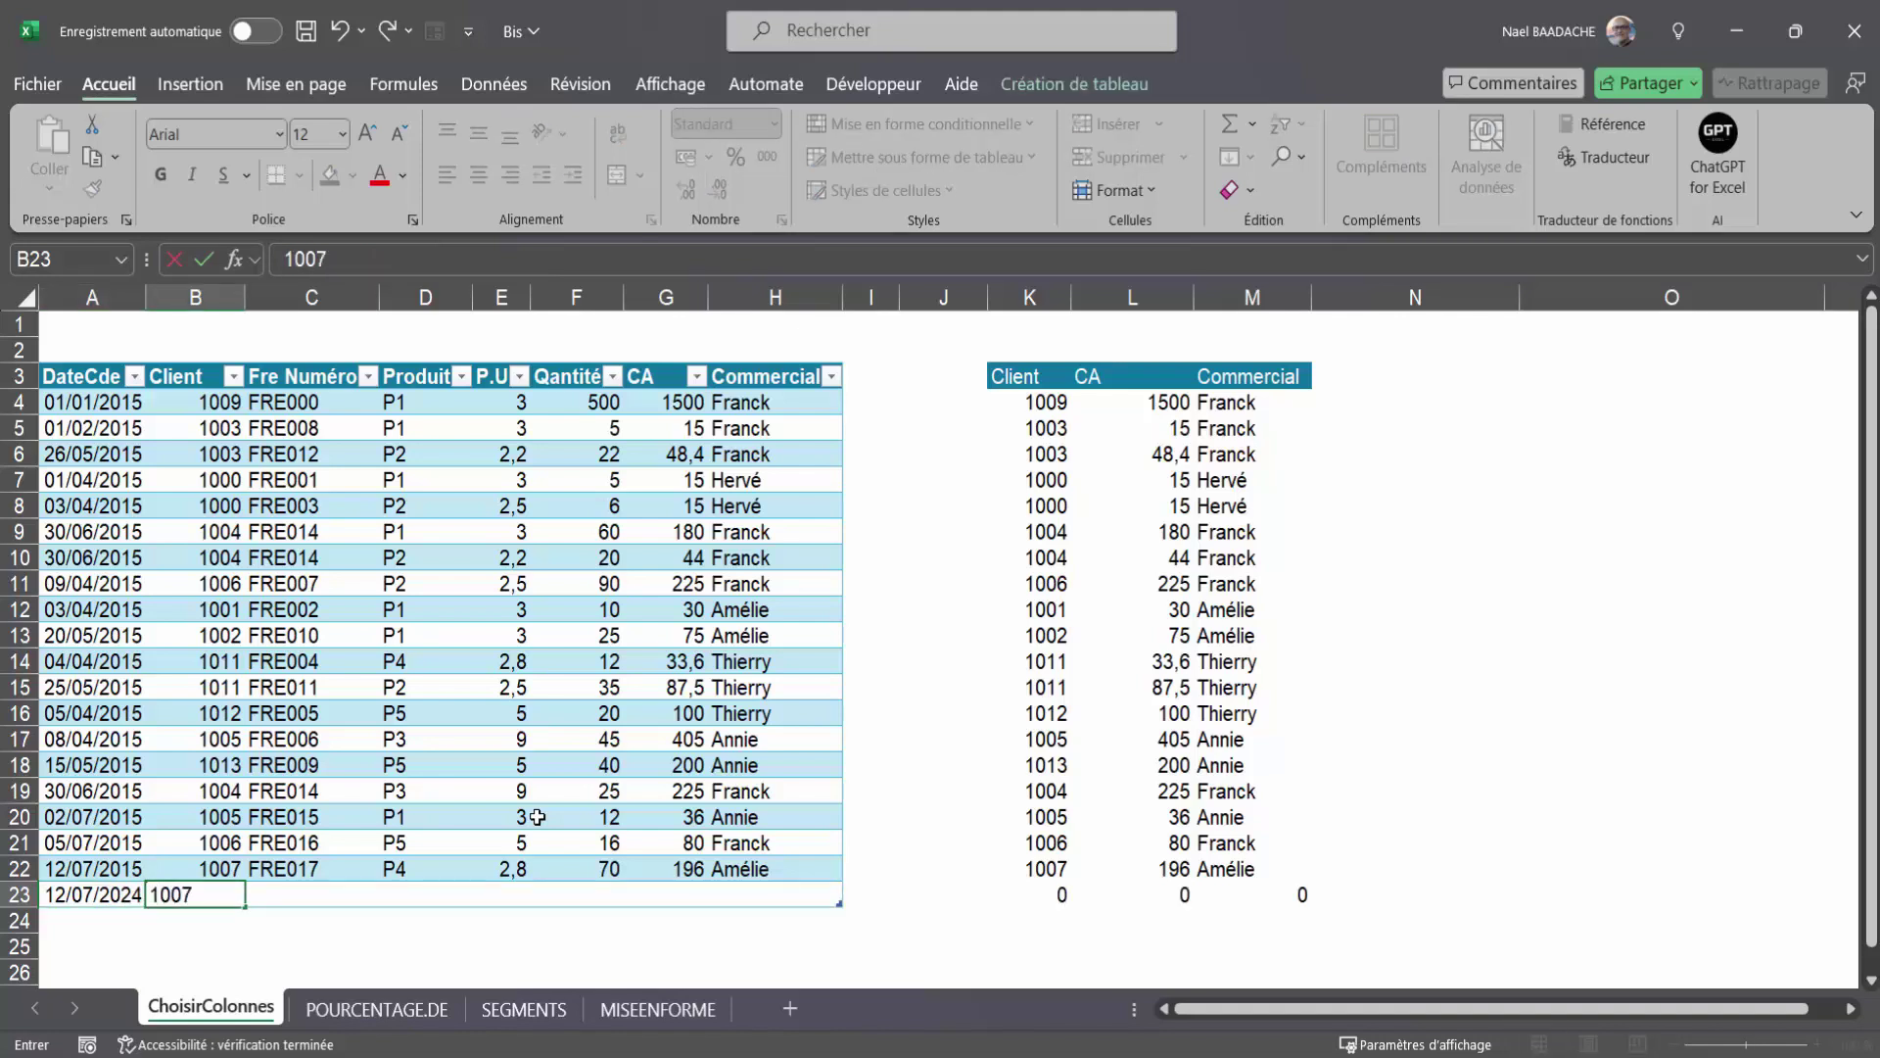
pyautogui.press('Tab')
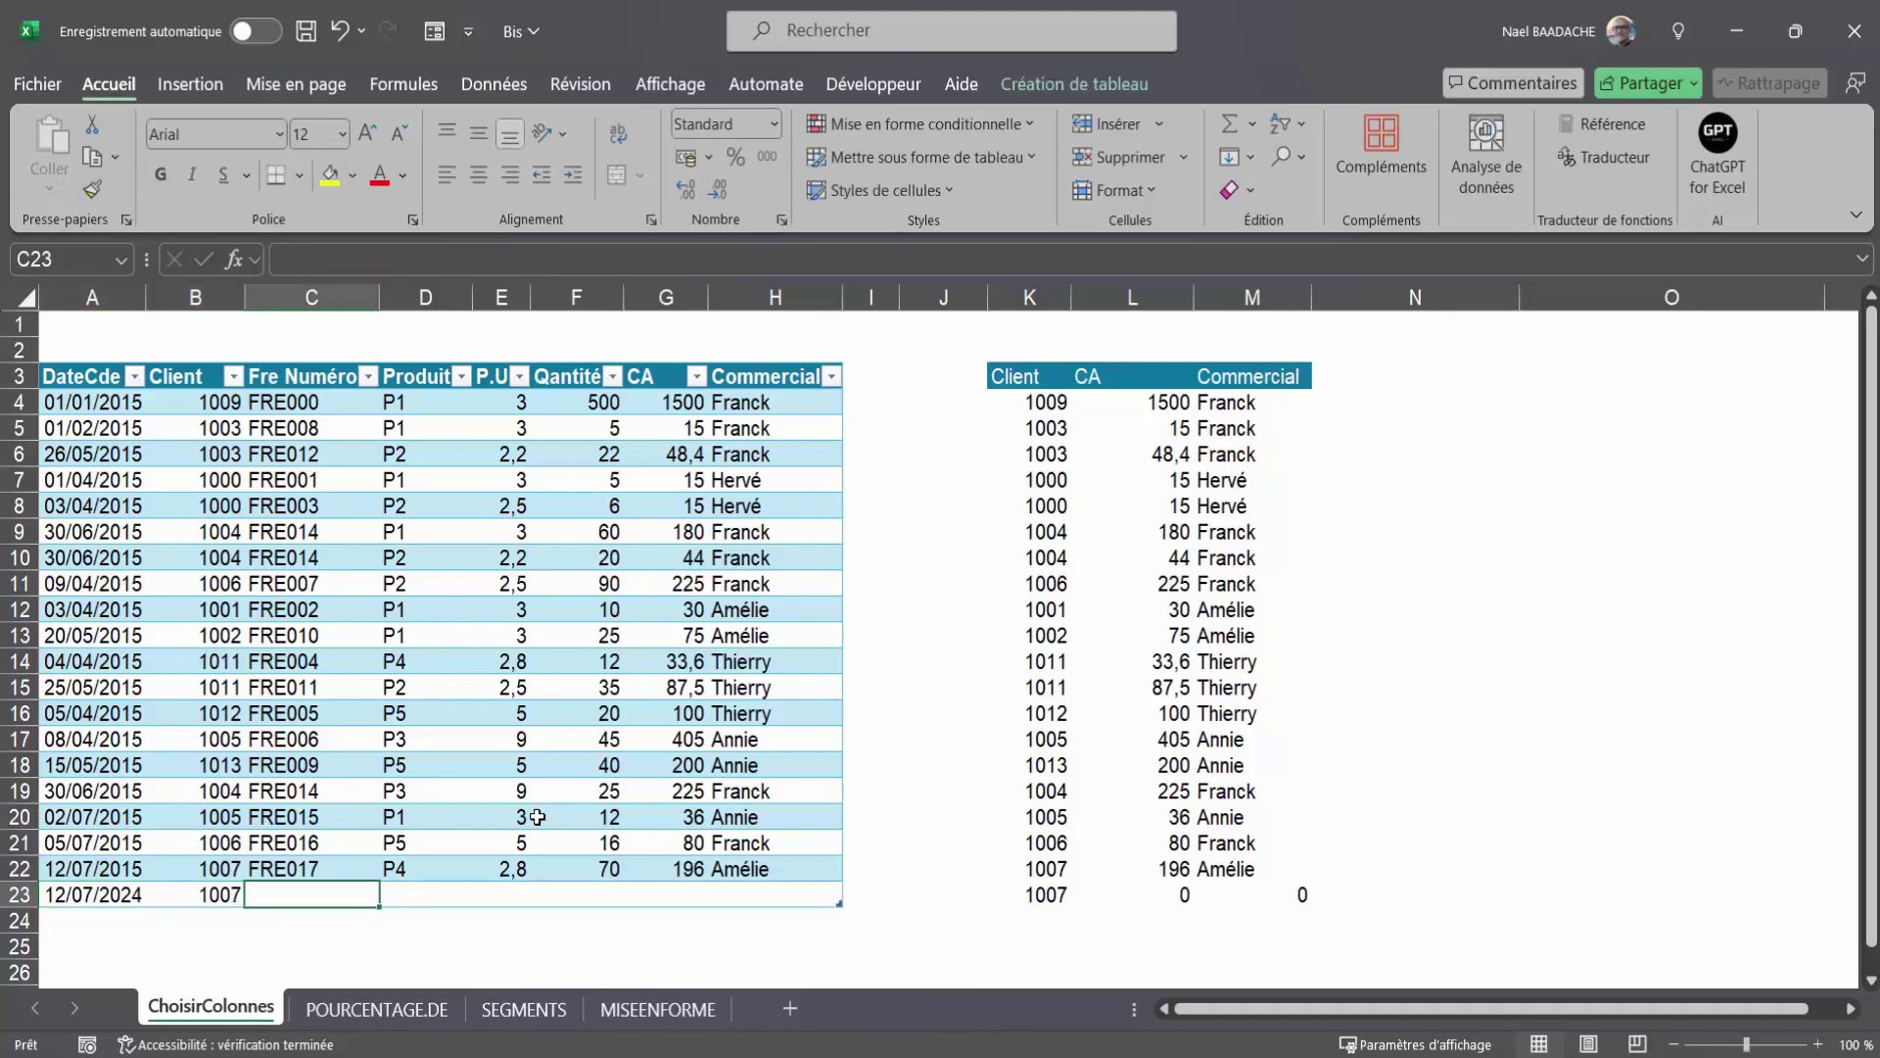
pyautogui.press('Tab')
pyautogui.press('Tab')
pyautogui.press('Tab')
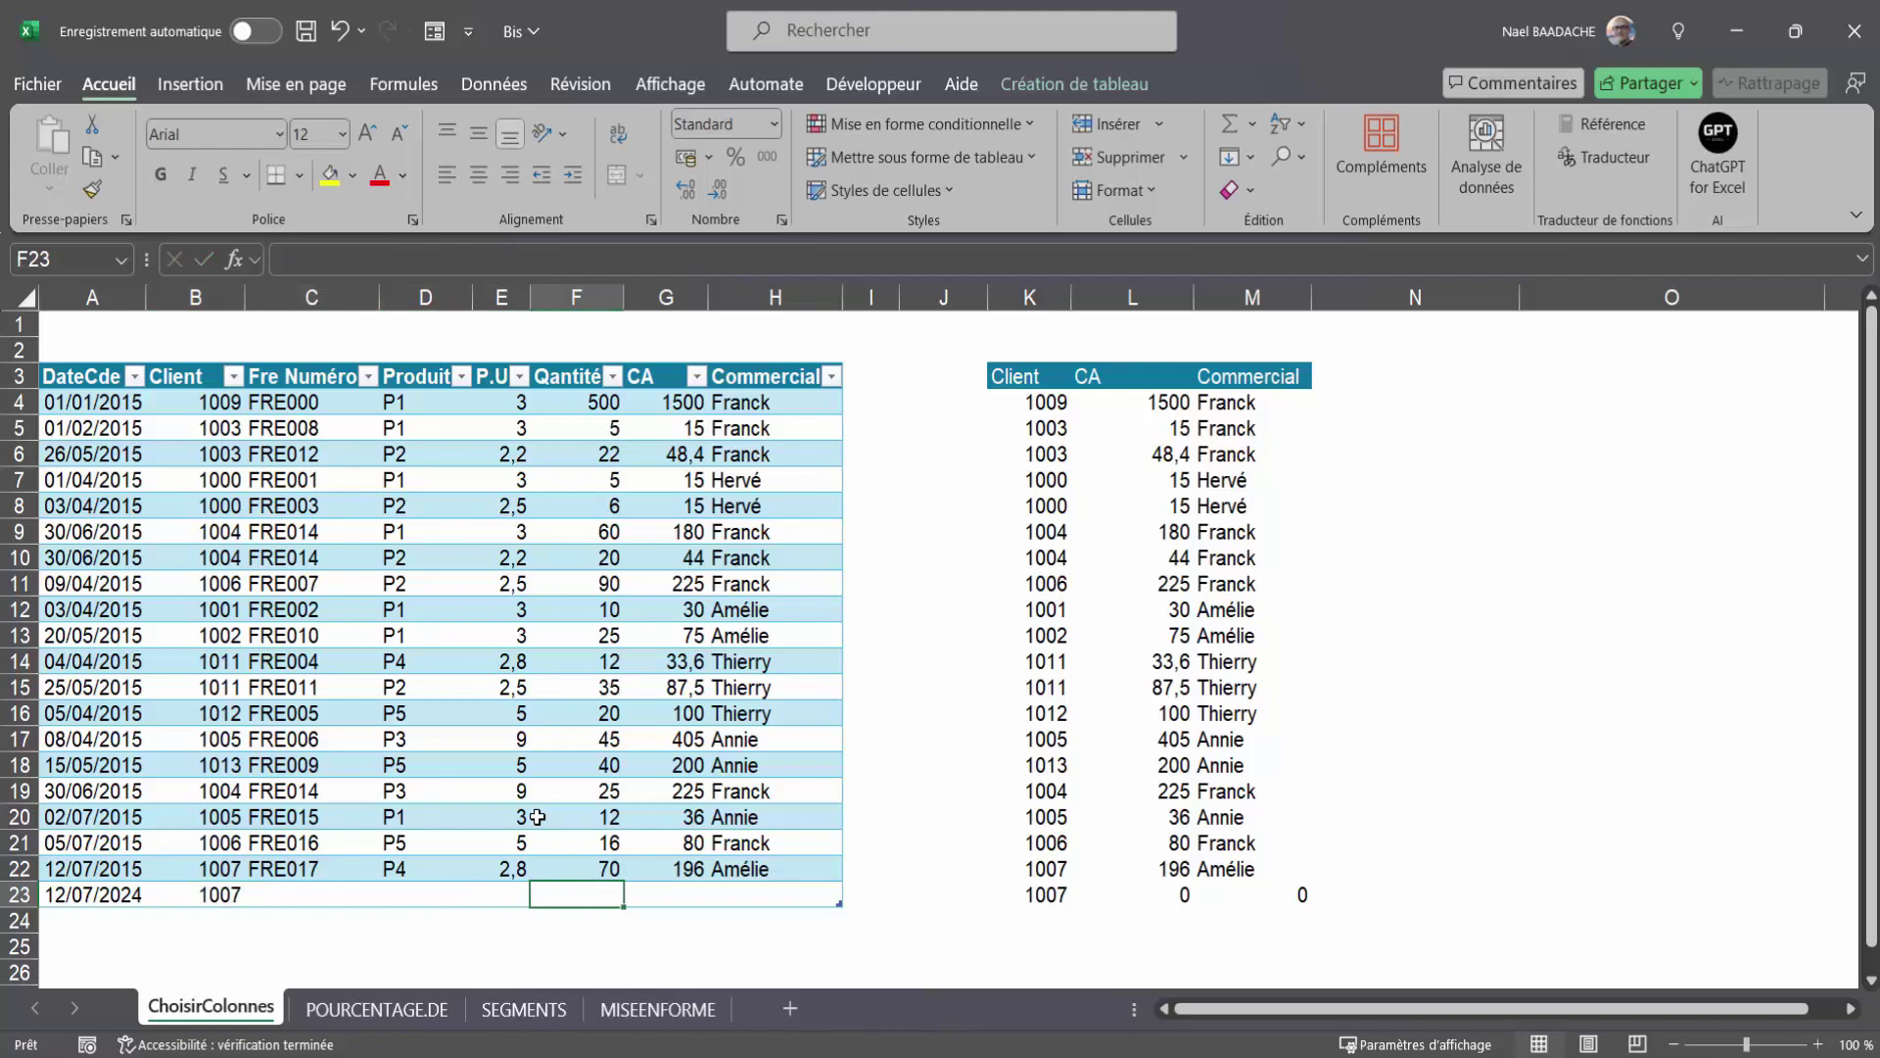
pyautogui.press('Tab')
pyautogui.write('1000')
pyautogui.press('Tab')
pyautogui.write('Nael')
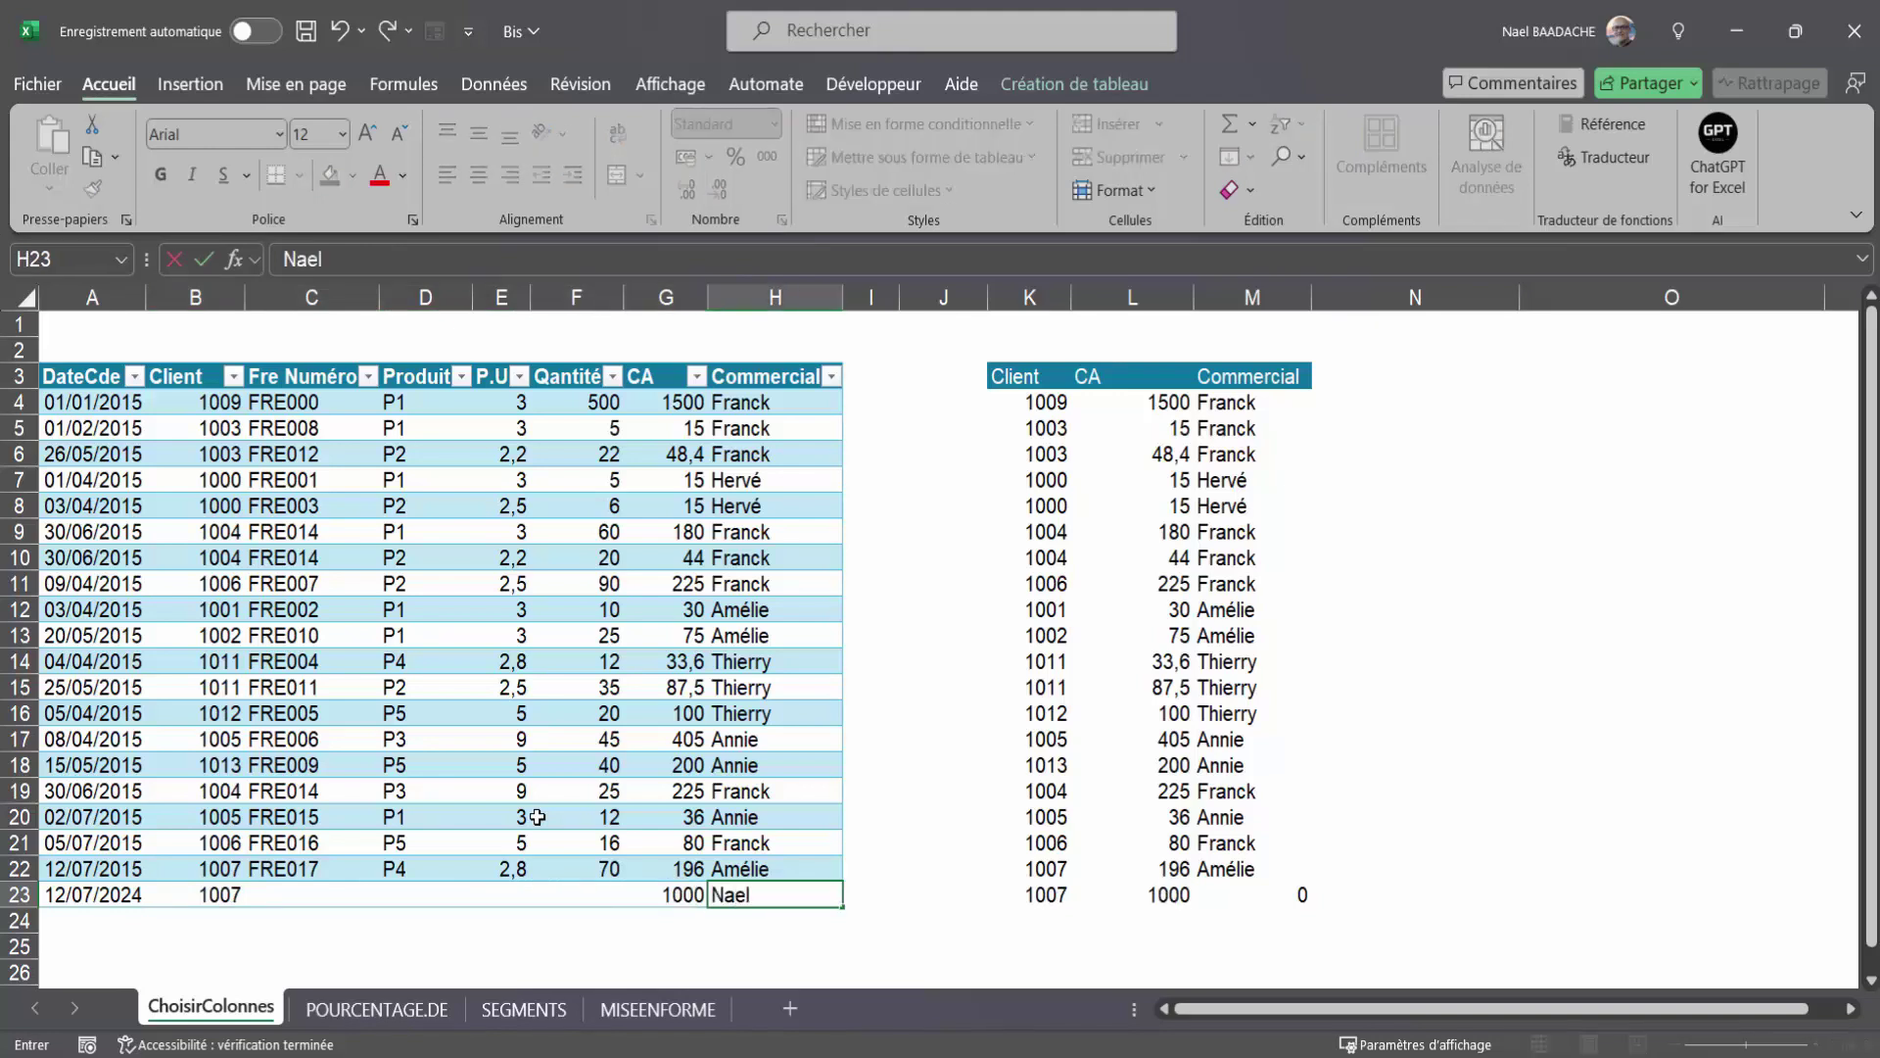
pyautogui.press('Return')
# Step: Check that the extracted block now reaches row 23, then open K4's formula for editing
pyautogui.moveTo(1047, 894); pyautogui.dragTo(1273, 894)
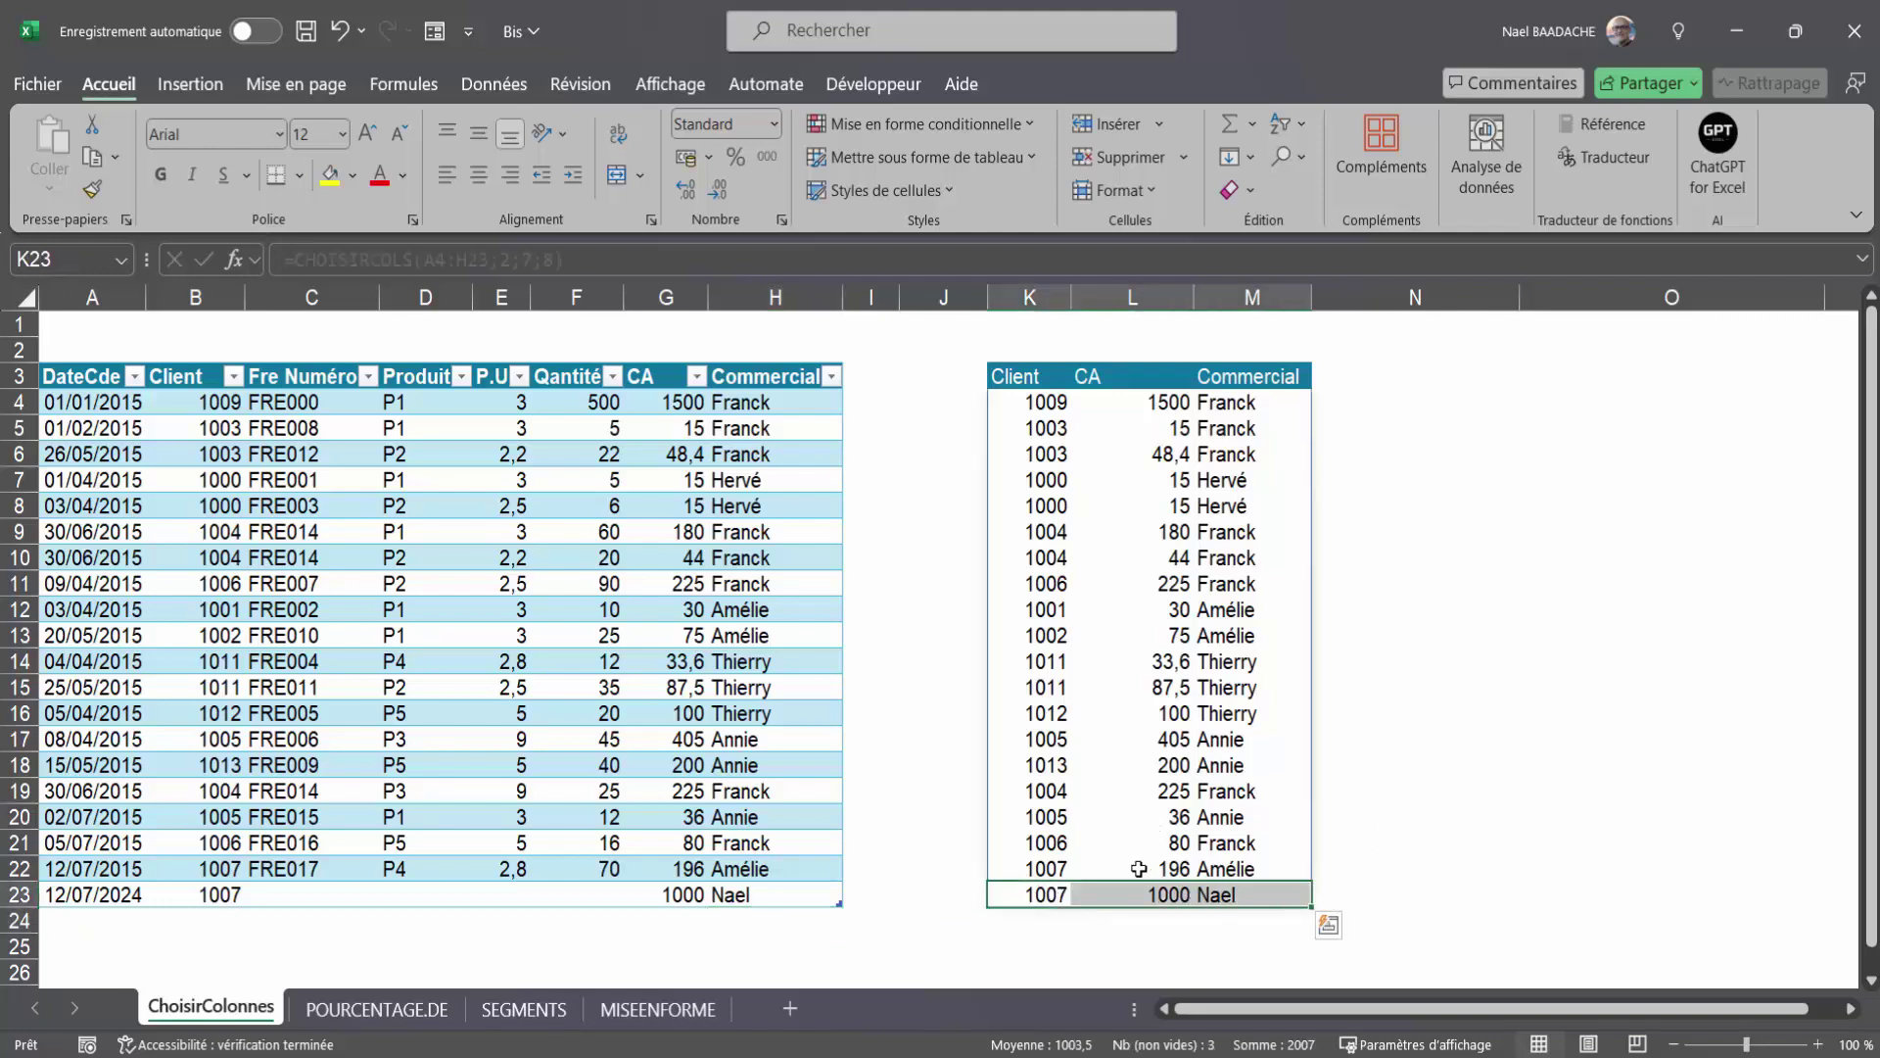
pyautogui.click(1081, 667)
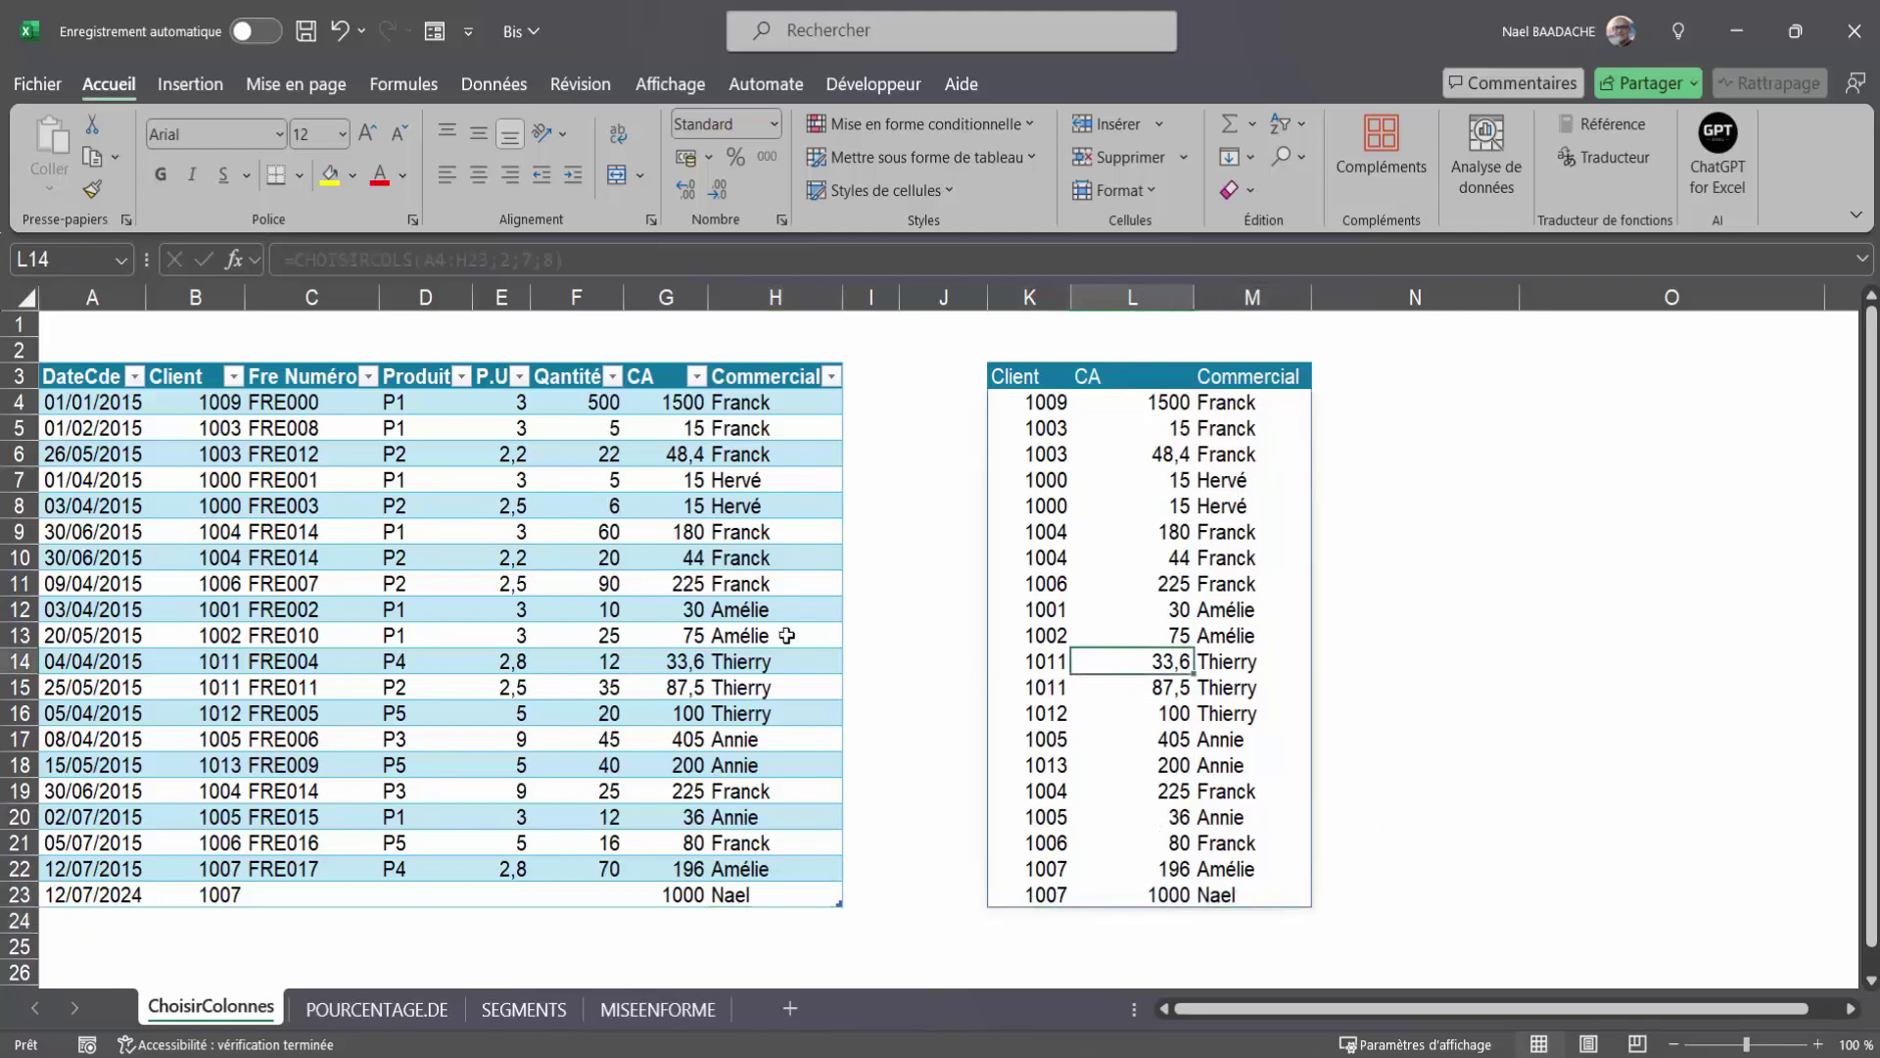
pyautogui.click(684, 633)
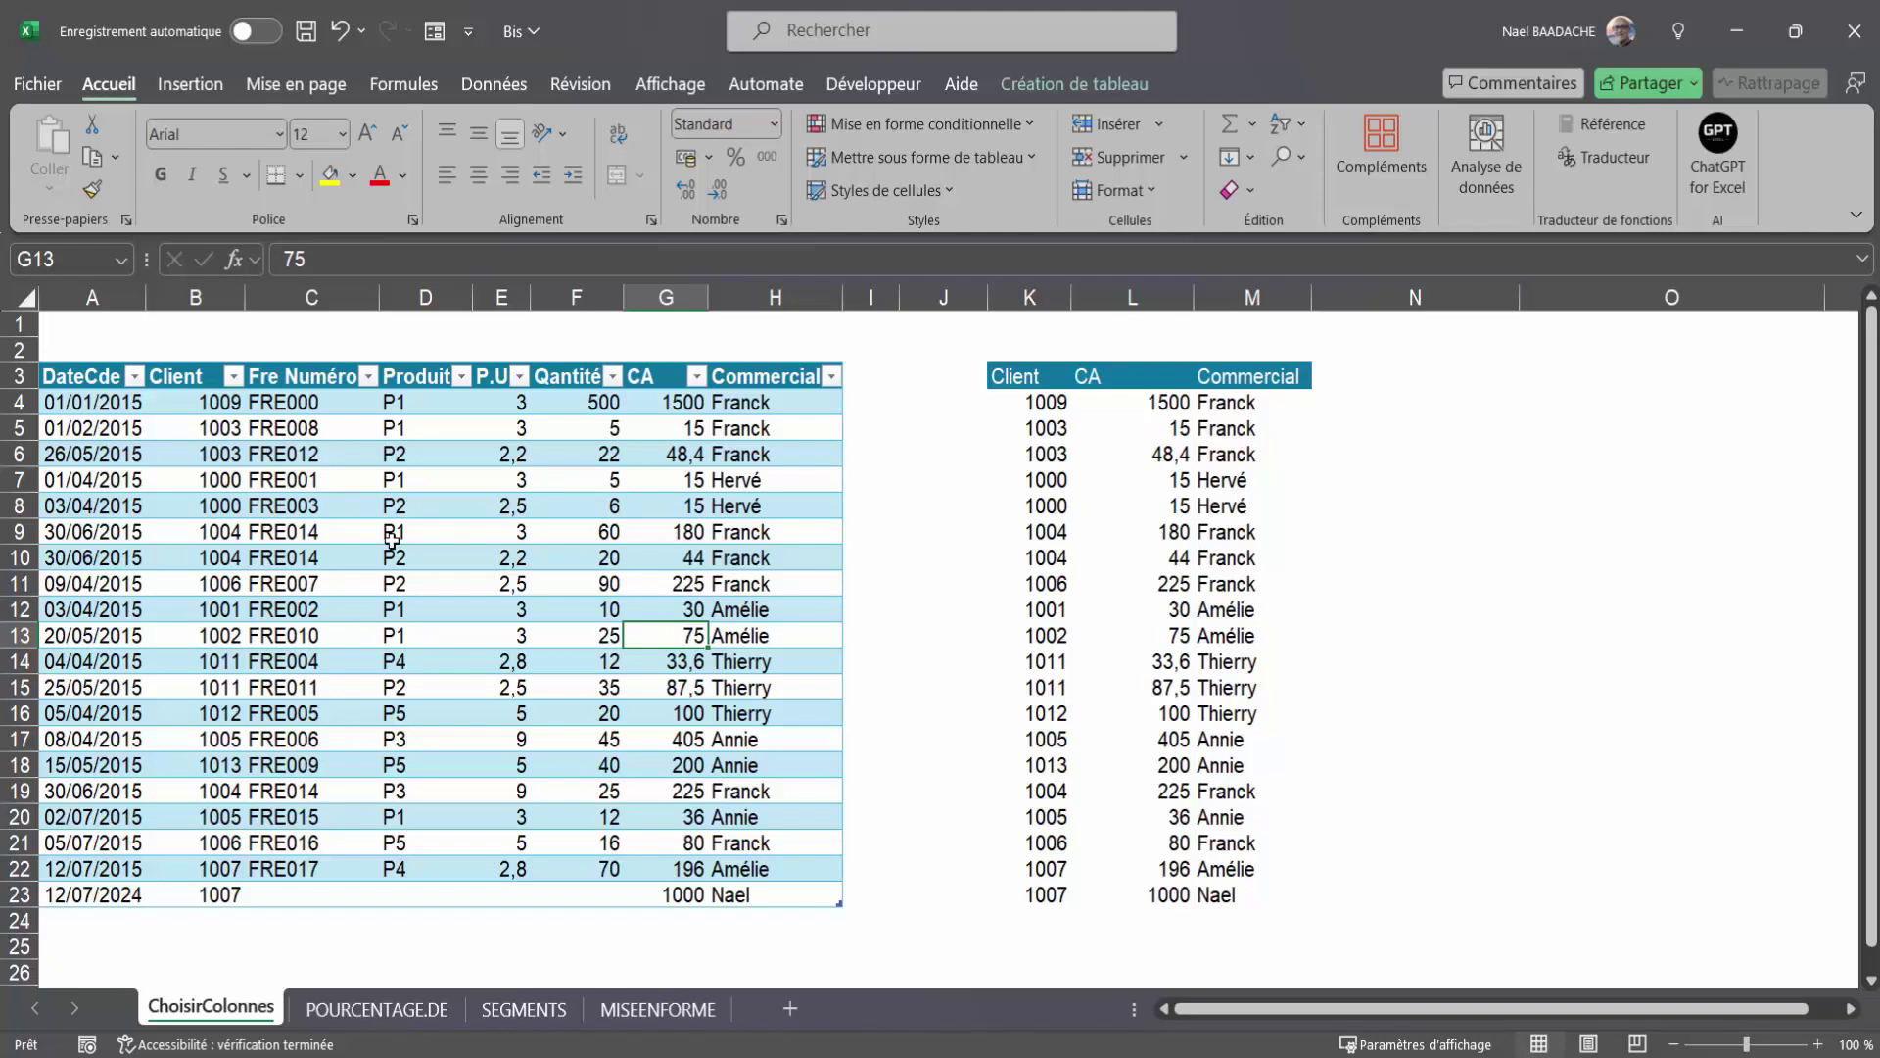
pyautogui.click(1051, 405)
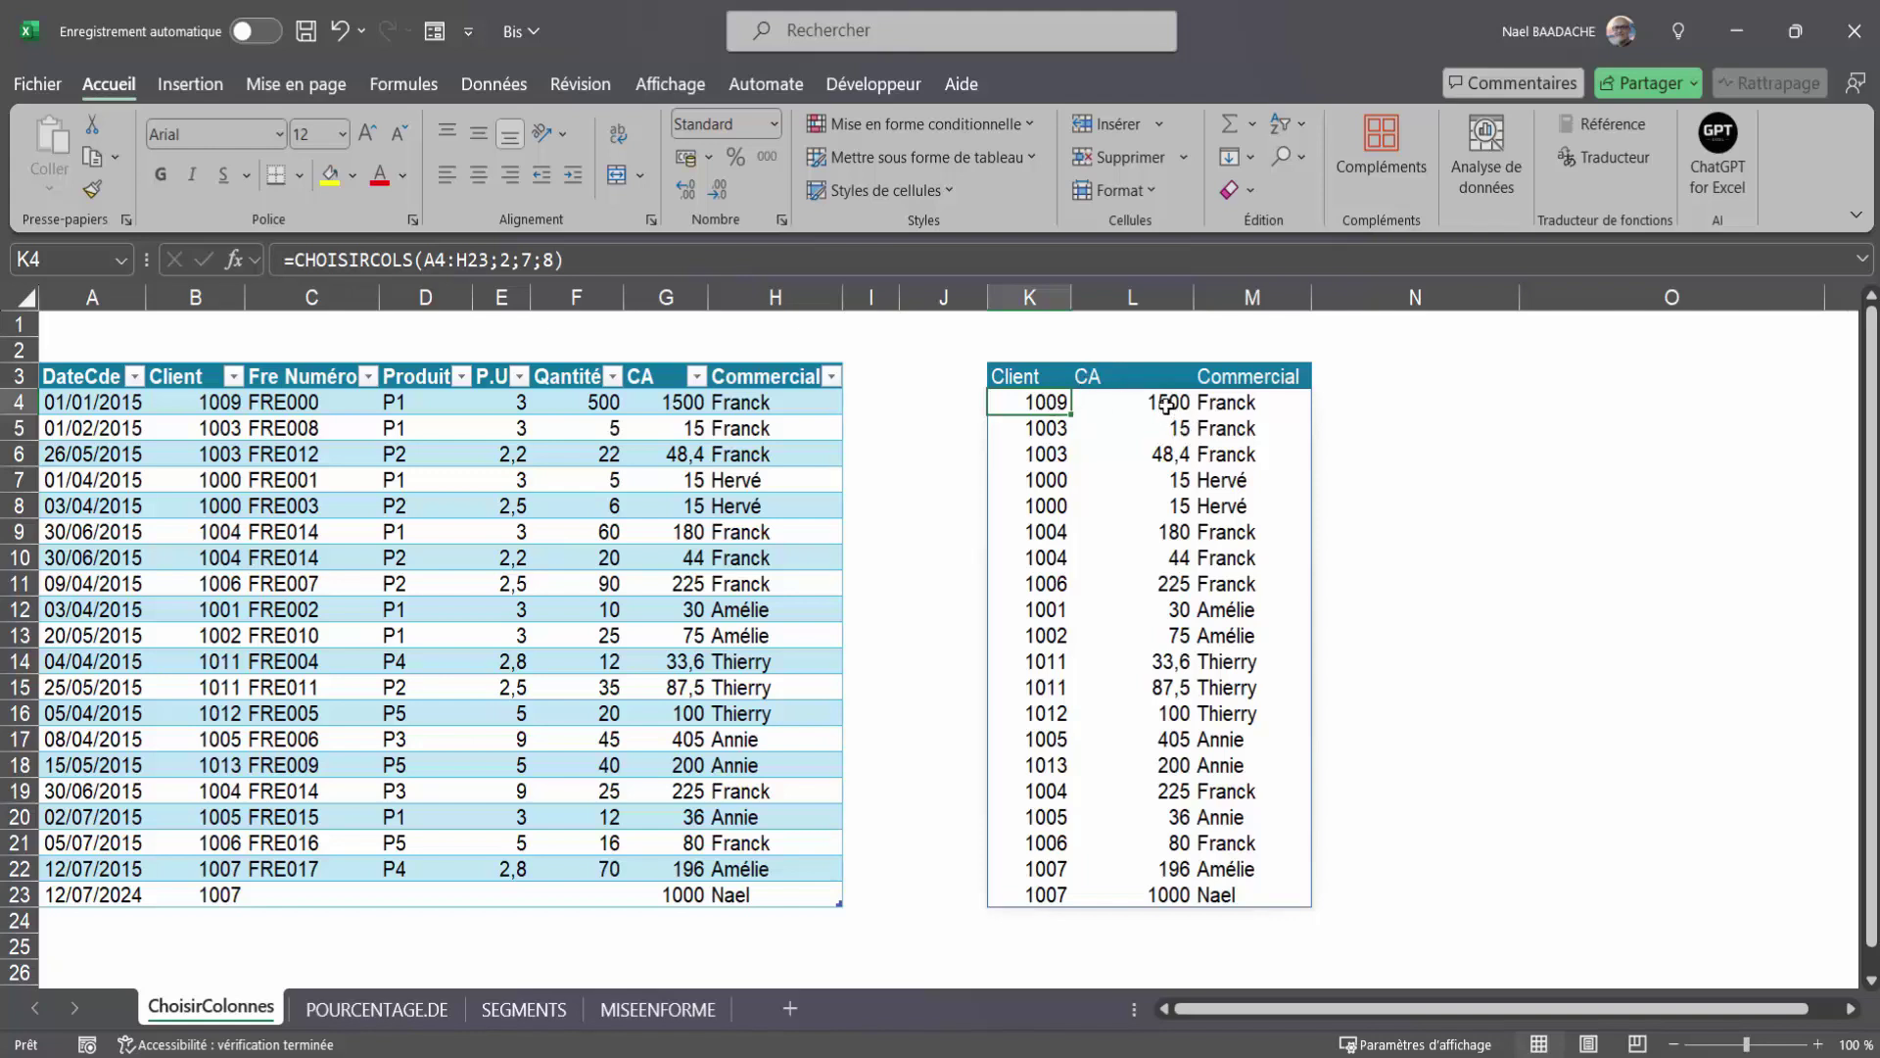
pyautogui.click(1166, 404)
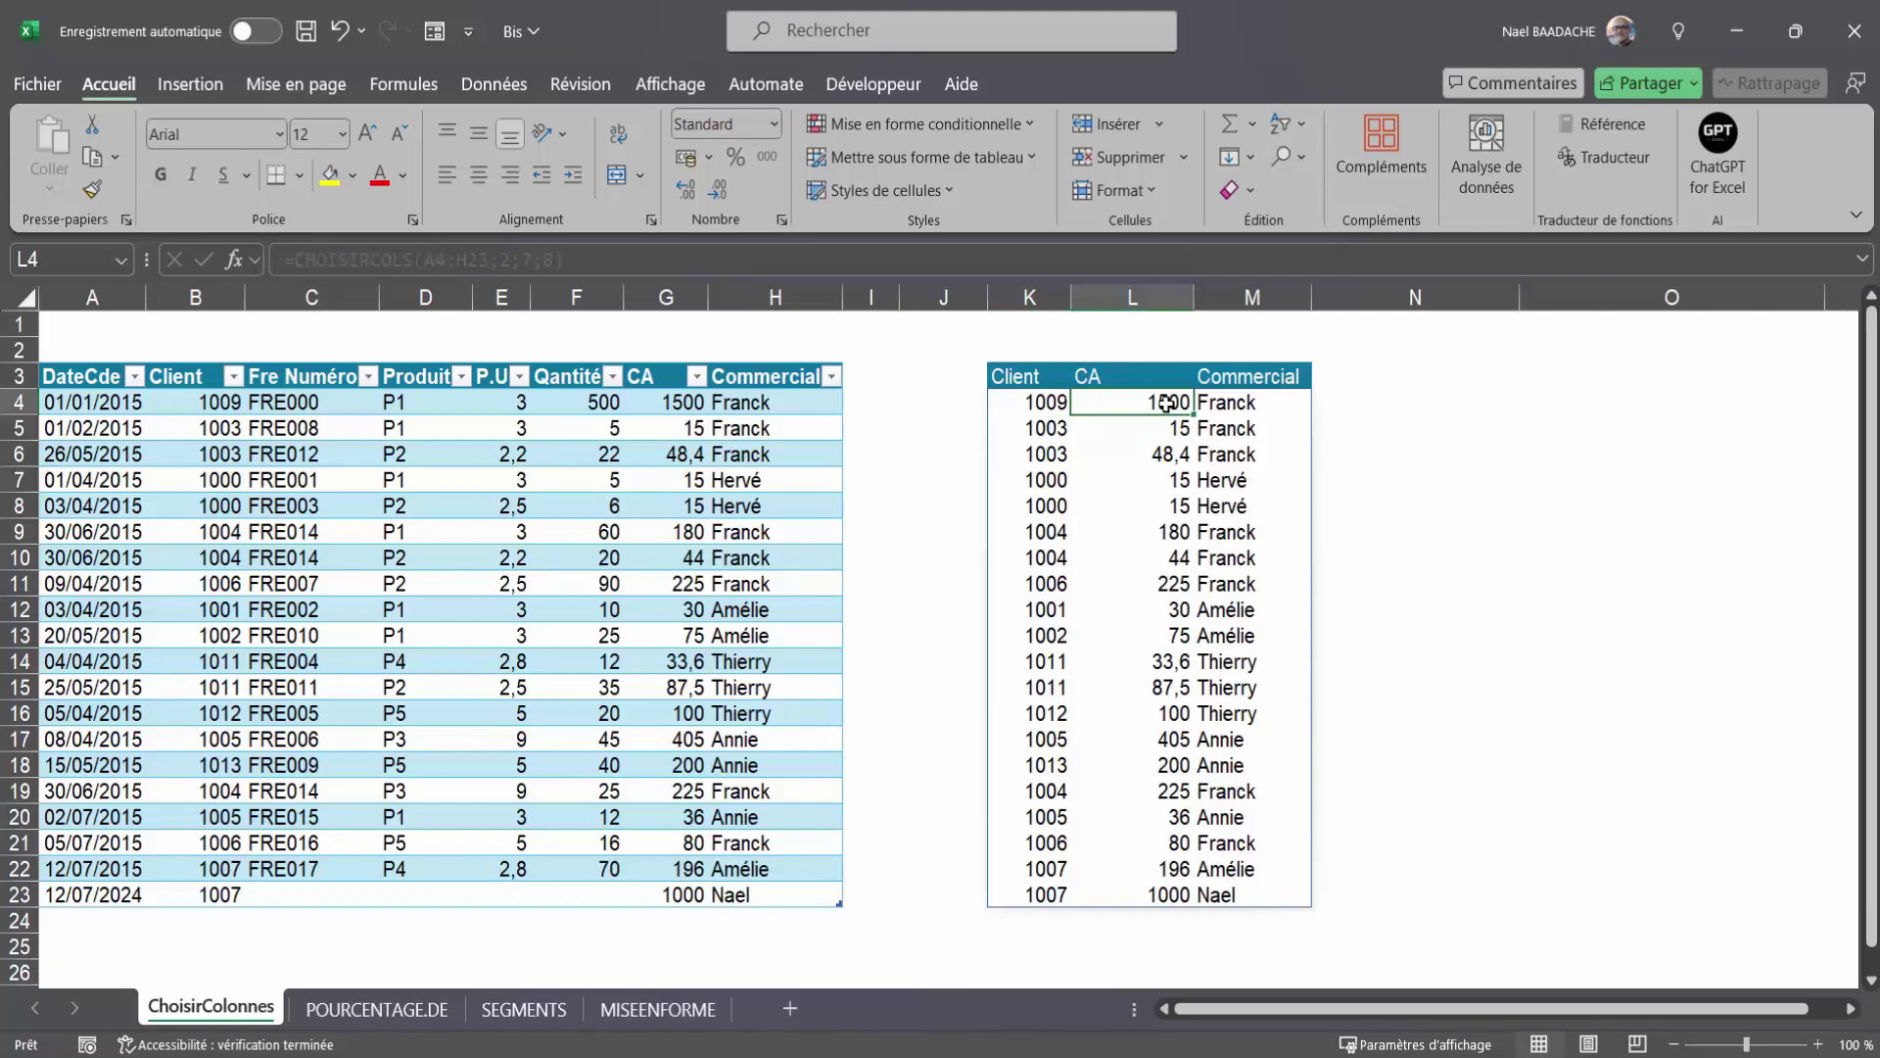
pyautogui.moveTo(1165, 403); pyautogui.dragTo(1141, 765)
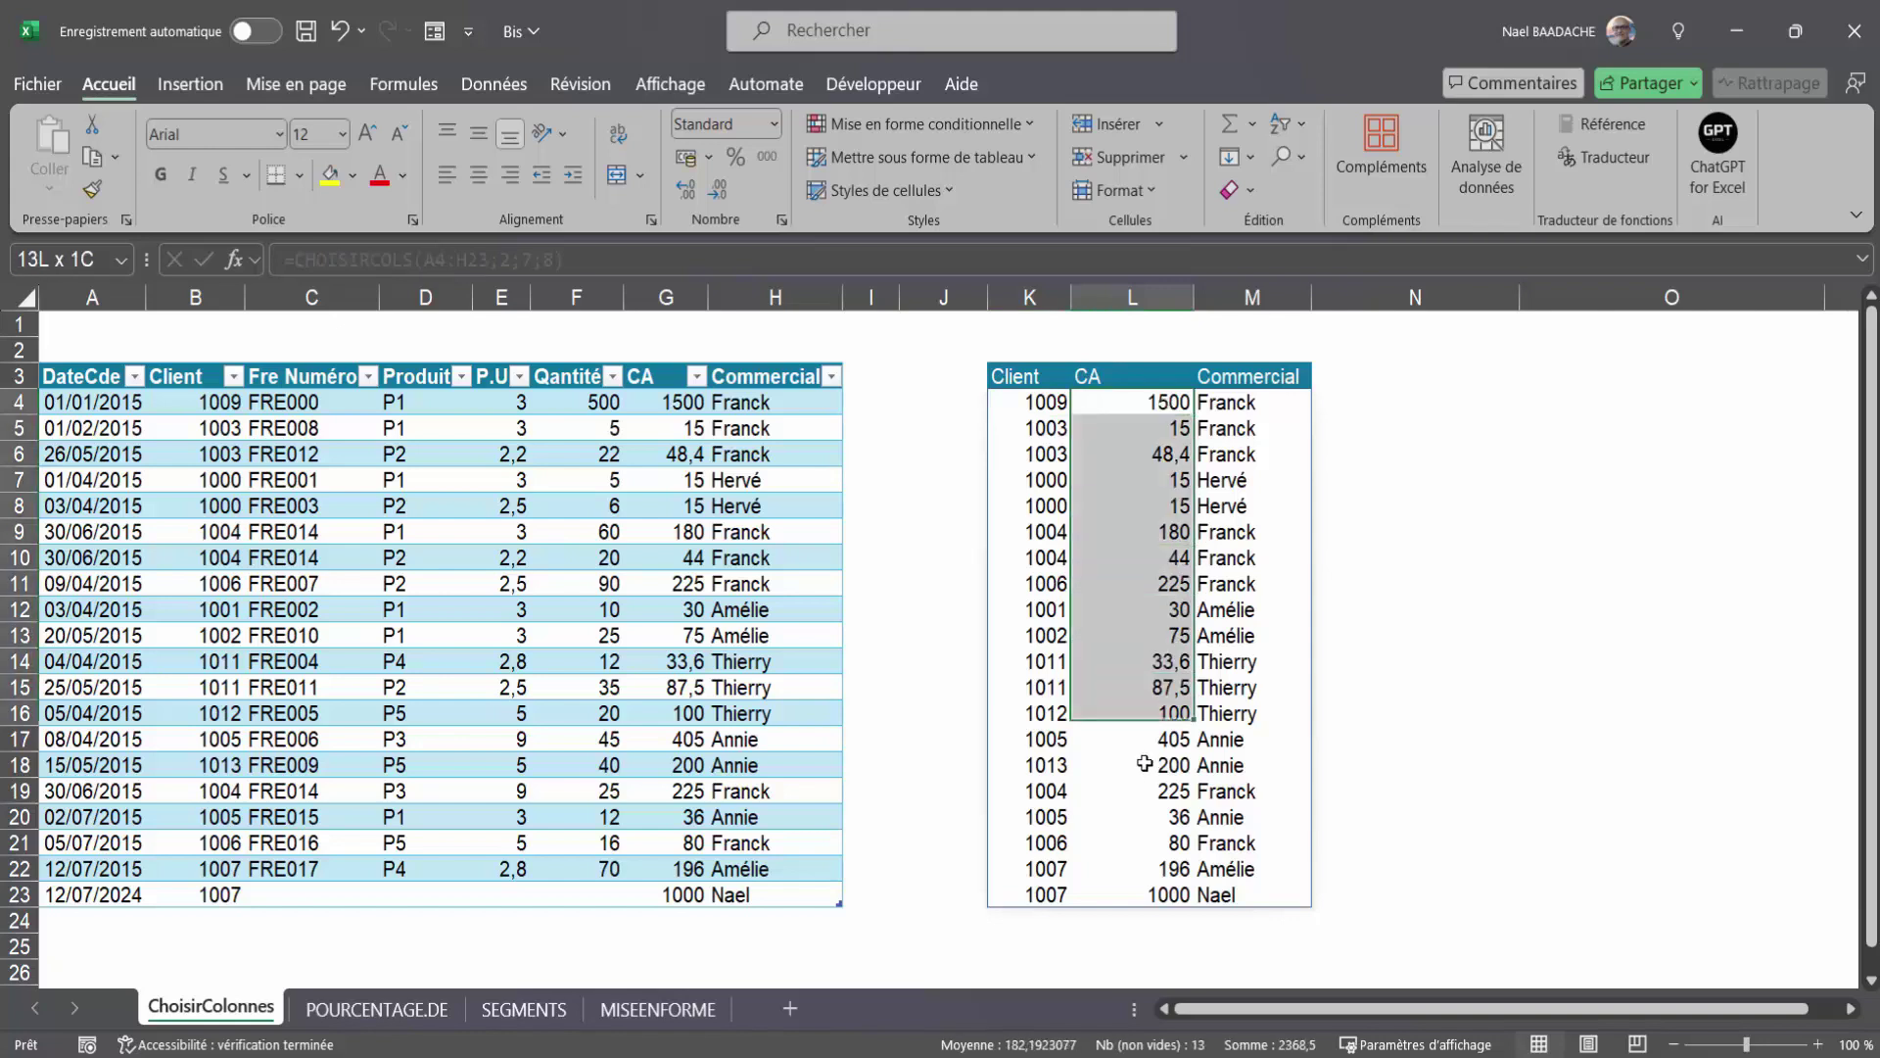
pyautogui.click(1143, 403)
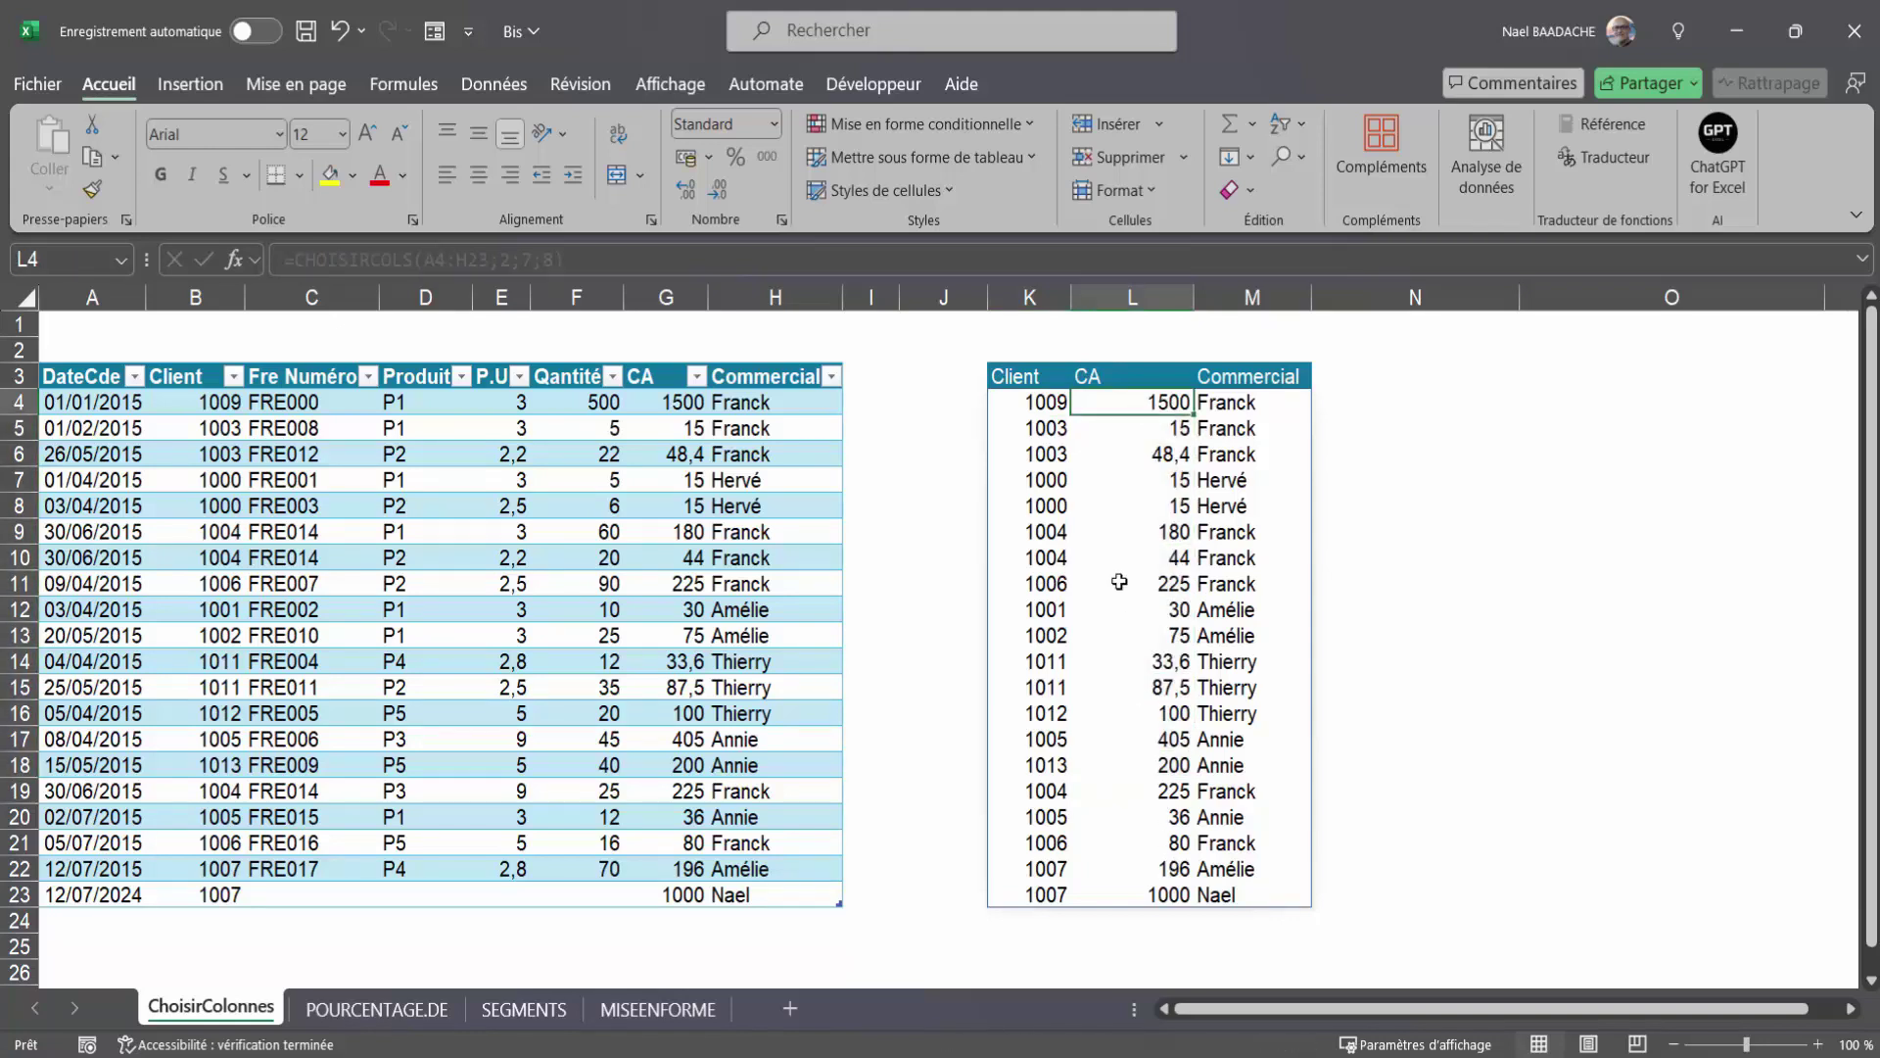
pyautogui.click(1046, 403)
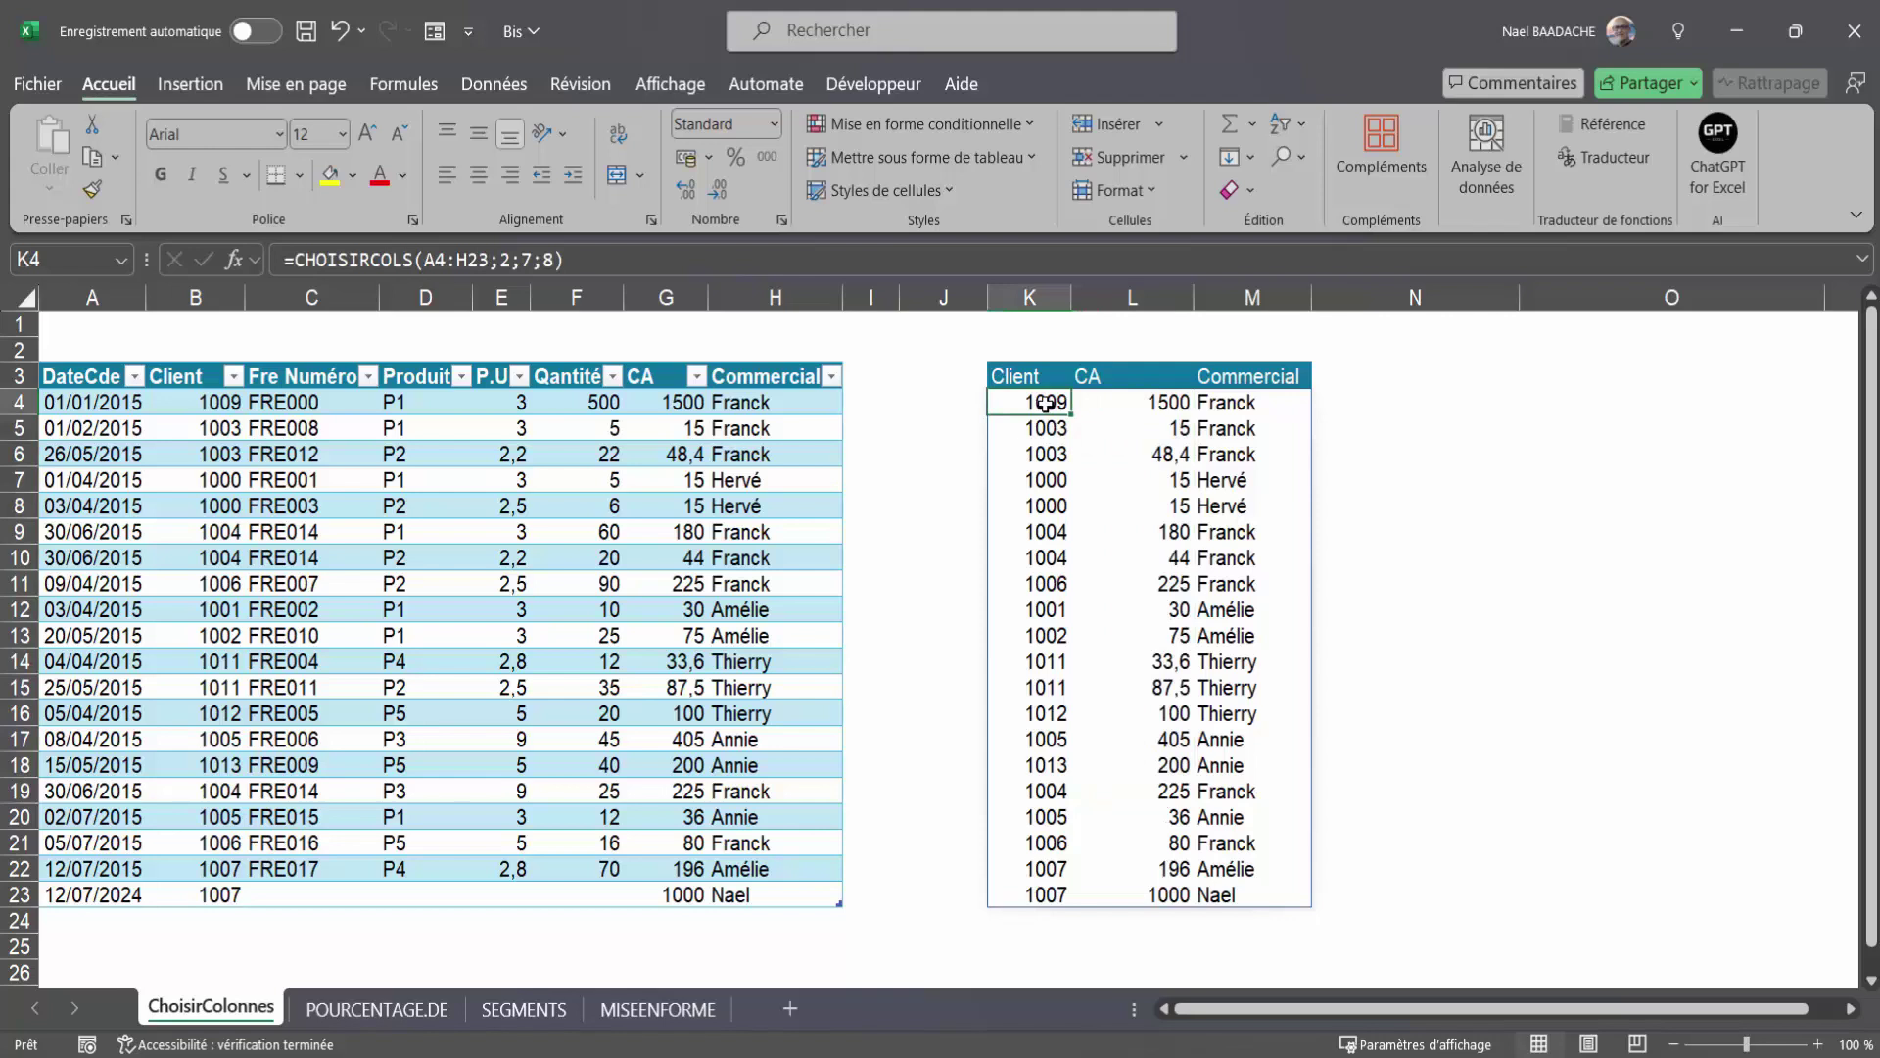
pyautogui.doubleClick(1046, 403)
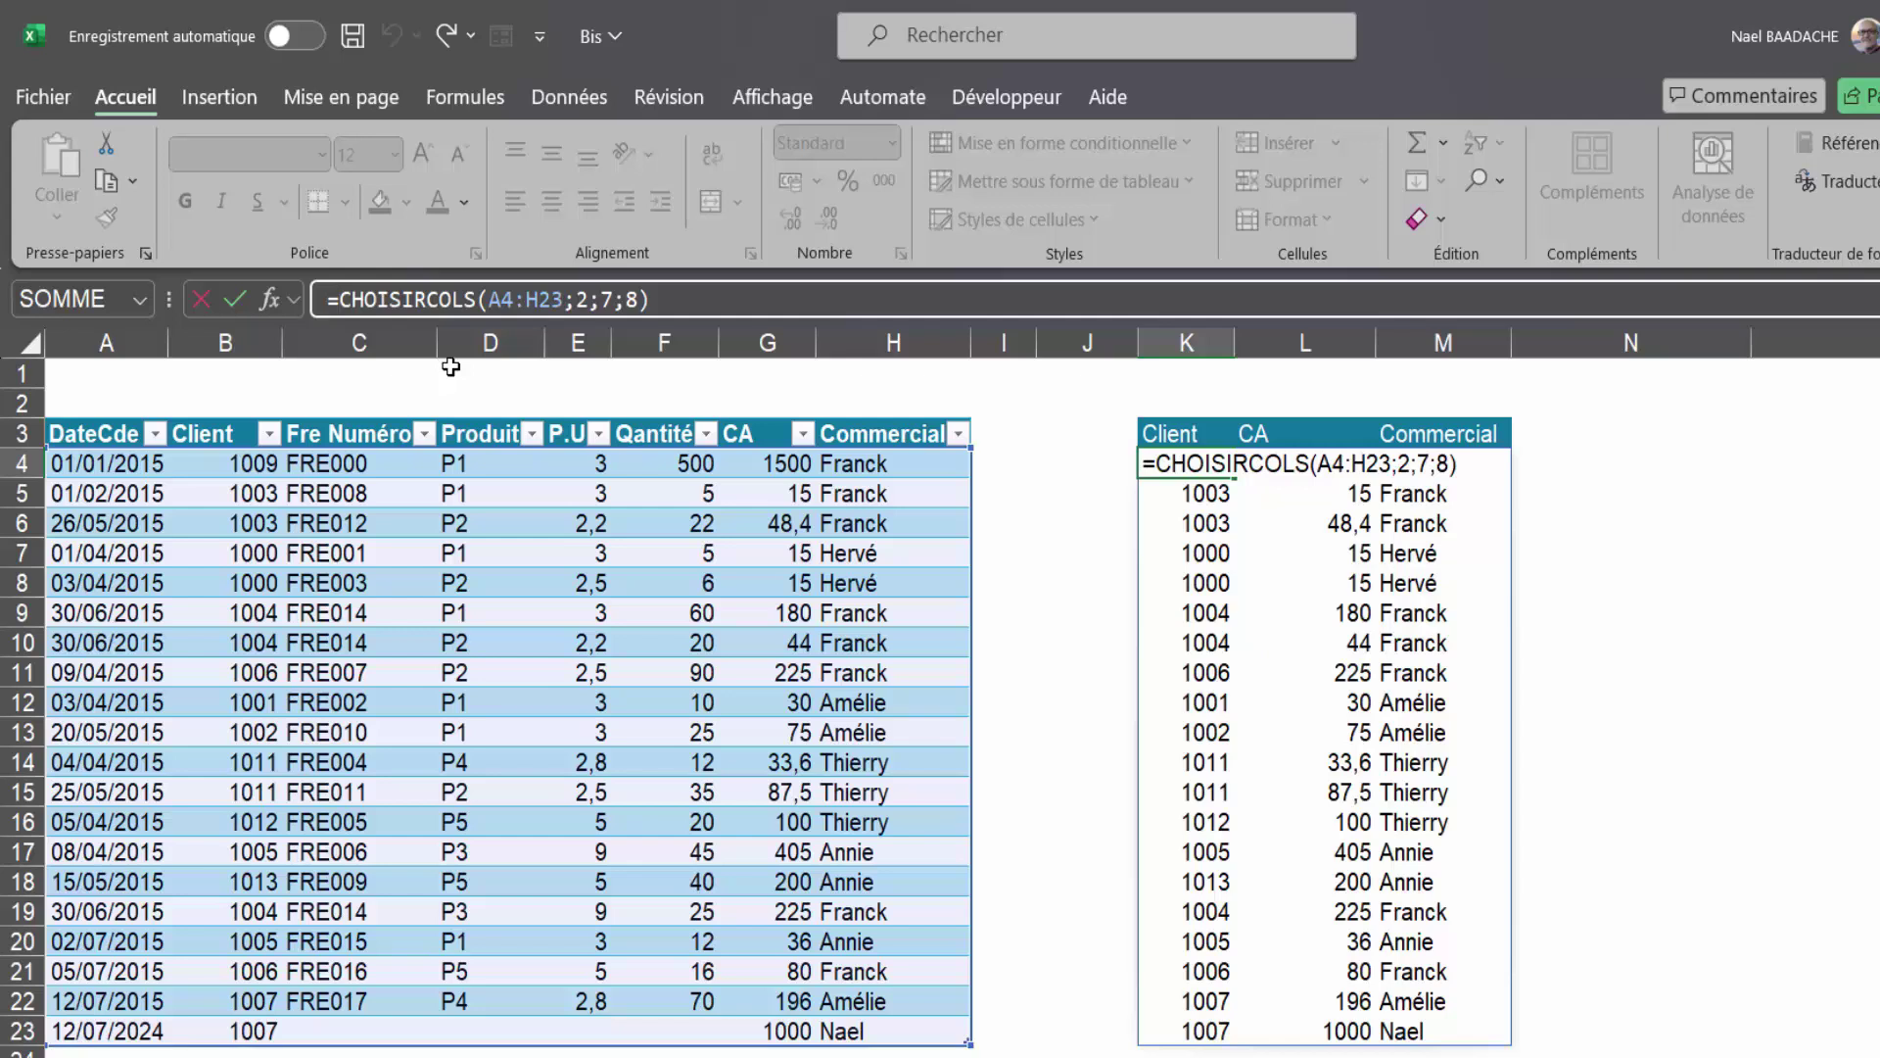
# Step: Make K4 read =TRIER(CHOISIRCOLS(A4:H23;2;7;8);2;1) to sort by CA from 15 up to 1500
pyautogui.write('TRIER')
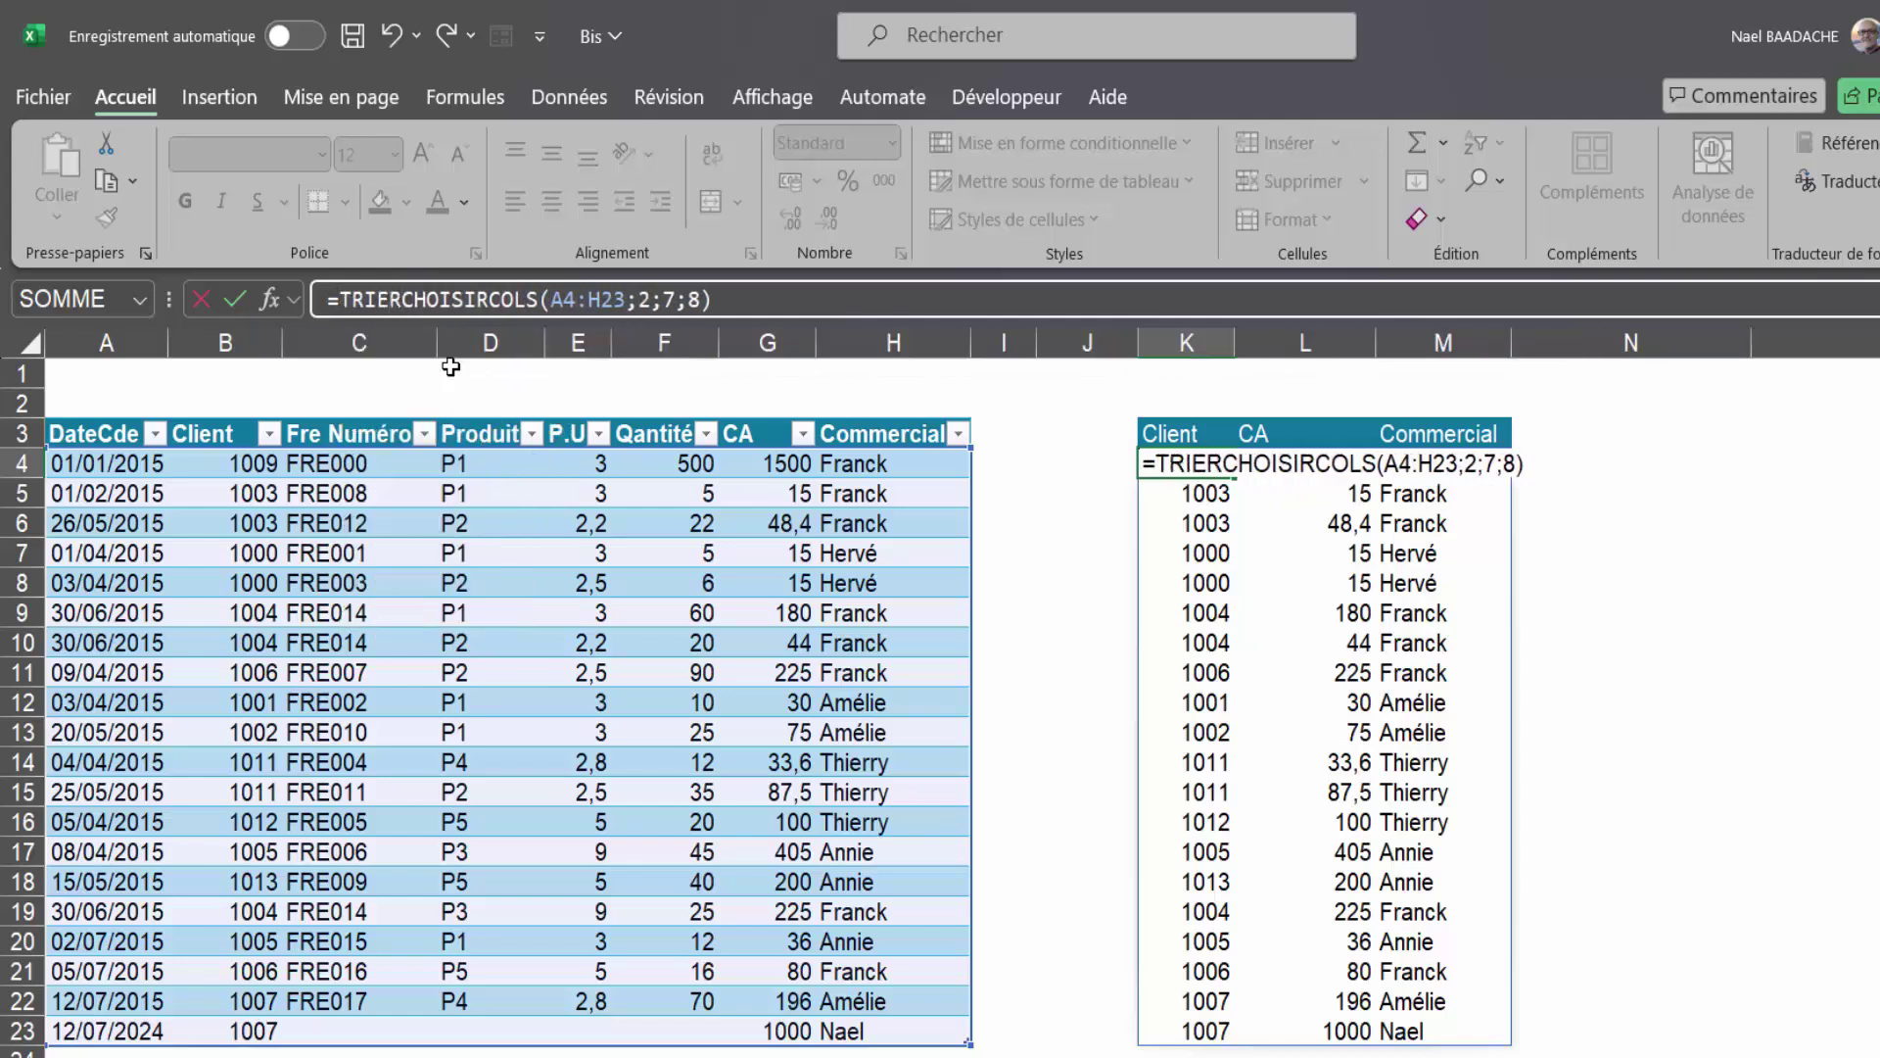
pyautogui.write('(')
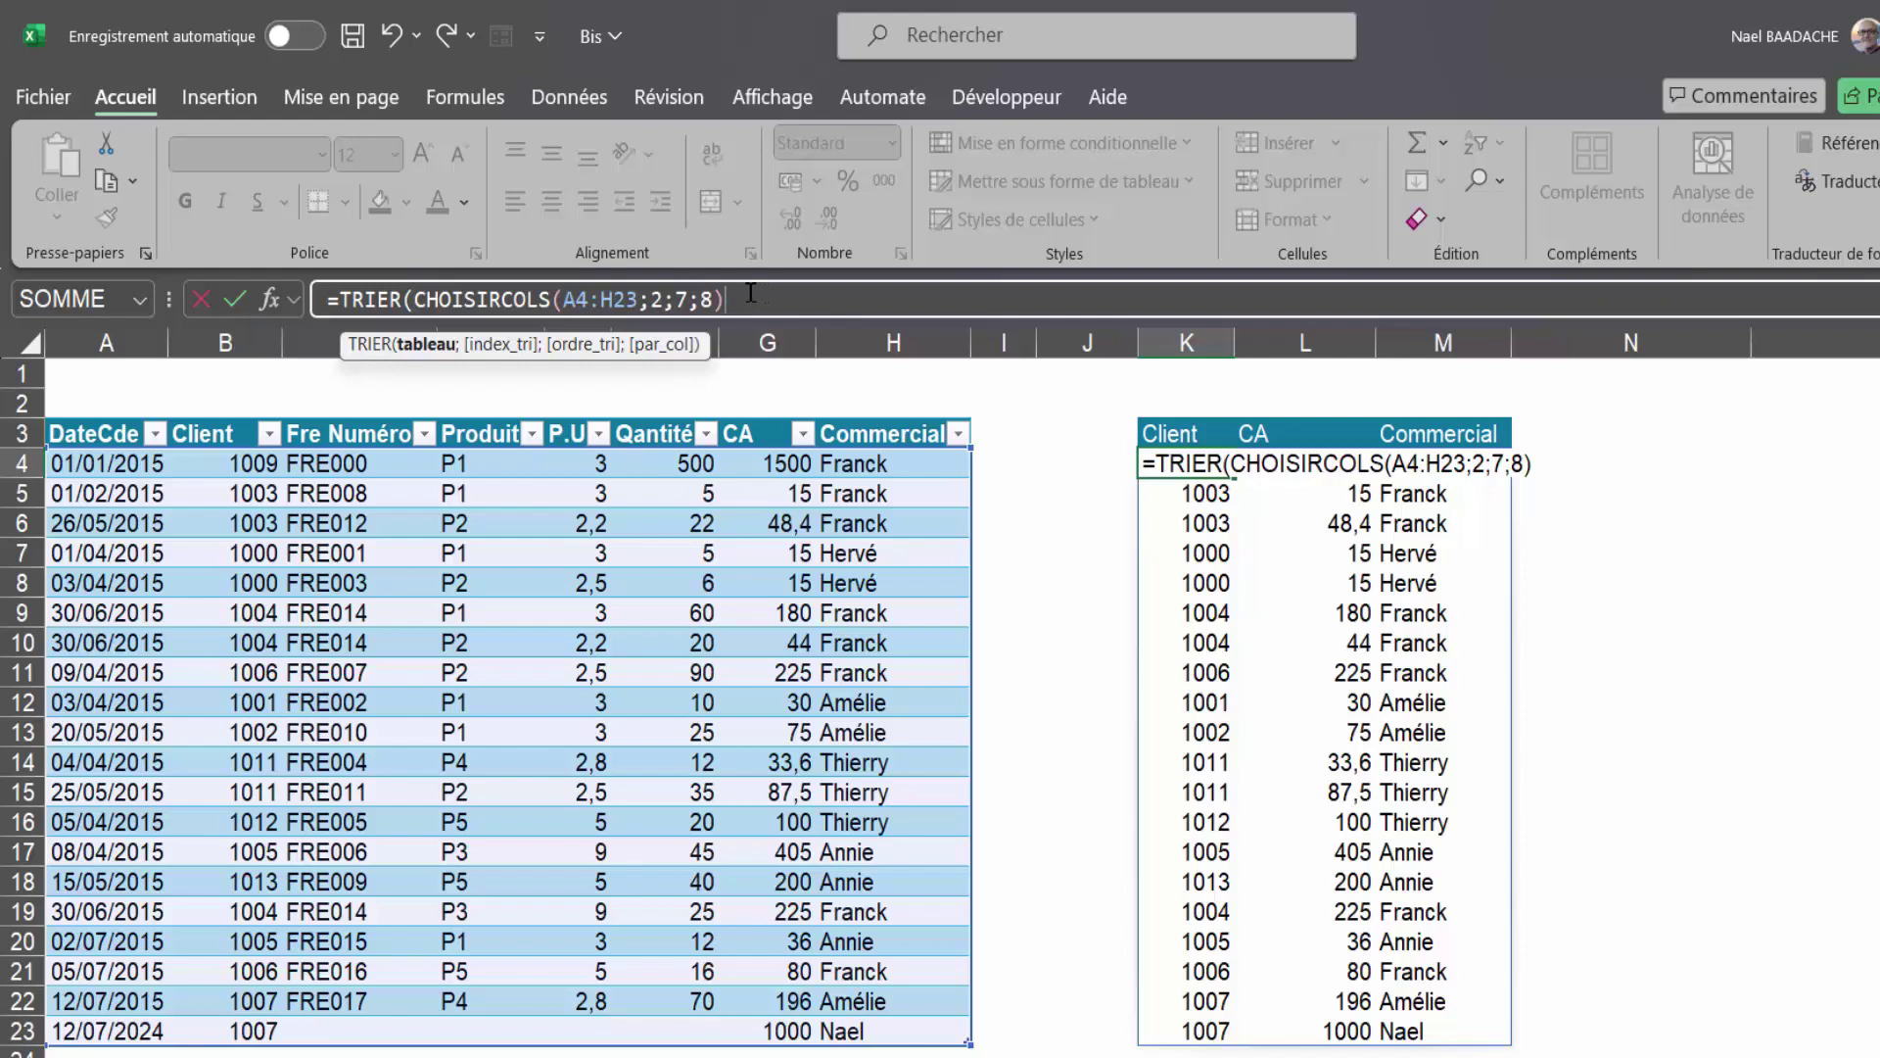
pyautogui.write(';')
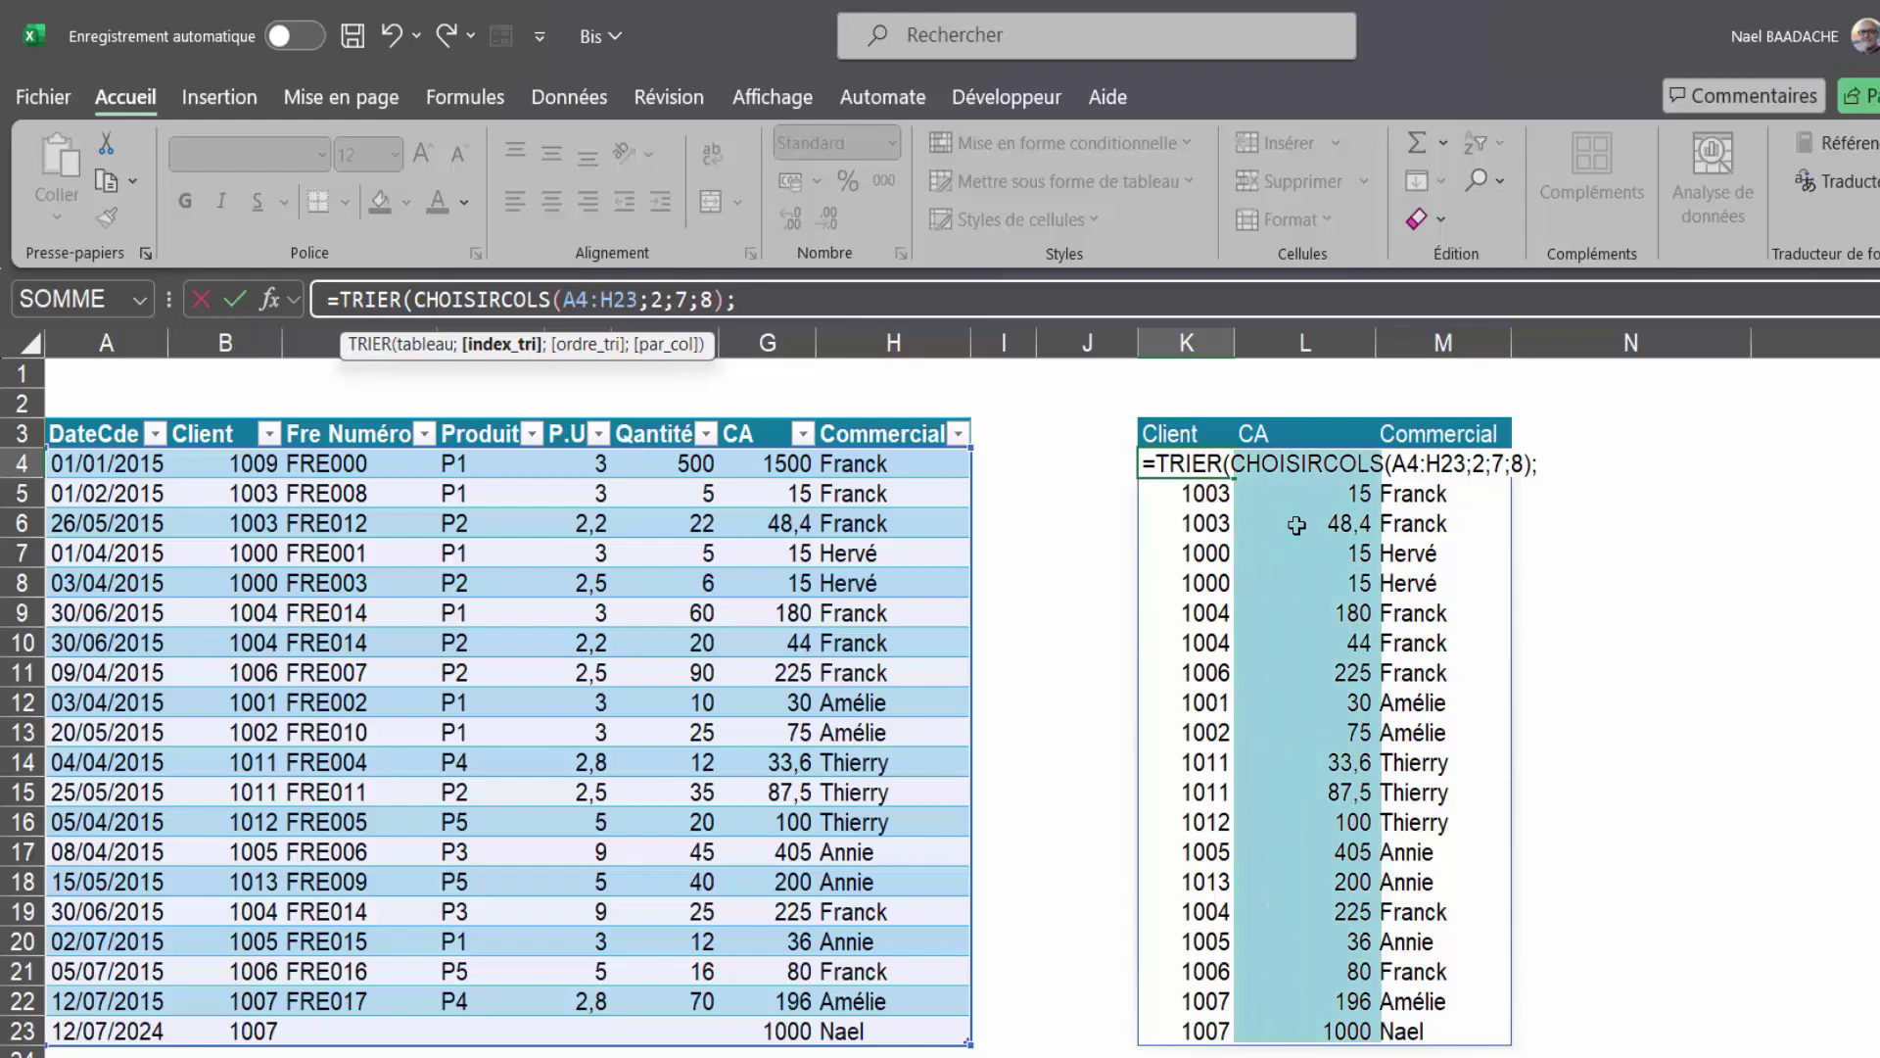
pyautogui.write('2')
pyautogui.write(';')
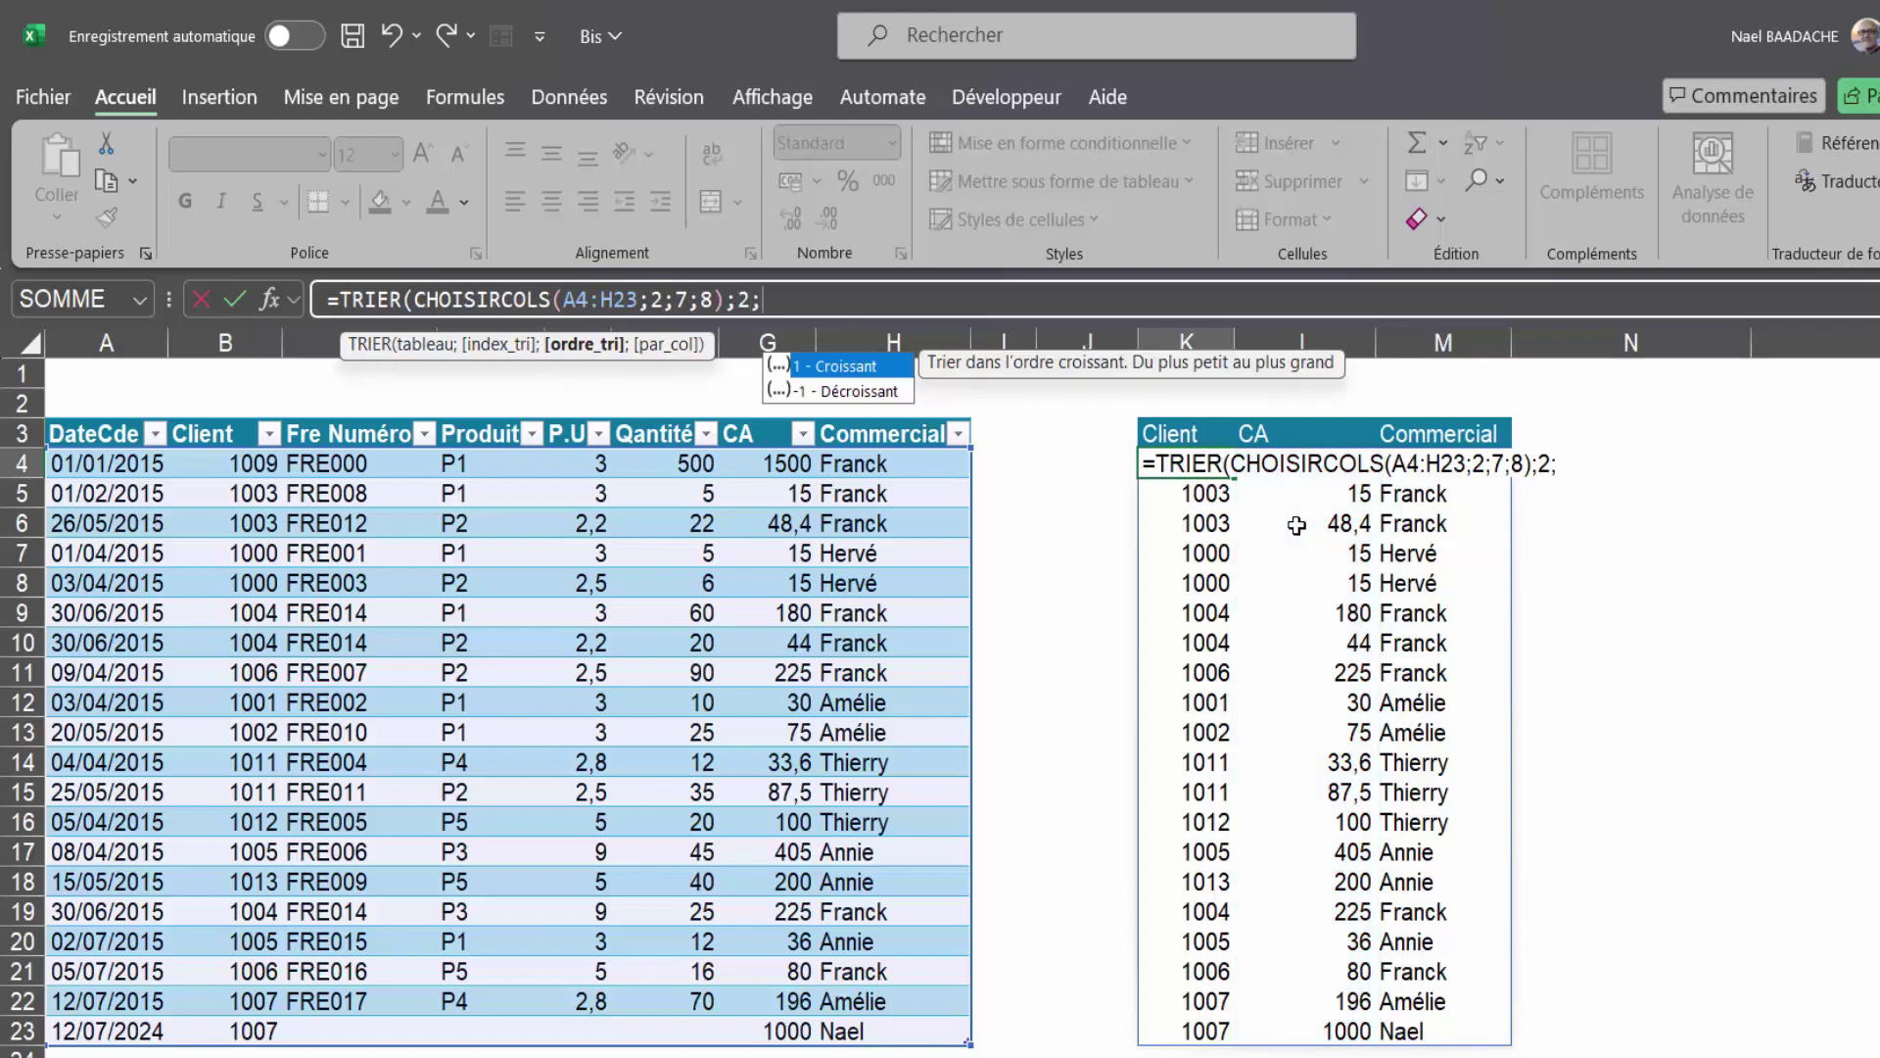
pyautogui.write('1)')
pyautogui.press('Return')
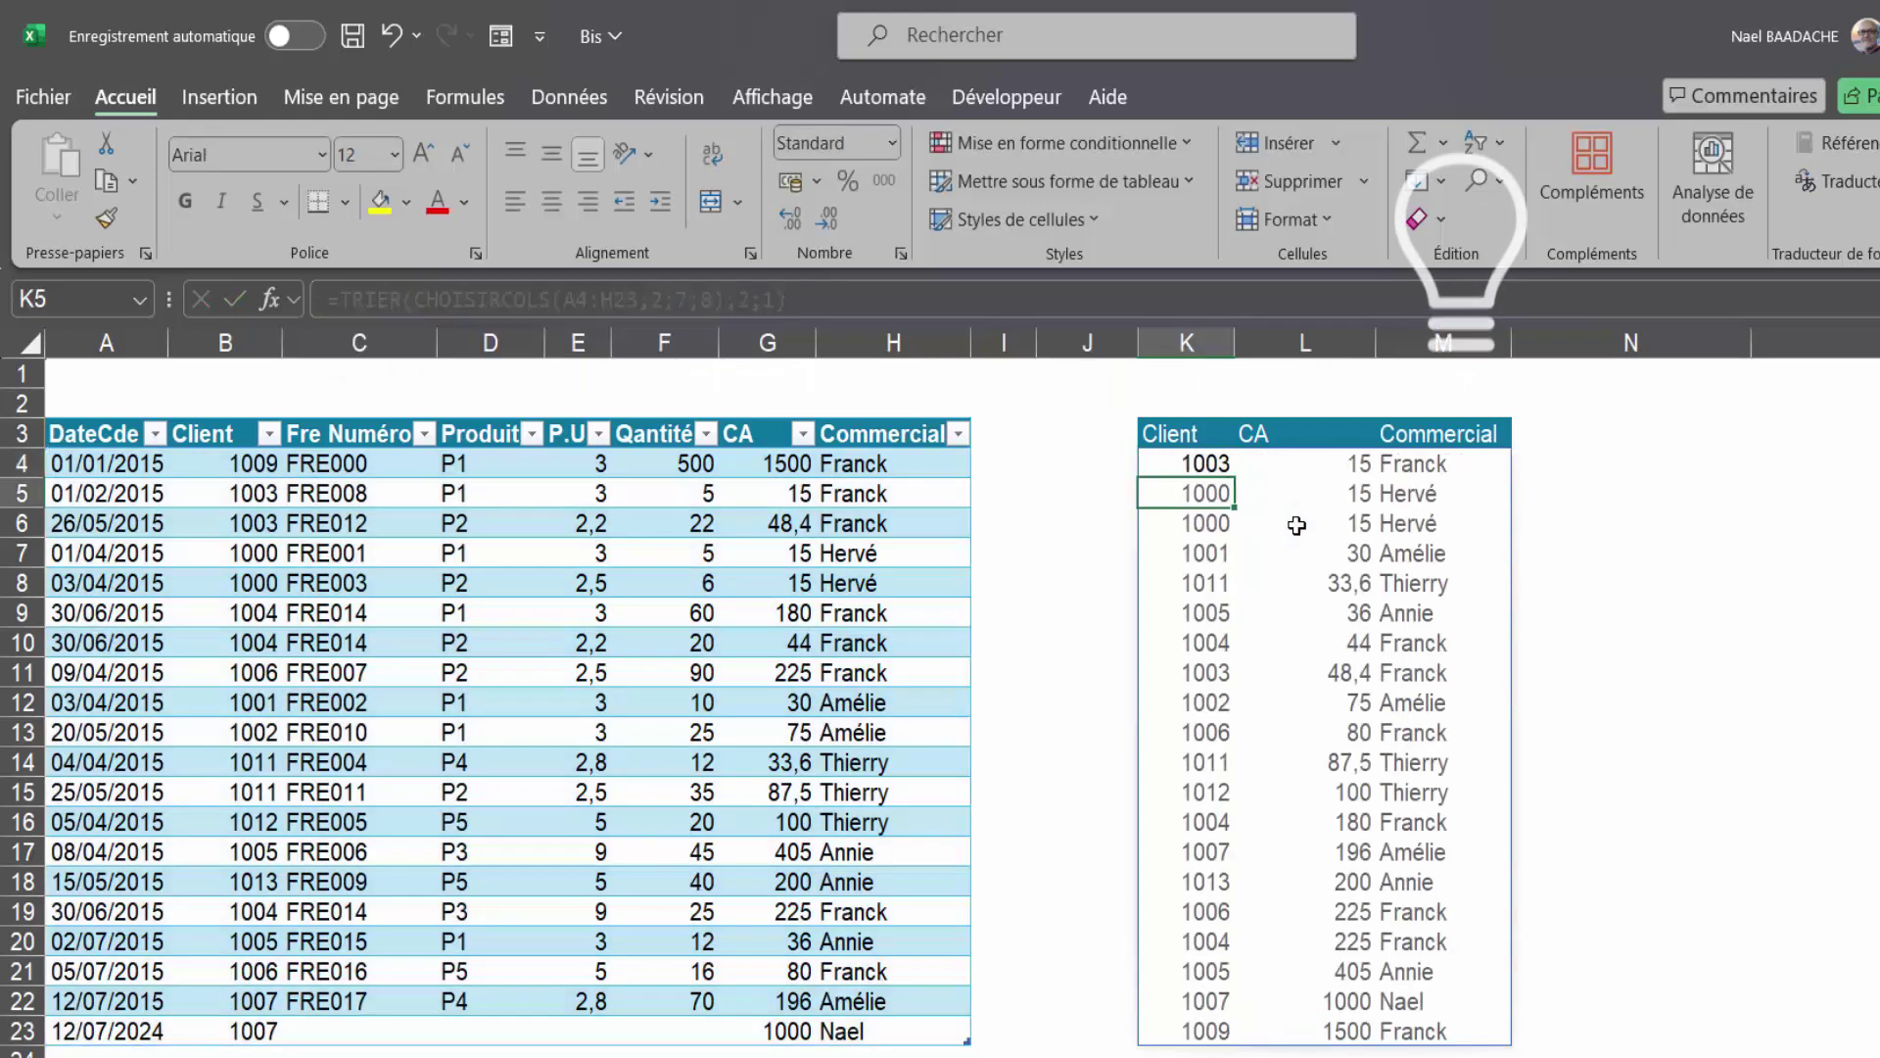
pyautogui.click(1341, 470)
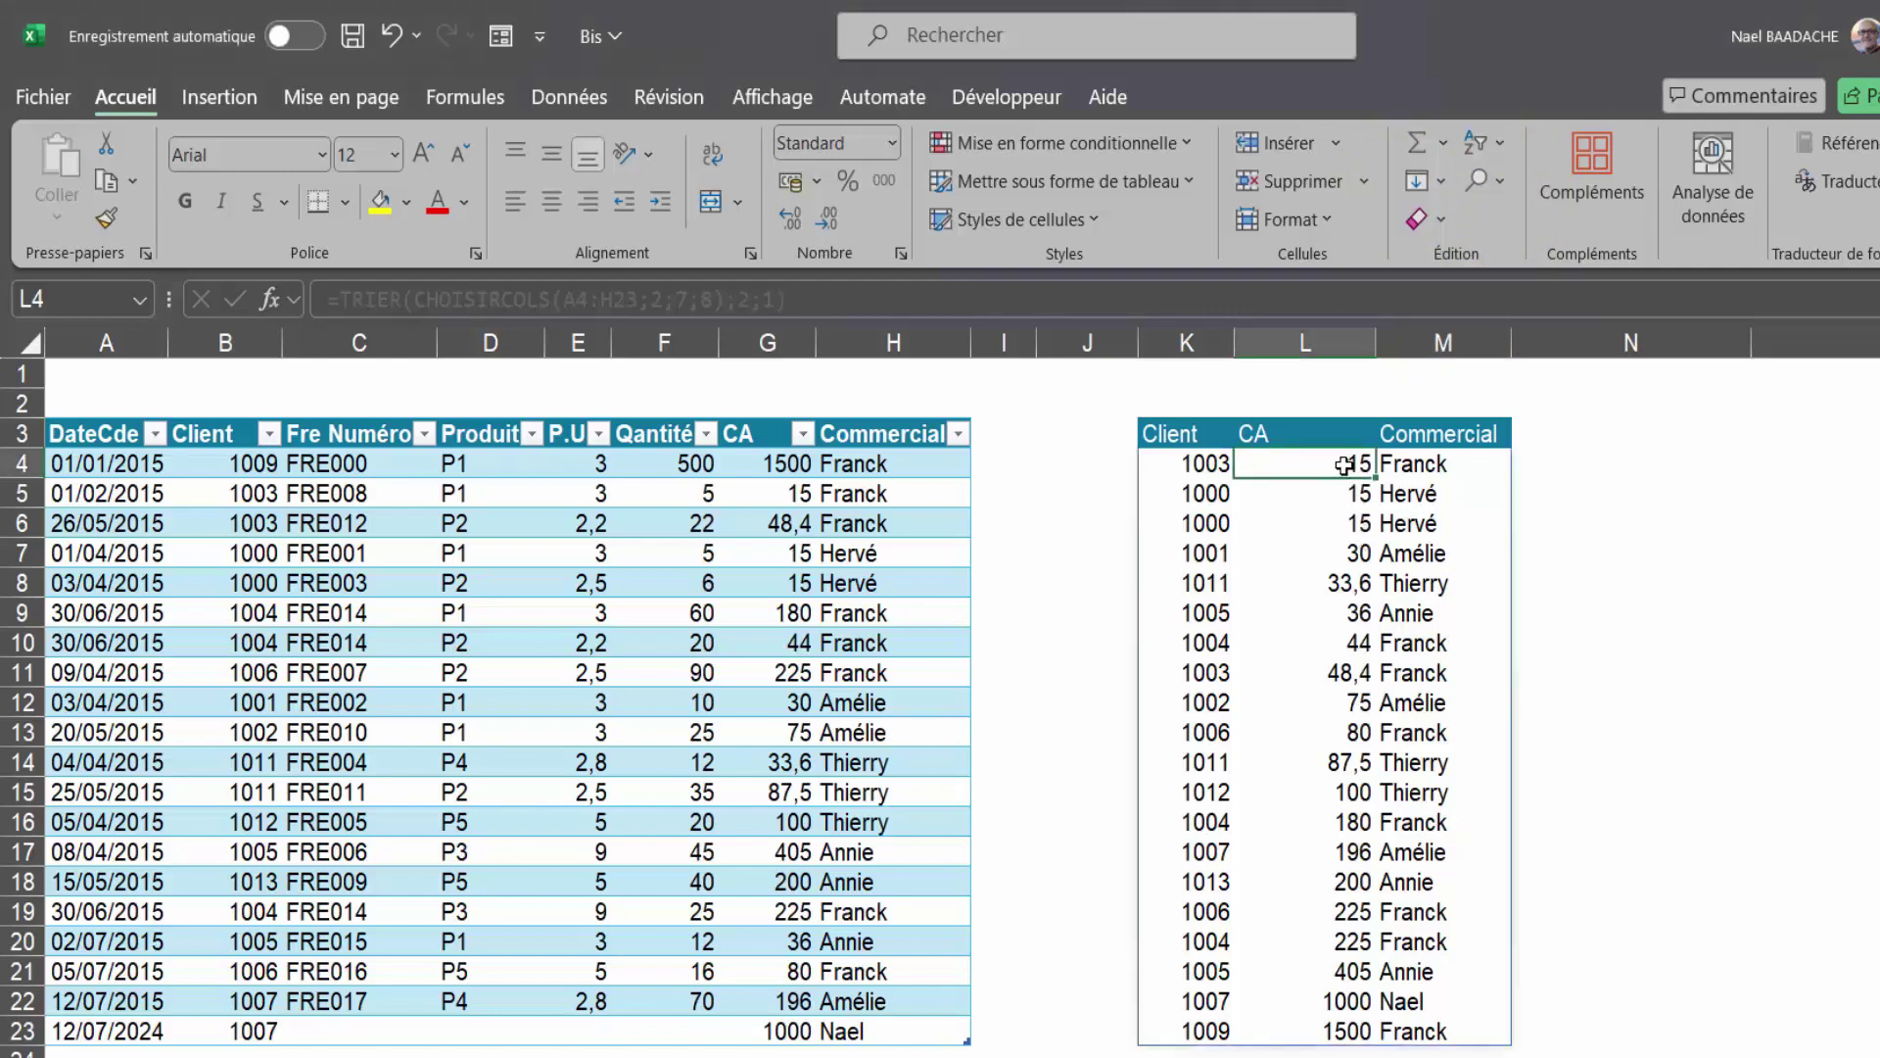
# Step: Change the TRIER sort order argument to -1 so CA runs from 1500 down to 15
pyautogui.moveTo(1344, 465); pyautogui.dragTo(1303, 1031)
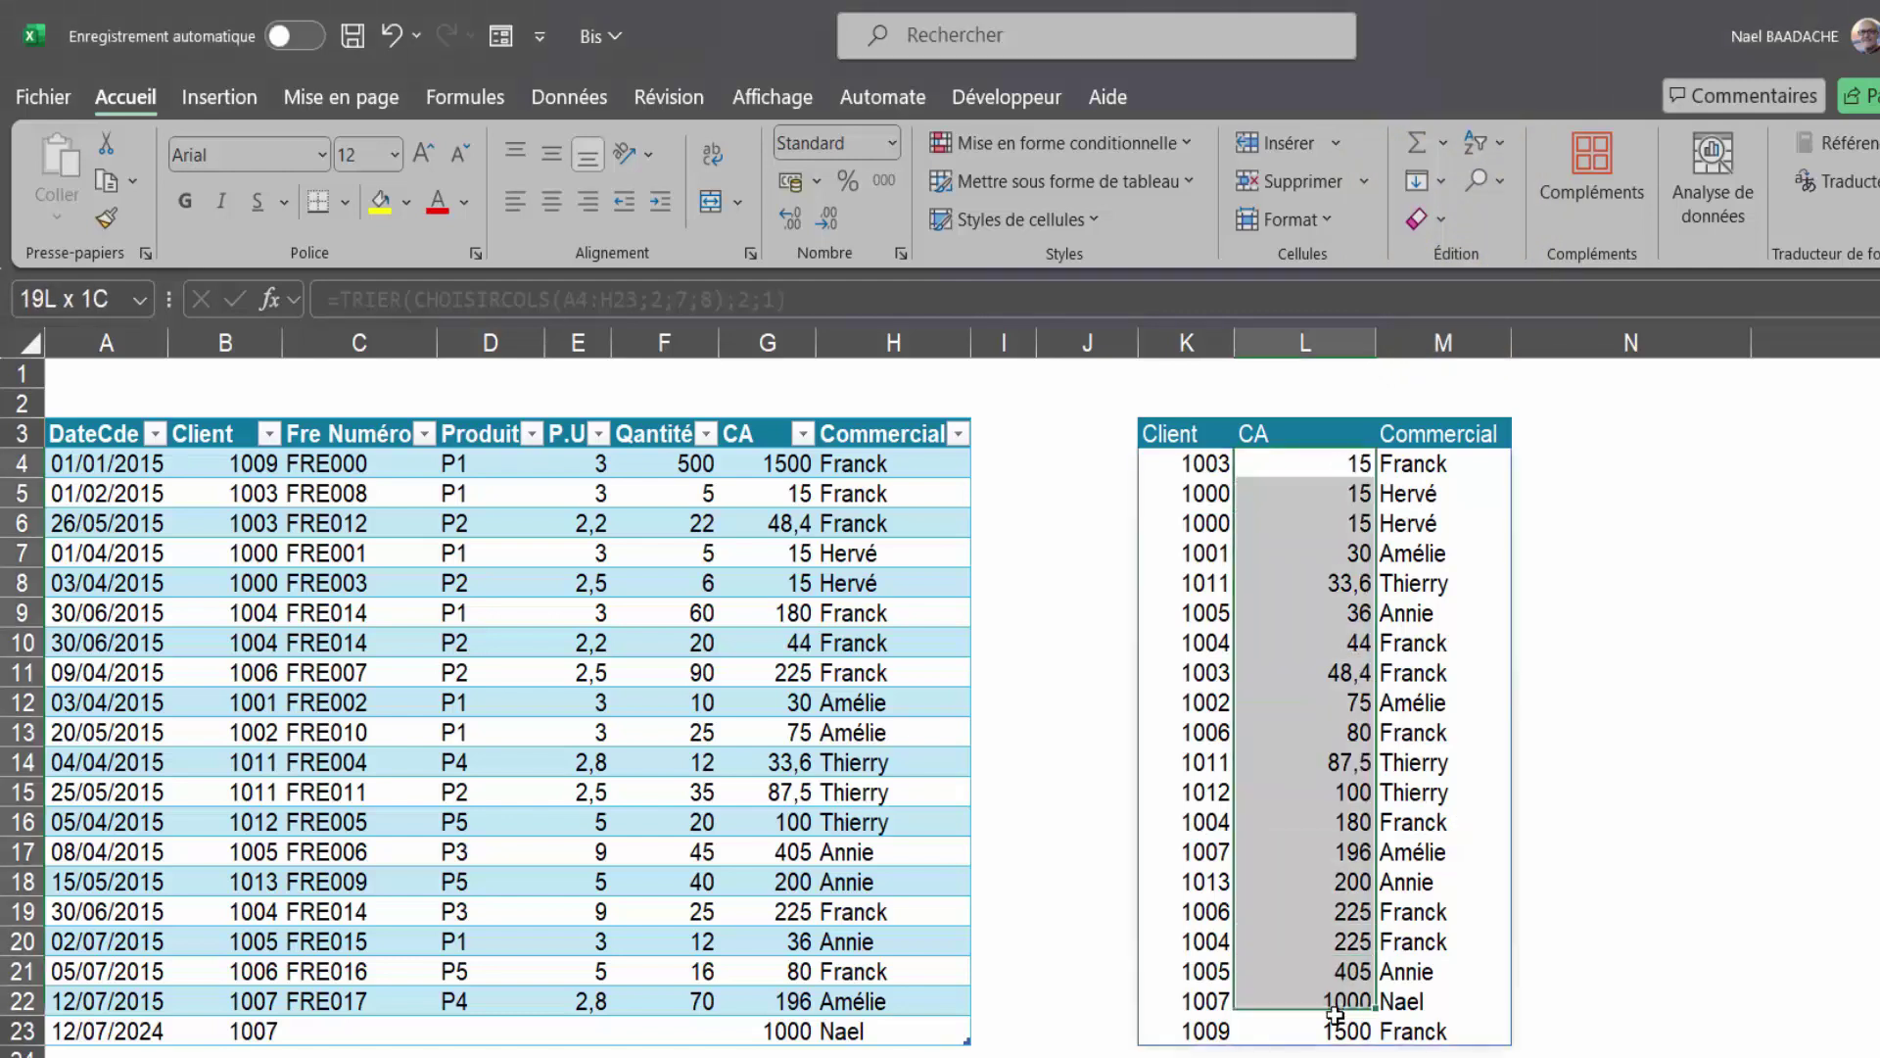
pyautogui.click(1212, 466)
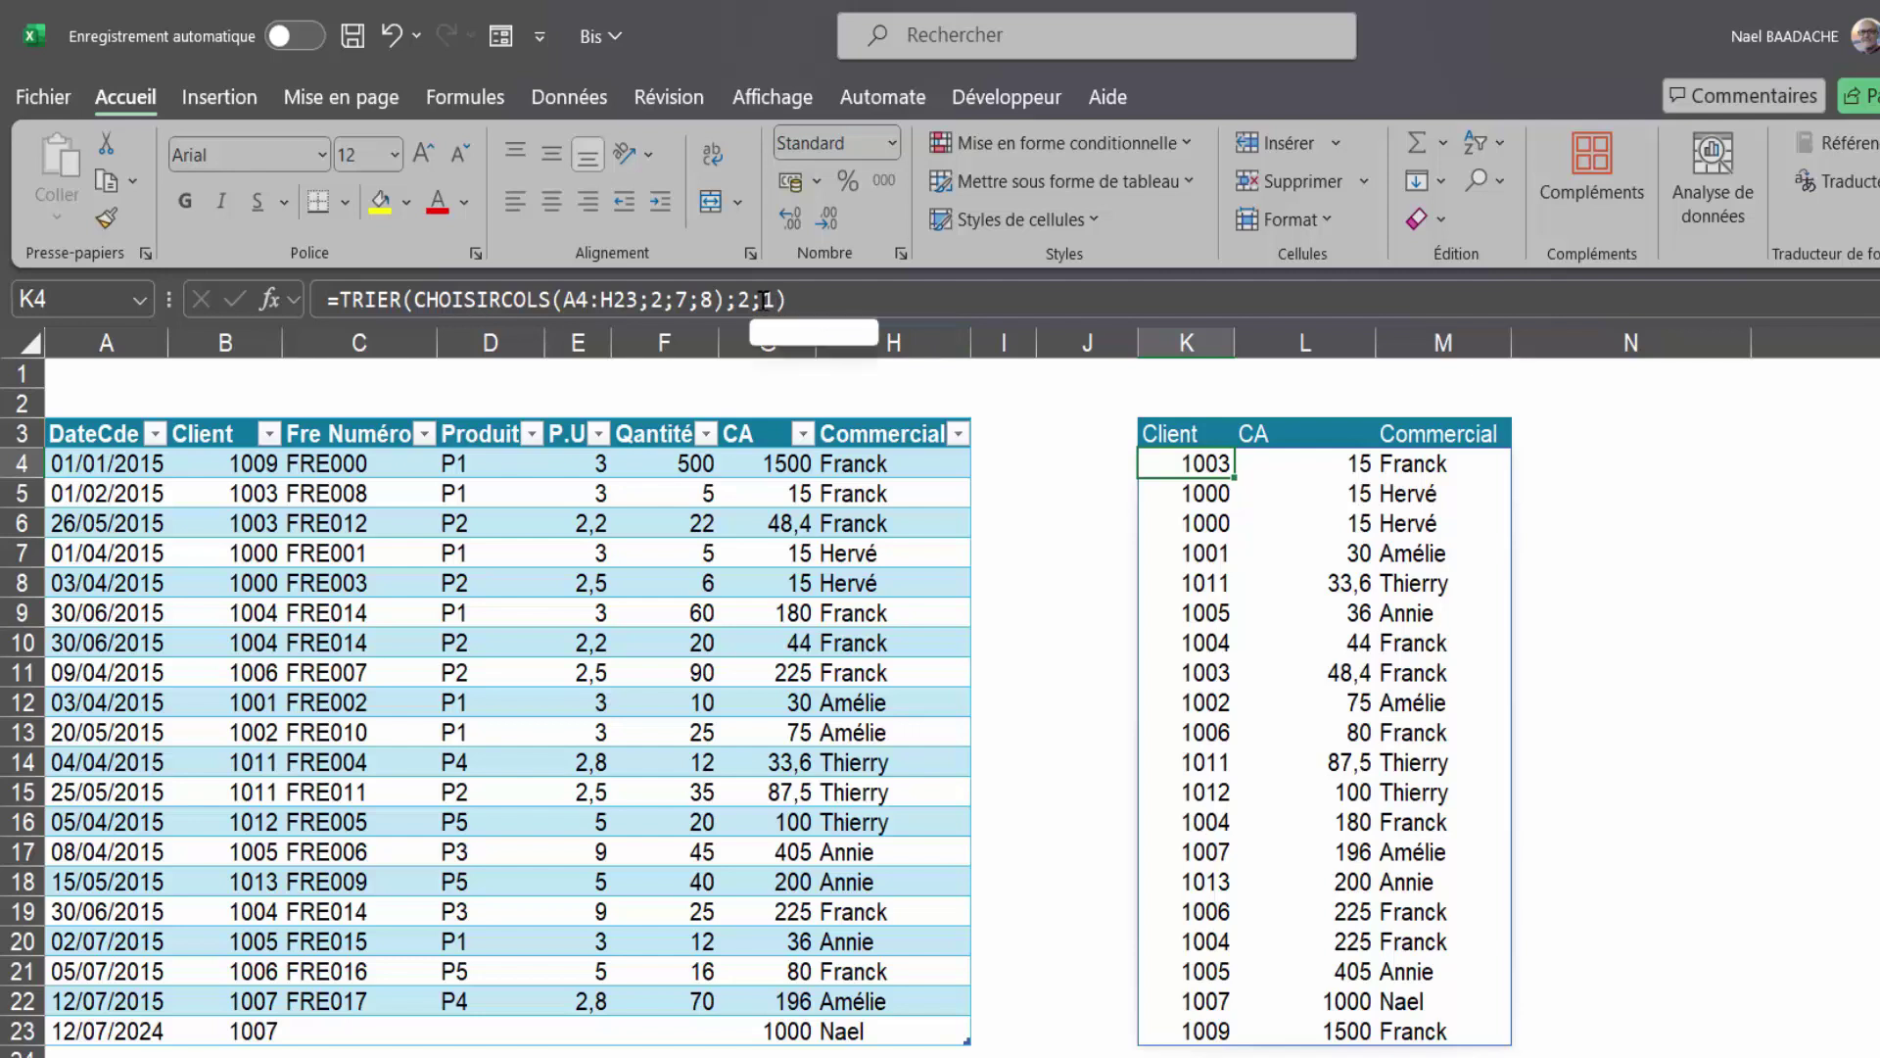
pyautogui.click(763, 300)
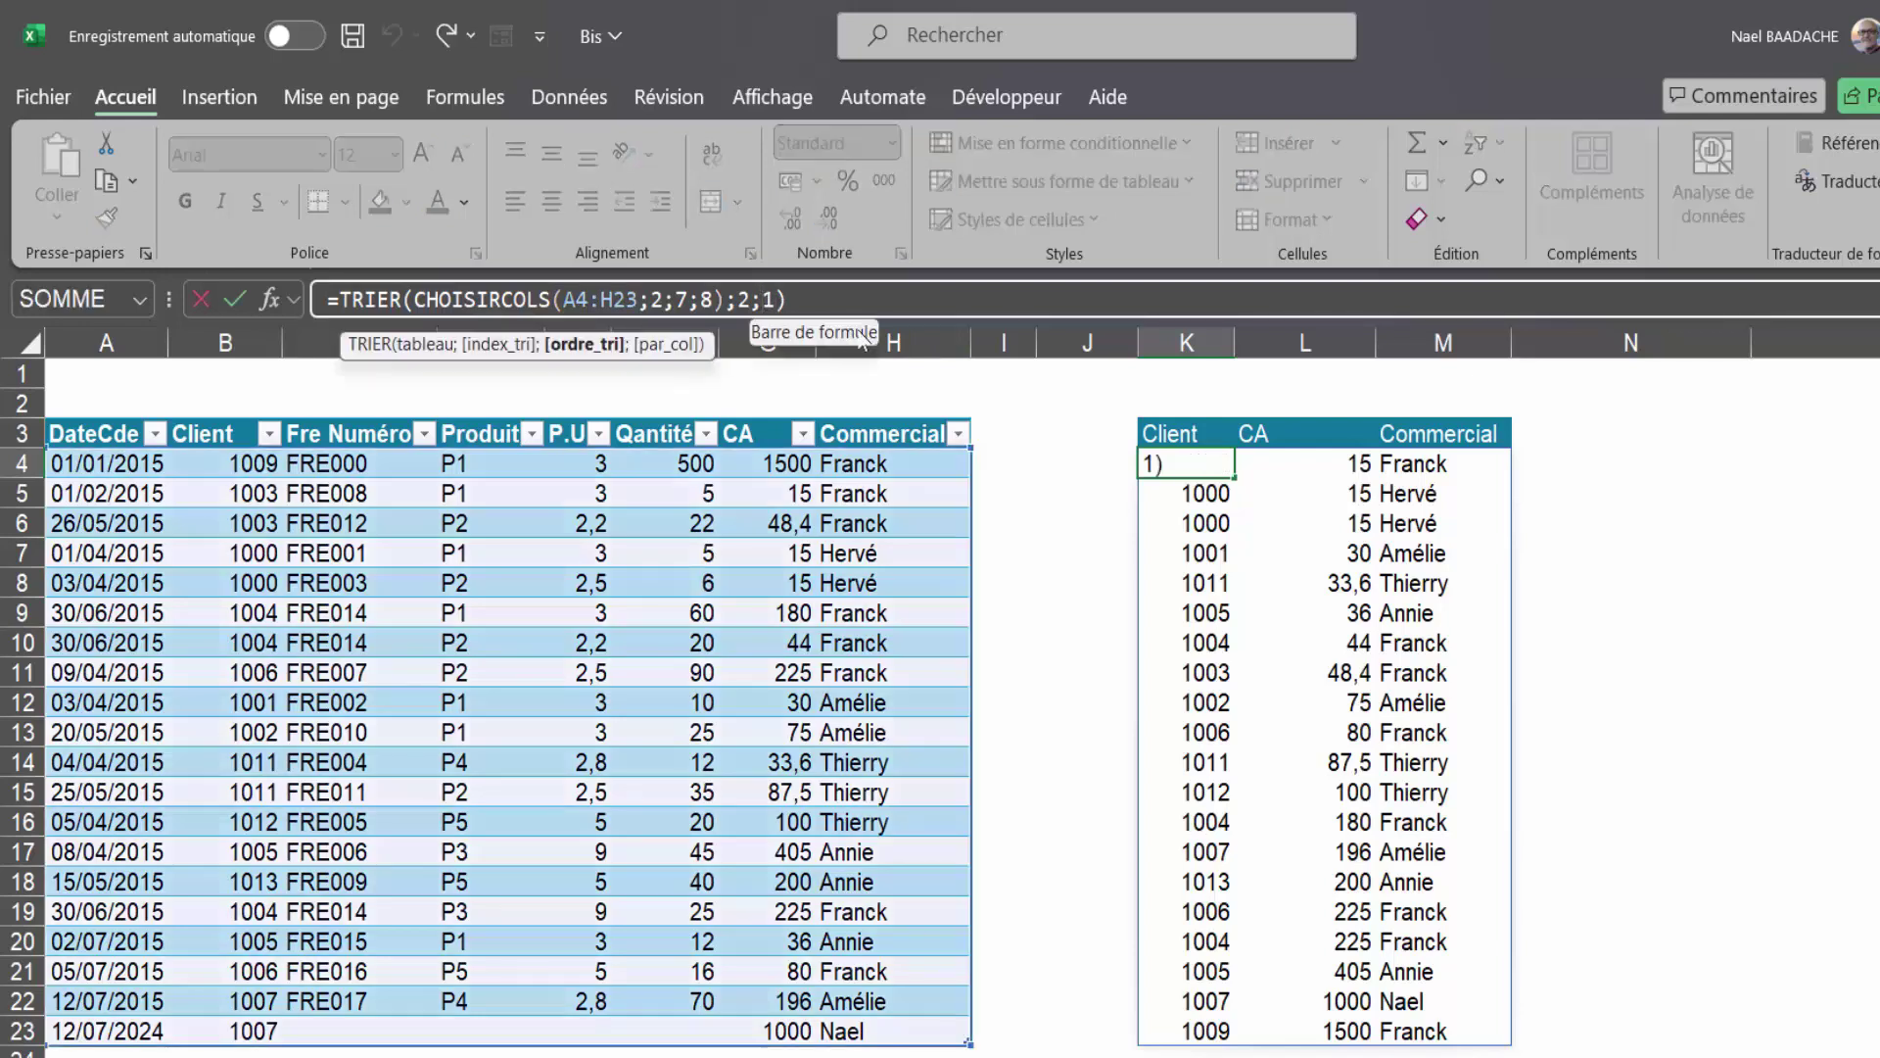
pyautogui.write('-')
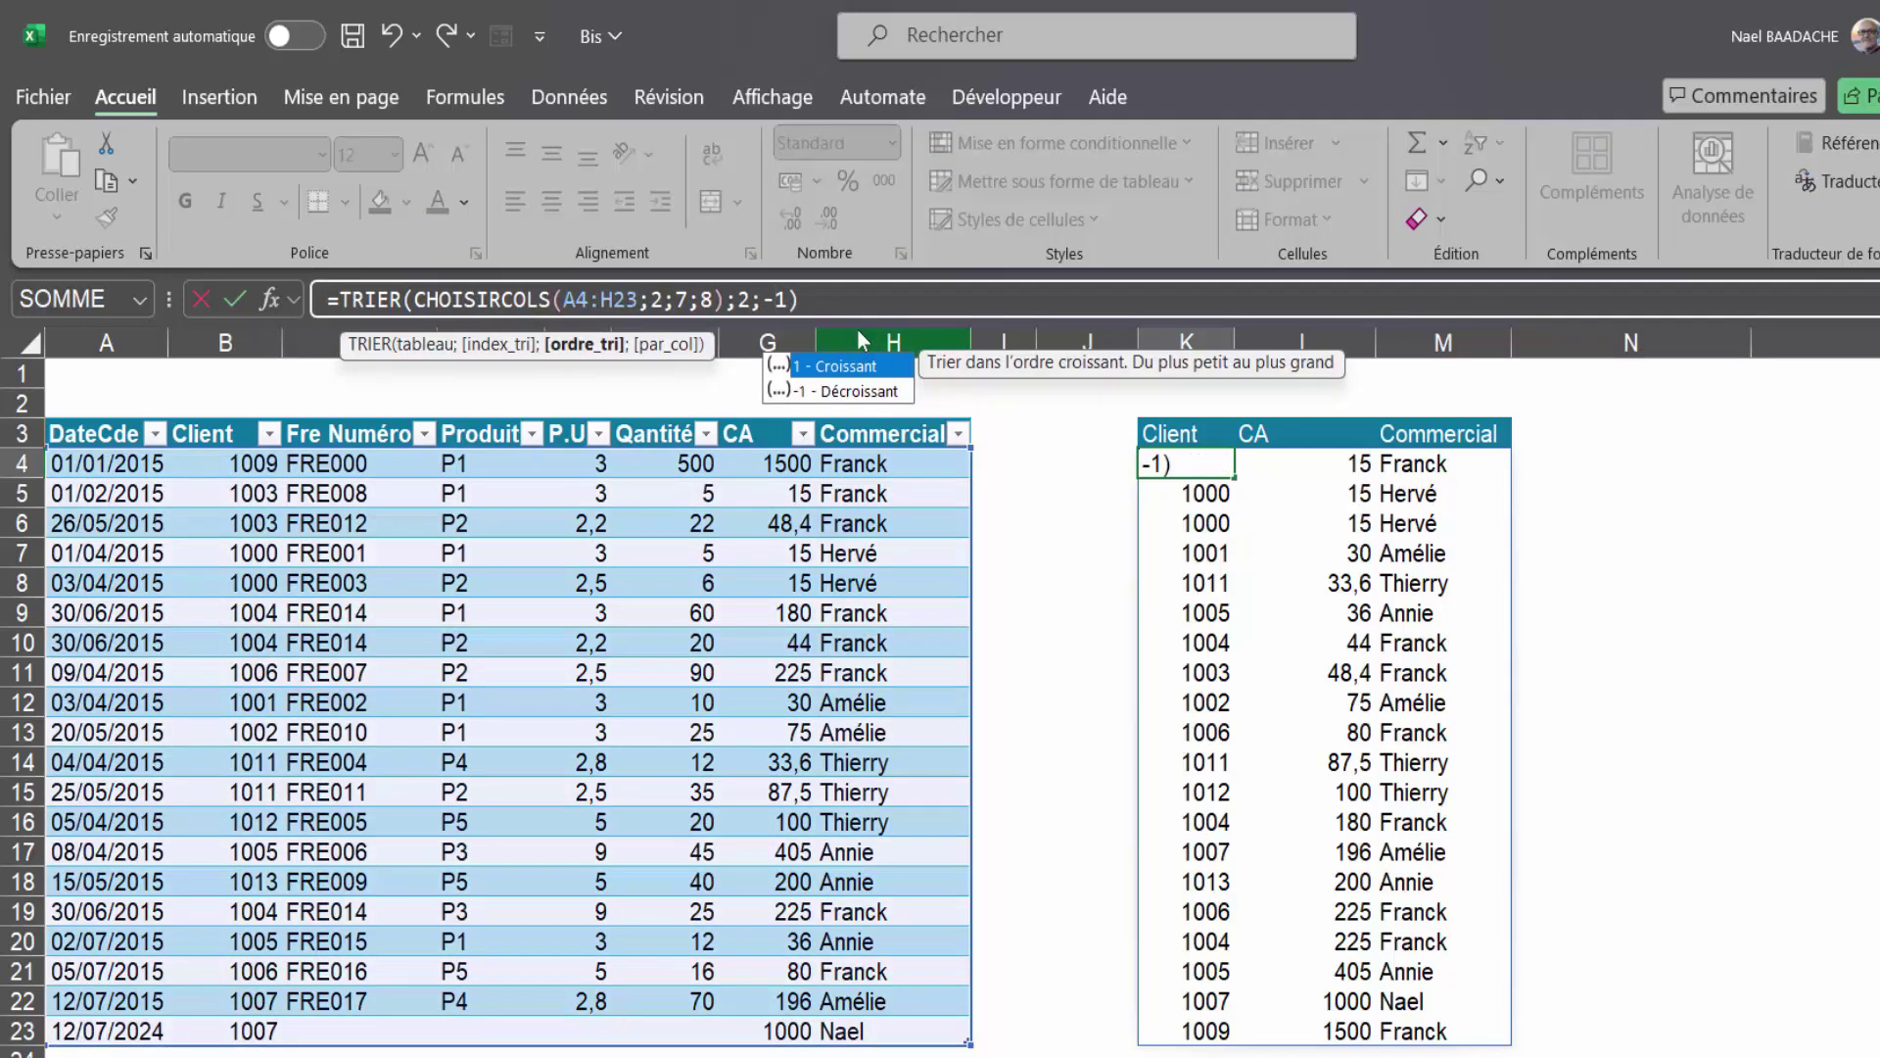
pyautogui.press('Return')
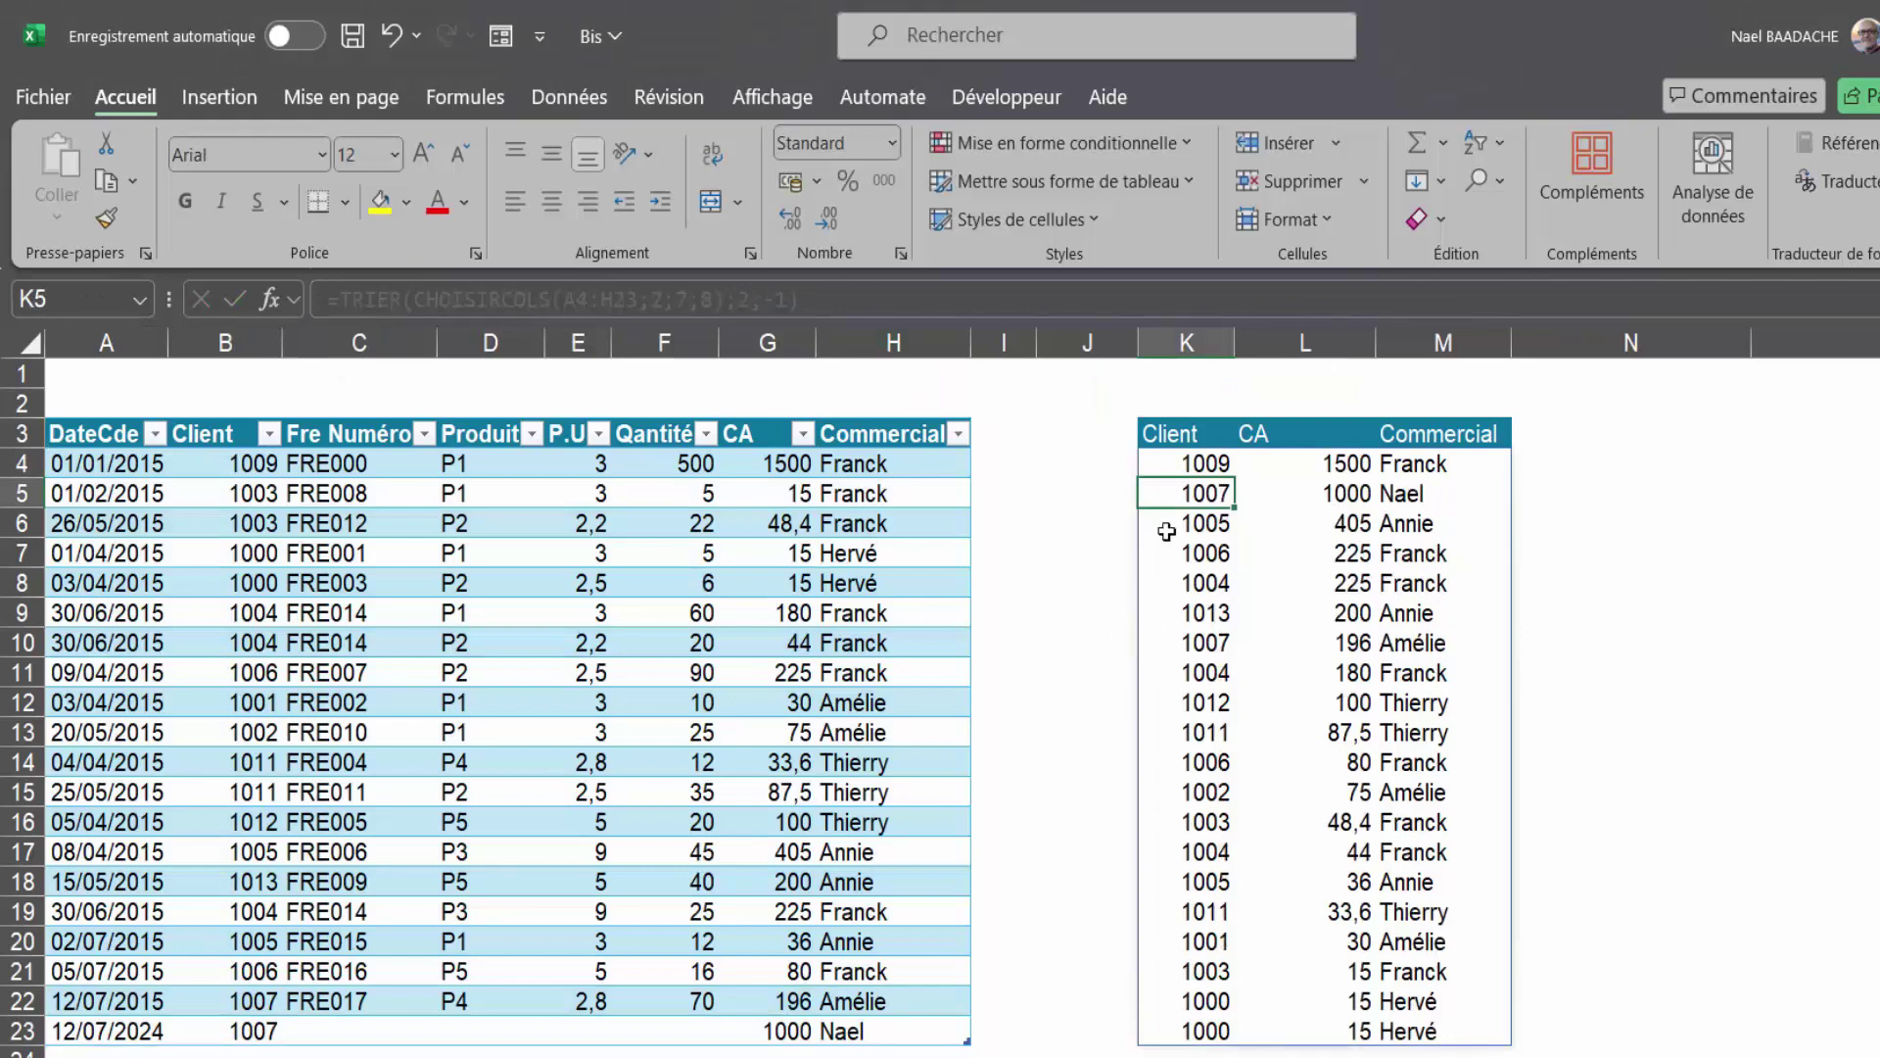
pyautogui.click(1218, 468)
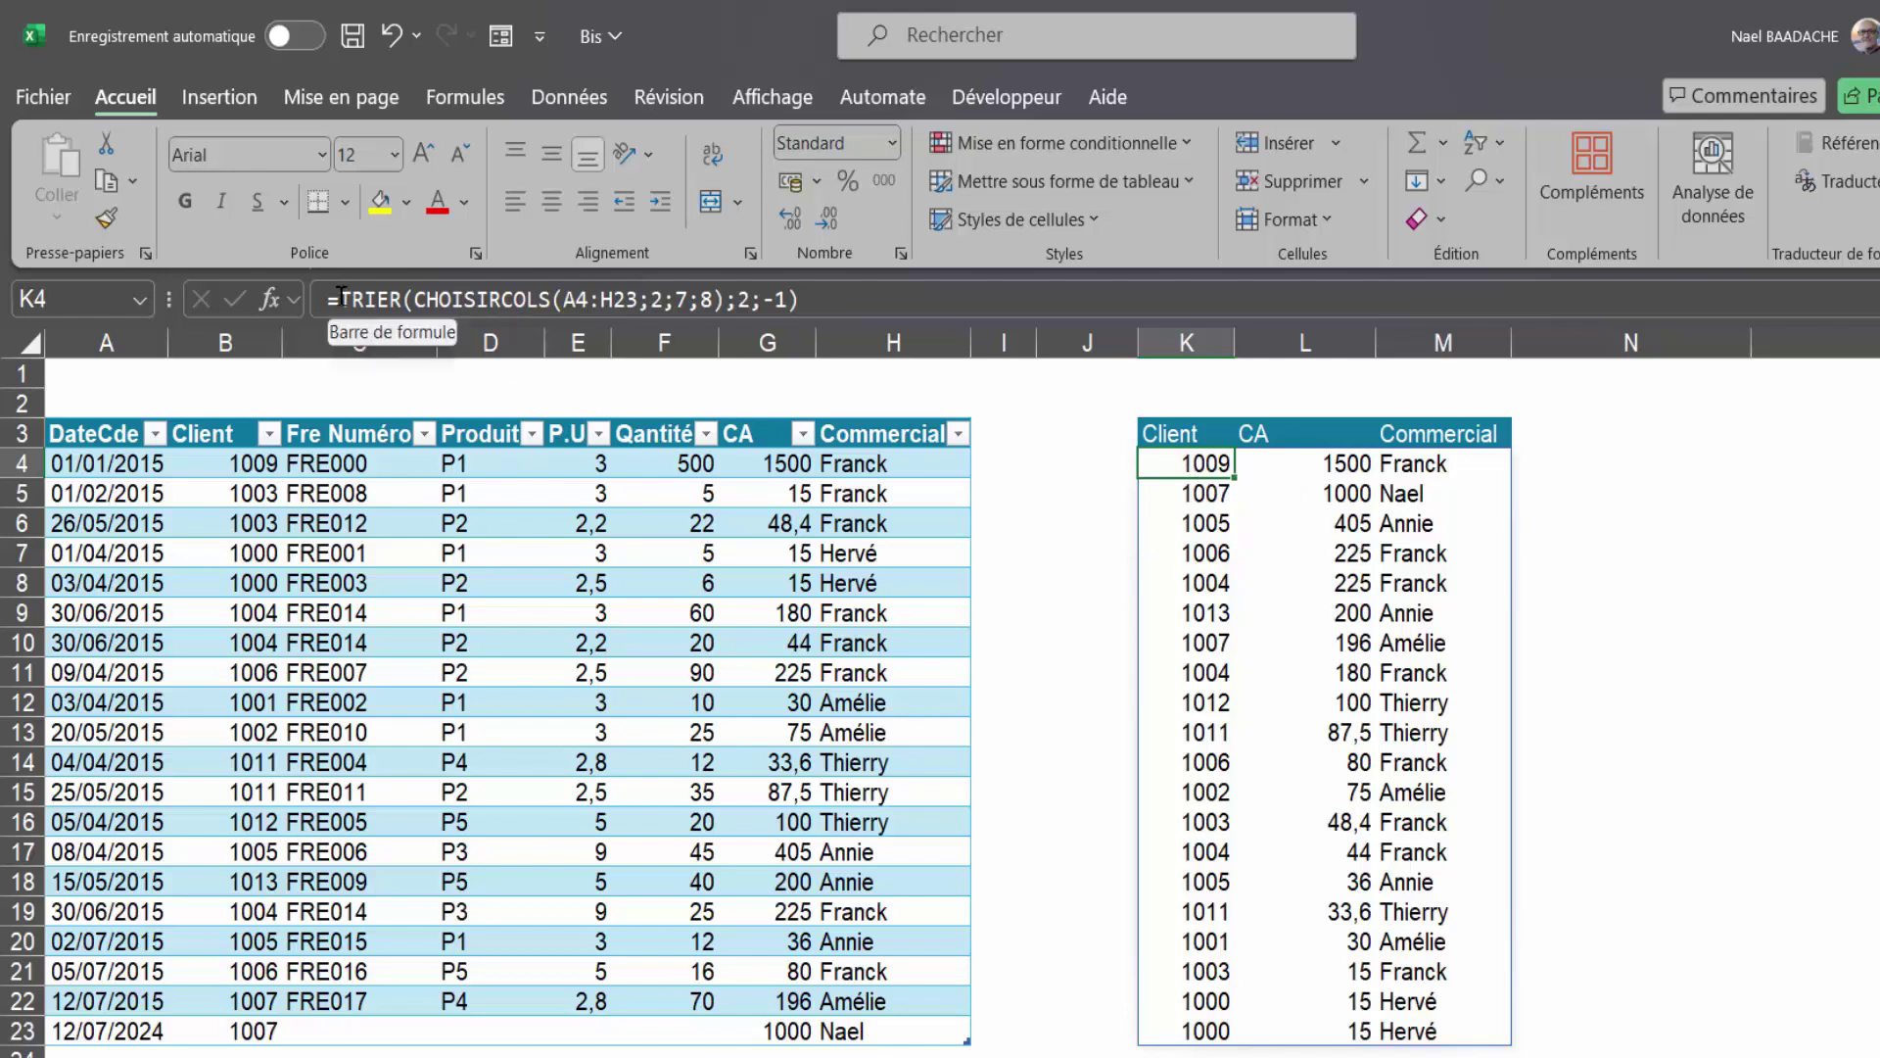
# Step: Wrap K4's TRIER formula in PRENDRE(...;4) to show only CA 1500, 1000, 405 and 225
pyautogui.click(340, 300)
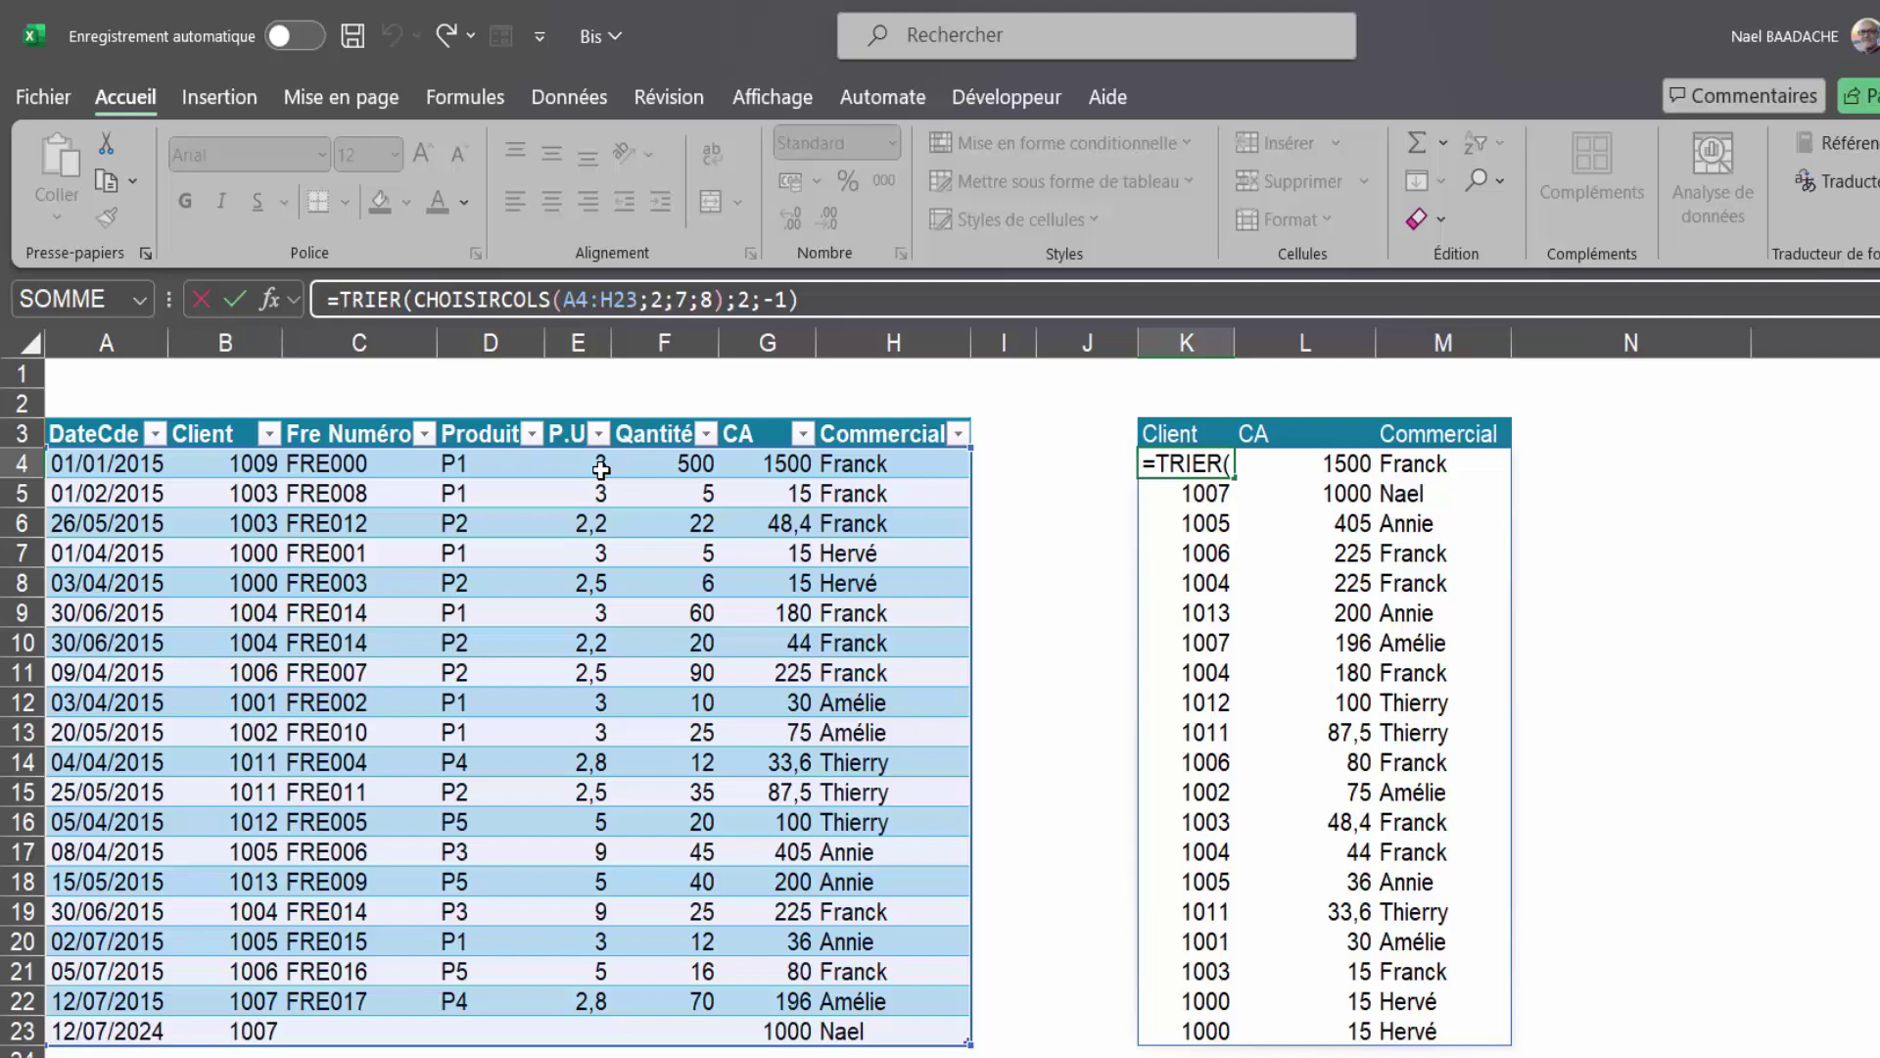
pyautogui.write('PRENDRE(')
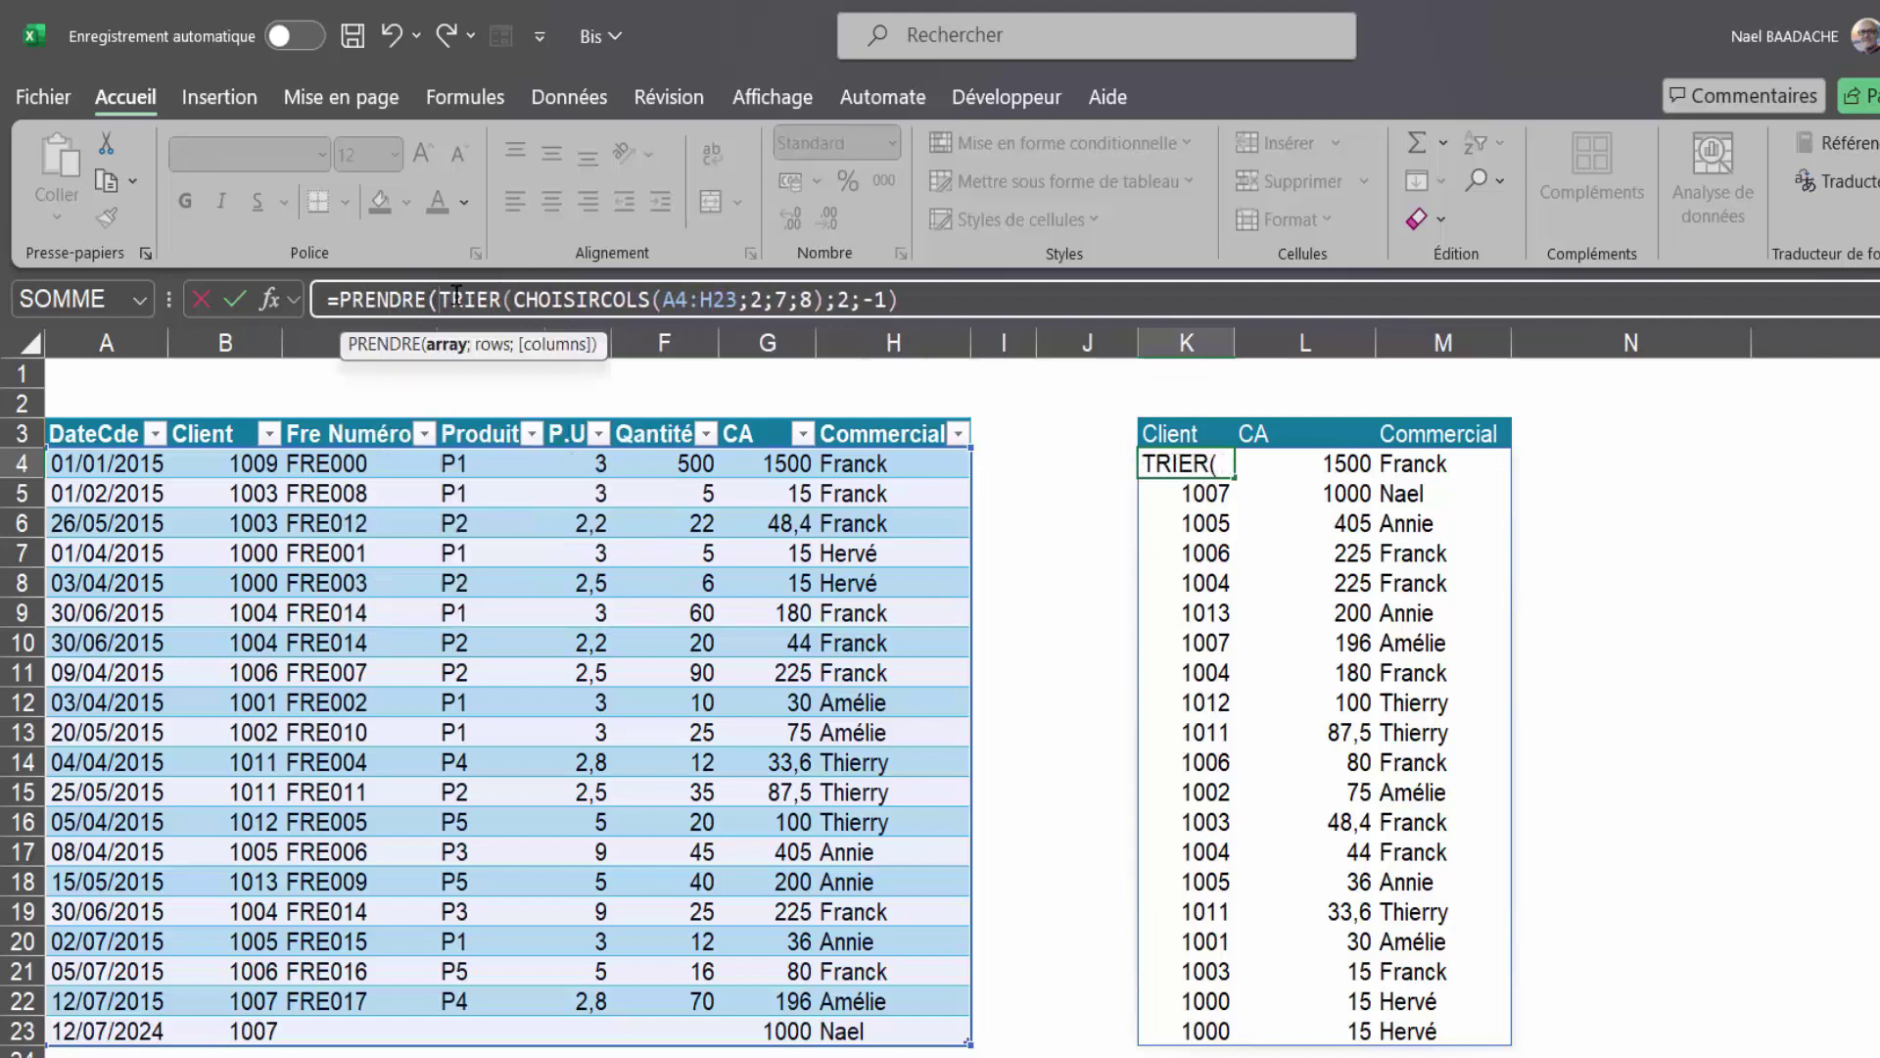
pyautogui.click(910, 297)
pyautogui.write(';')
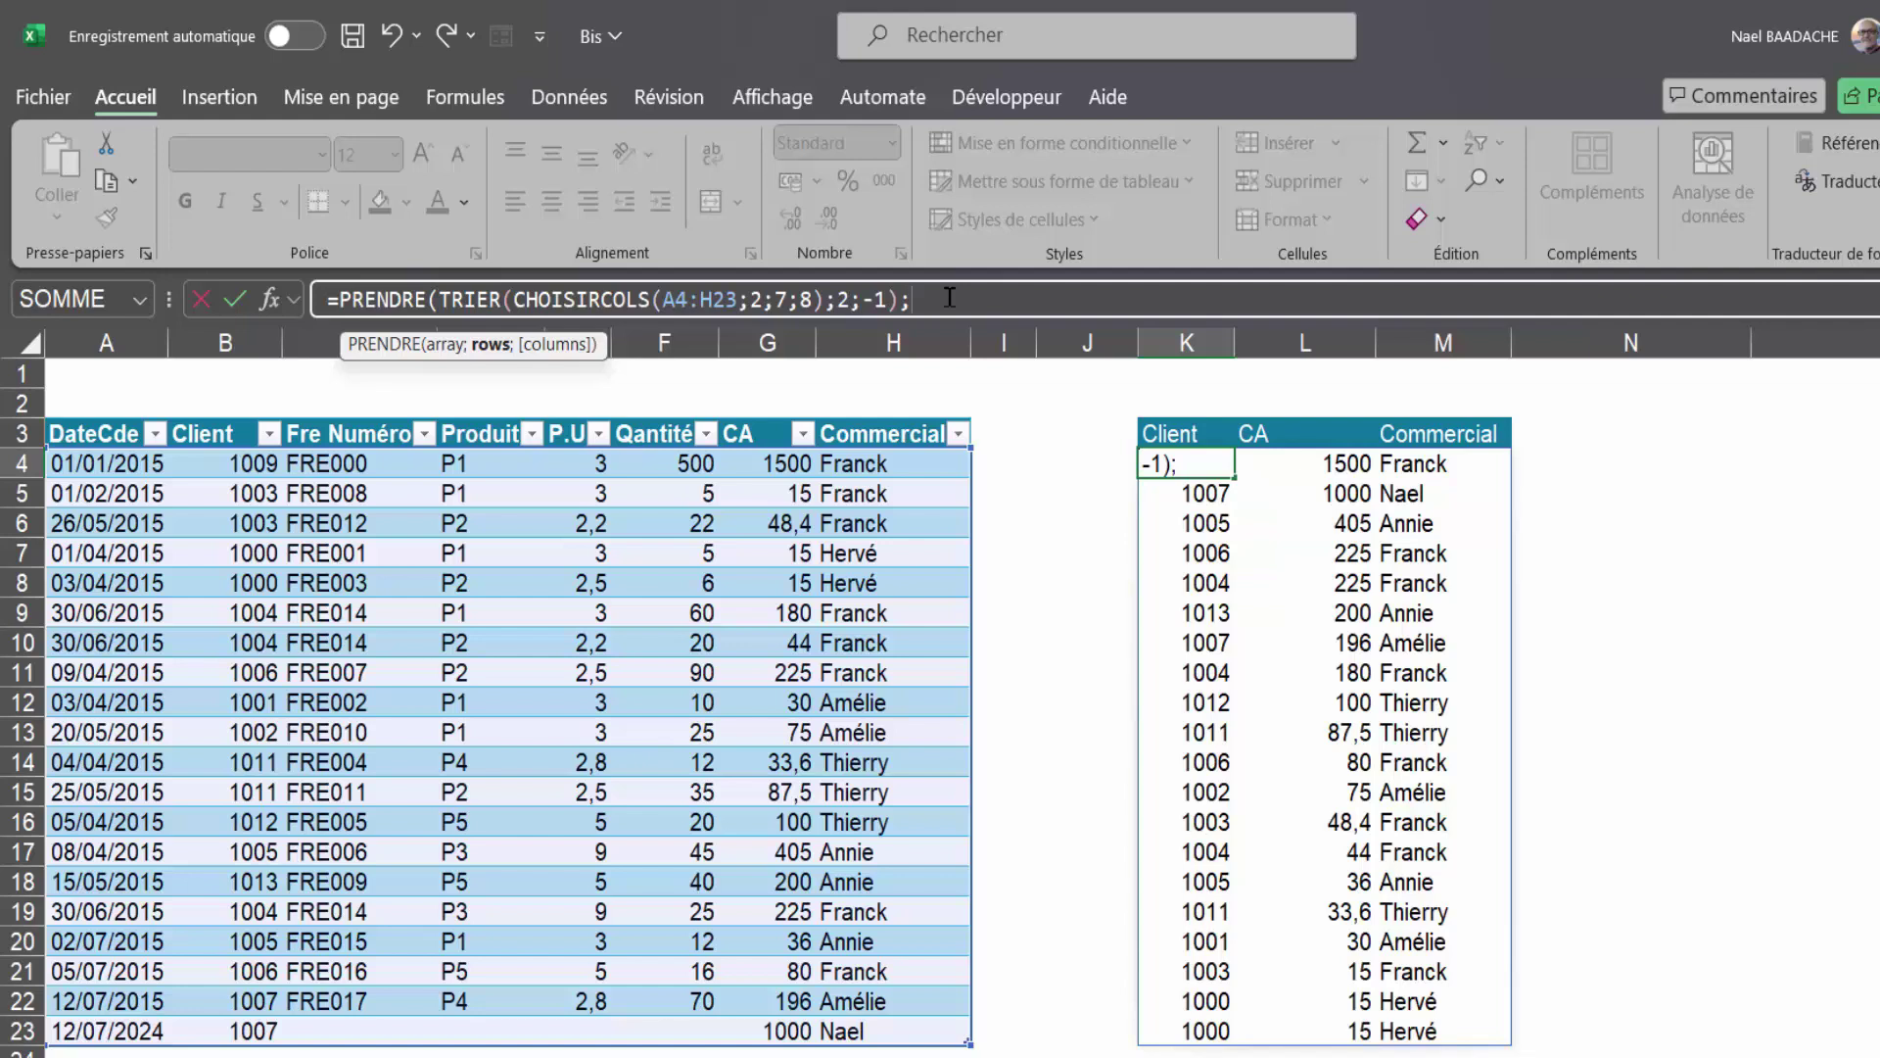
pyautogui.write('4')
pyautogui.write(')')
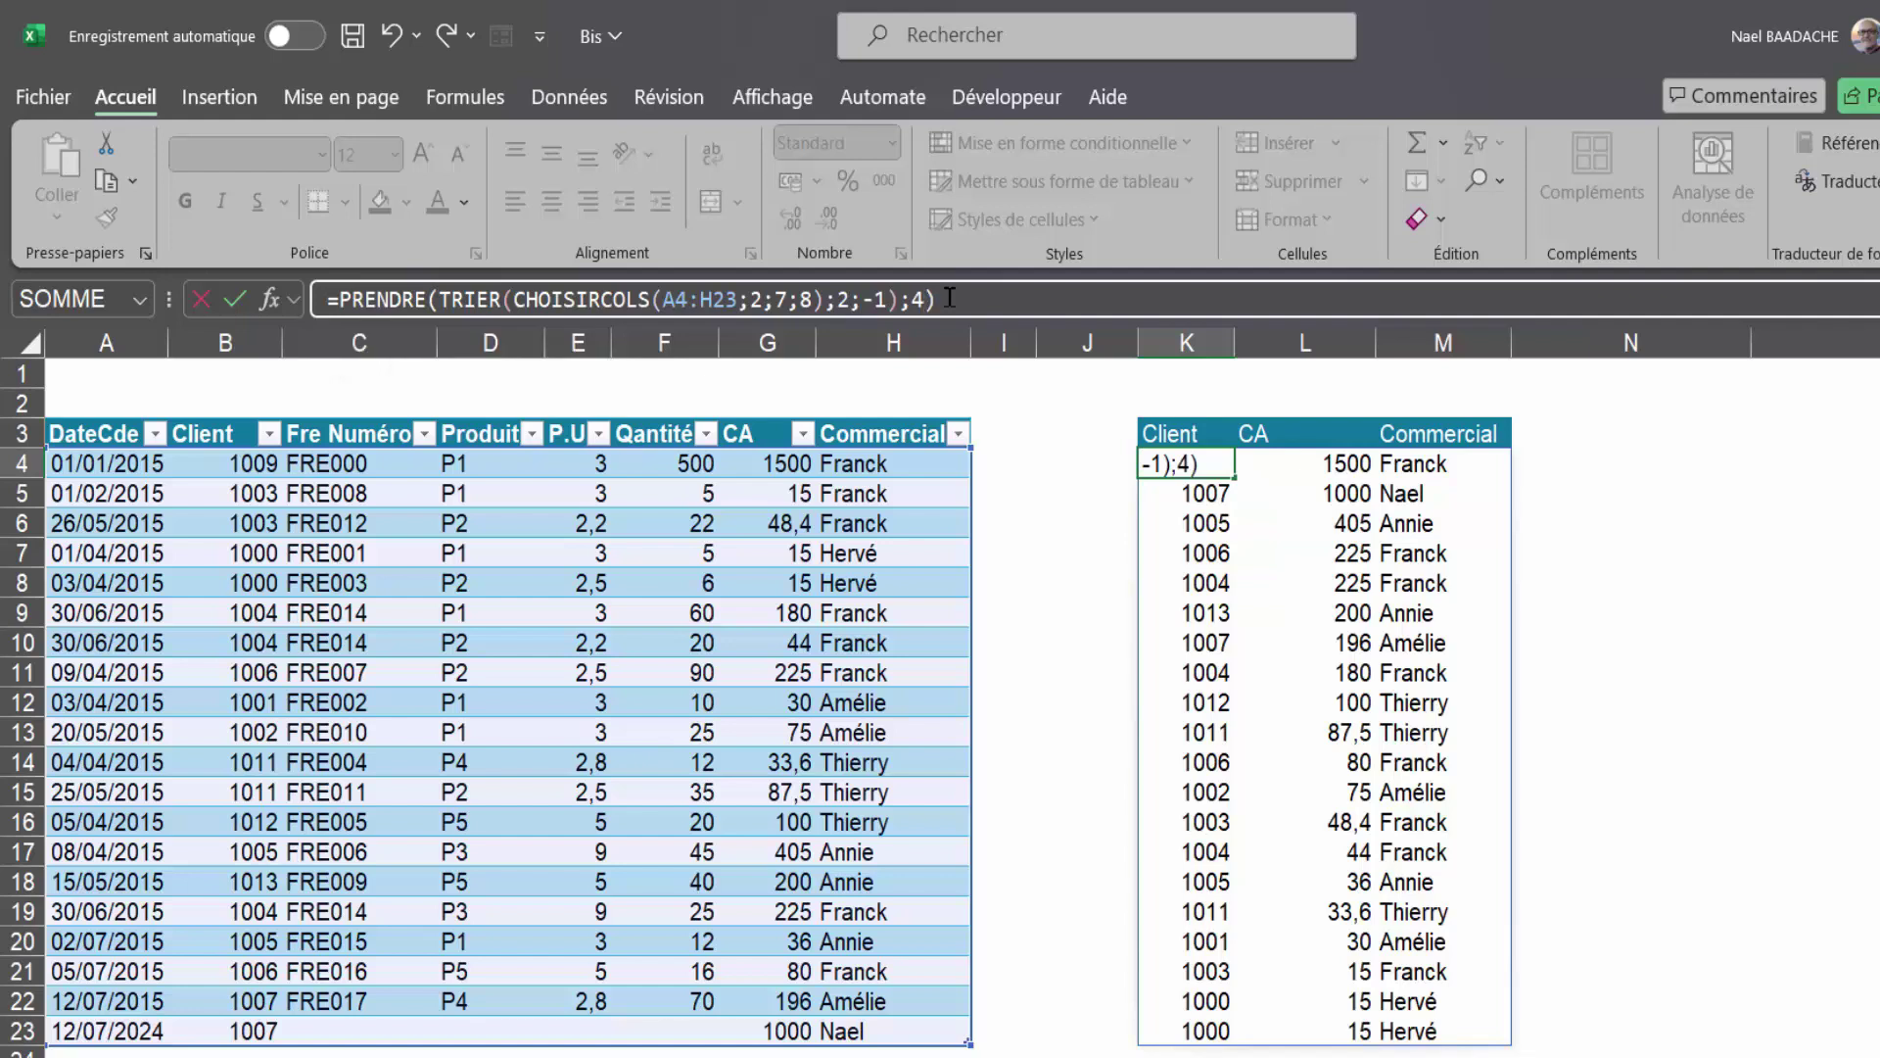
pyautogui.press('Return')
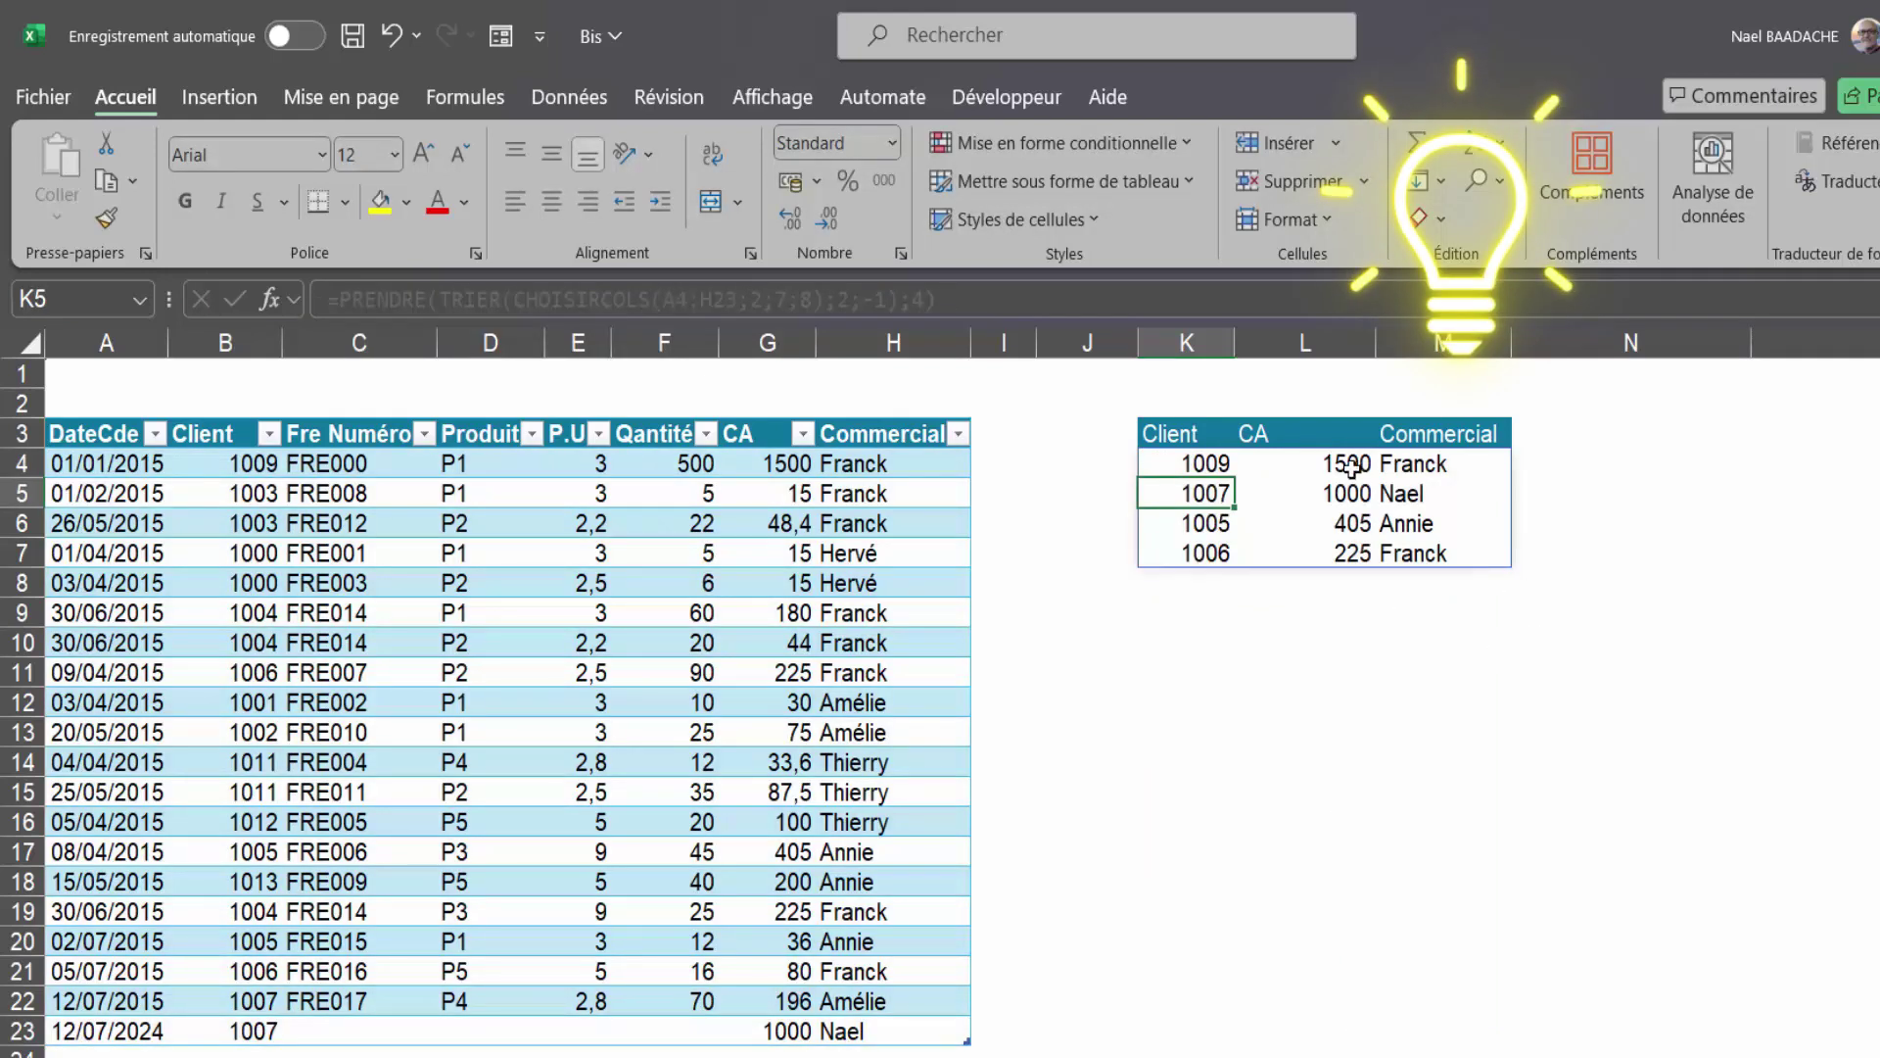
pyautogui.moveTo(1352, 464); pyautogui.dragTo(1355, 544)
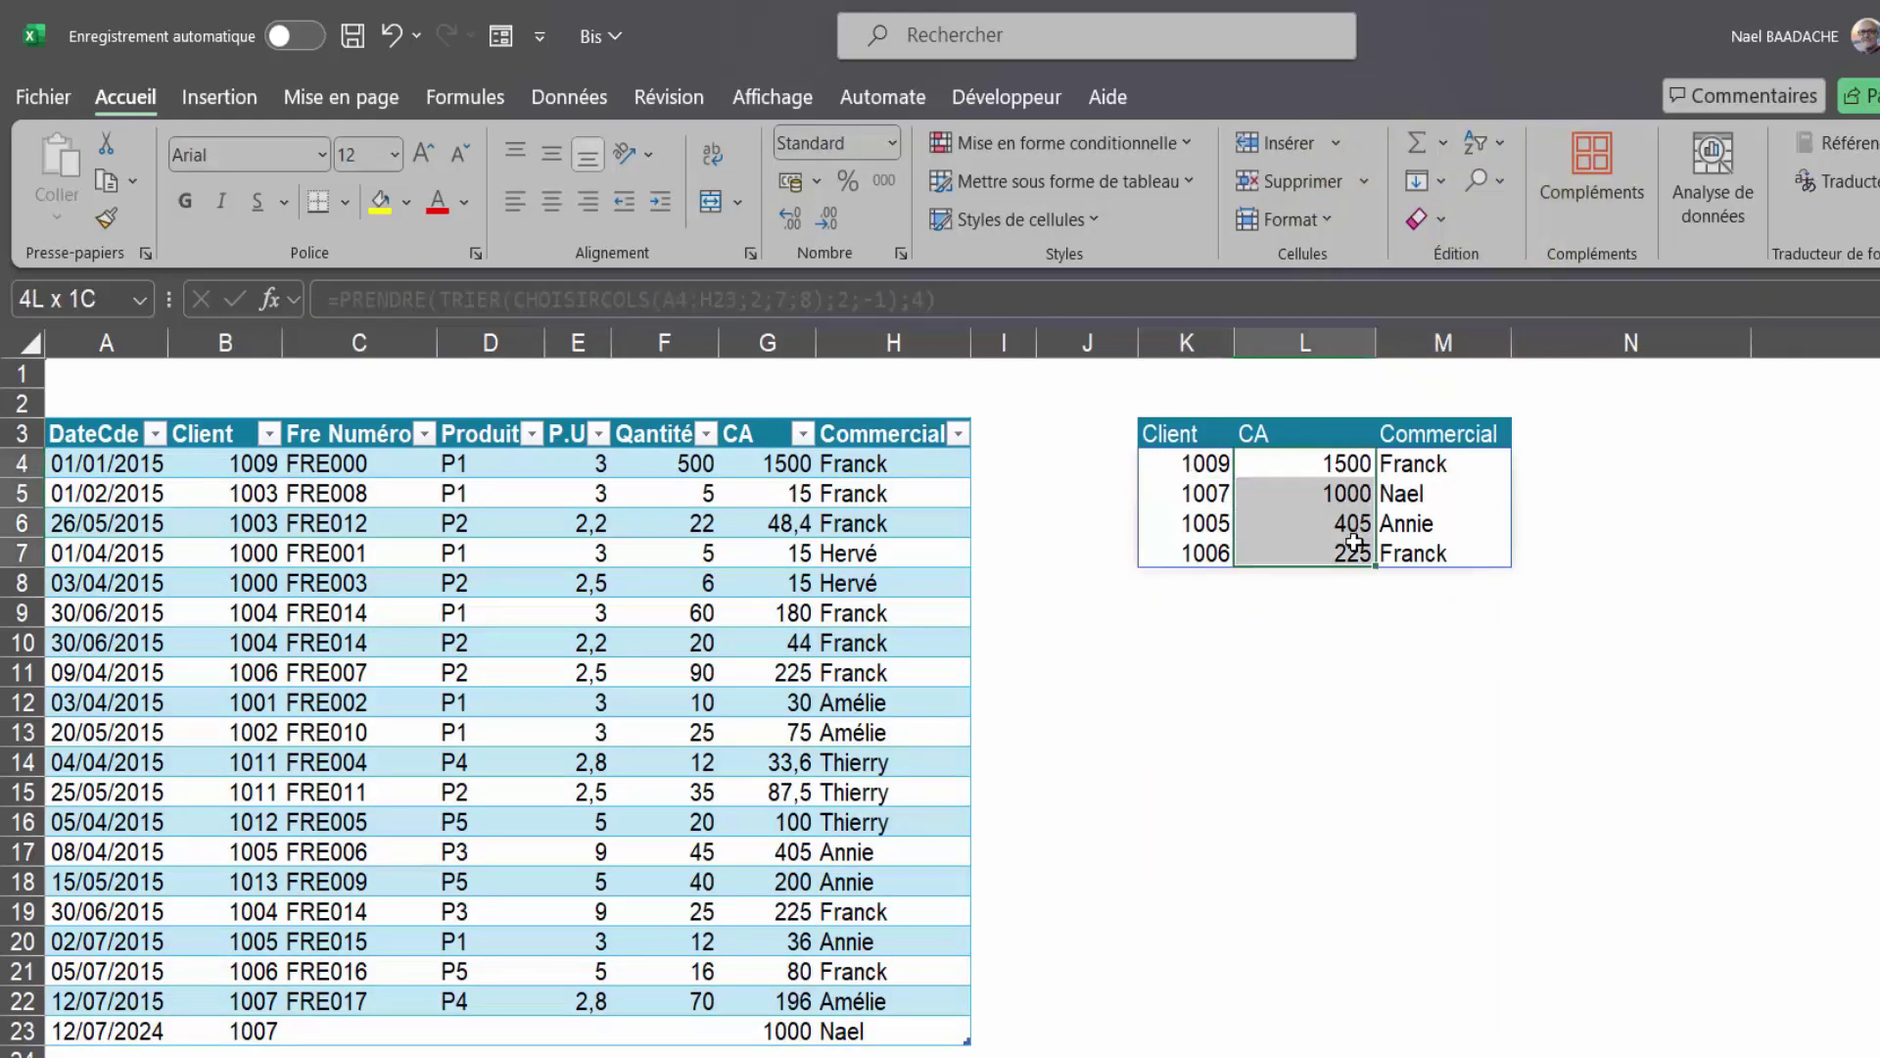
# Step: Change the PRENDRE row count to -4 to list the lowest CA values: 30, 15, 15, 15
pyautogui.click(1190, 463)
pyautogui.click(916, 294)
pyautogui.click(916, 298)
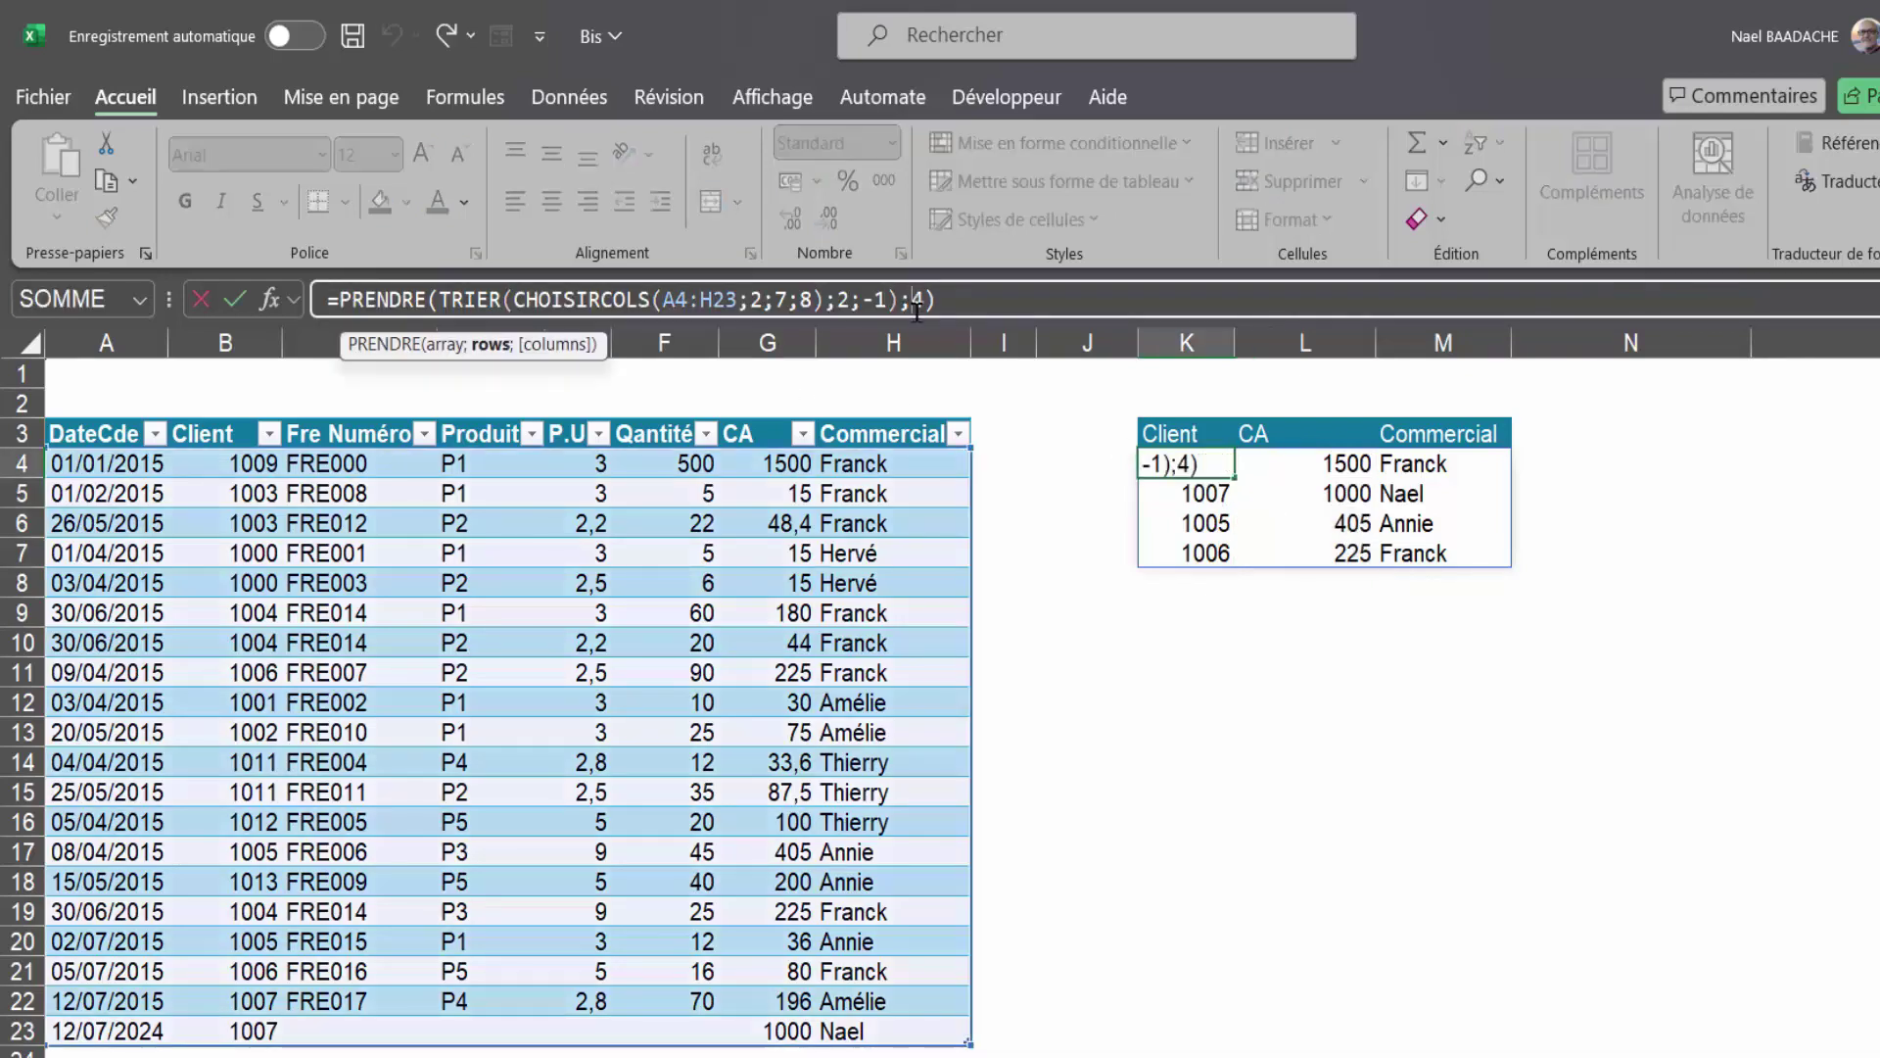
pyautogui.write('-')
pyautogui.press('Return')
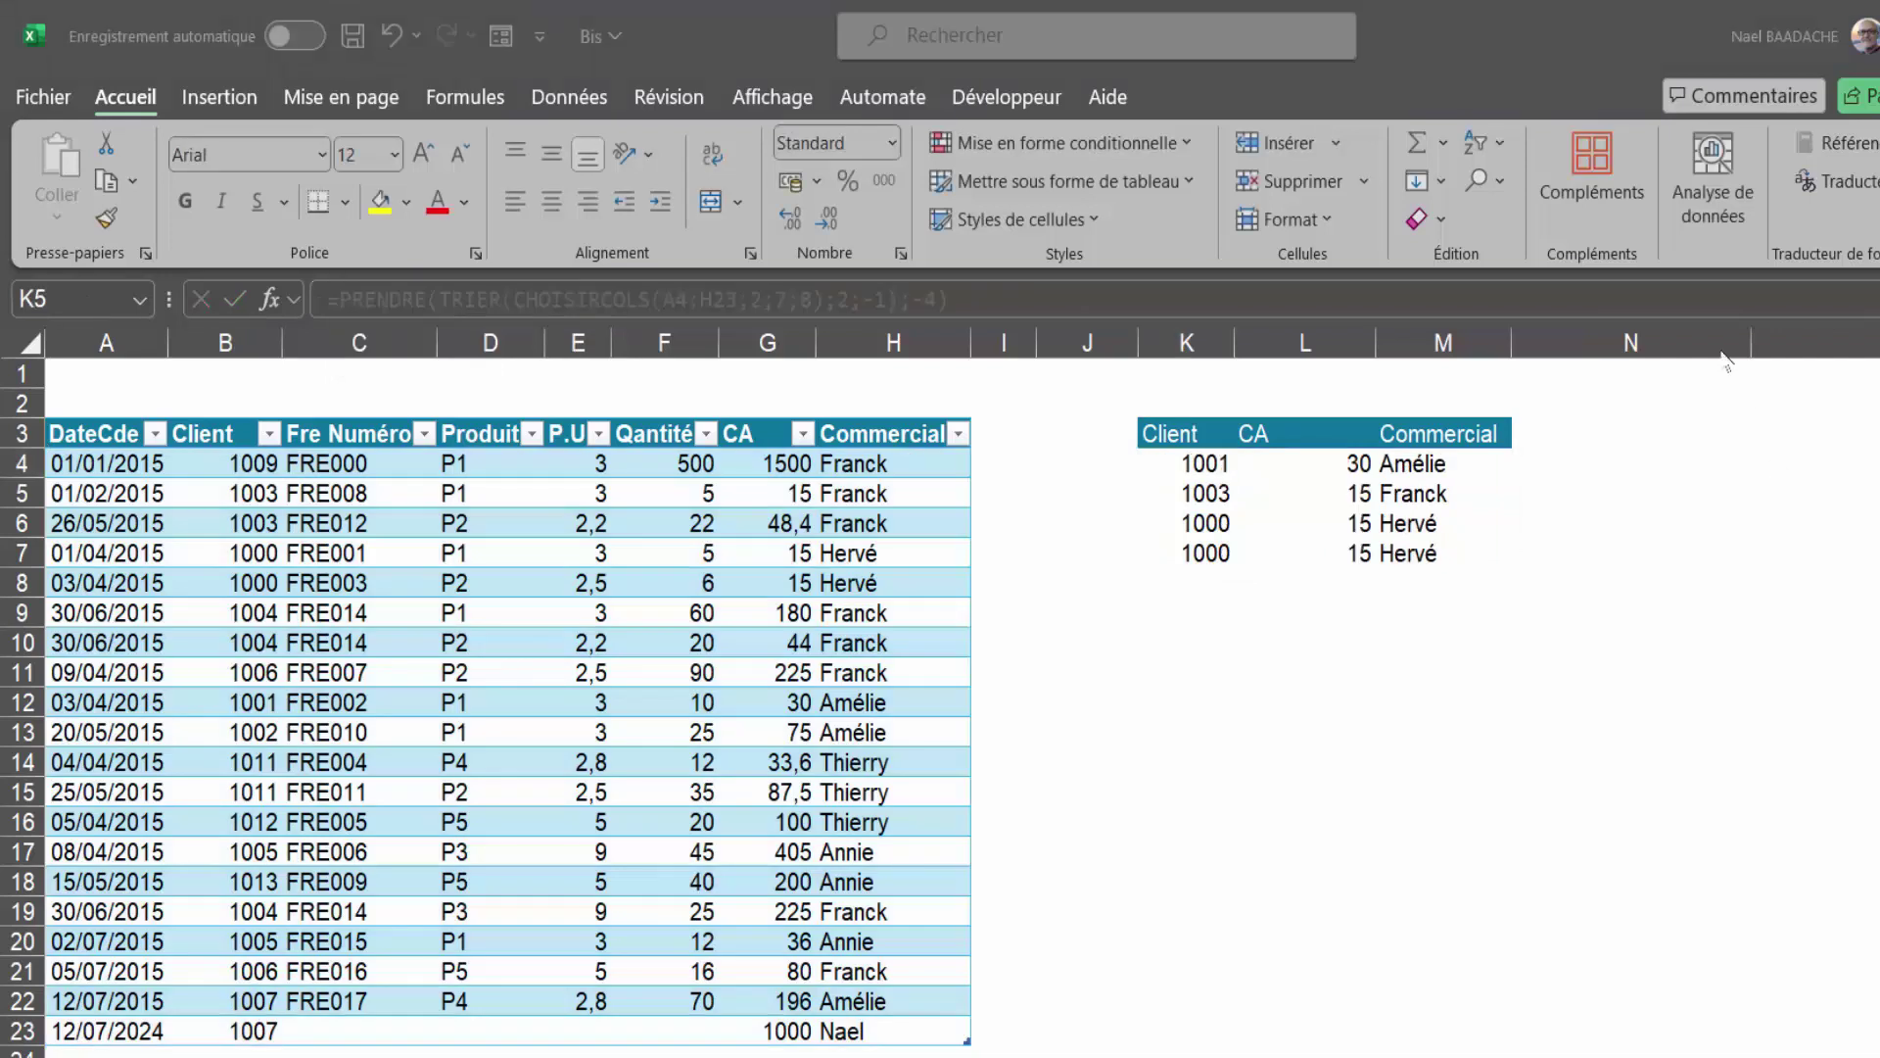
pyautogui.click(1192, 468)
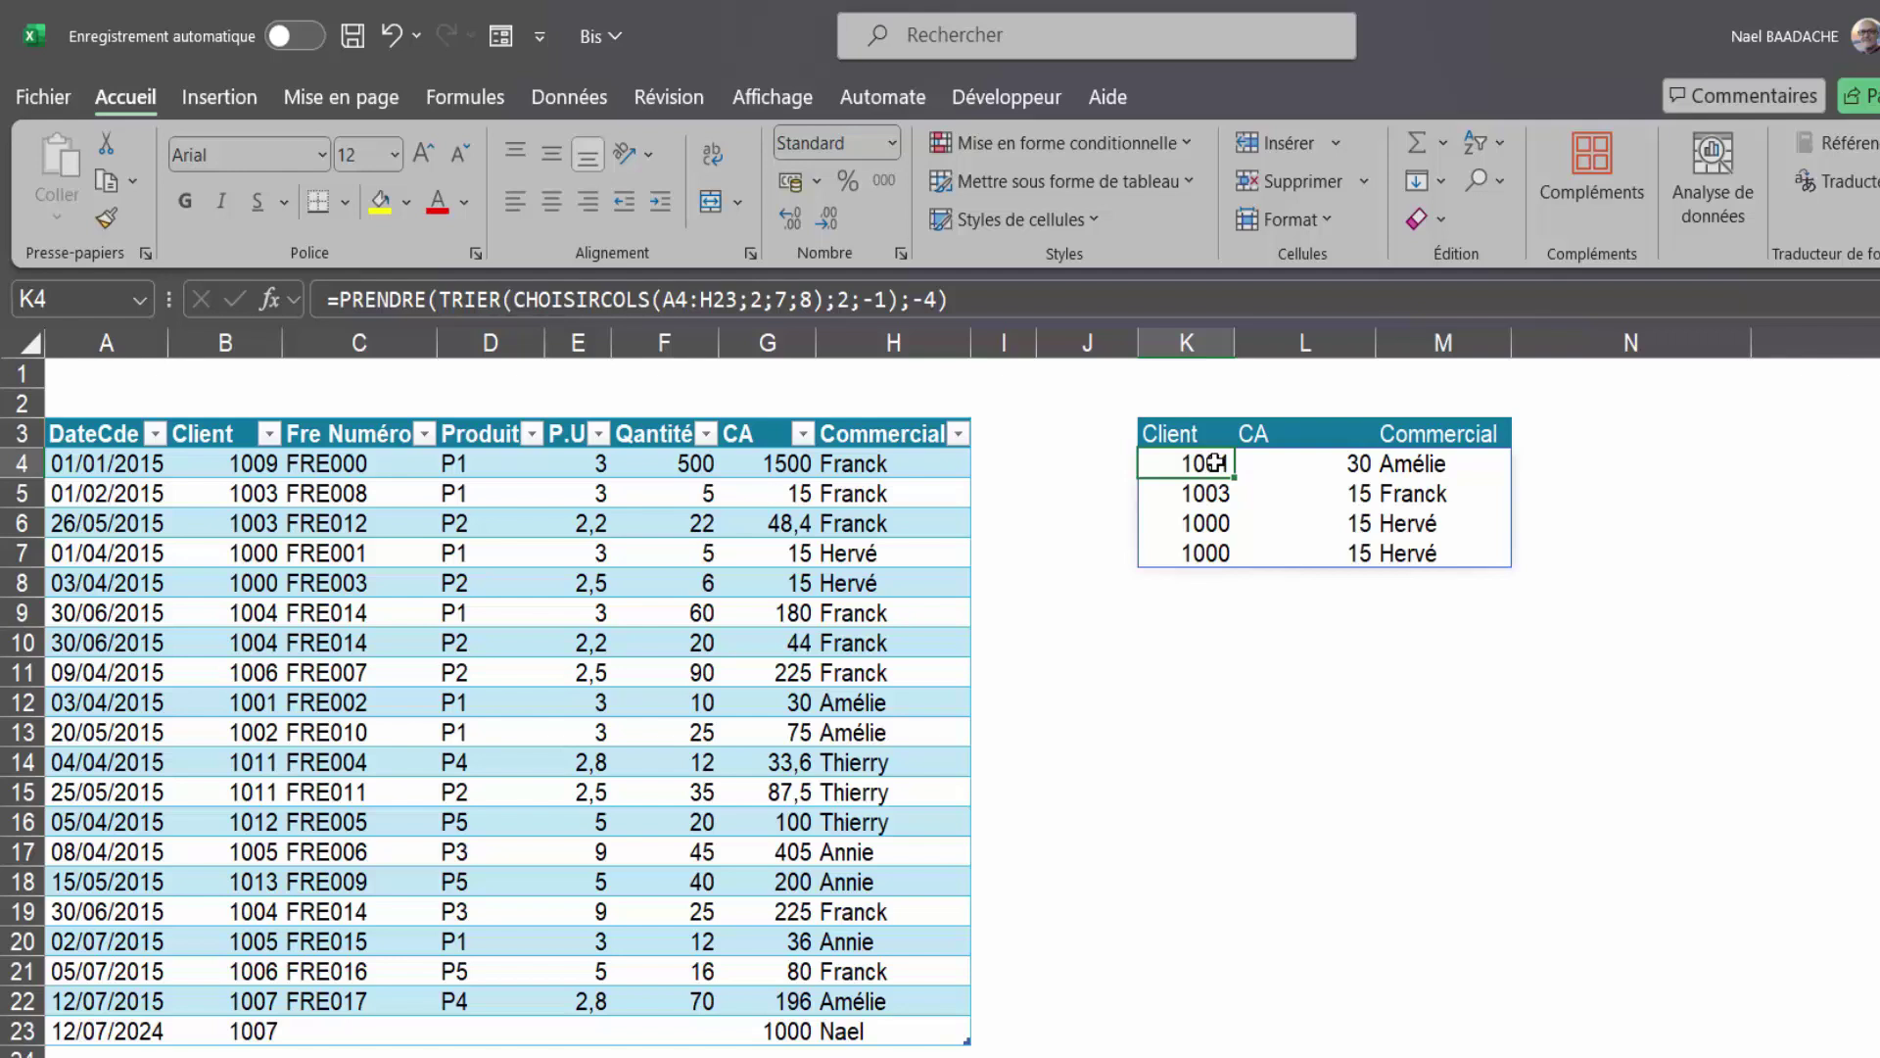
pyautogui.click(1630, 702)
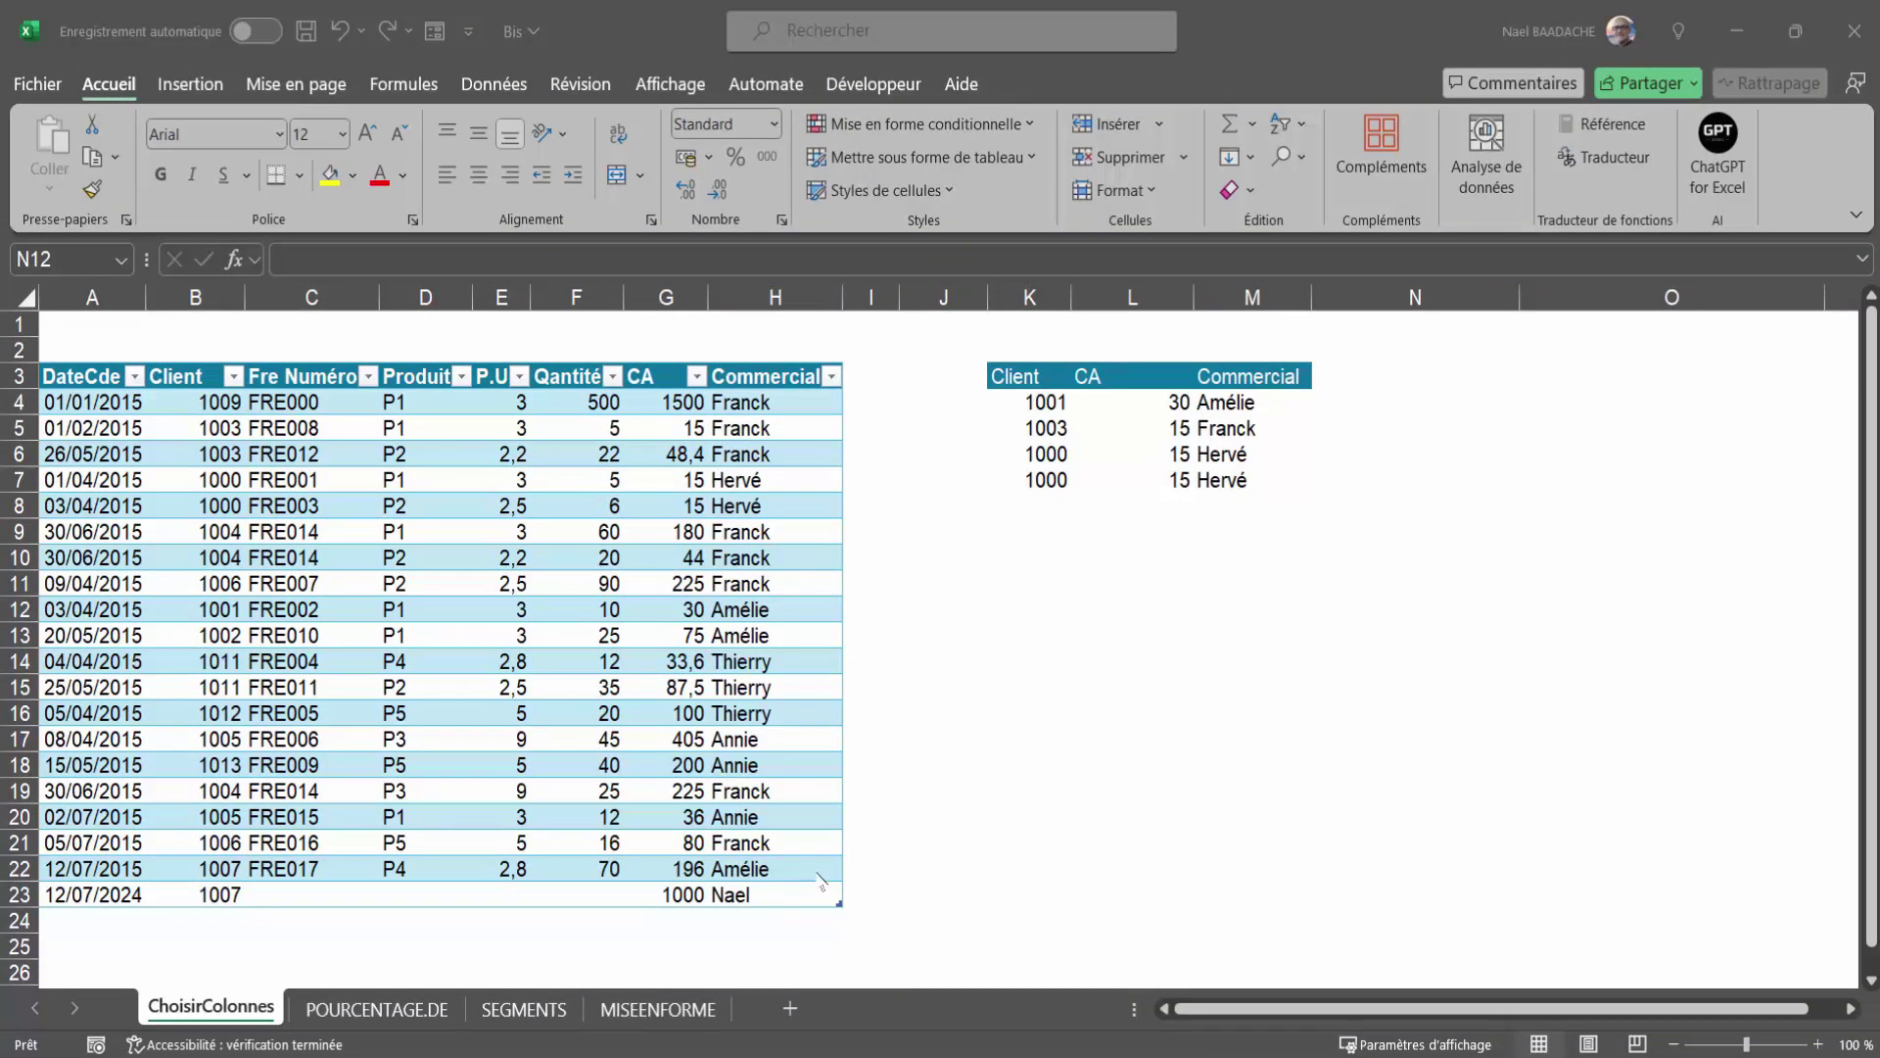
# Step: On the POURCENTAGE.DE sheet, total the C.A. values C5:C11 in C13 with SOMME
pyautogui.click(362, 1012)
pyautogui.click(401, 667)
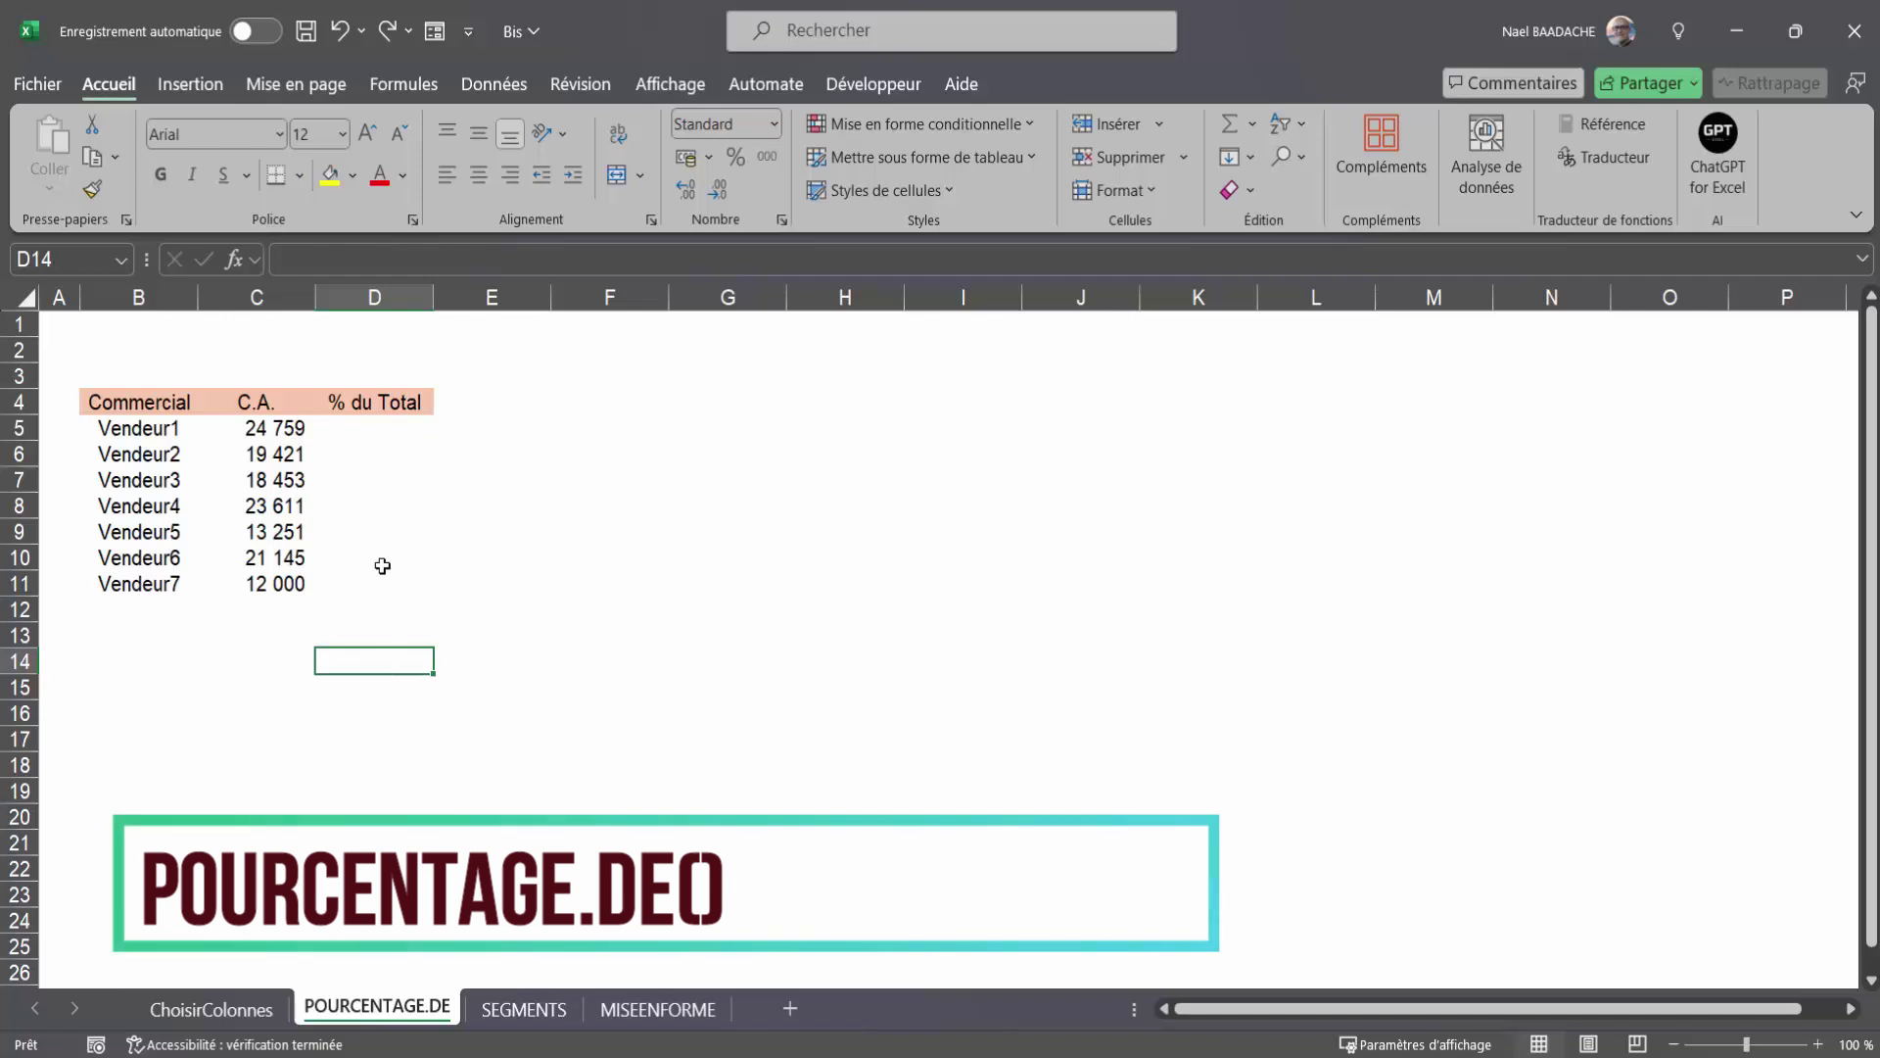
pyautogui.click(341, 432)
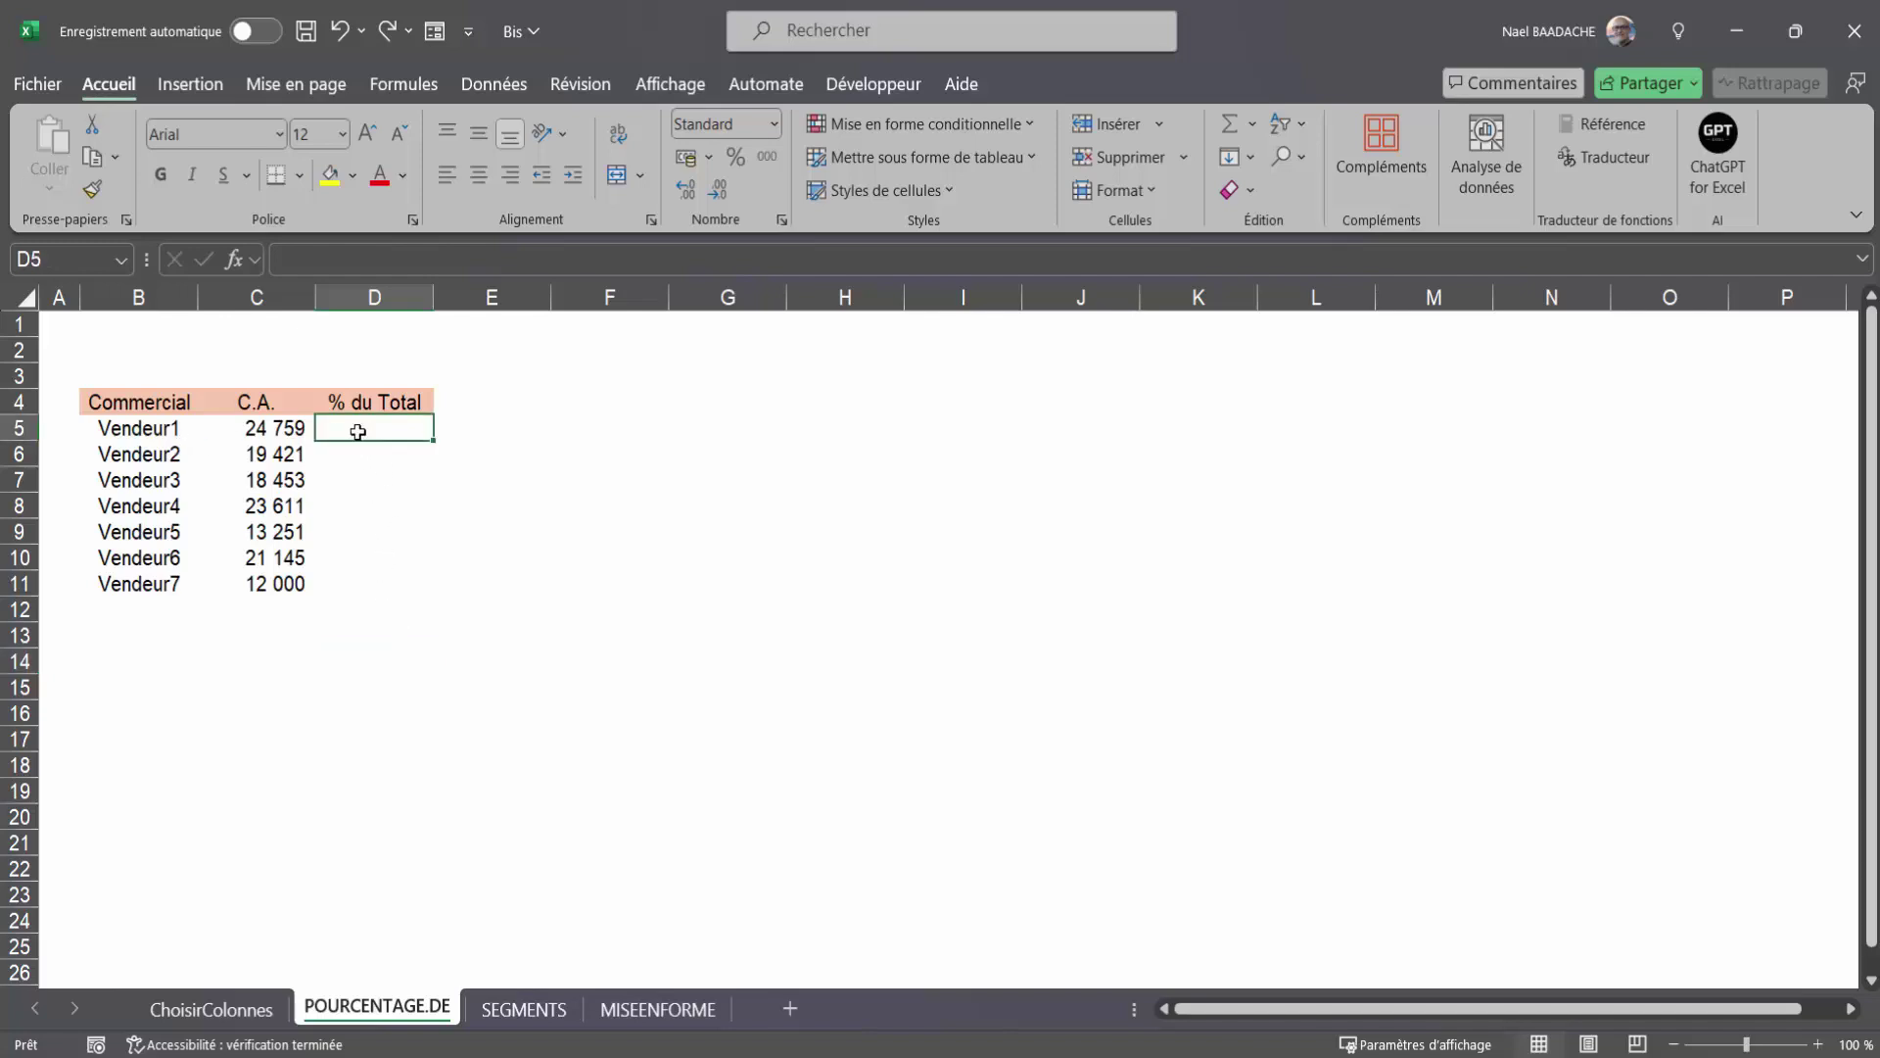
pyautogui.click(270, 631)
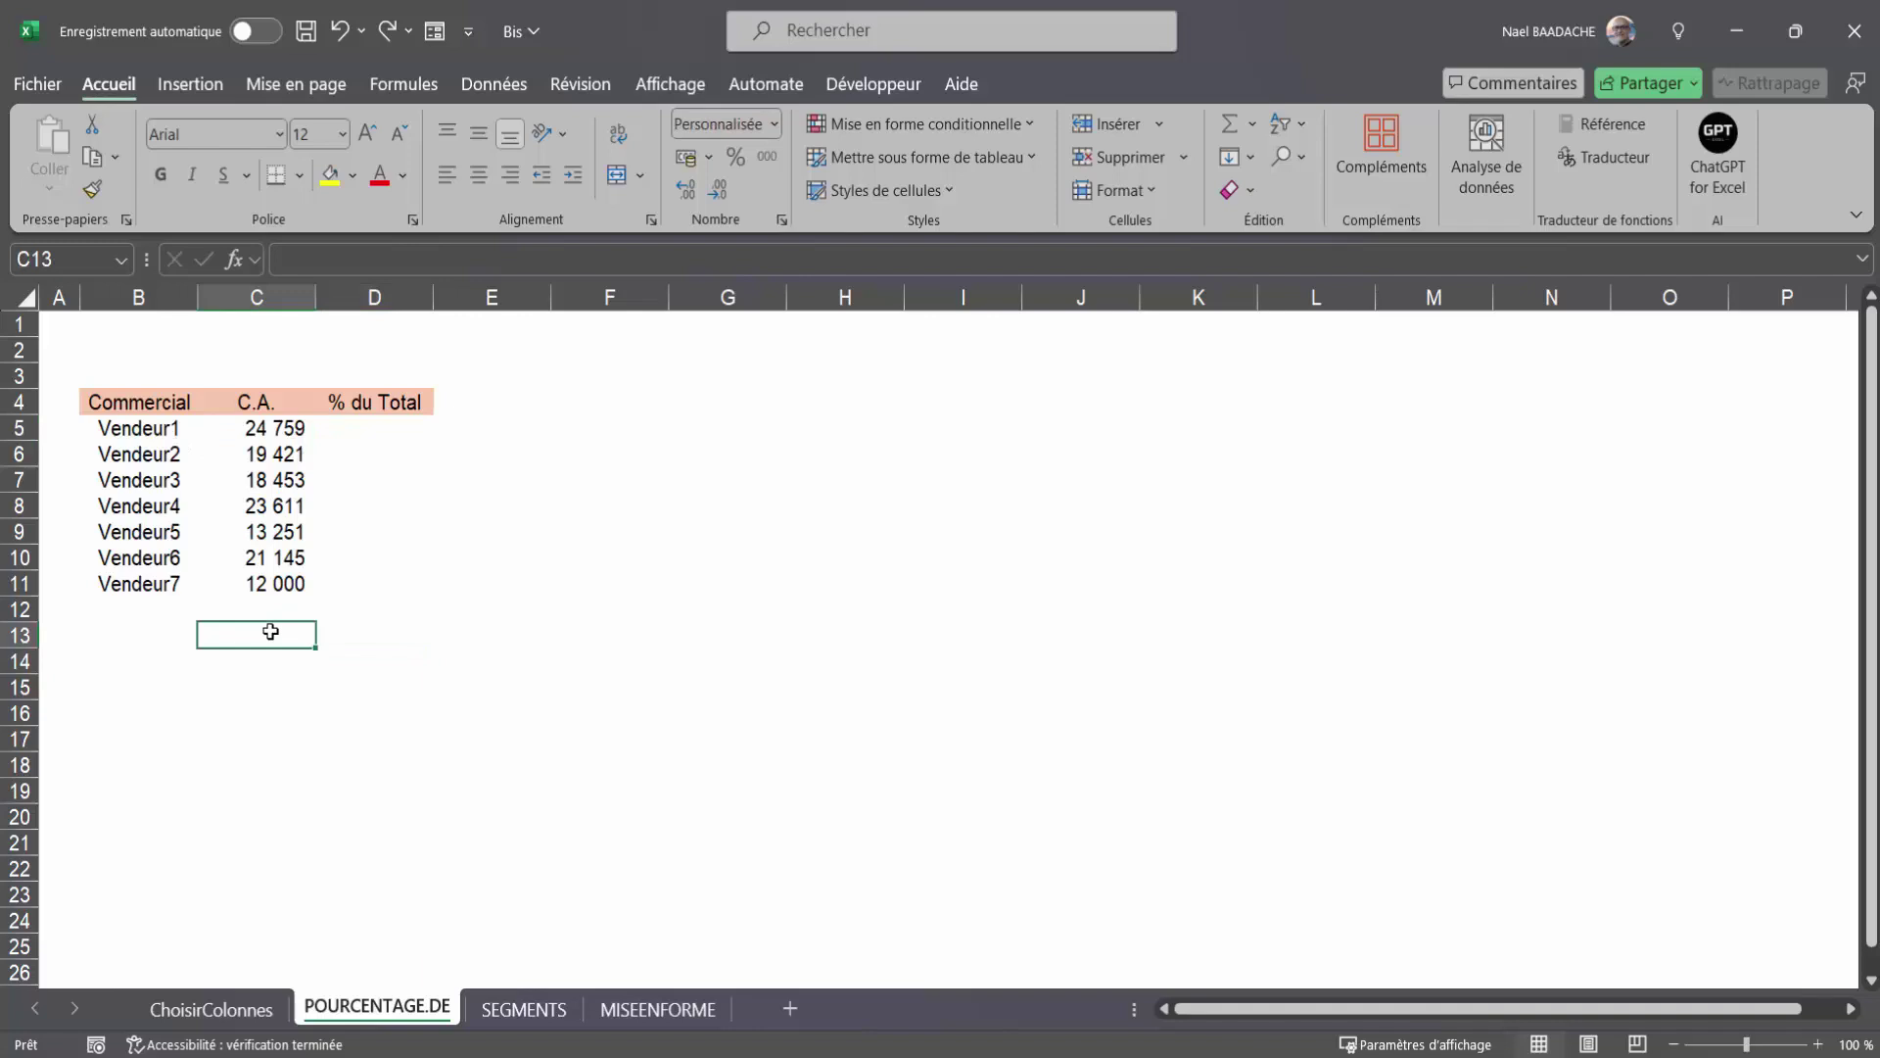
pyautogui.write('=somme(')
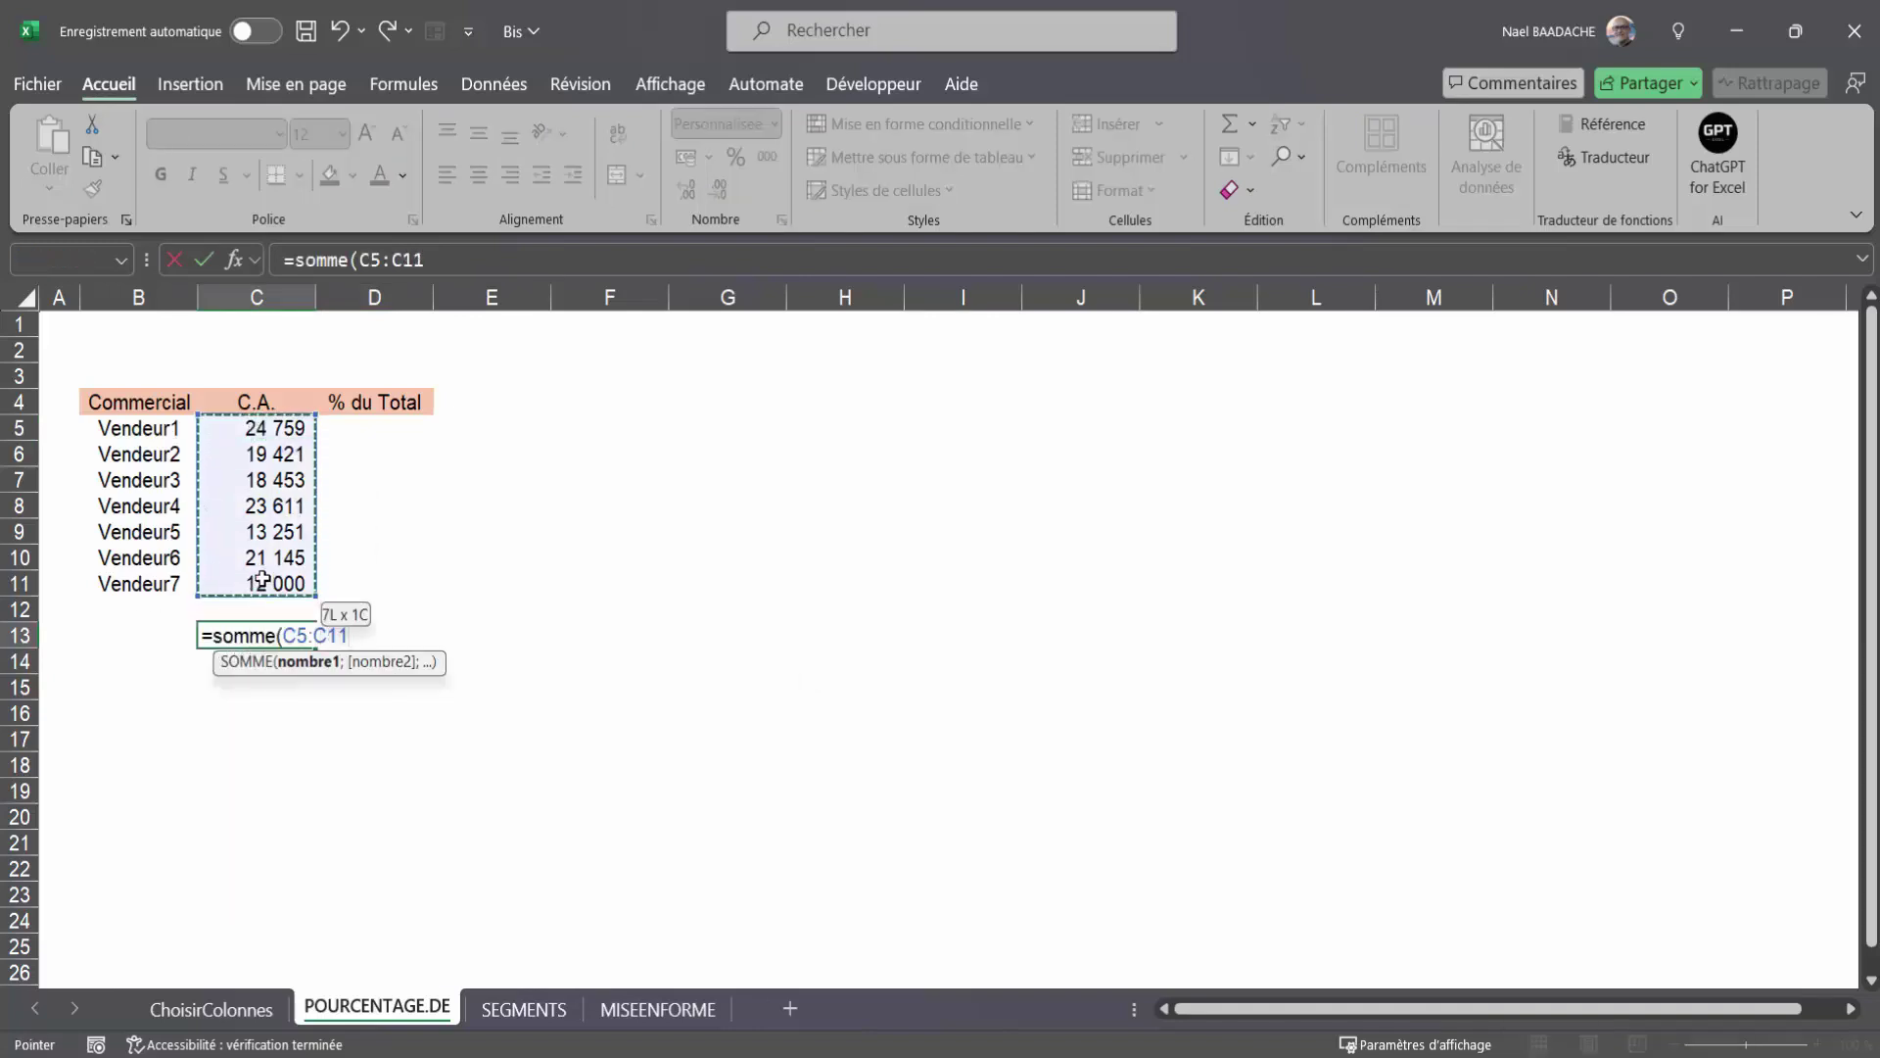
pyautogui.press('Return')
# Step: Fill D5:D11 with =C5/$C$13 for each seller's share, then delete the C13 total
pyautogui.moveTo(376, 429); pyautogui.dragTo(380, 583)
pyautogui.write('=')
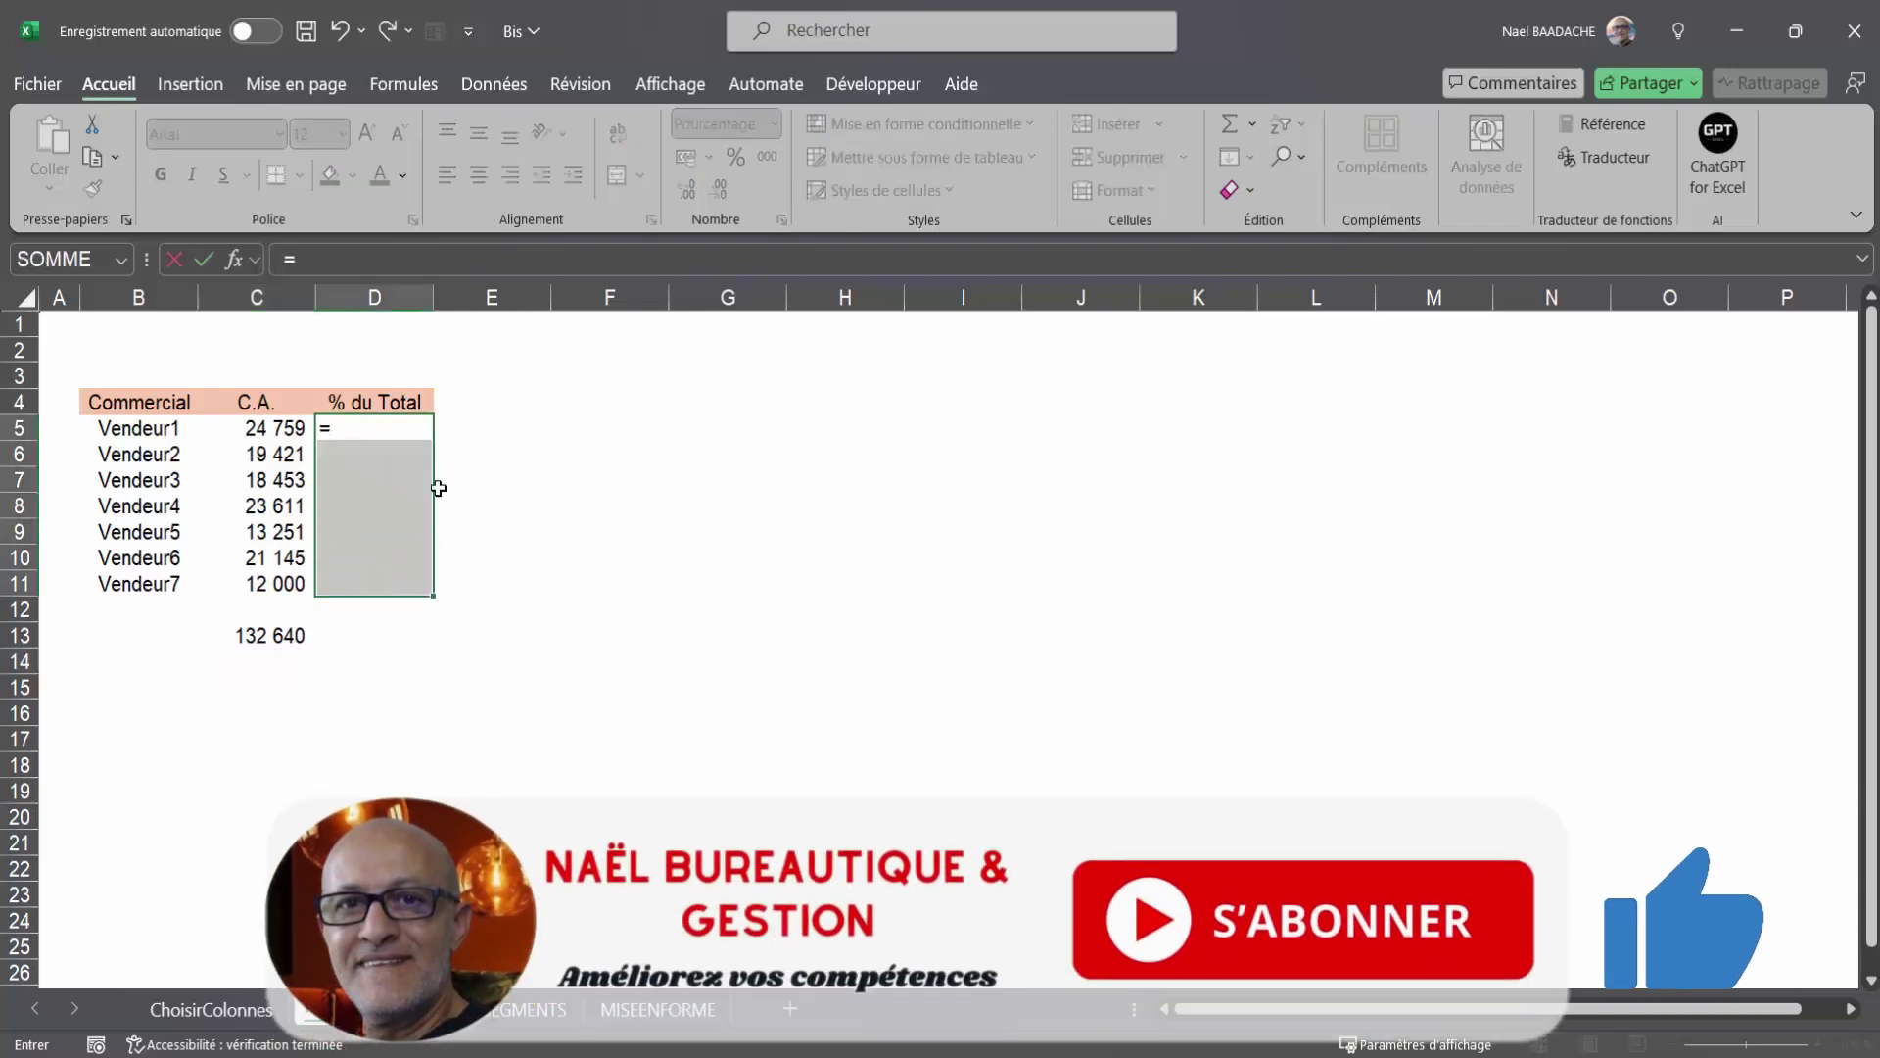
pyautogui.click(284, 441)
pyautogui.write('/')
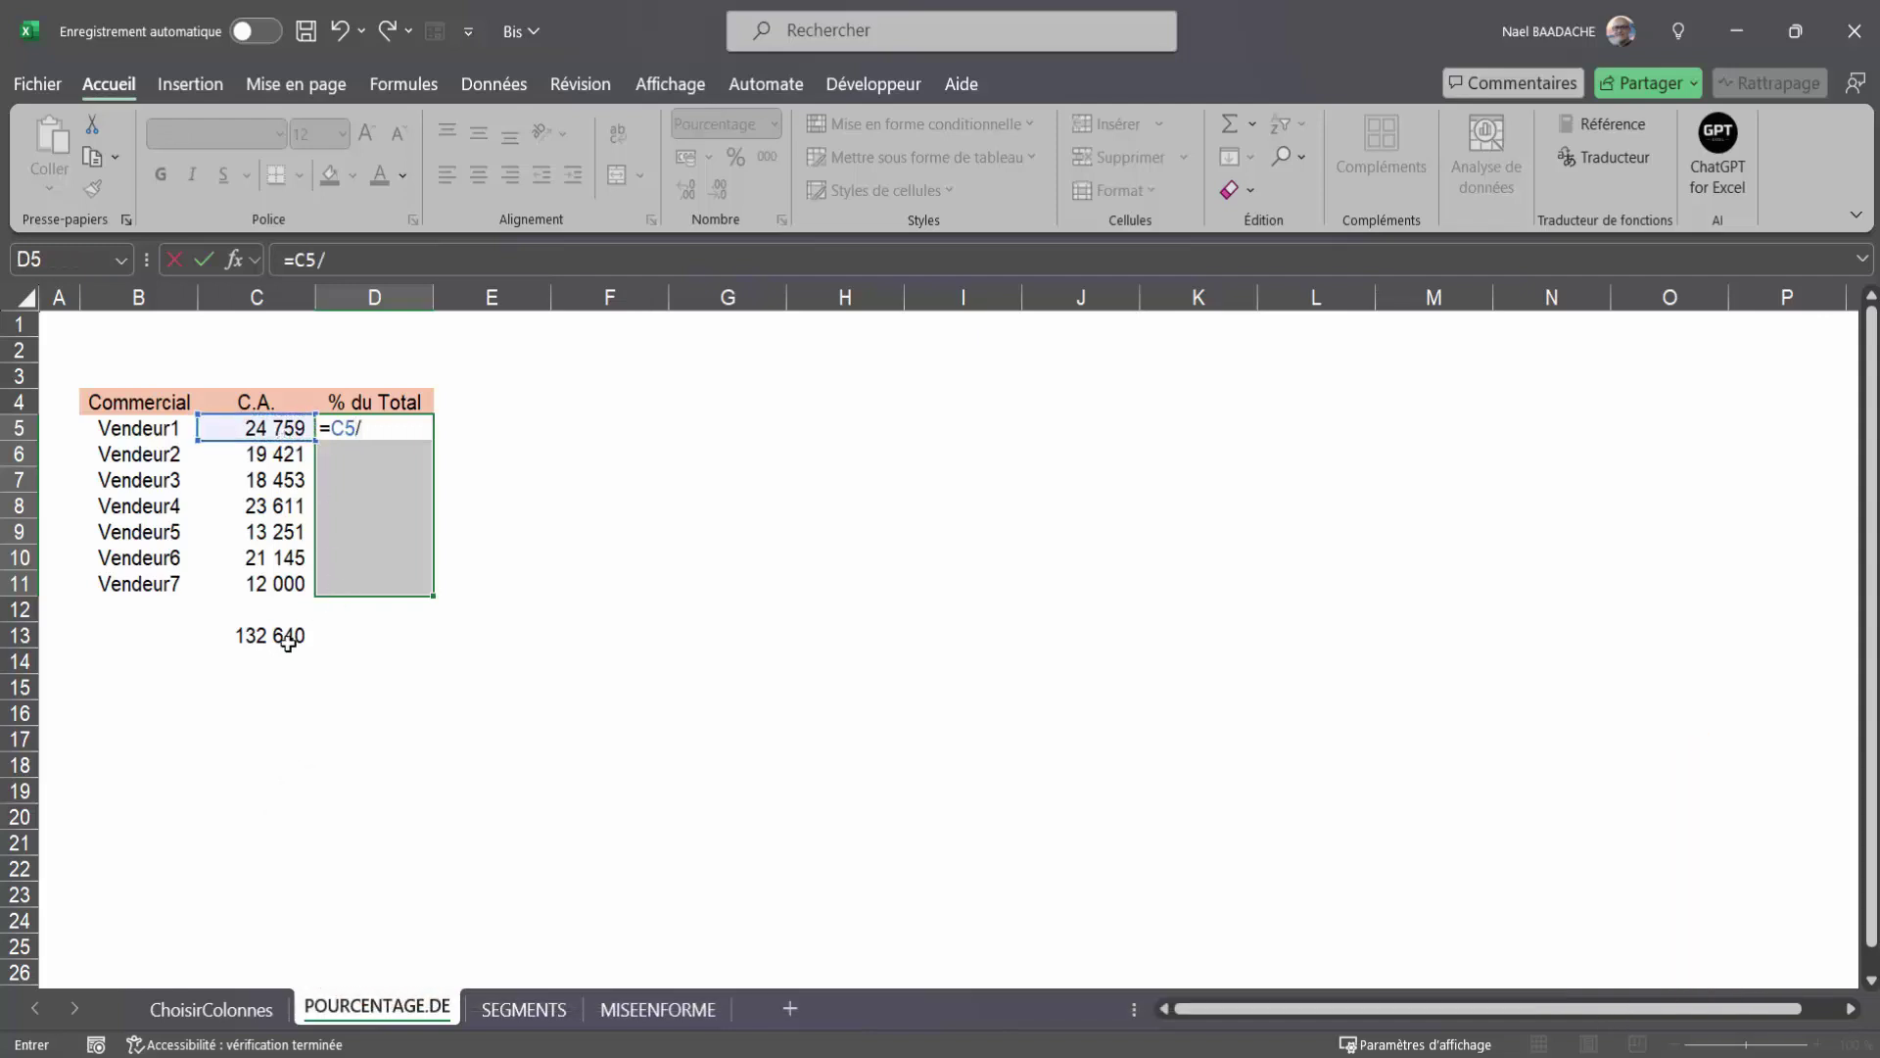
pyautogui.click(286, 638)
pyautogui.press('F4')
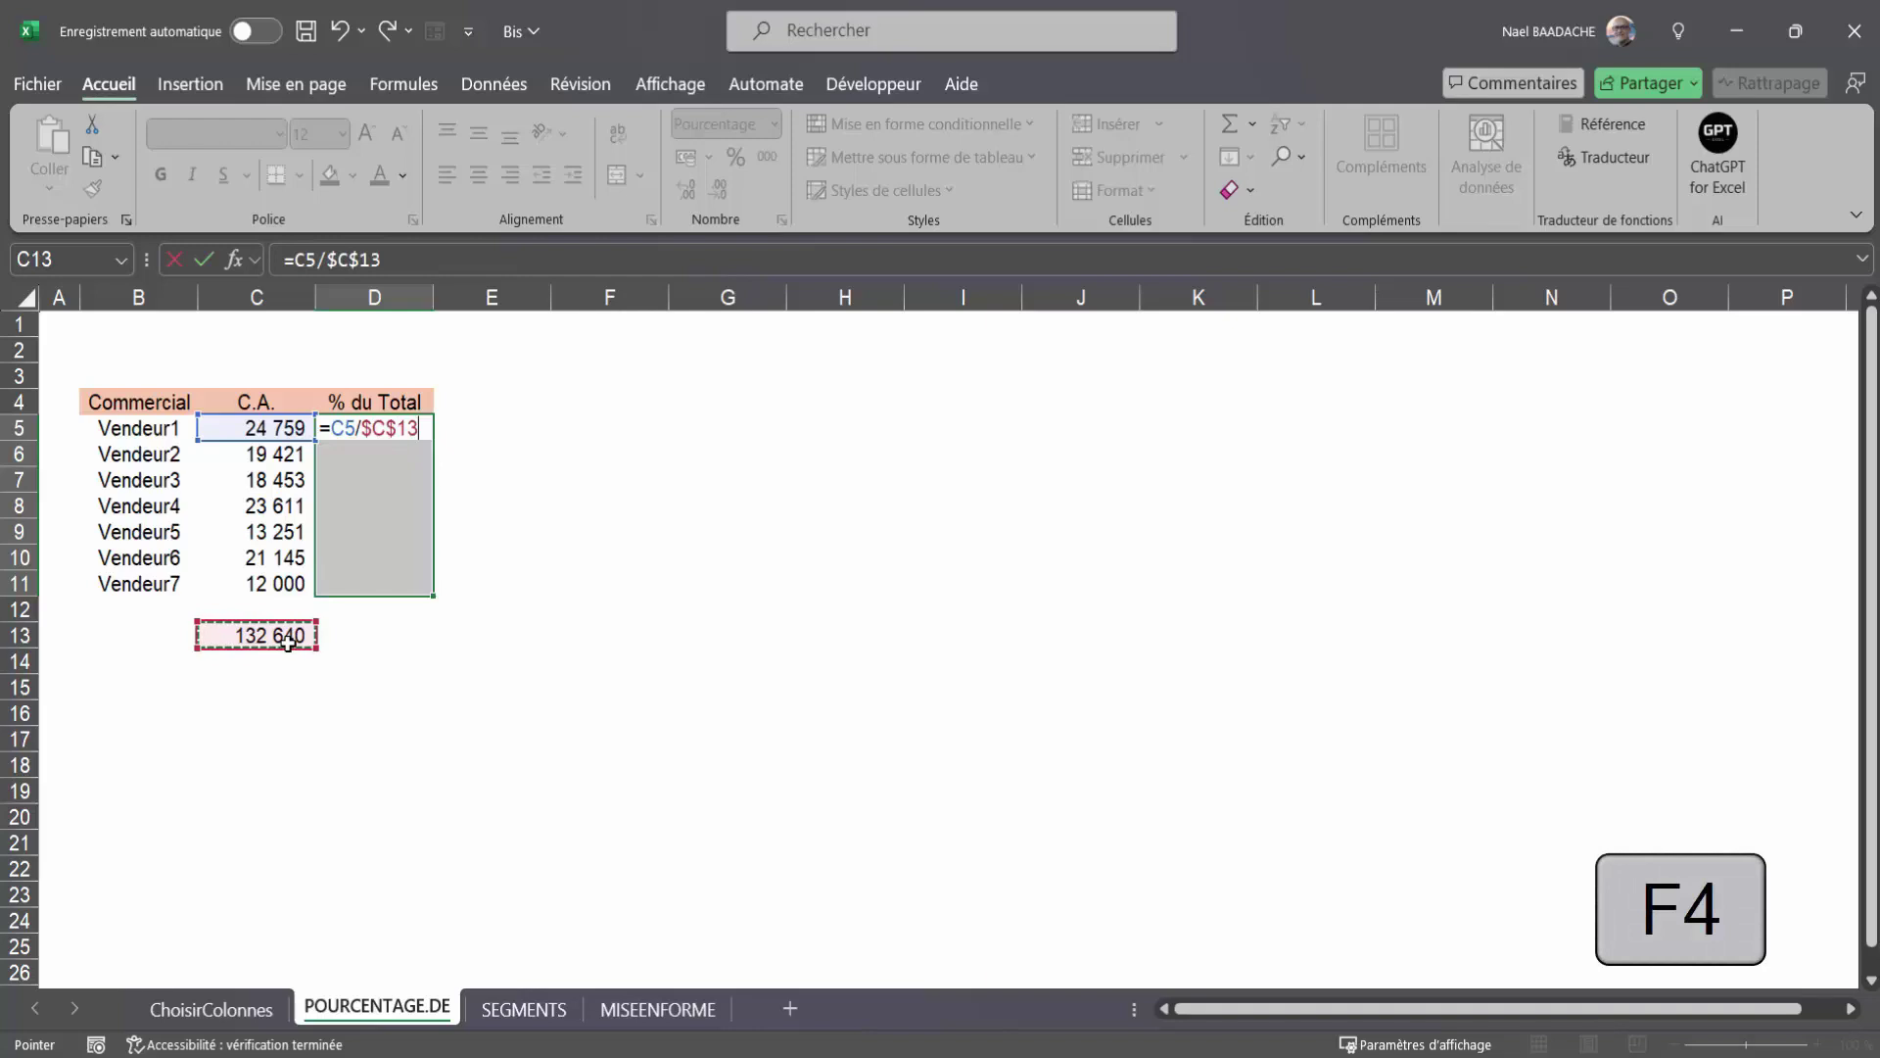
pyautogui.hotkey('ctrl', 'Return')
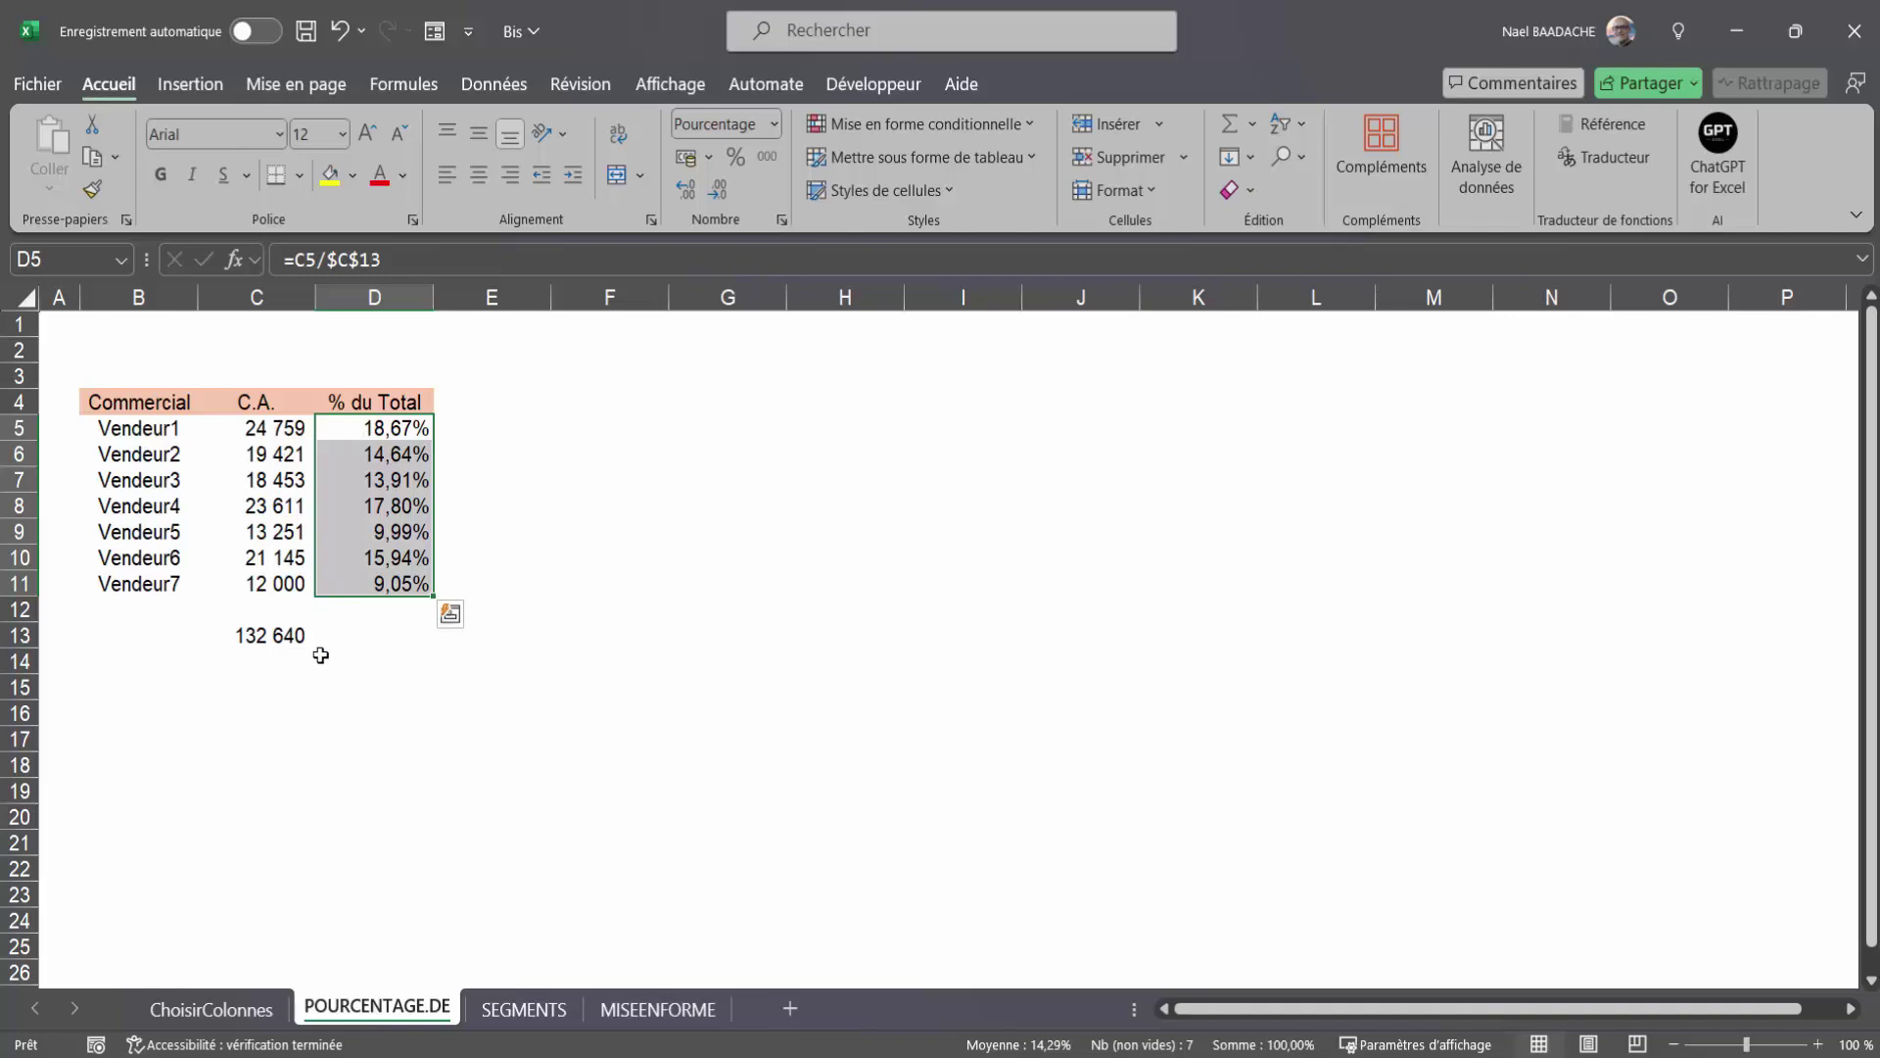
pyautogui.click(284, 641)
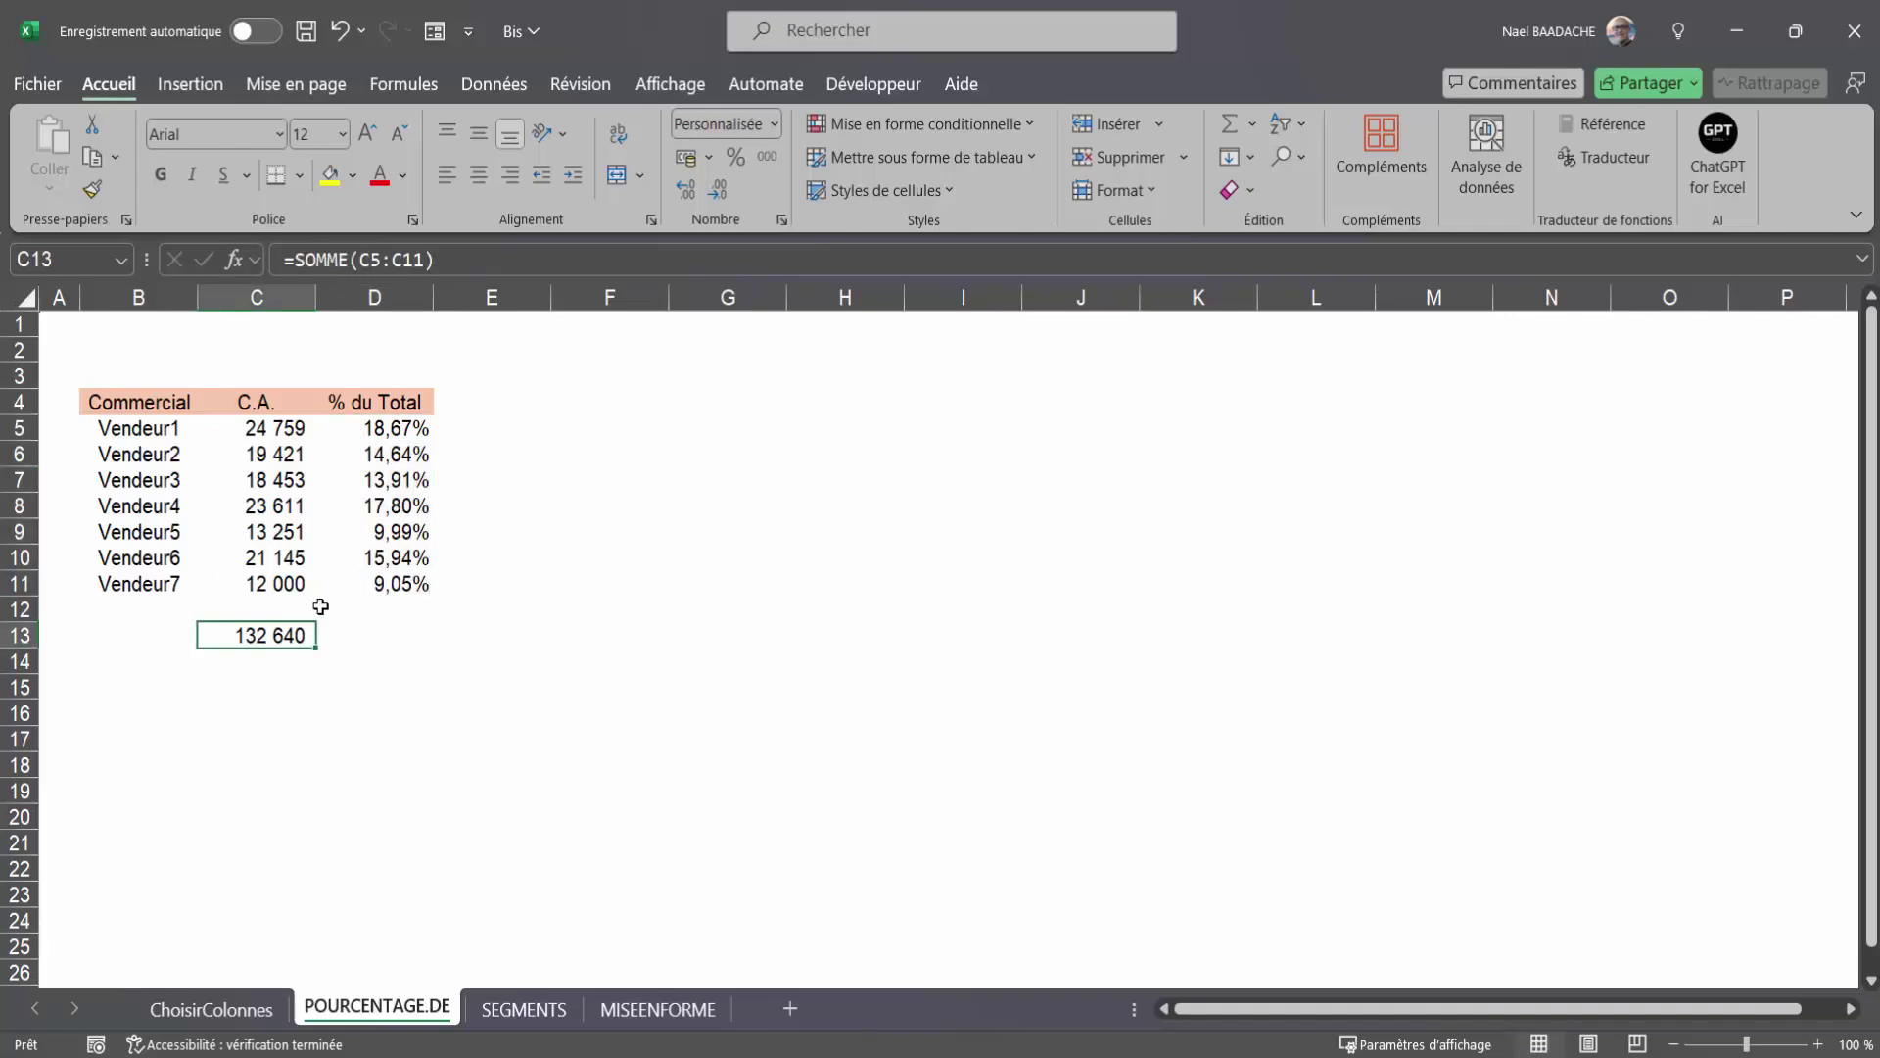
pyautogui.press('Delete')
# Step: Clear the #DIV/0! results from D5:D11
pyautogui.moveTo(374, 428); pyautogui.dragTo(382, 588)
pyautogui.press('Delete')
pyautogui.click(536, 662)
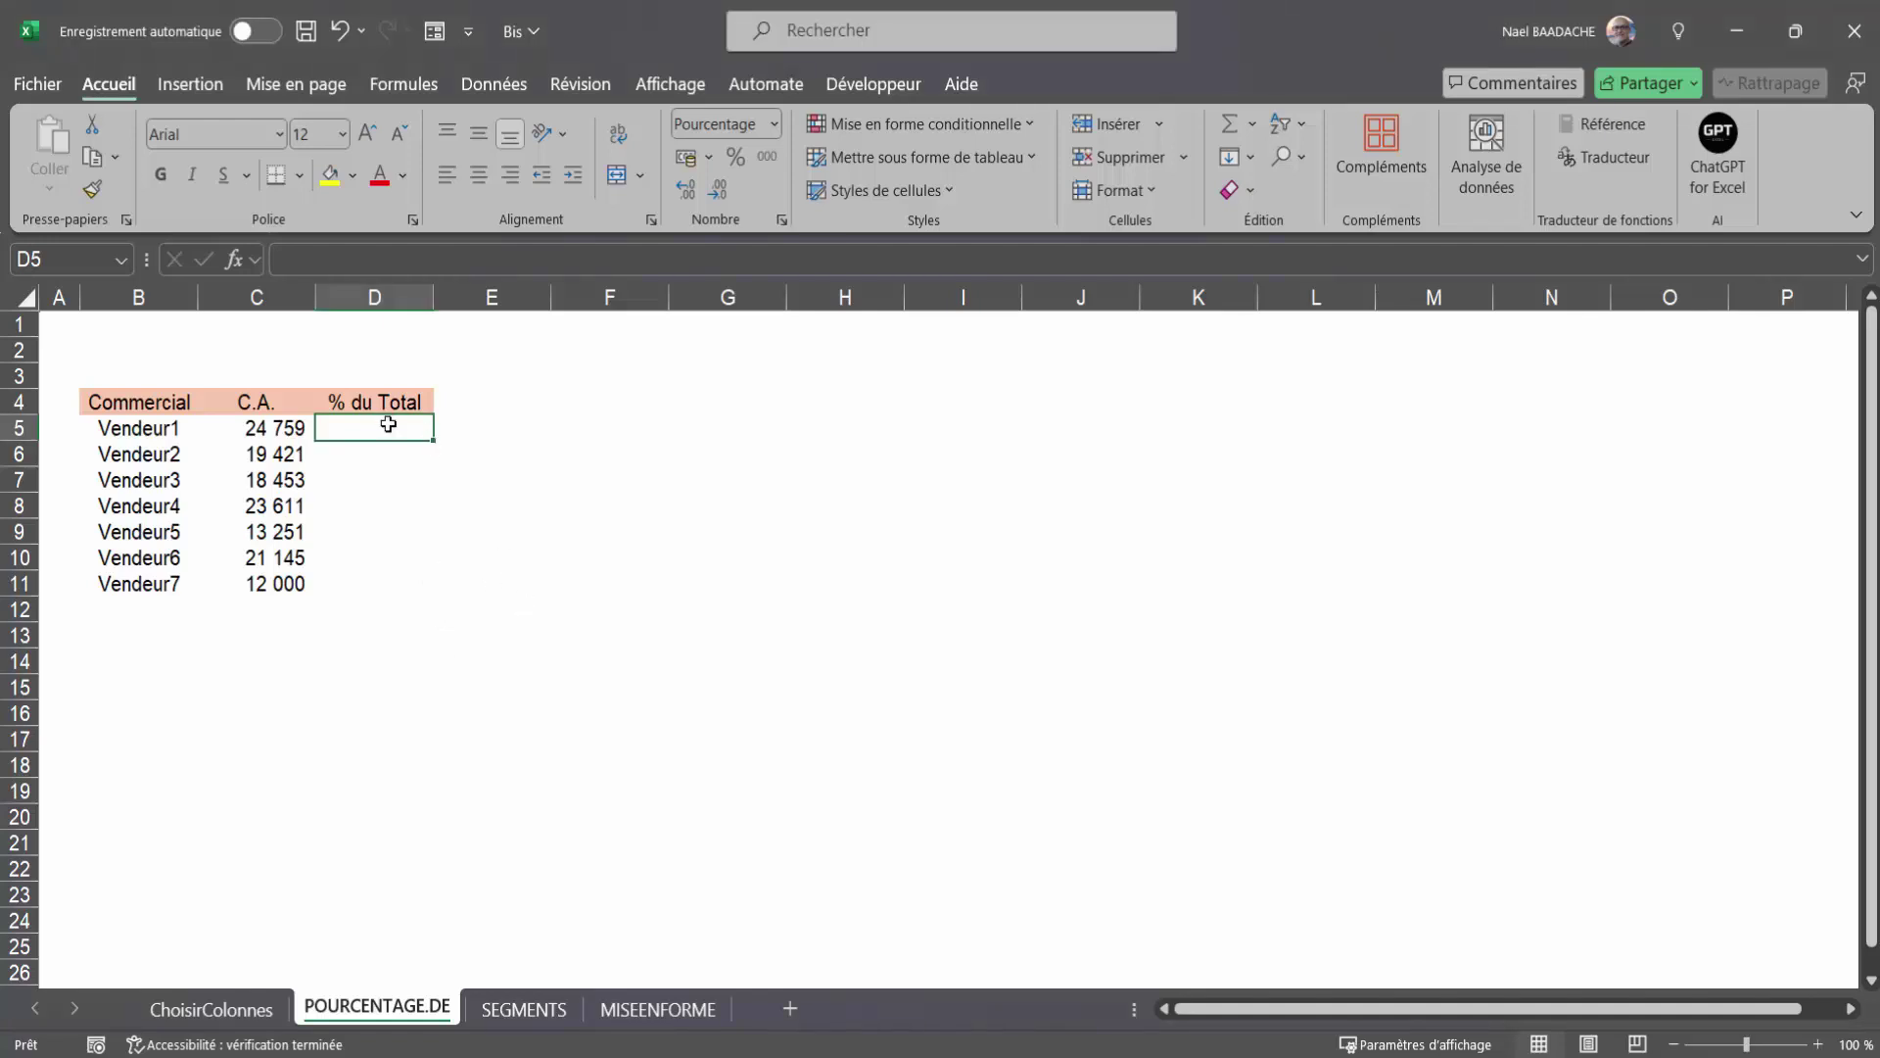
# Step: Fill D5:D11 with =POURCENTAGE.DE(C5;$C$5:$C$11) to show each seller's share of total C.A
pyautogui.moveTo(388, 424); pyautogui.dragTo(368, 587)
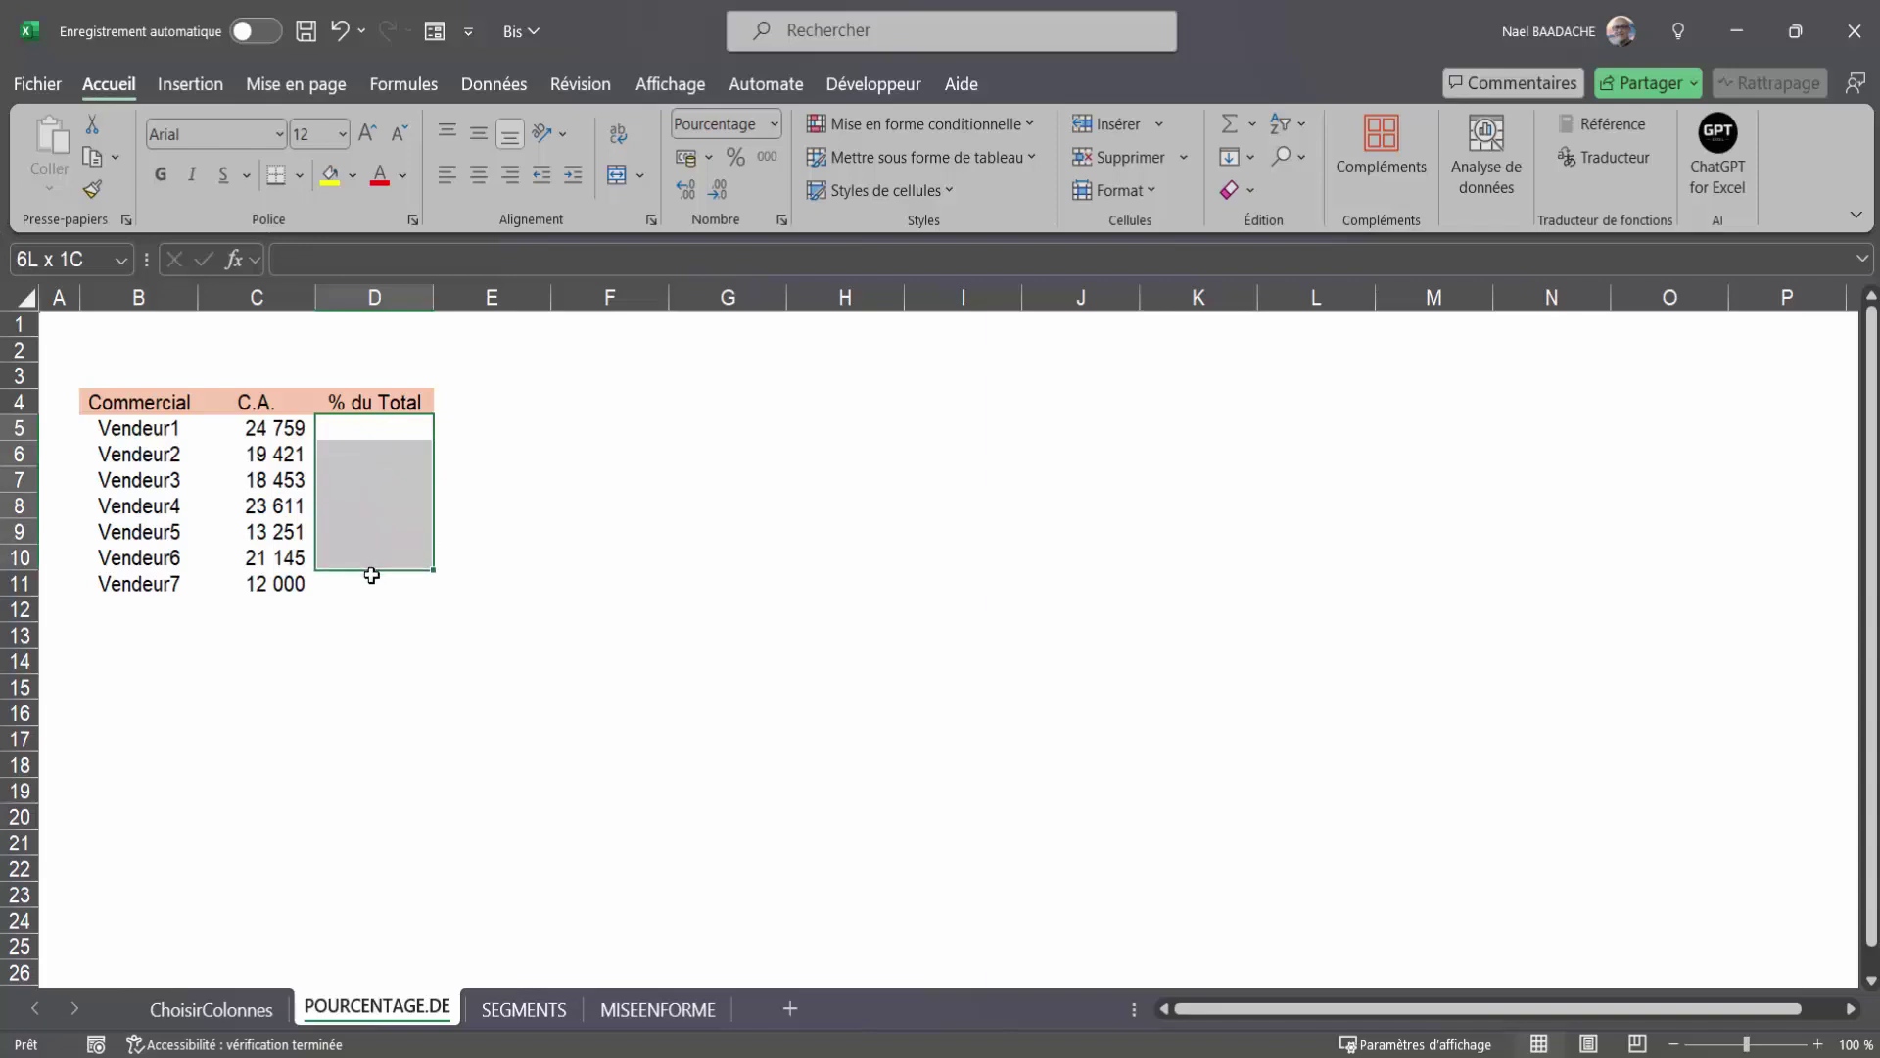
pyautogui.write('=')
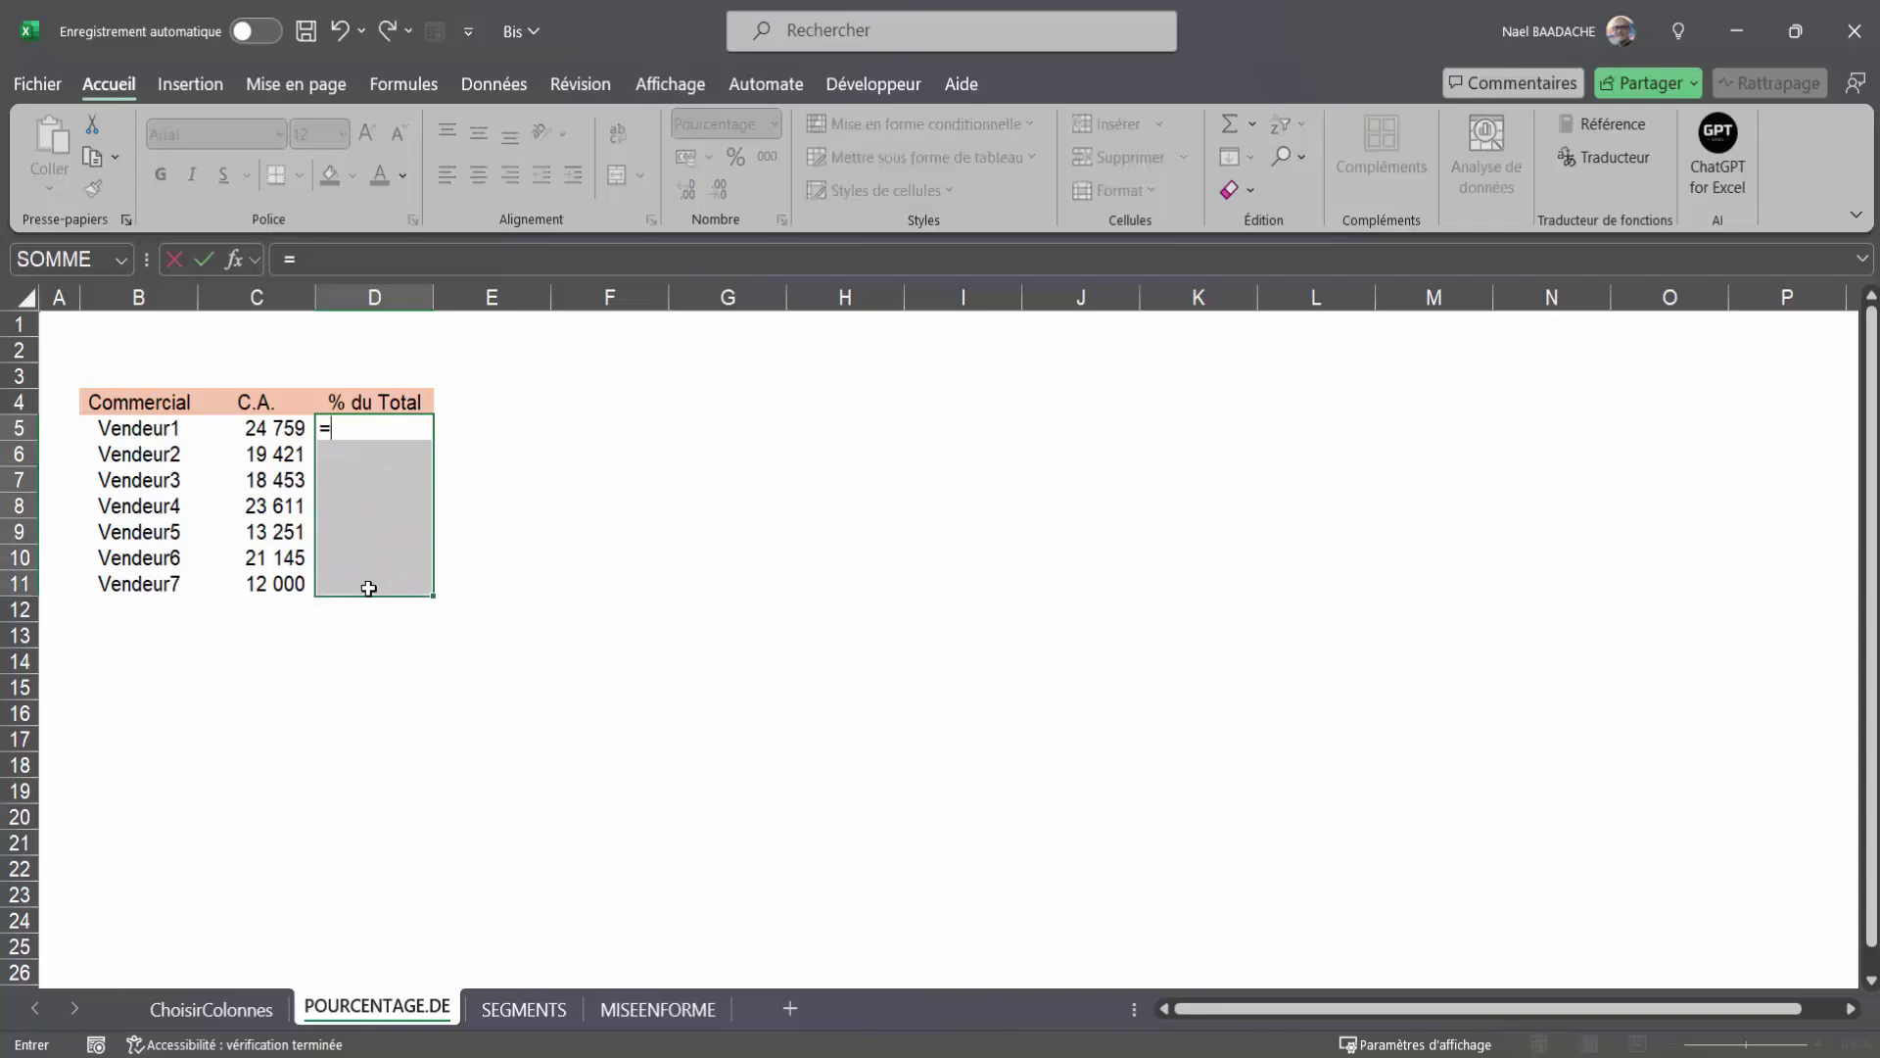
pyautogui.write('pour')
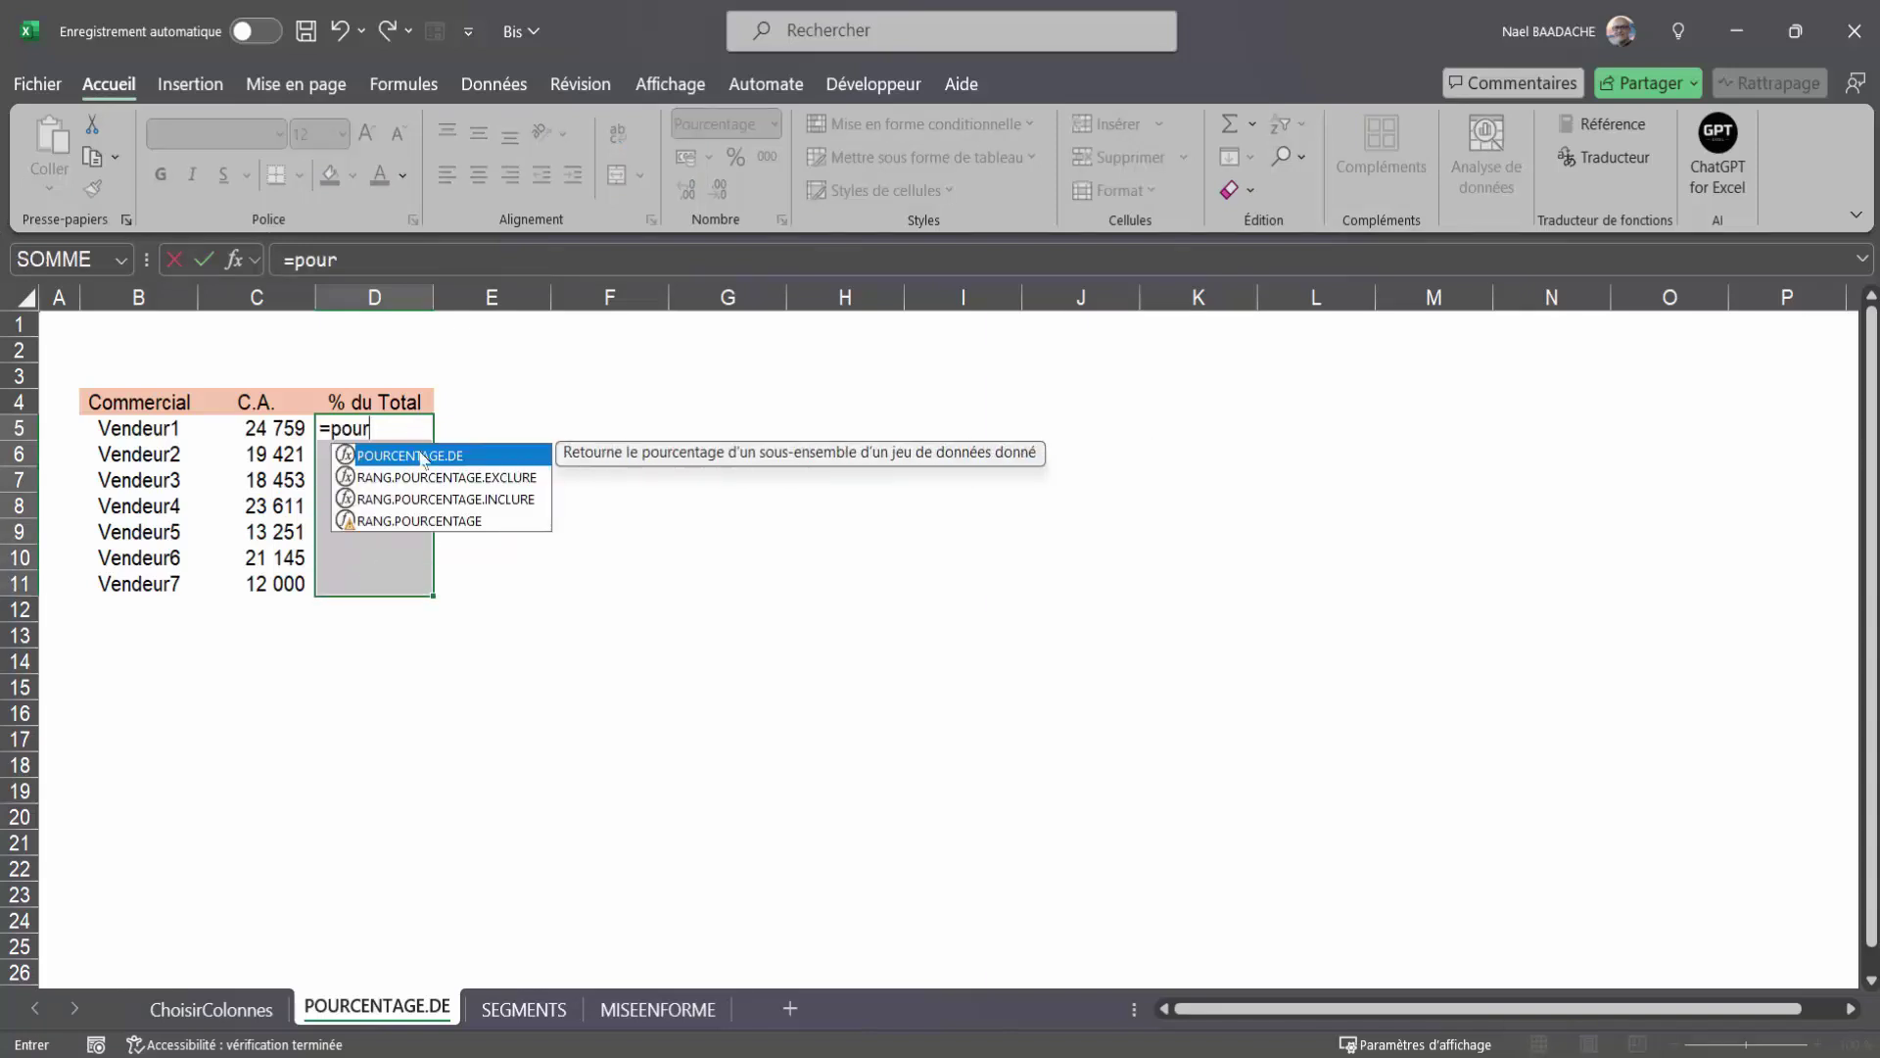
pyautogui.doubleClick(424, 457)
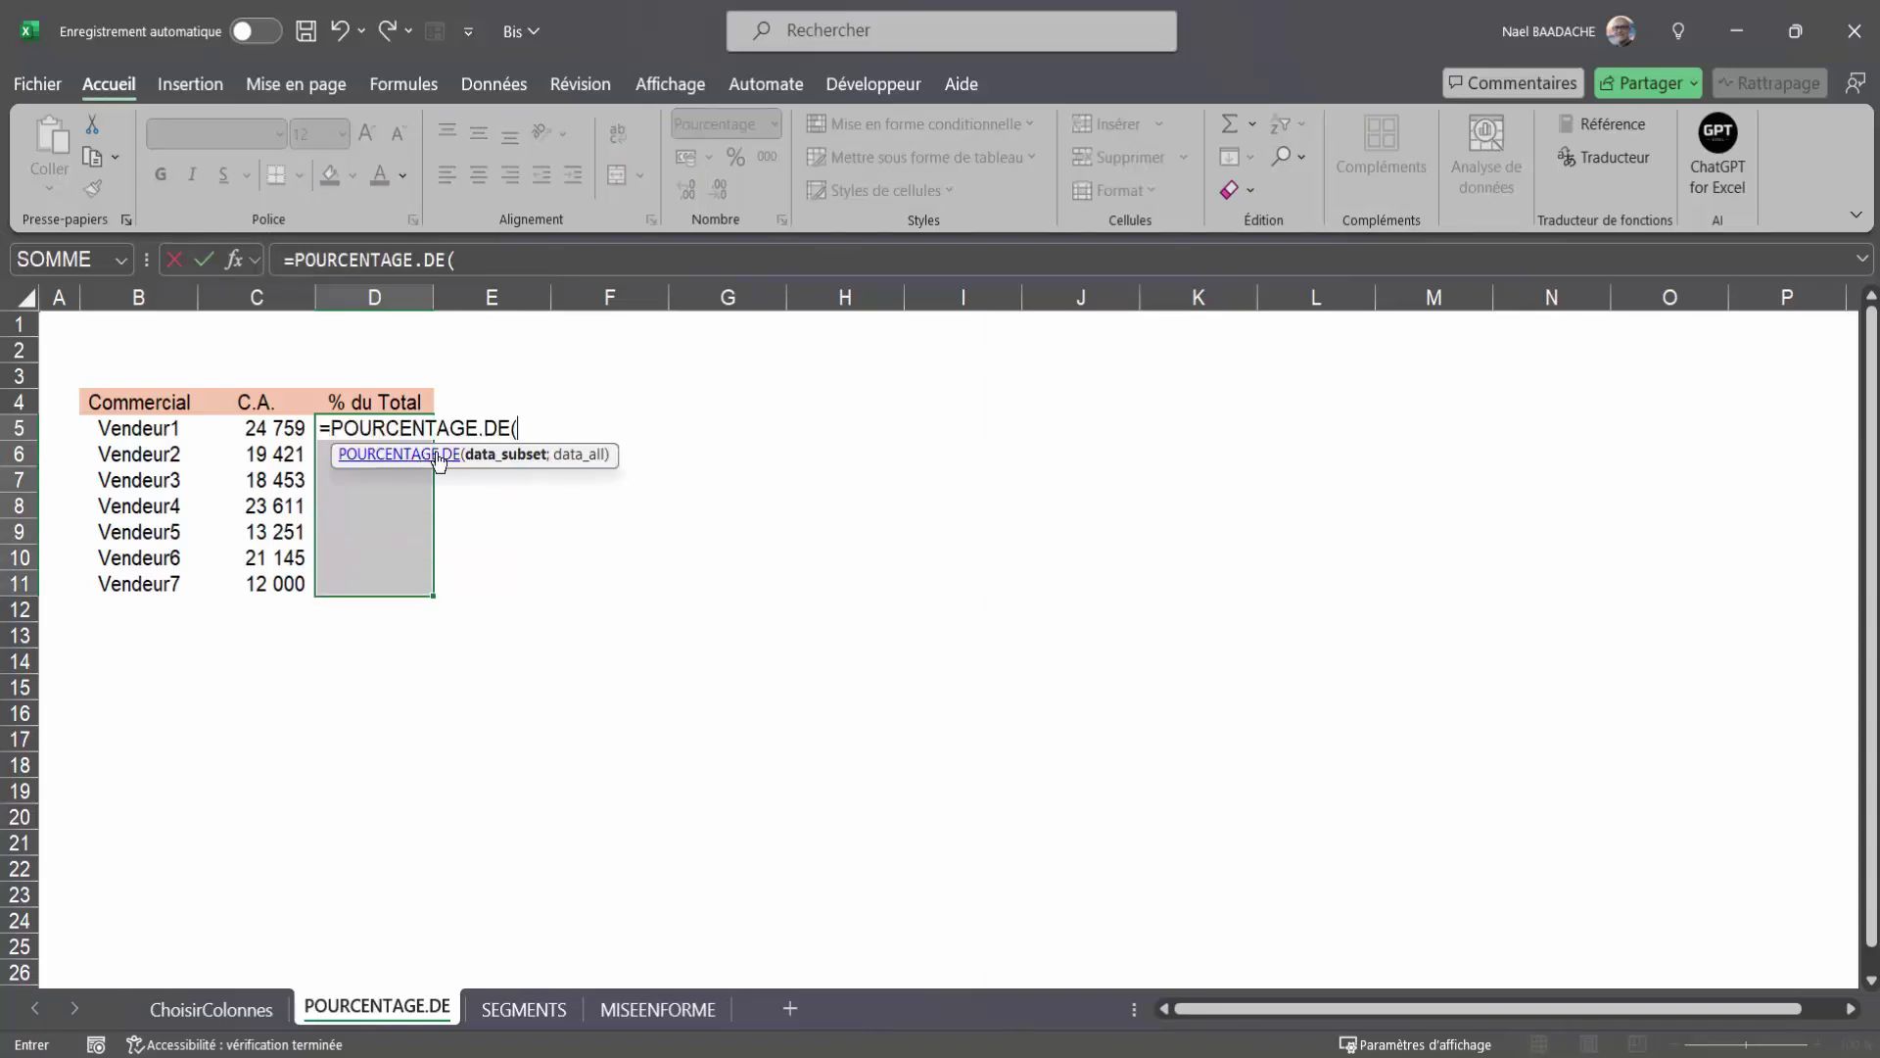
pyautogui.click(271, 428)
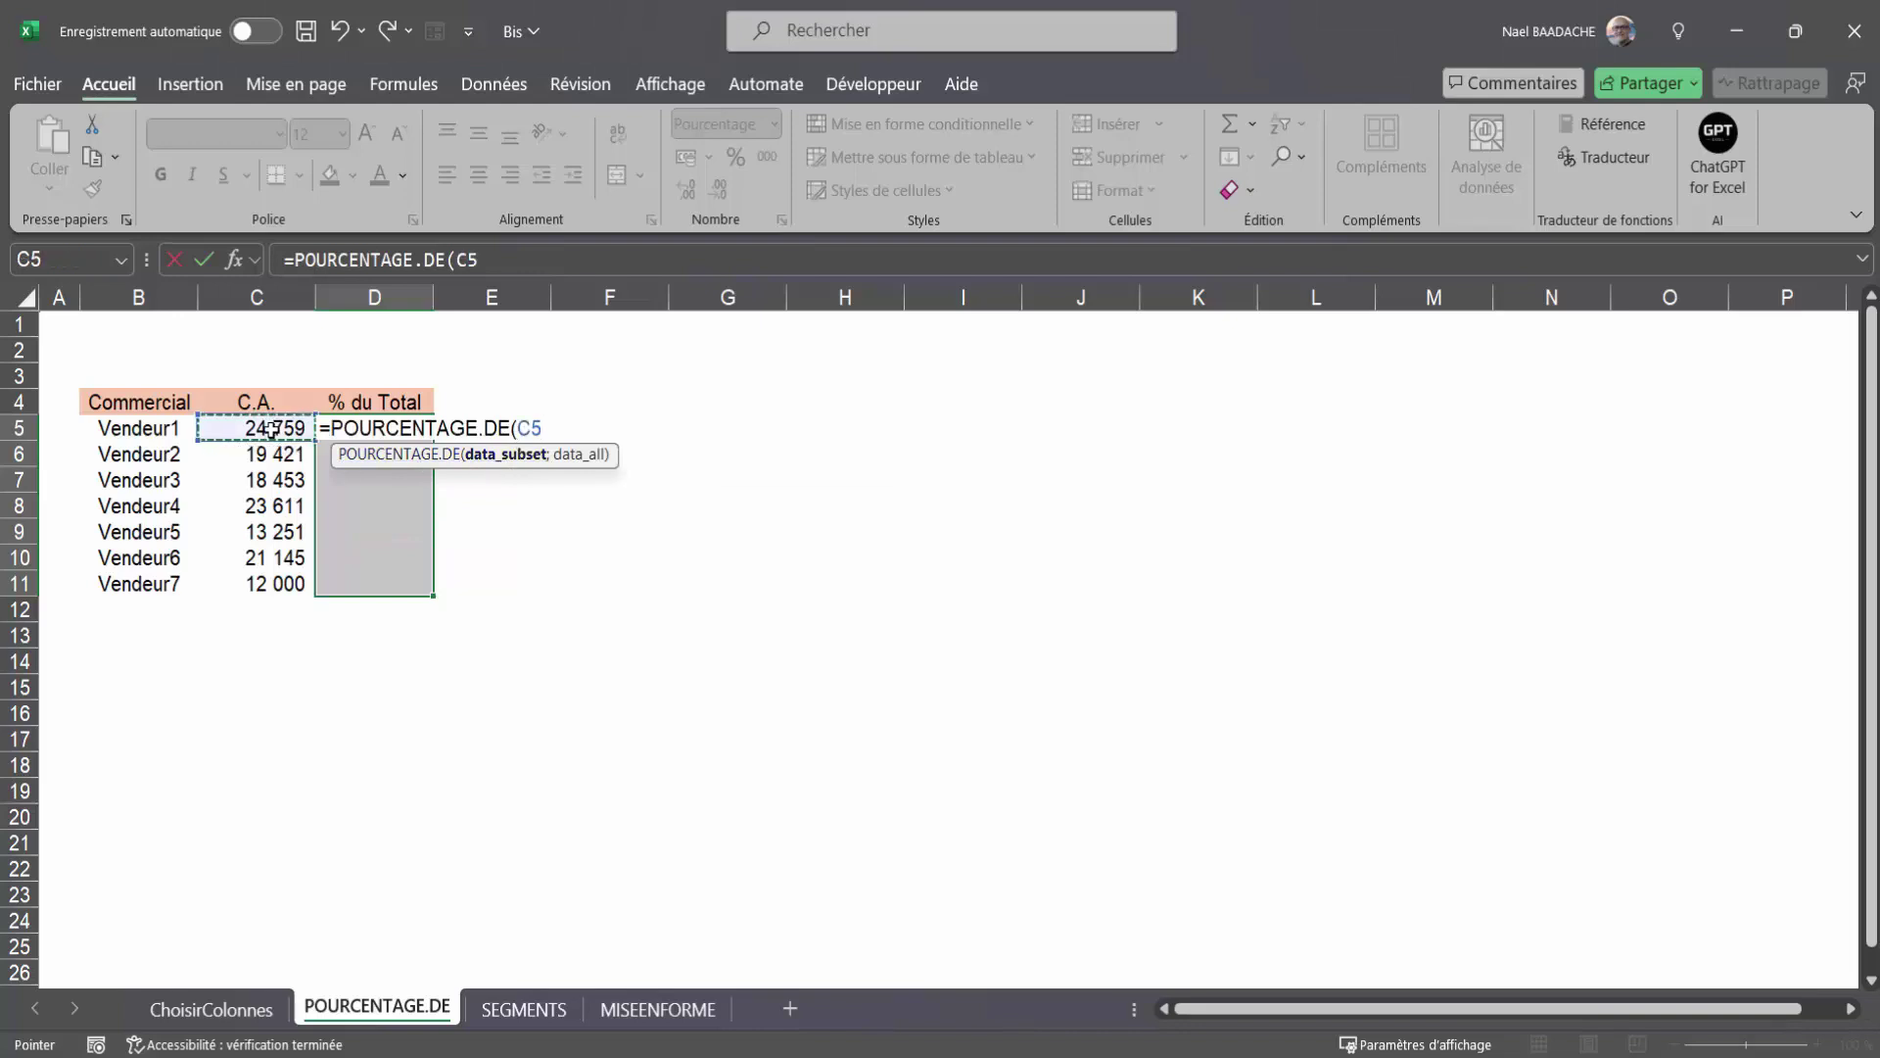
pyautogui.write(';')
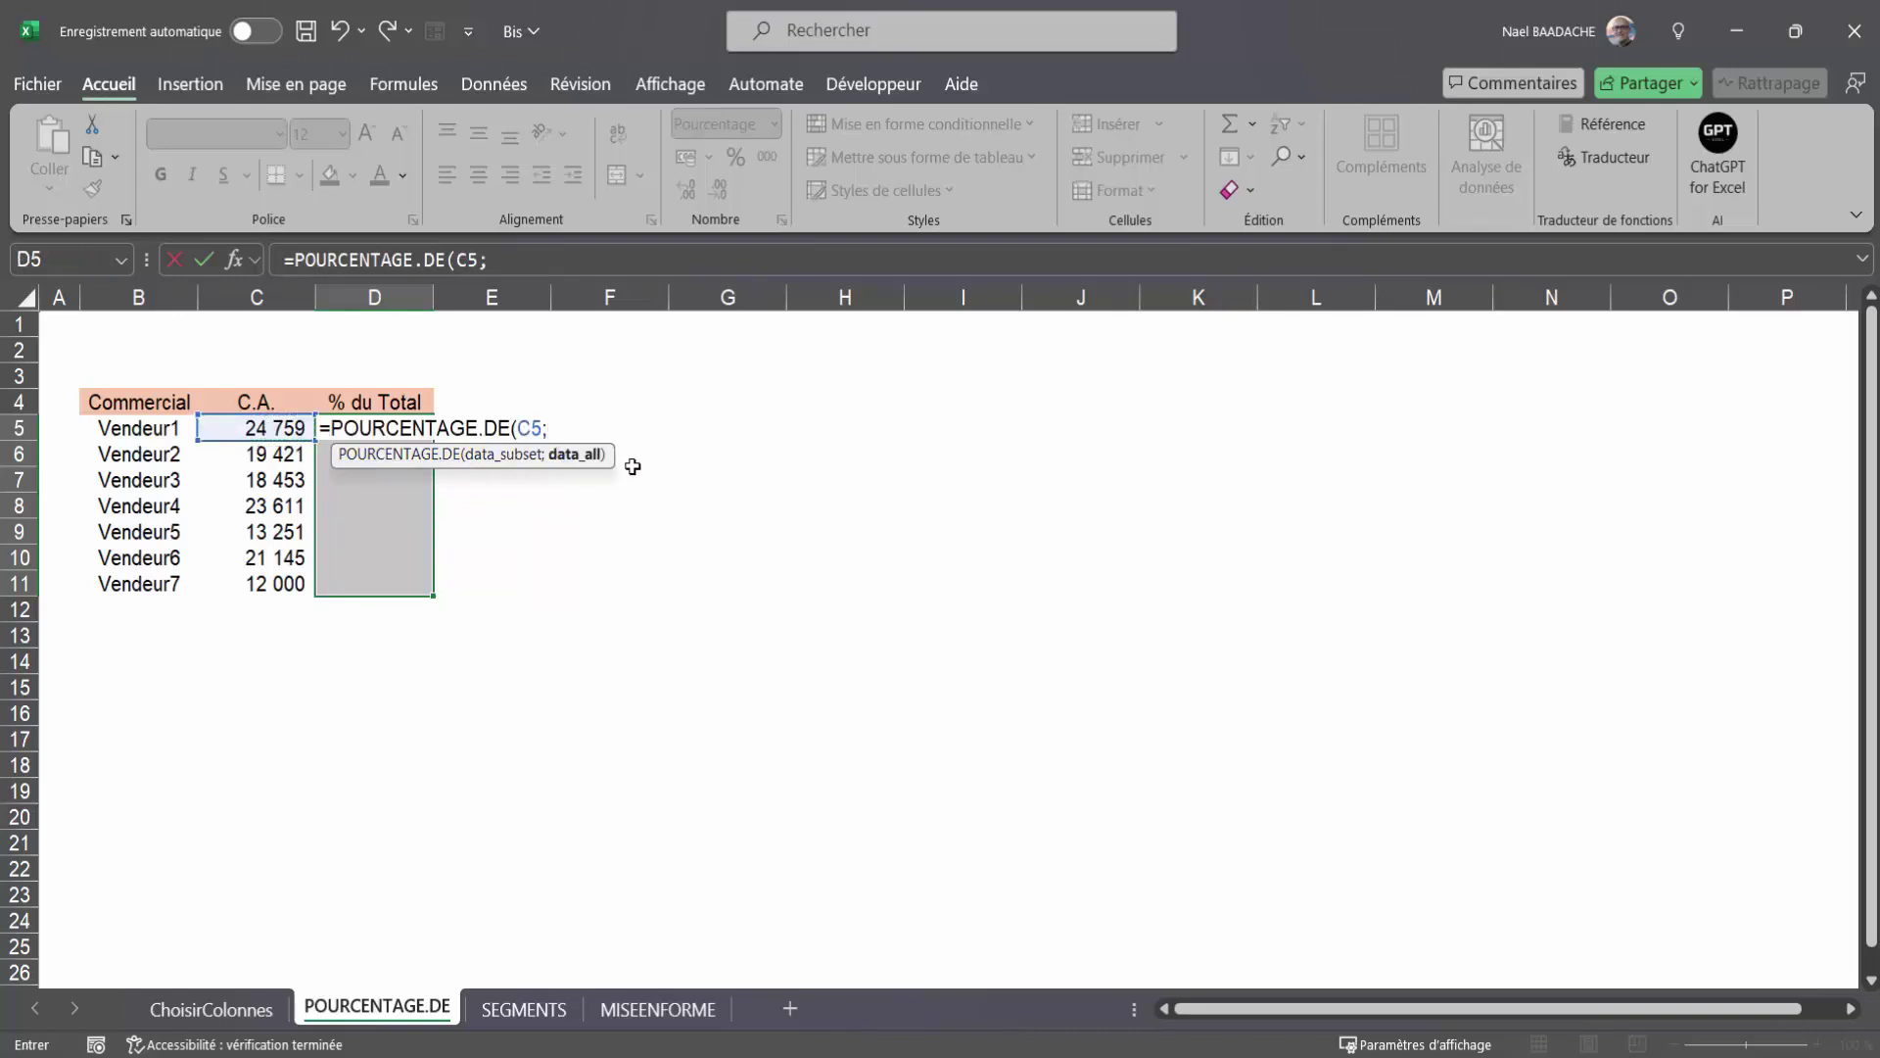
pyautogui.moveTo(236, 424); pyautogui.dragTo(239, 578)
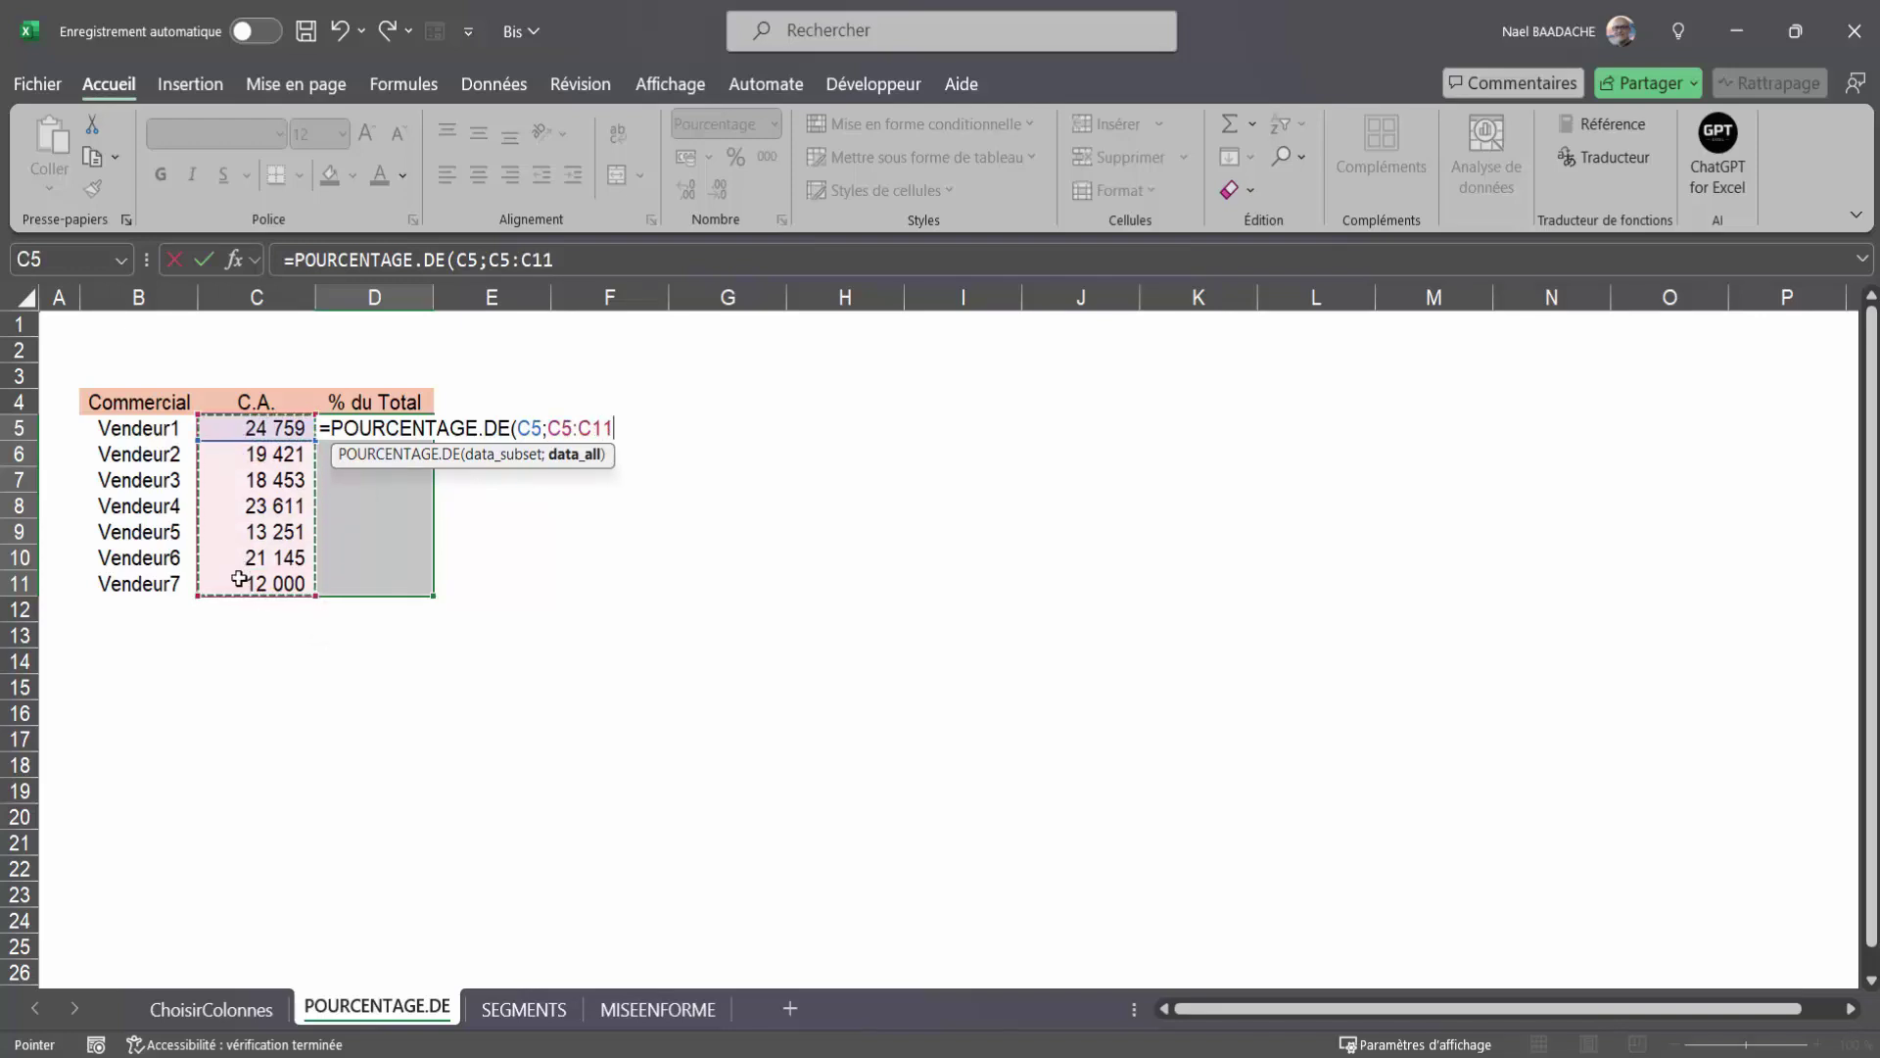
pyautogui.press('F4')
pyautogui.write(')')
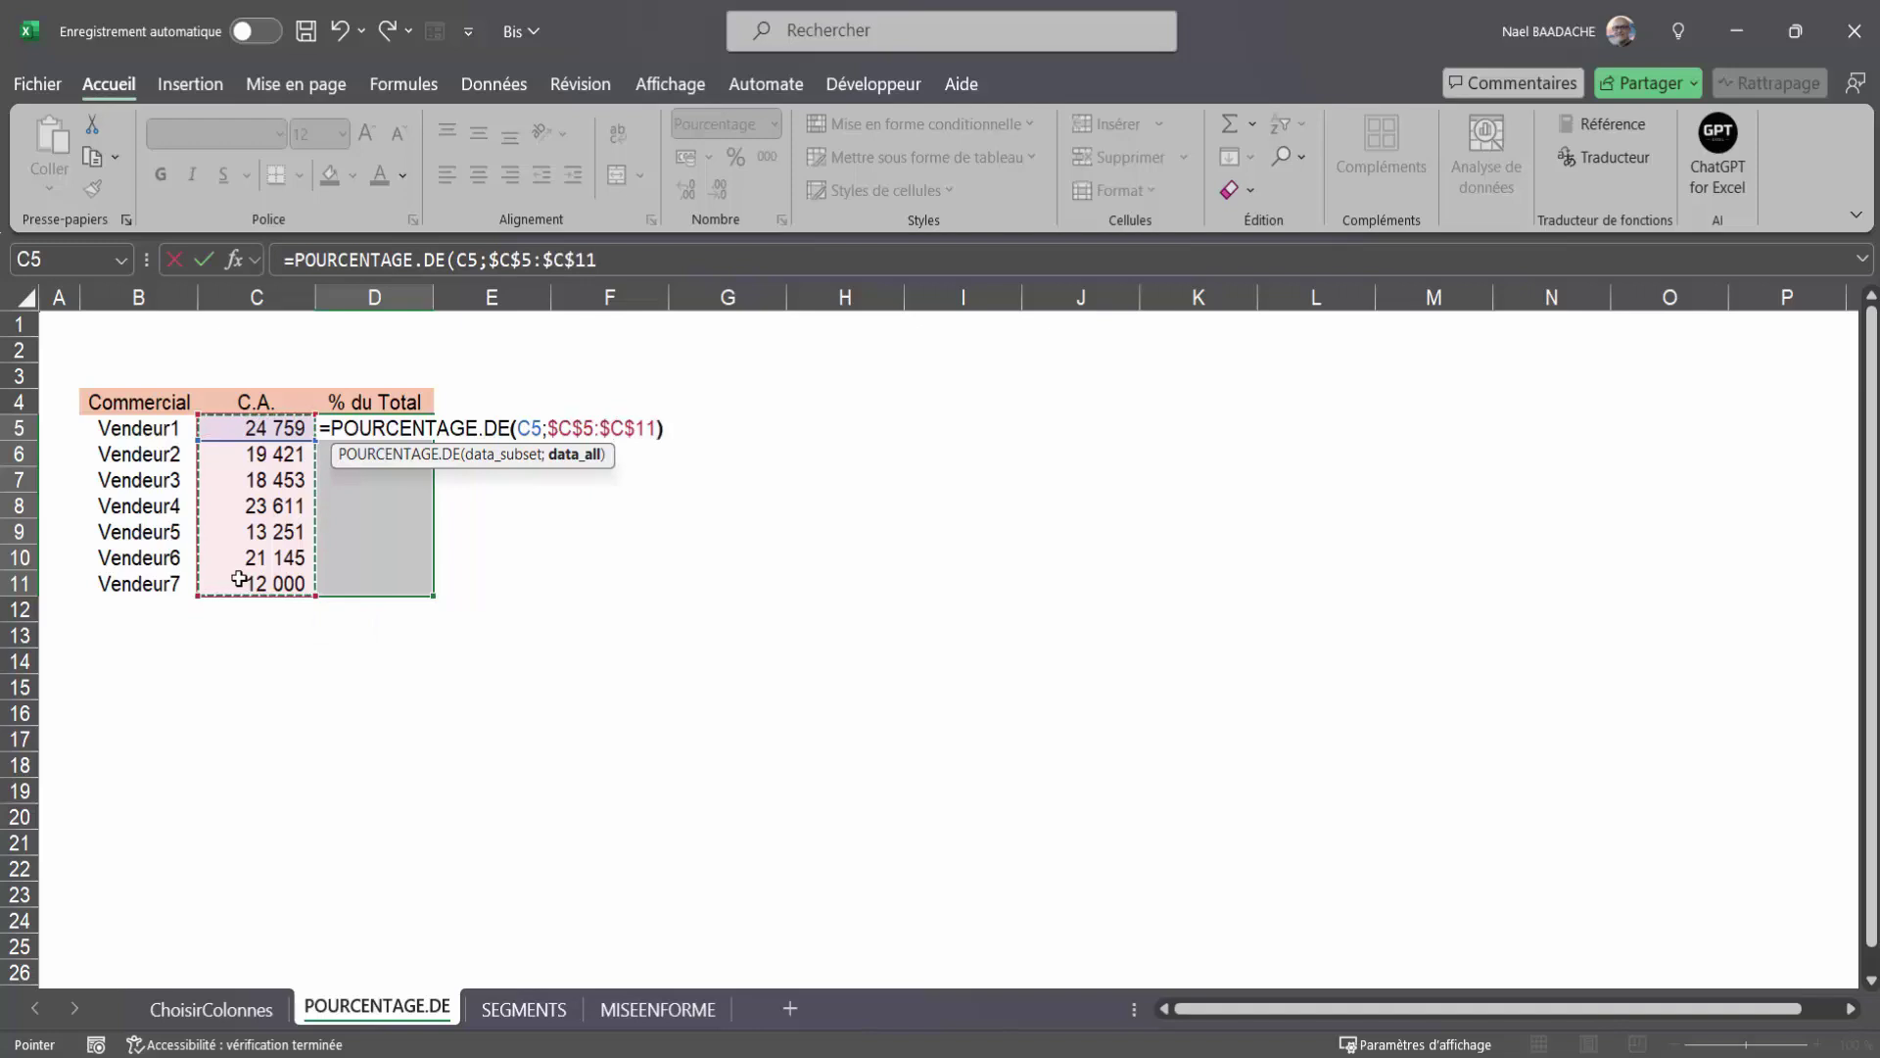
pyautogui.hotkey('ctrl', 'Return')
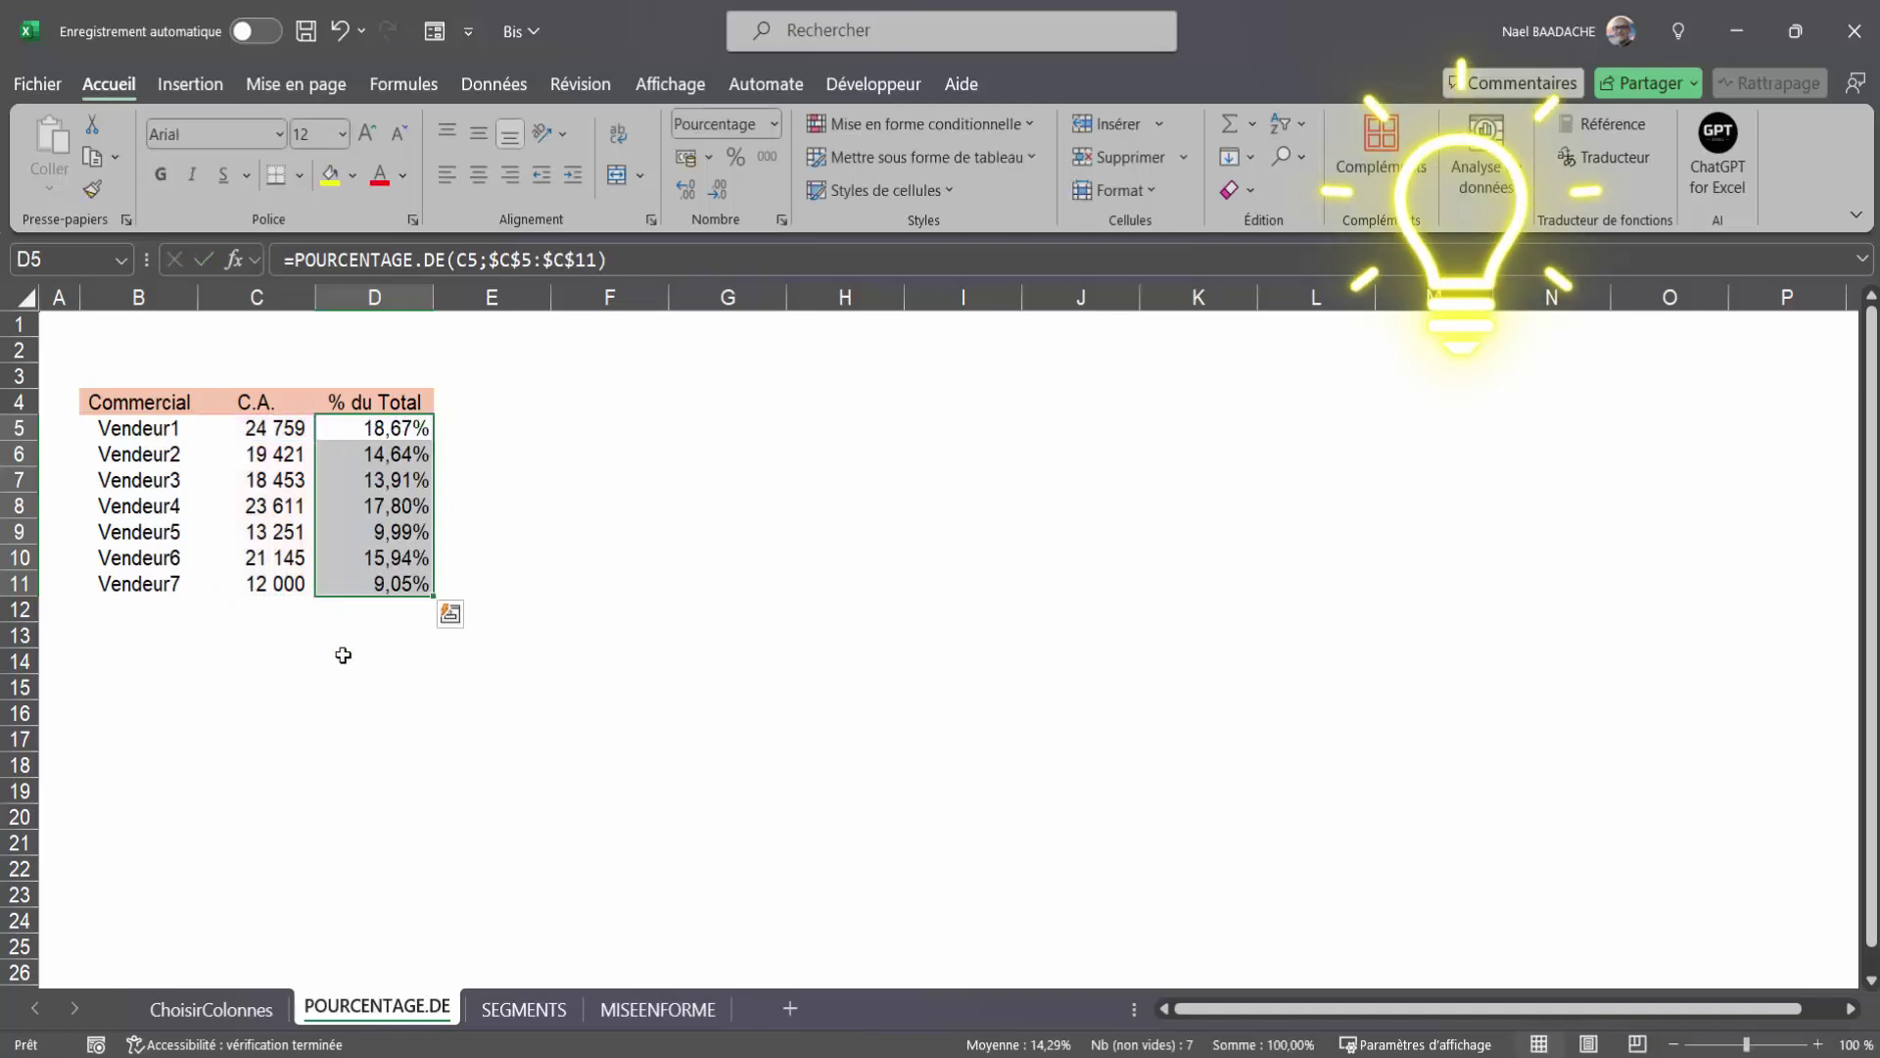
pyautogui.click(405, 687)
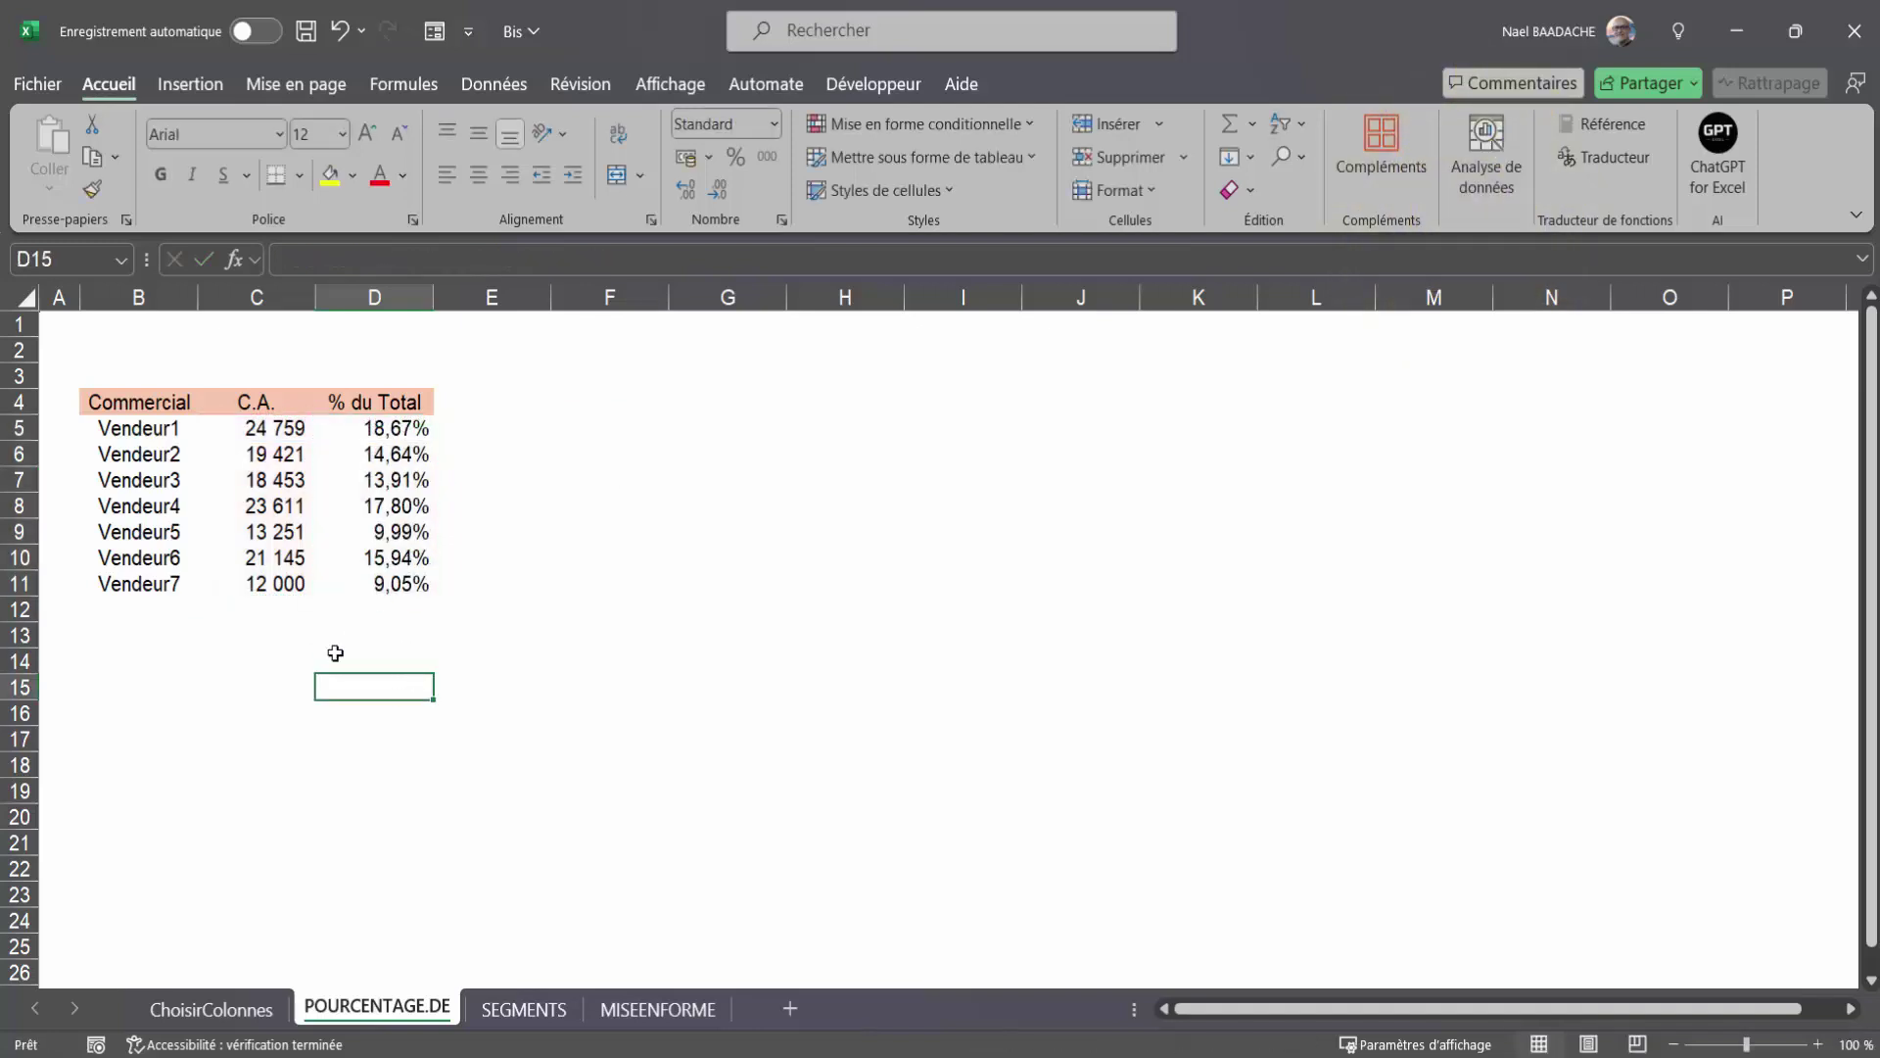
pyautogui.click(267, 633)
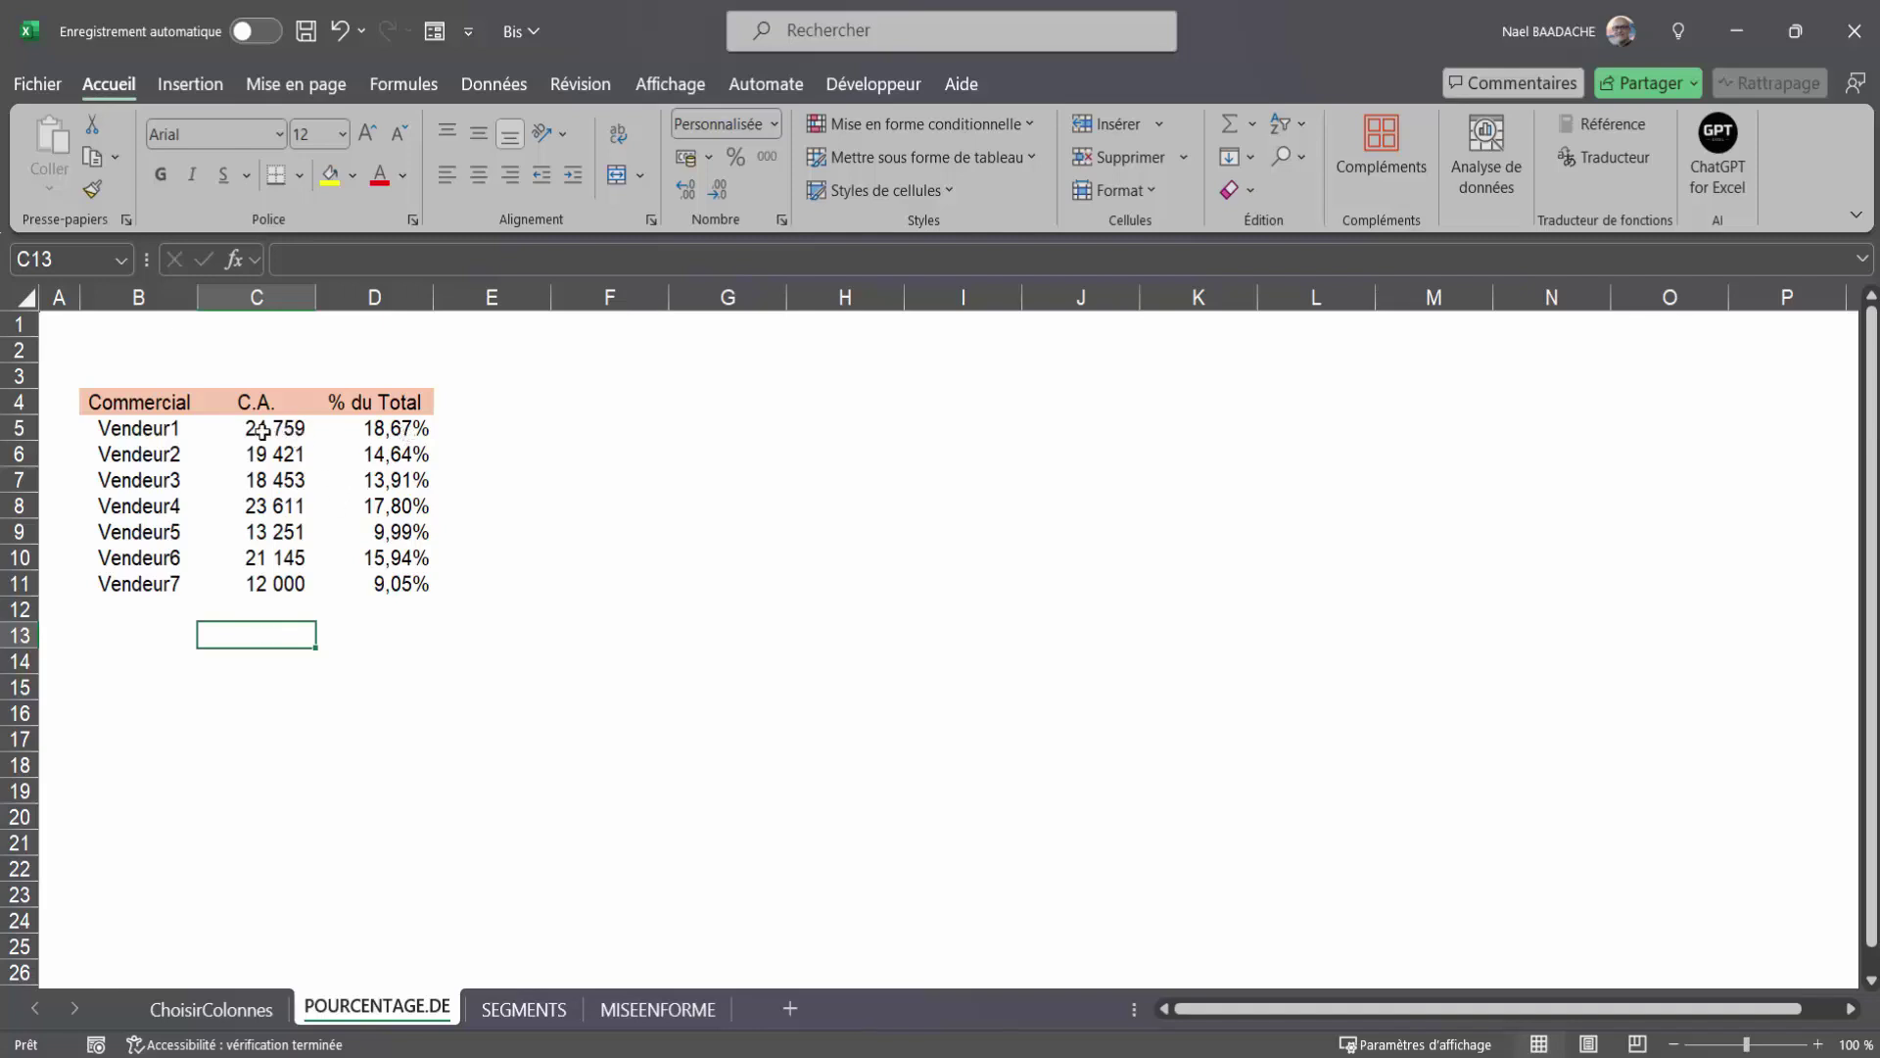
pyautogui.hotkey('alt', 'w')
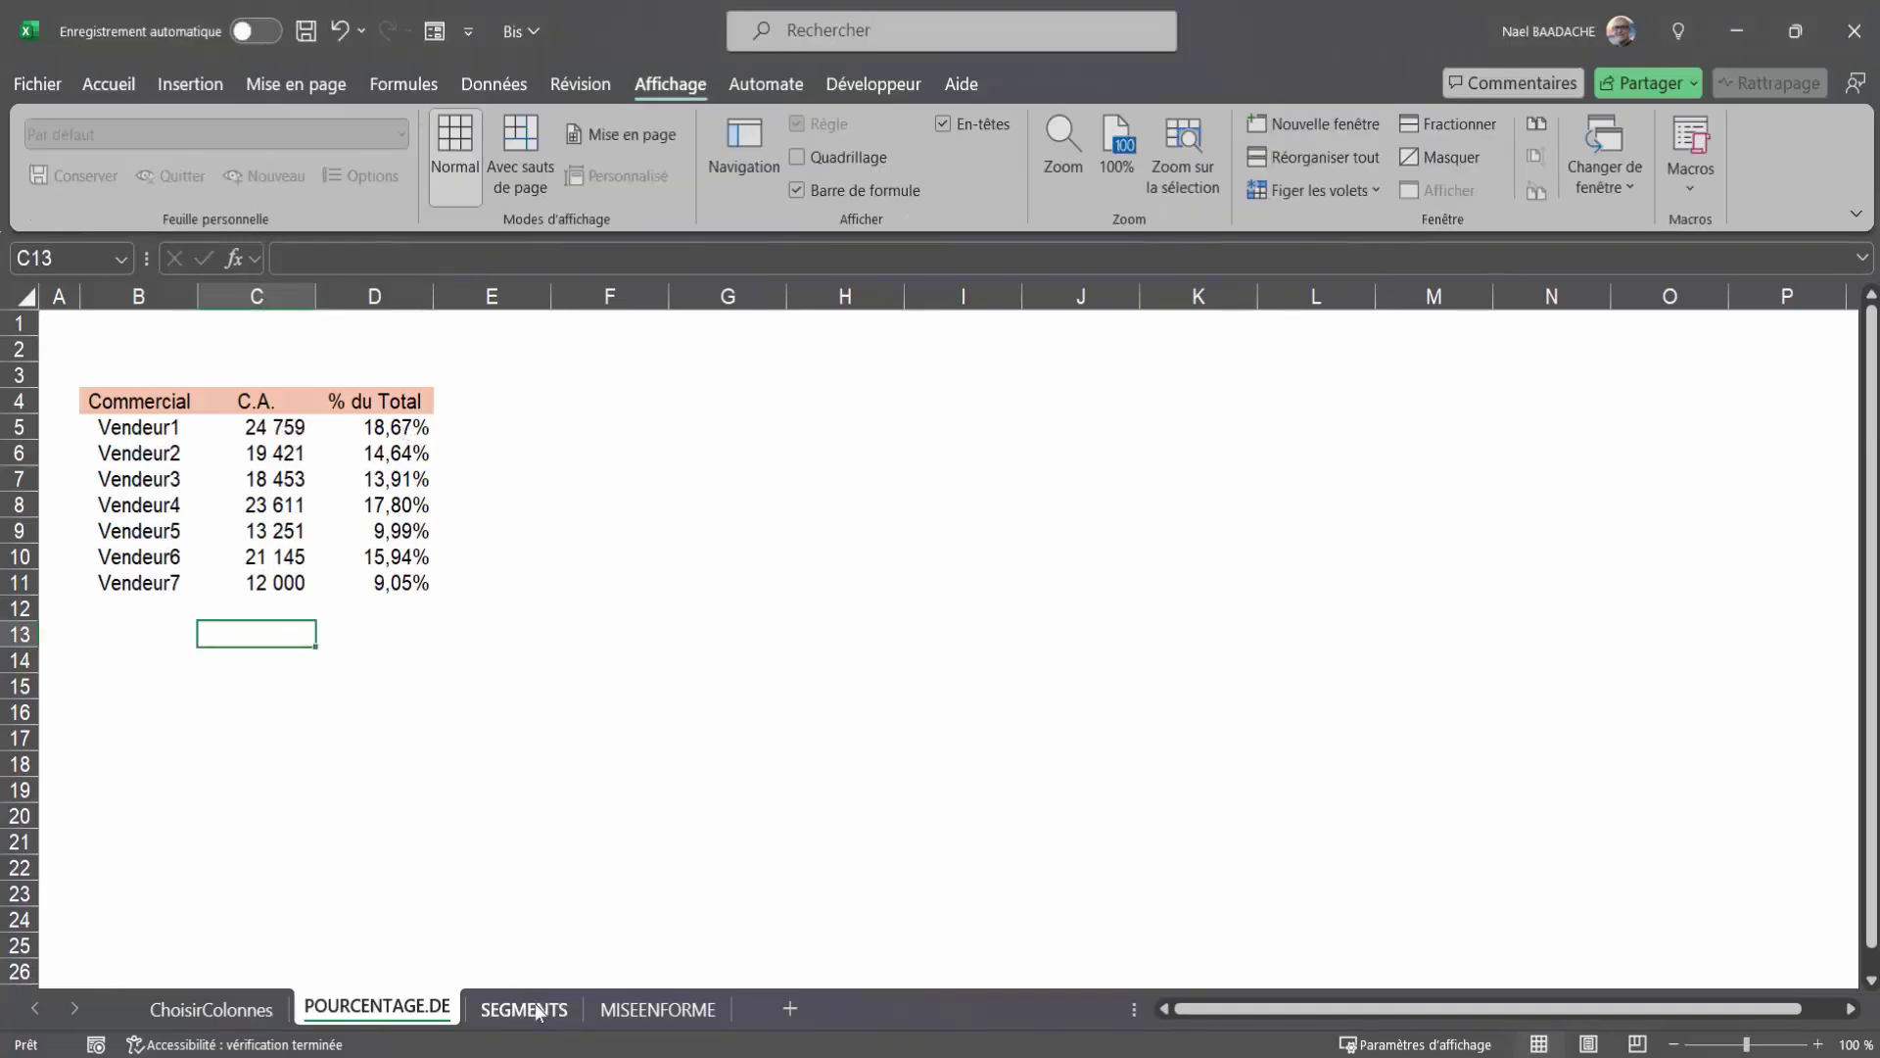
# Step: On the SEGMENTS sheet, turn on header filters for the Vendeur table, view the Vendeur dropdown, then turn filters off
pyautogui.click(535, 1003)
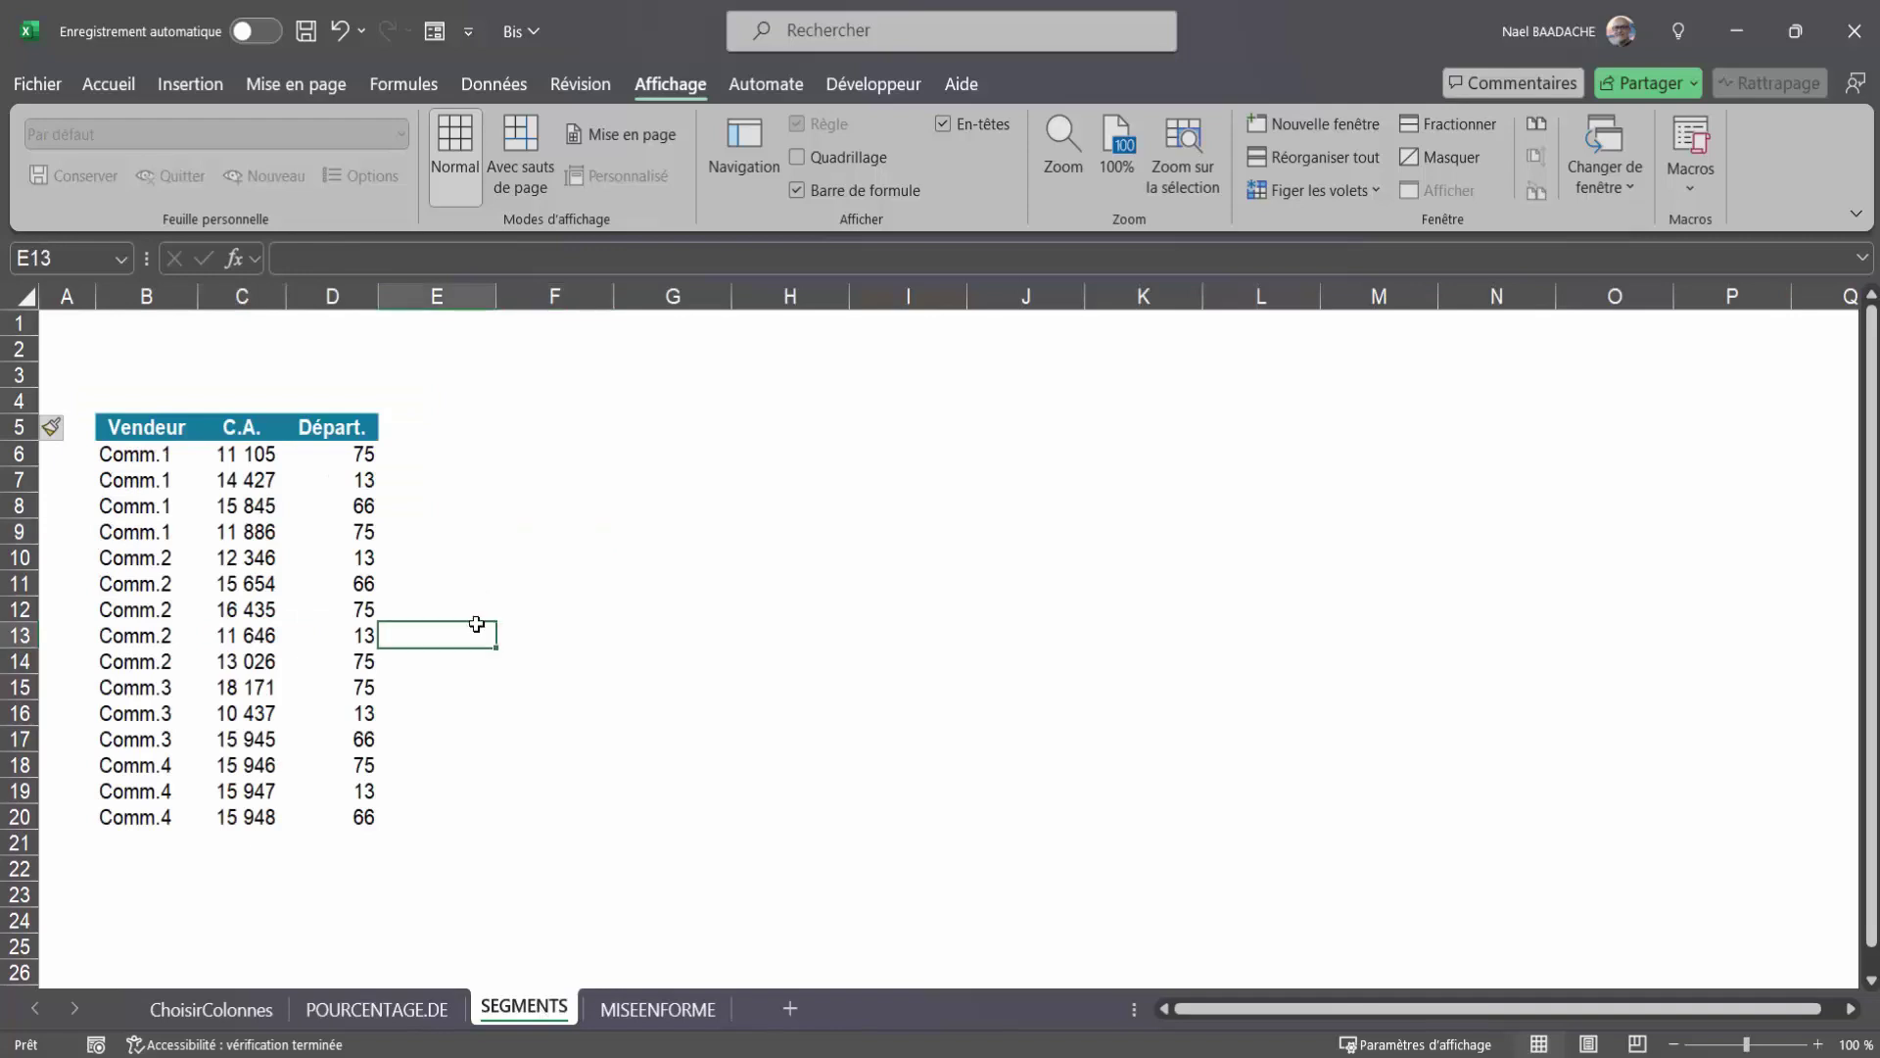
pyautogui.click(203, 482)
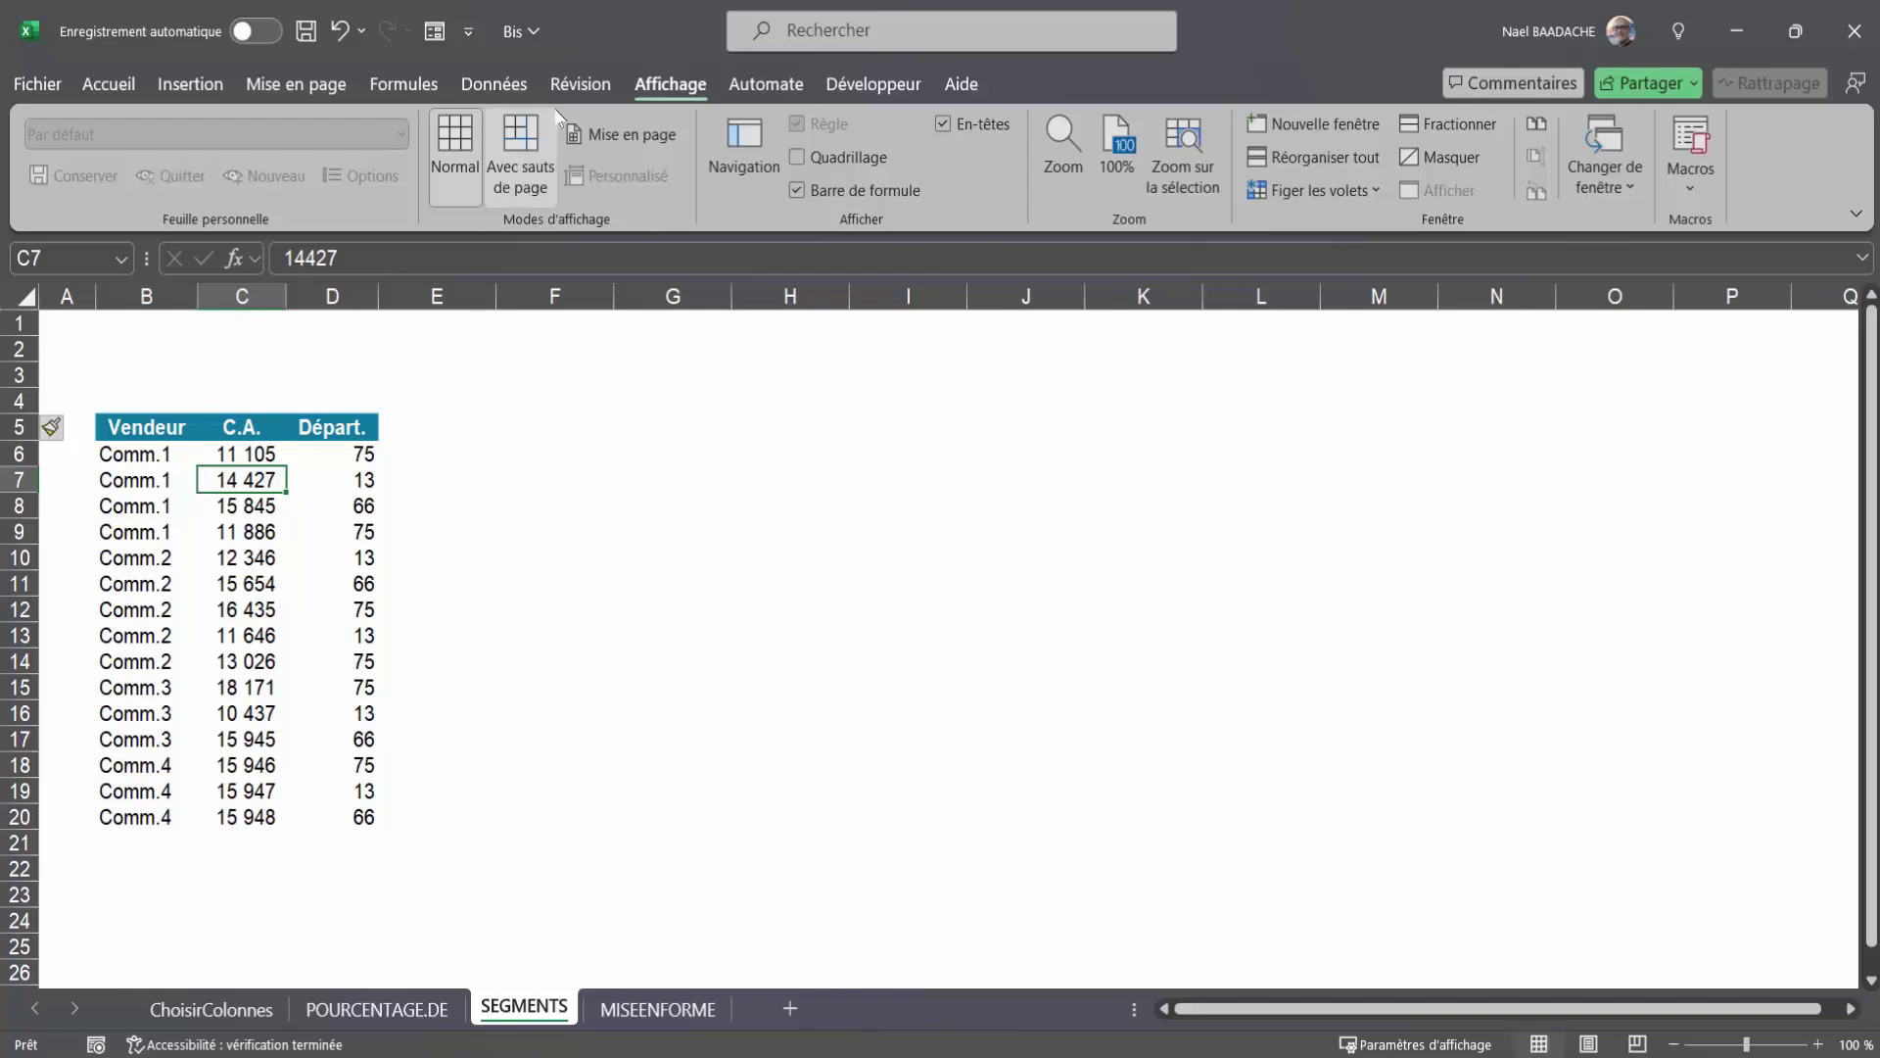
pyautogui.click(499, 83)
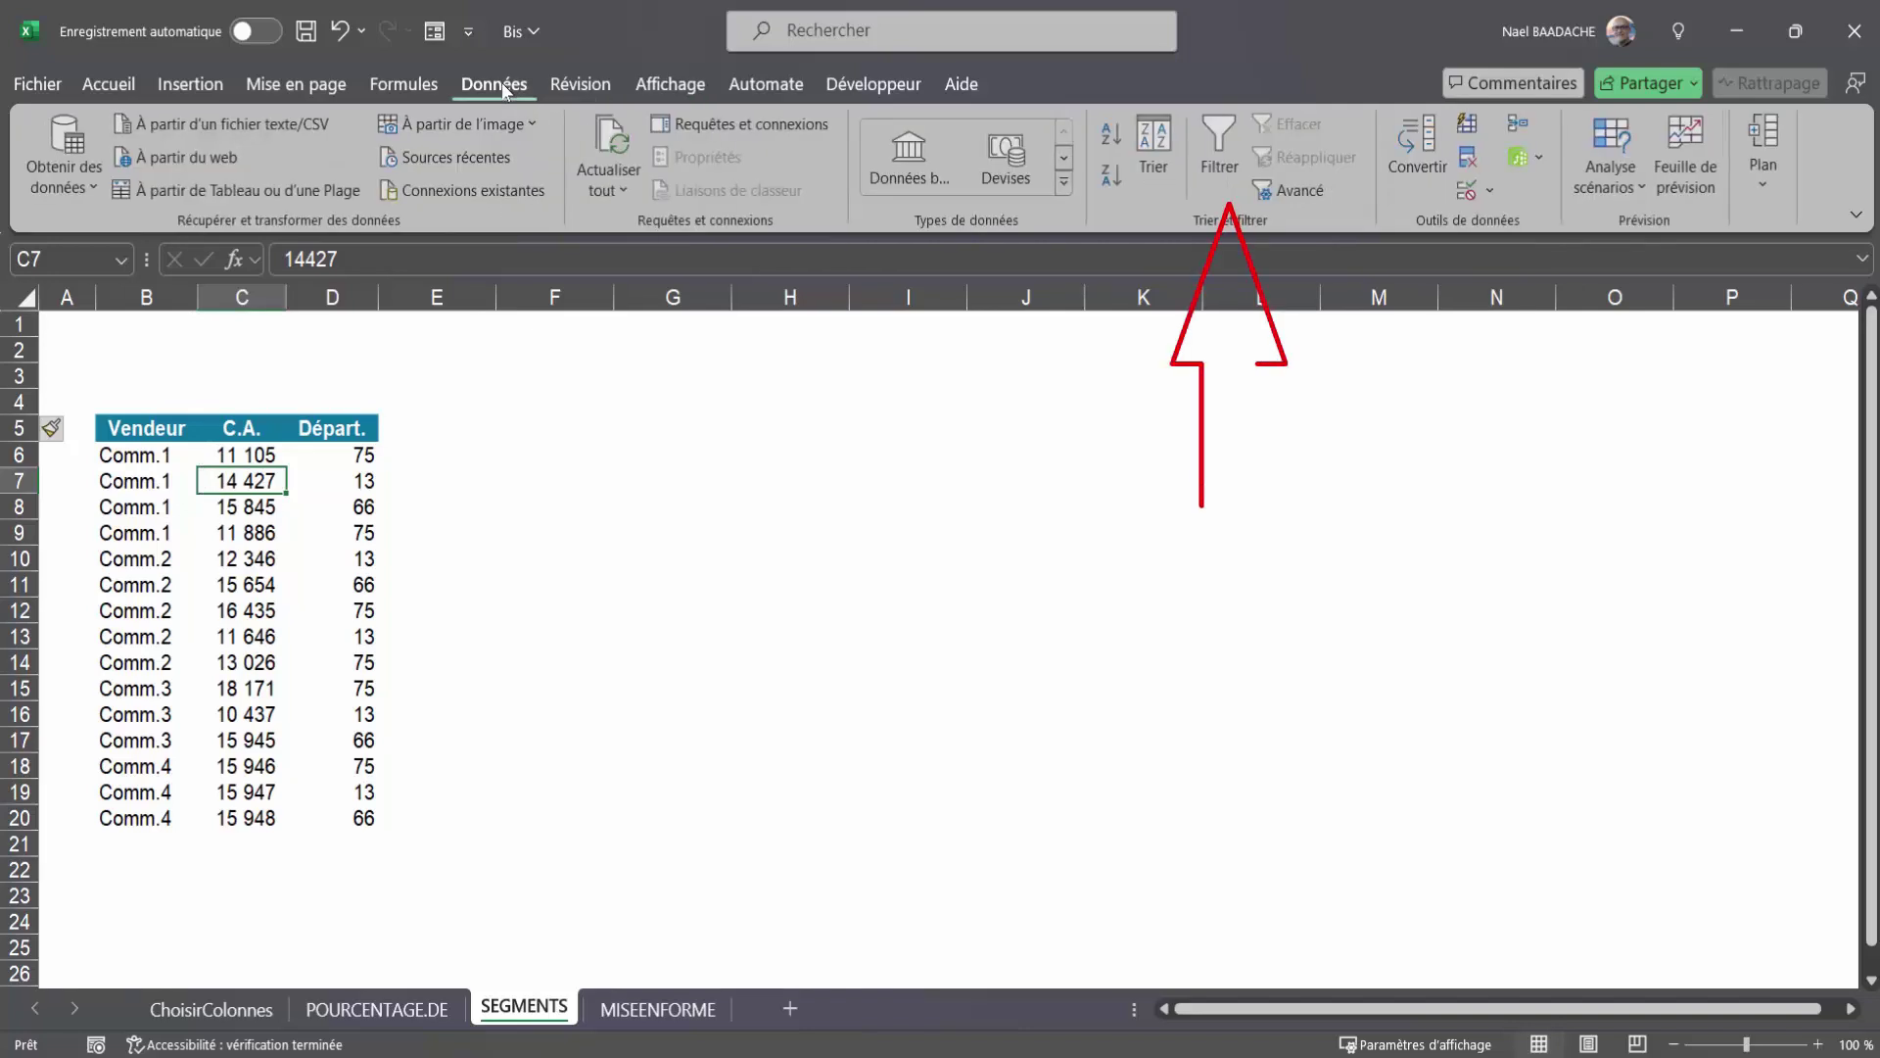
pyautogui.click(1219, 156)
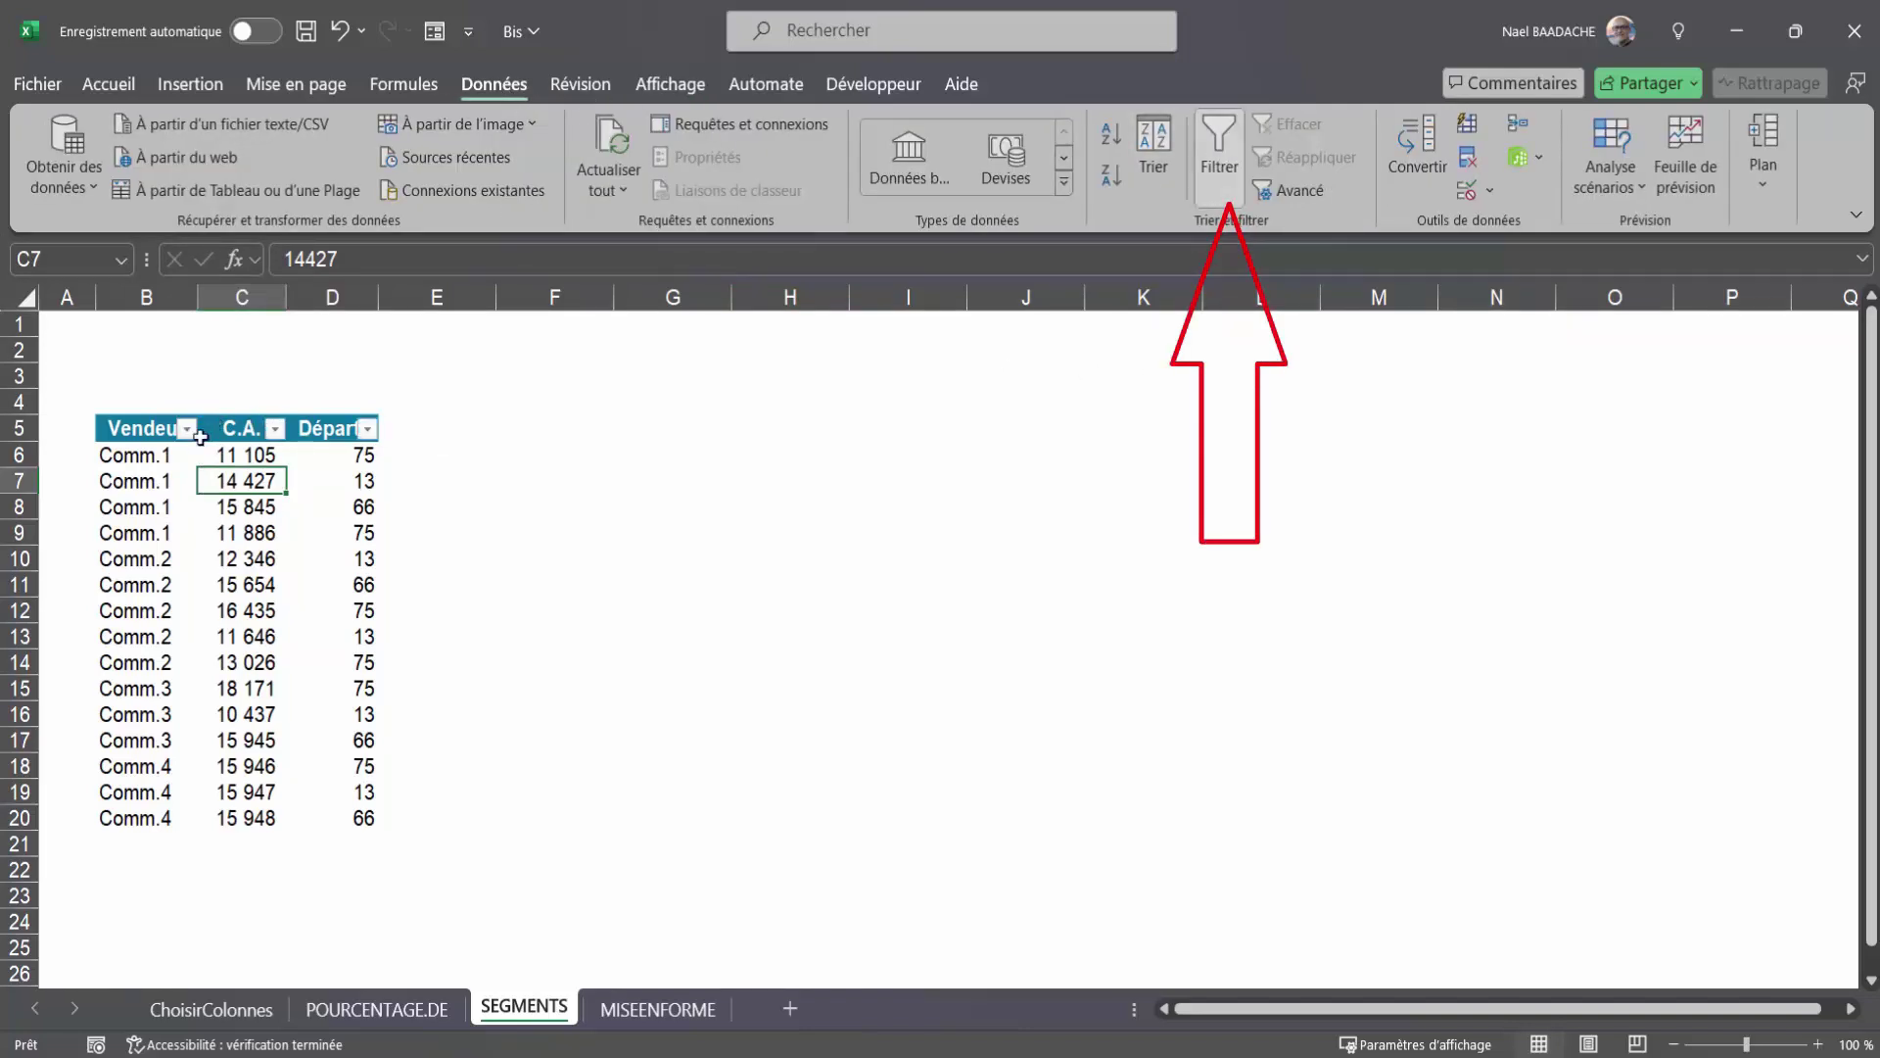
pyautogui.click(187, 431)
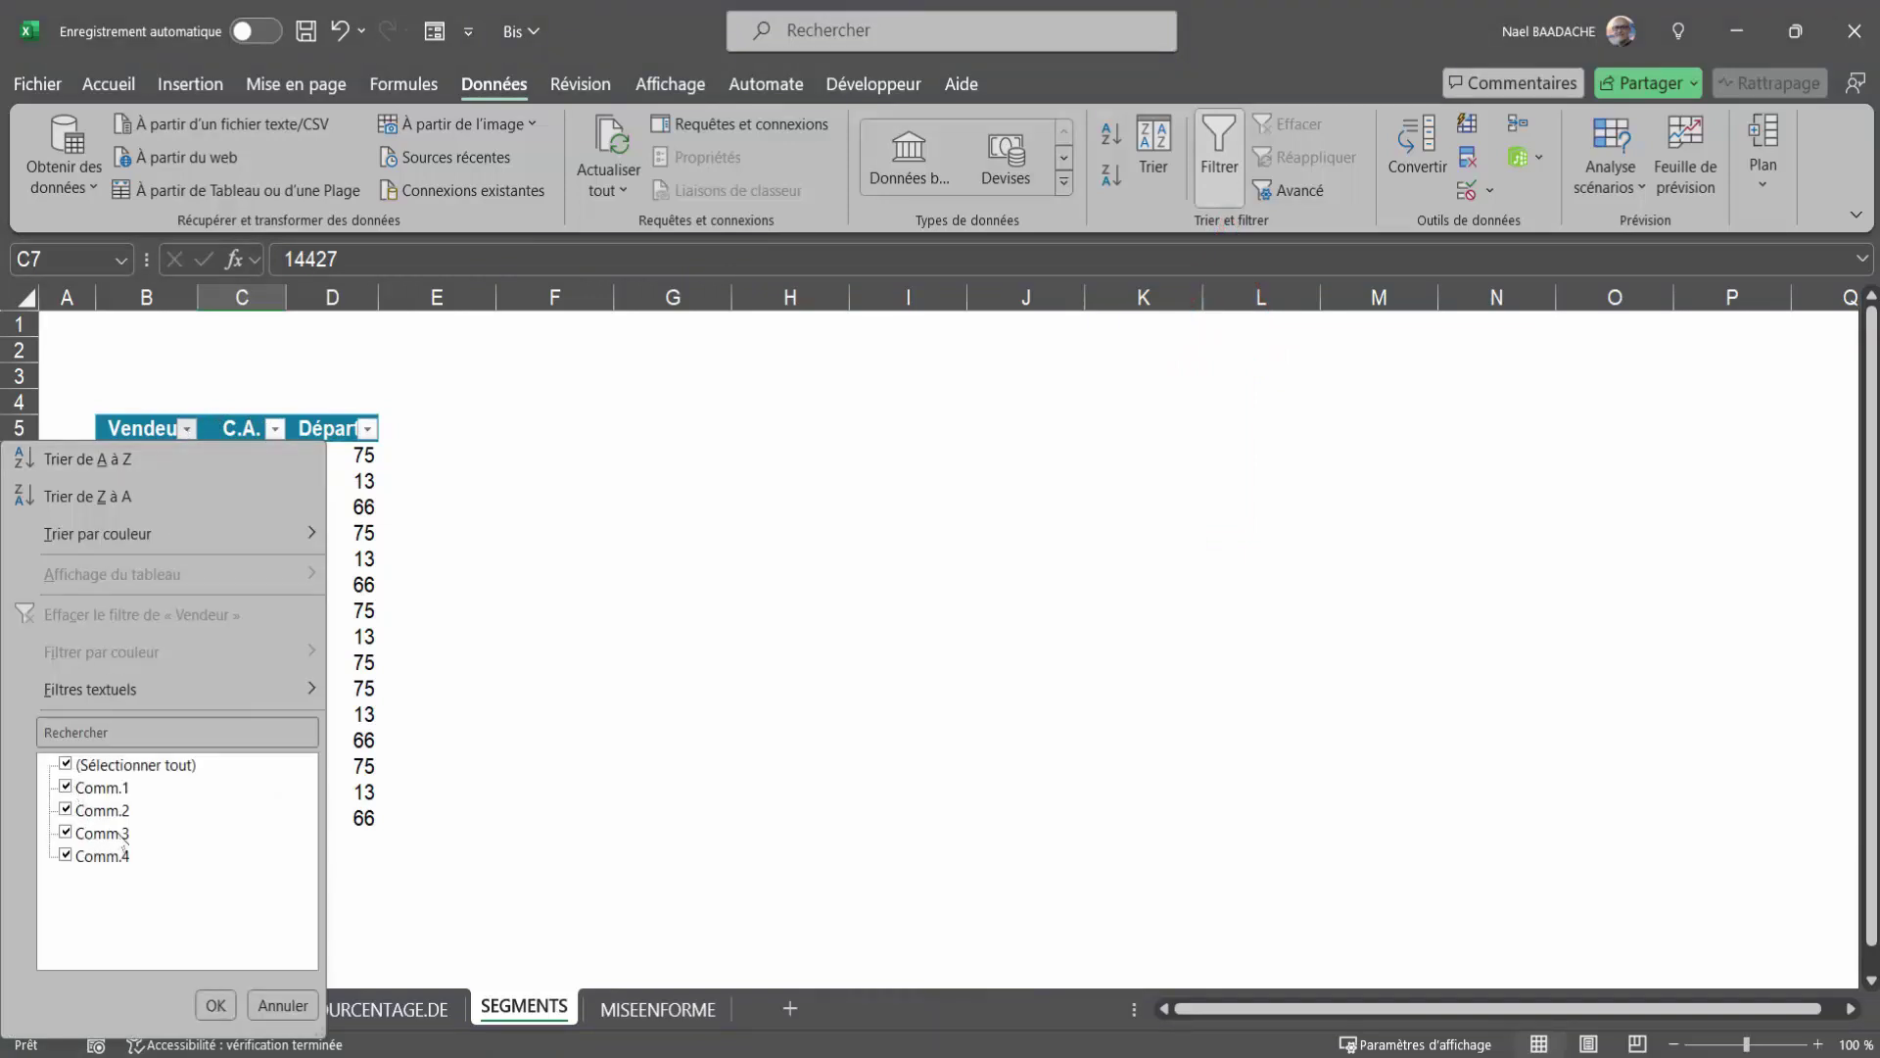
pyautogui.click(282, 1004)
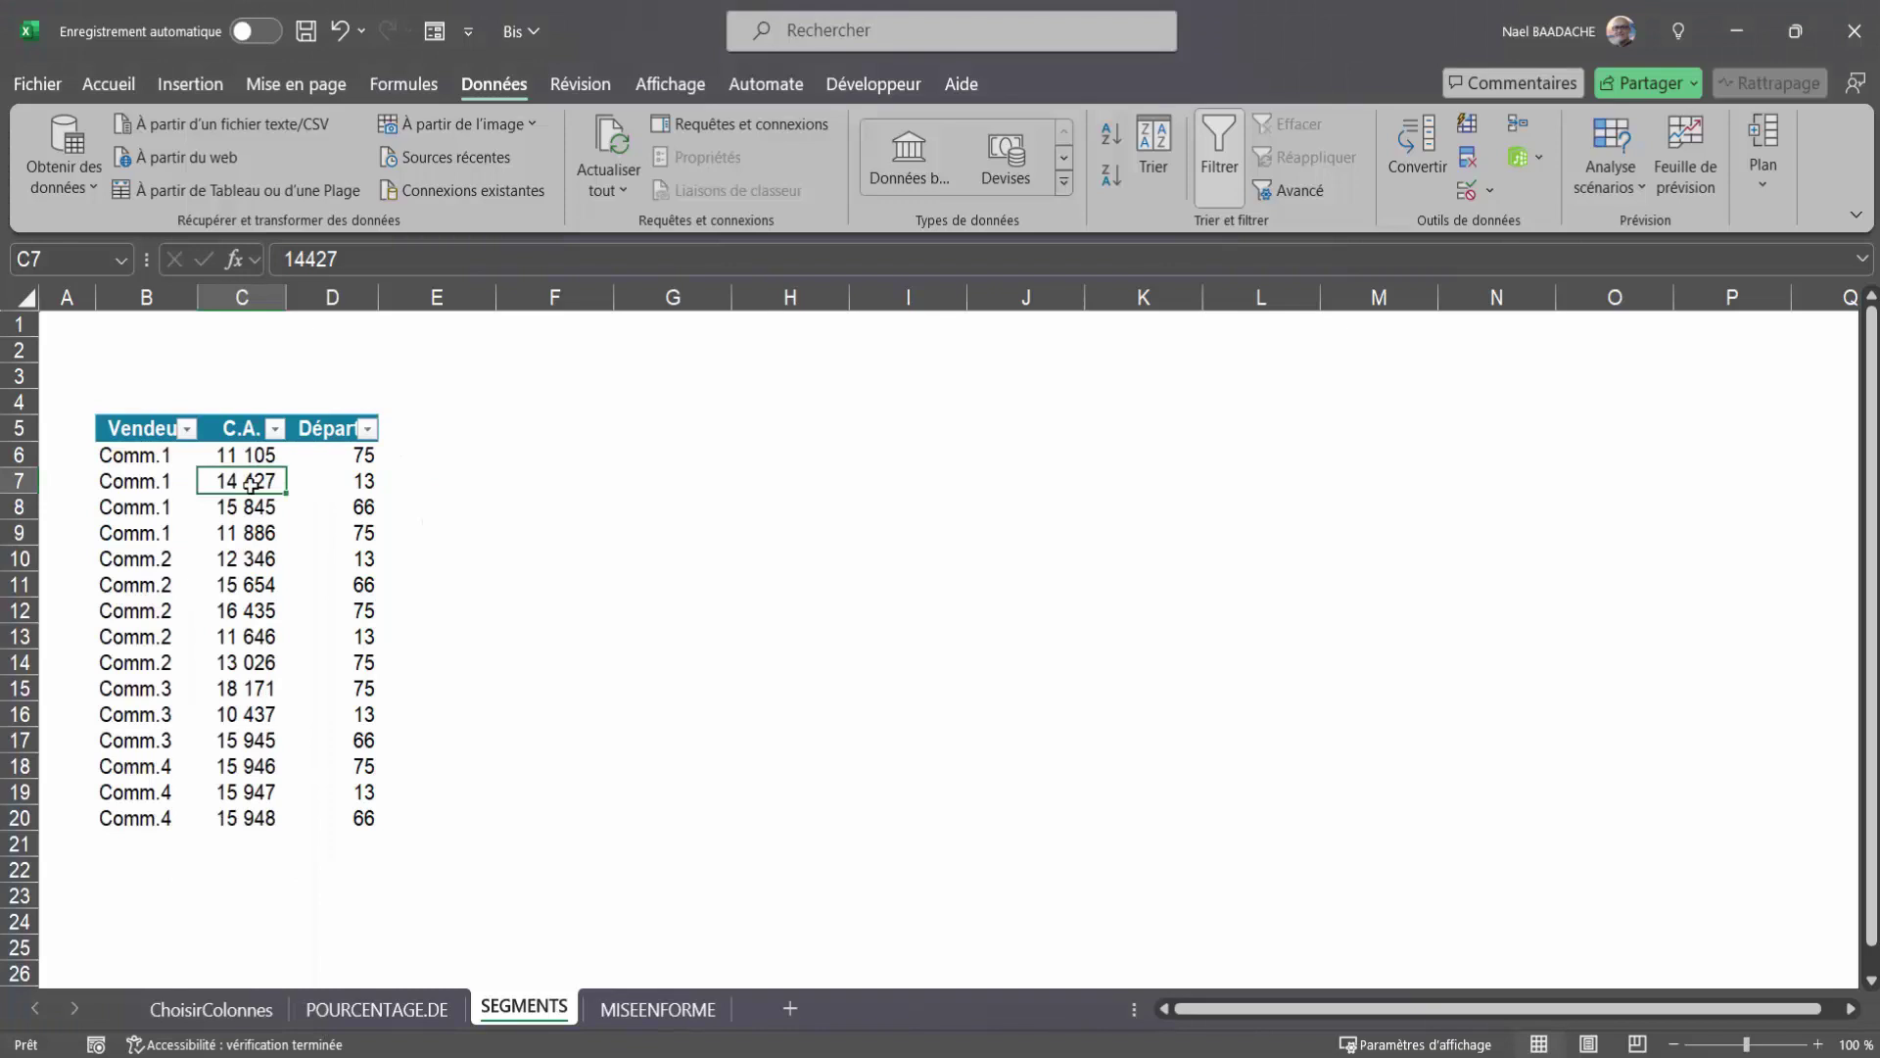
pyautogui.click(1224, 161)
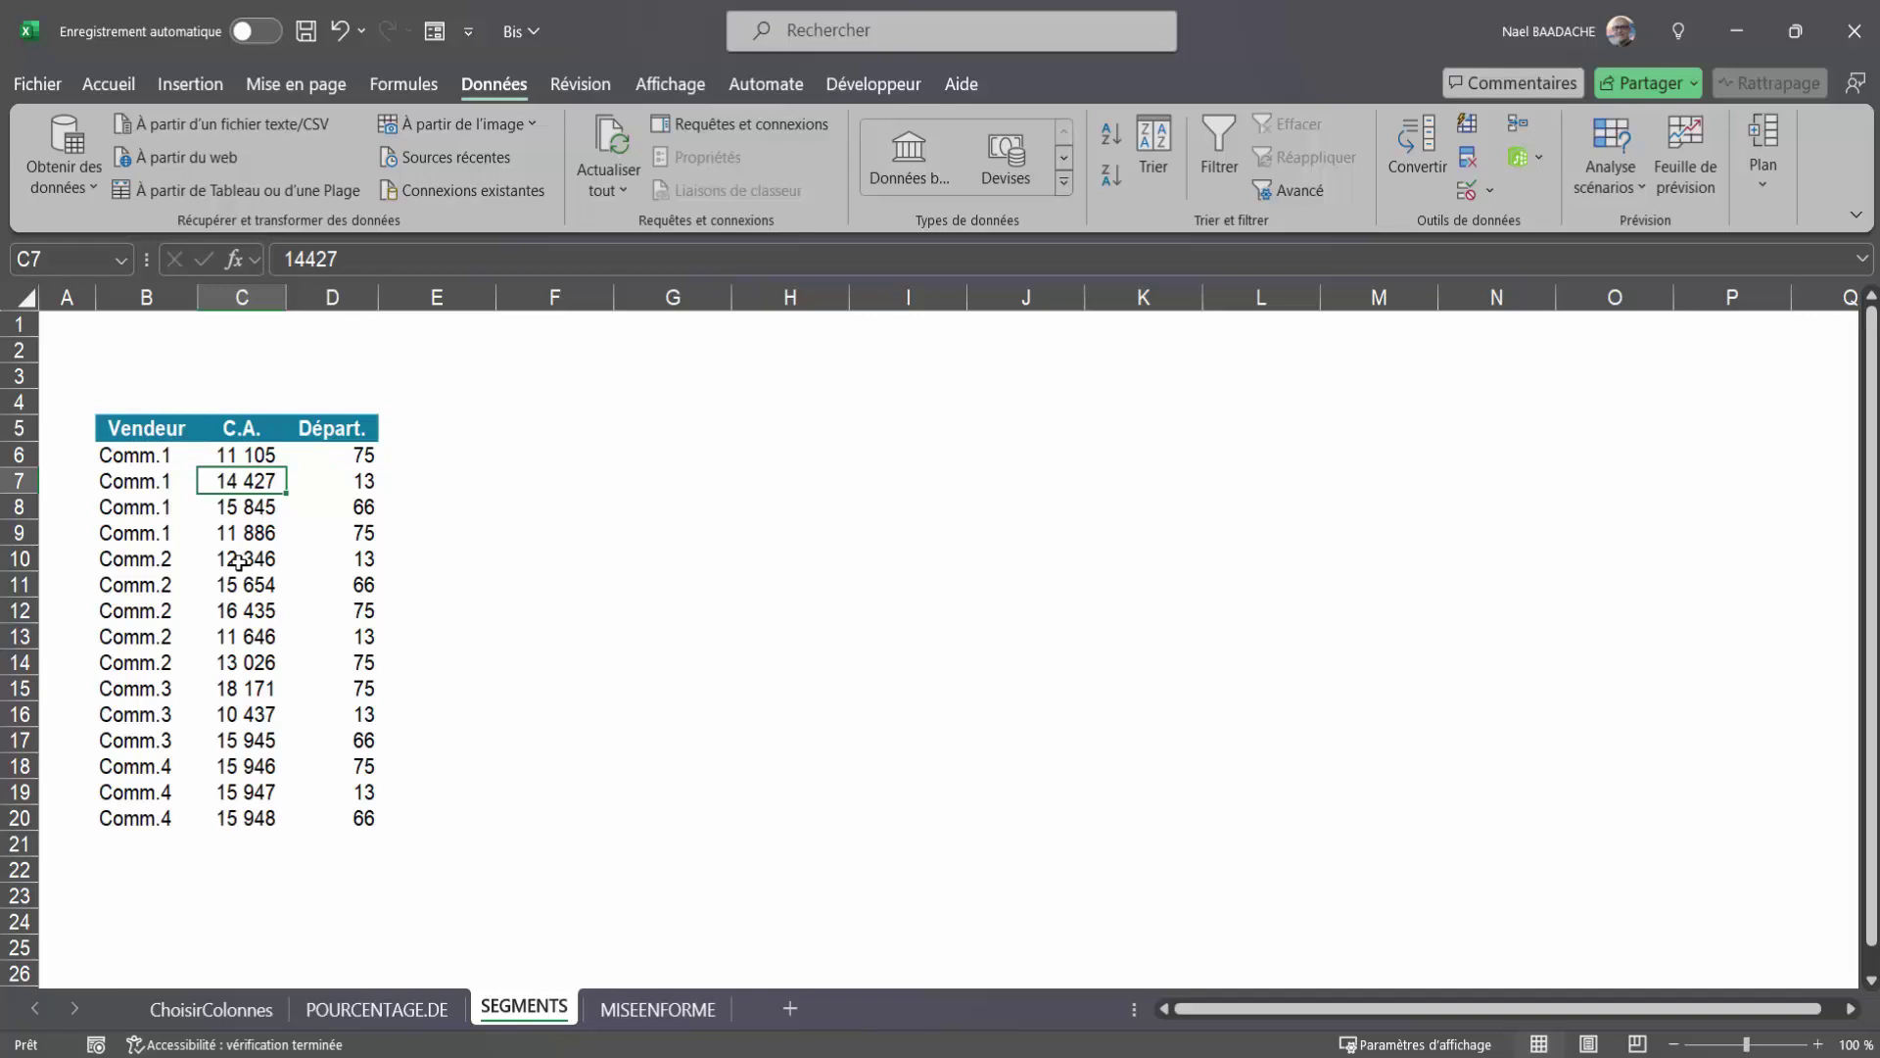
# Step: Convert the Vendeur/C.A./Départ. range $B$5:$D$20 into a table with headers (Tableau3) using Ctrl+L
pyautogui.hotkey('ctrl', 'l')
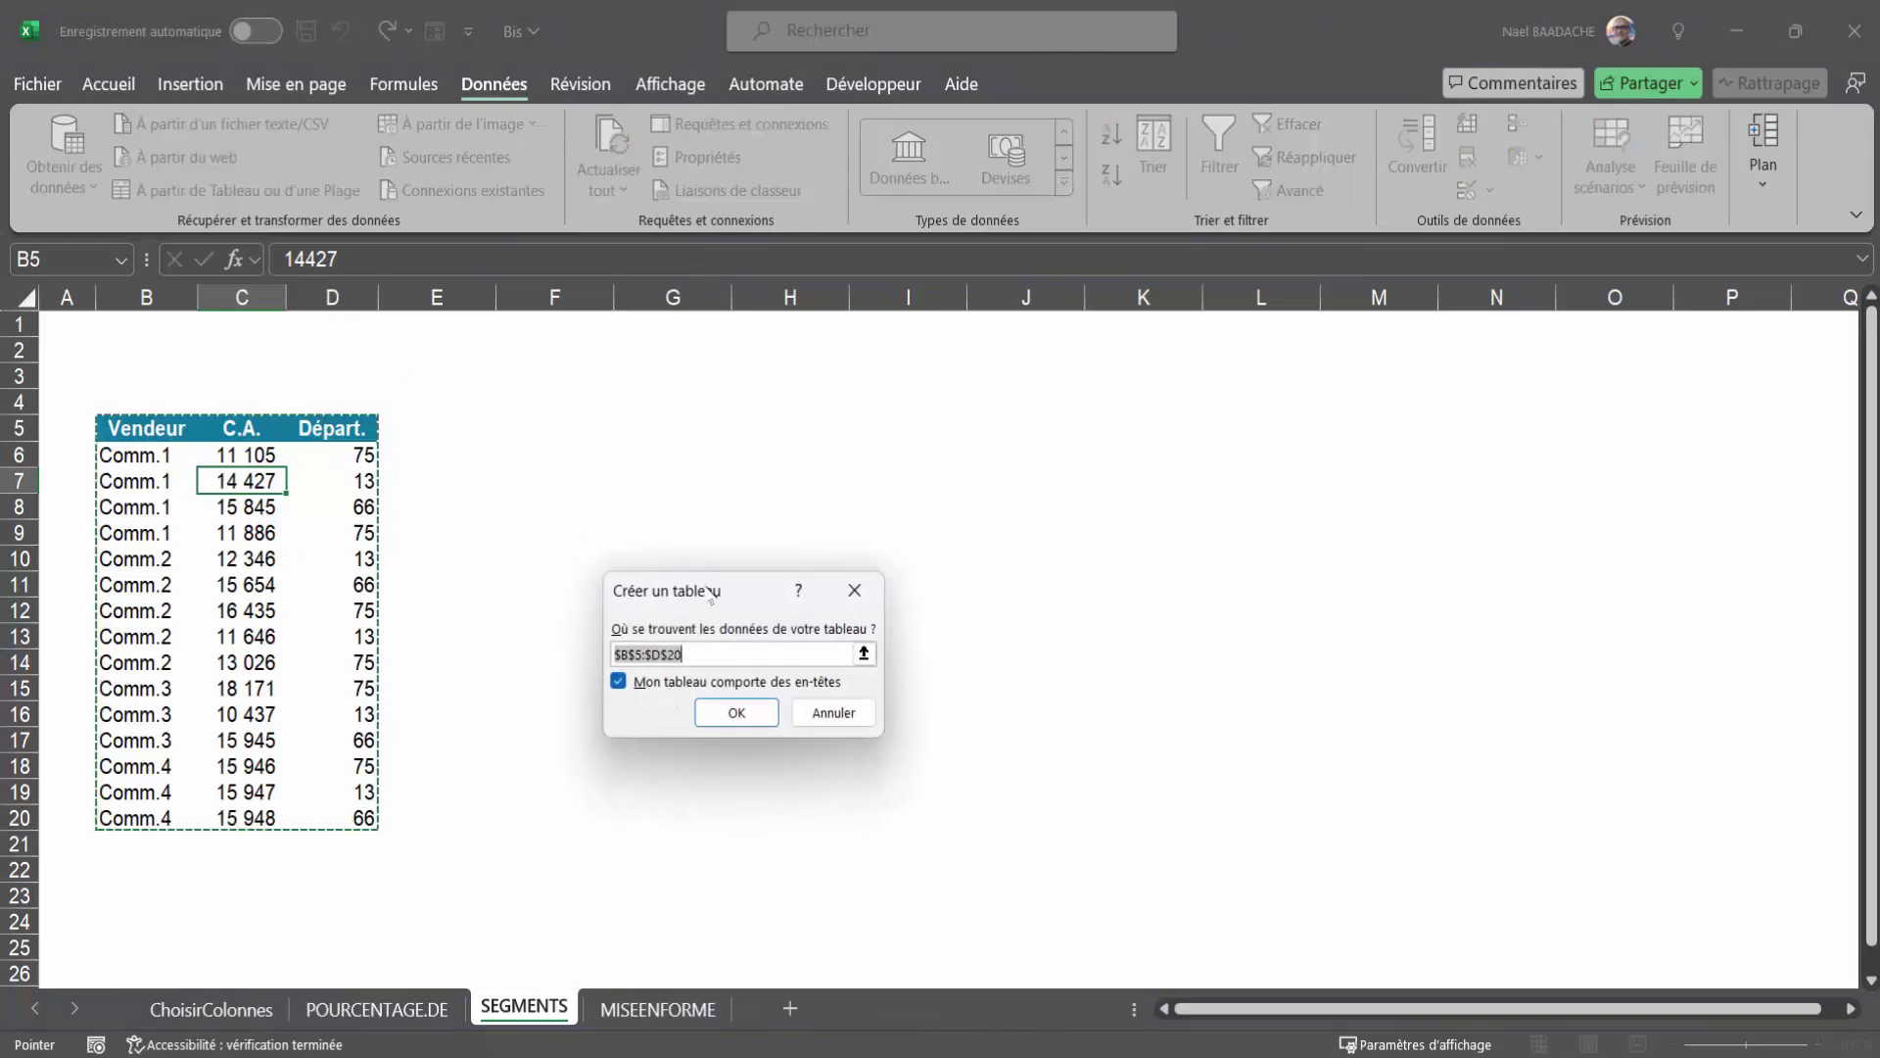
pyautogui.moveTo(686, 590); pyautogui.dragTo(574, 596)
pyautogui.click(625, 718)
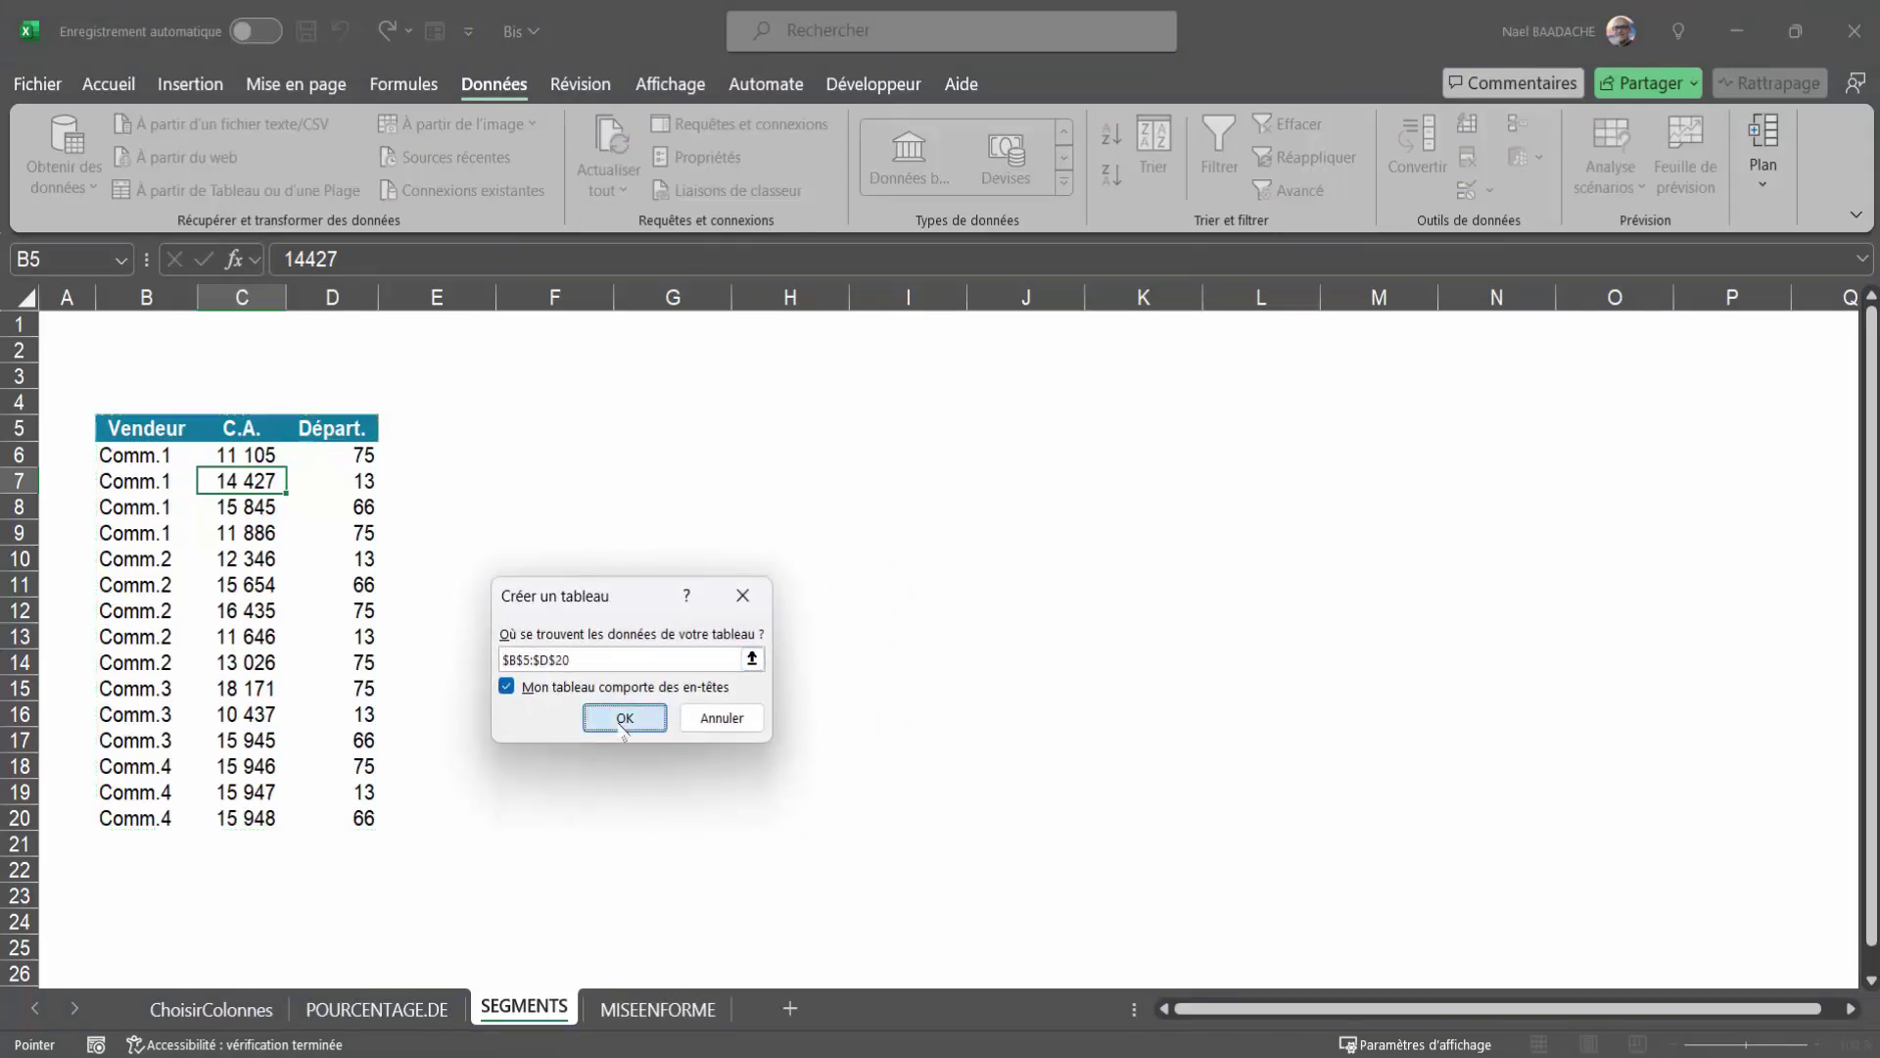
pyautogui.click(231, 536)
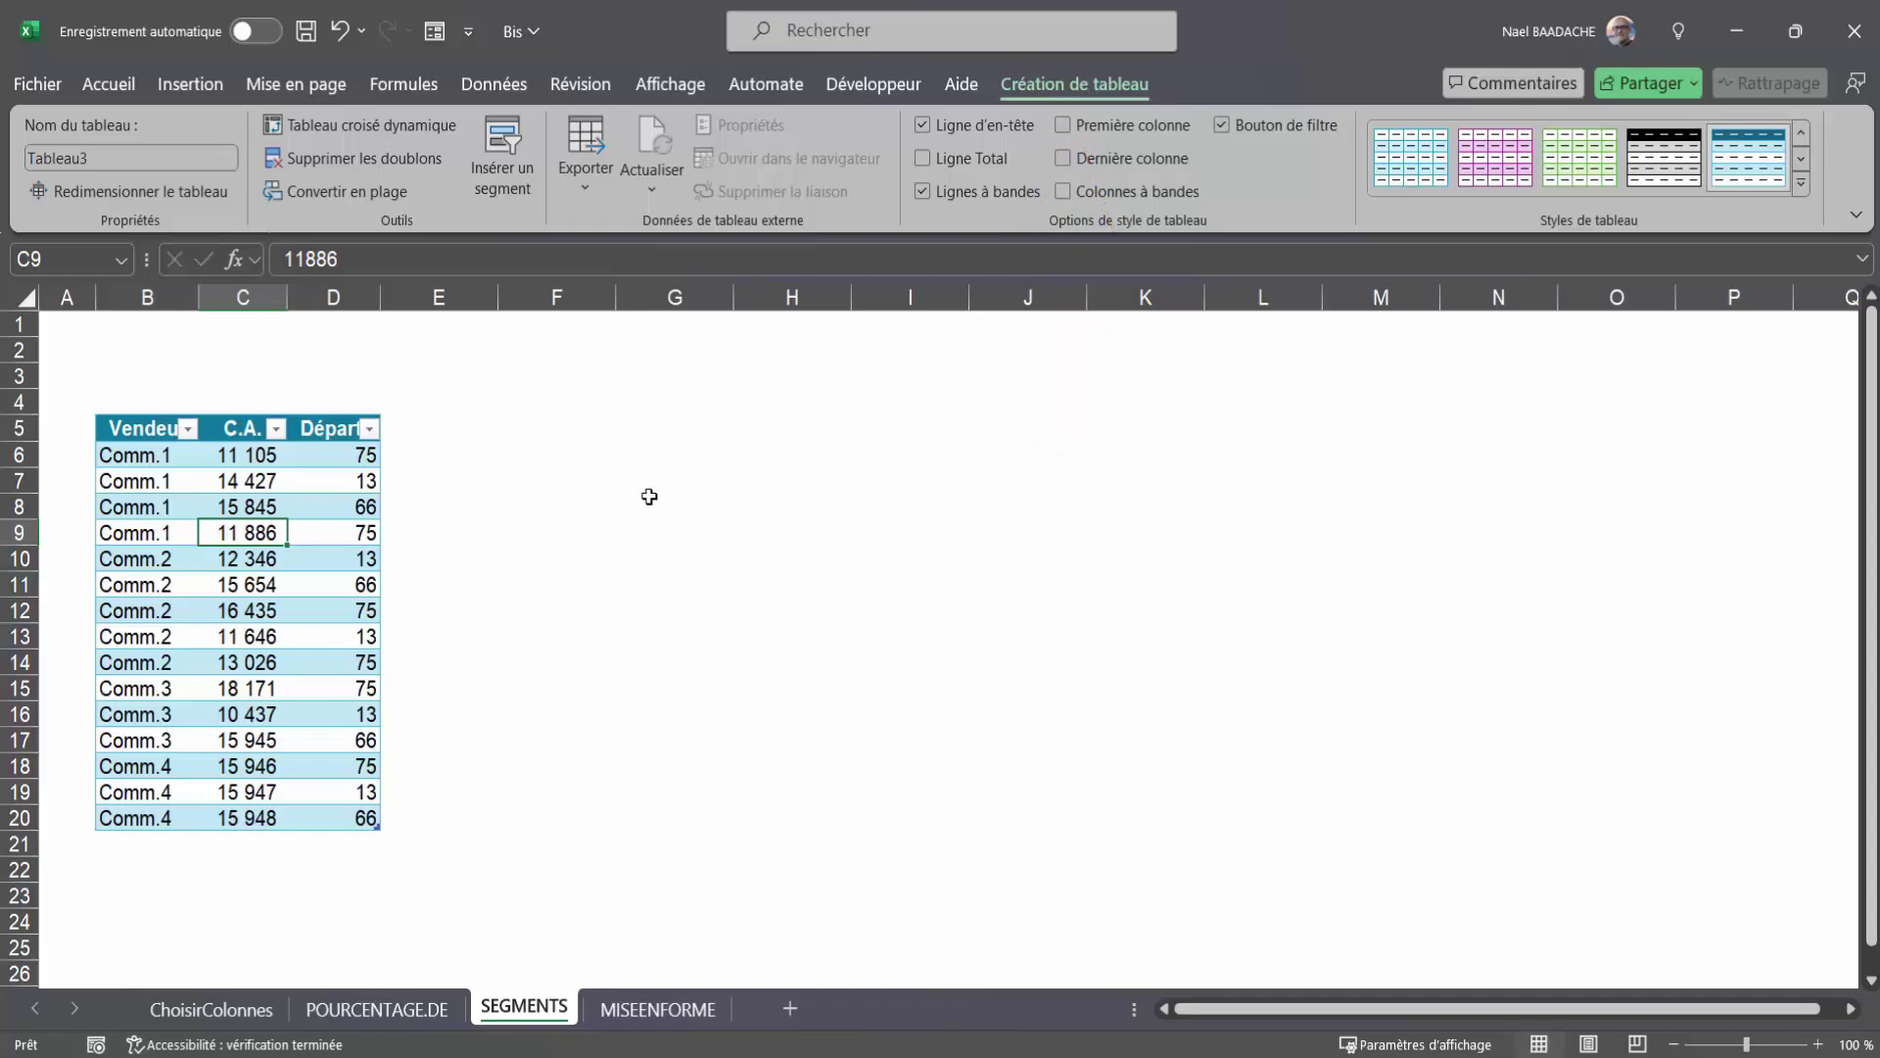
# Step: Insert a slicer for the Vendeur field of Tableau3
pyautogui.click(503, 152)
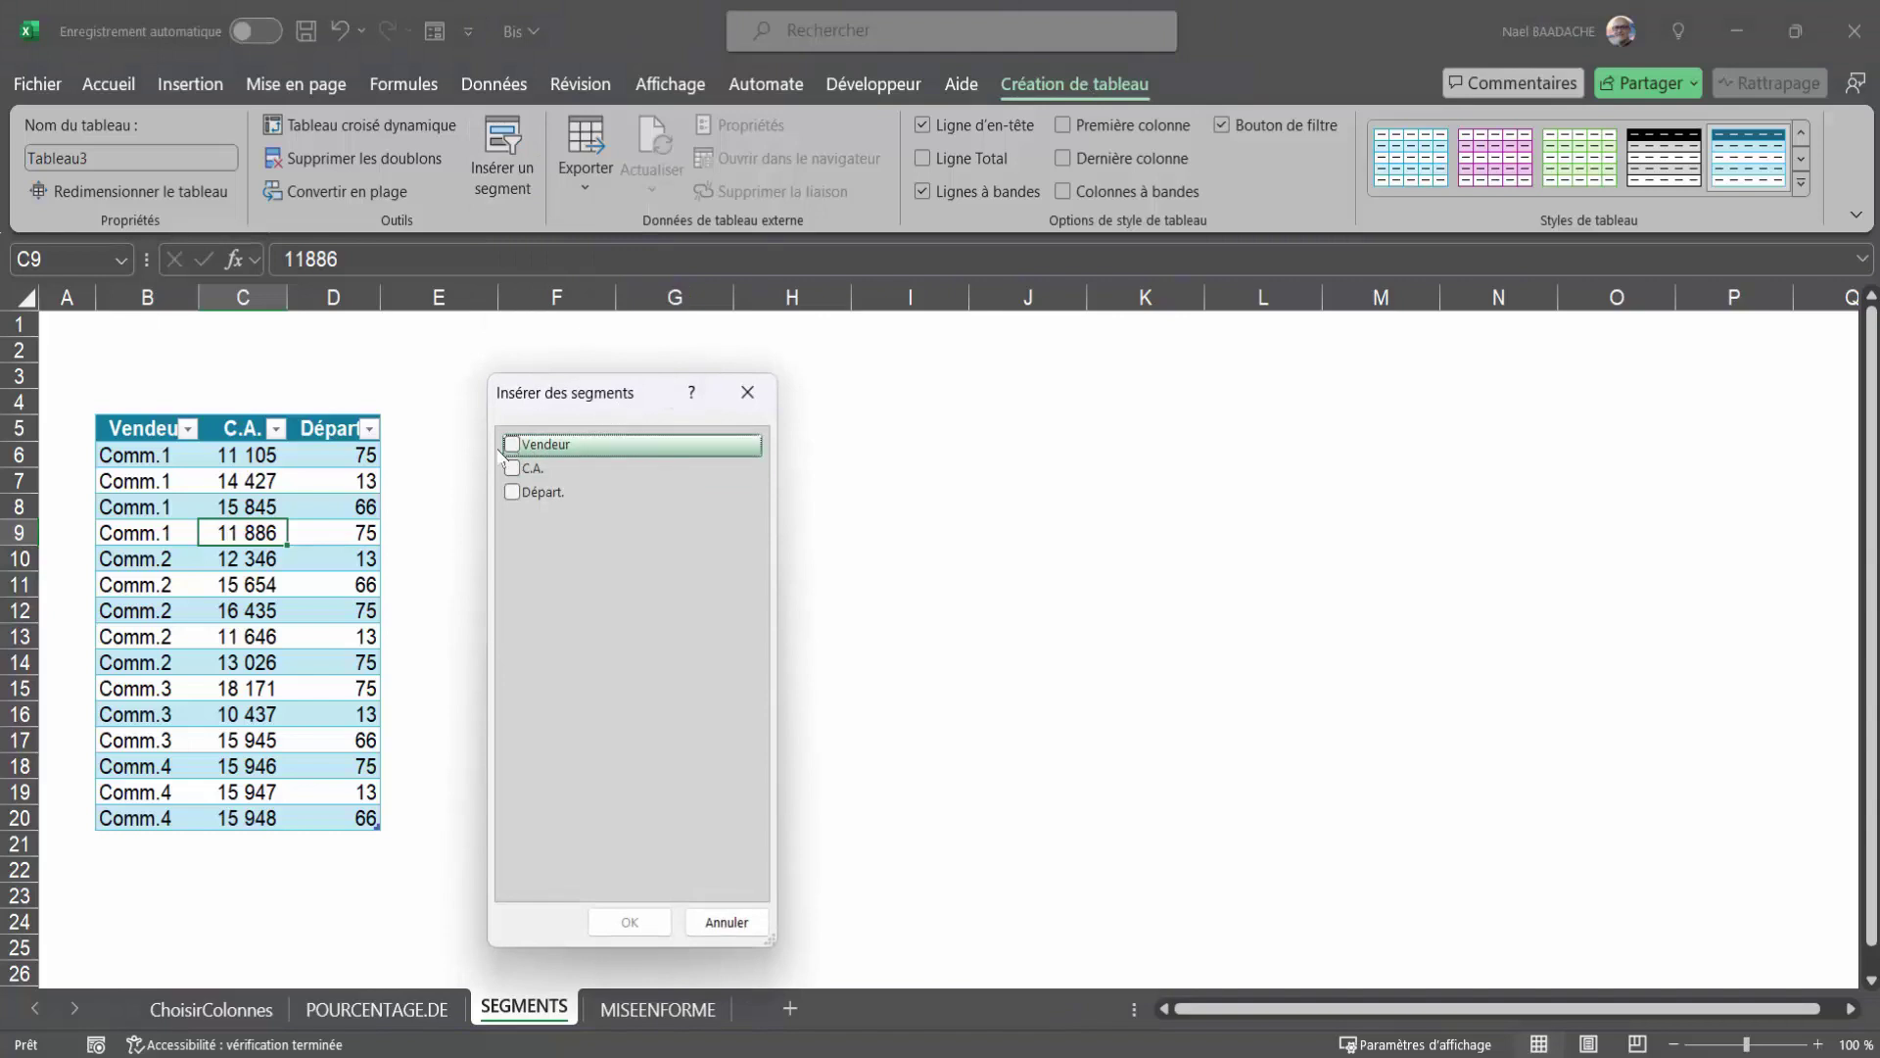
pyautogui.click(511, 445)
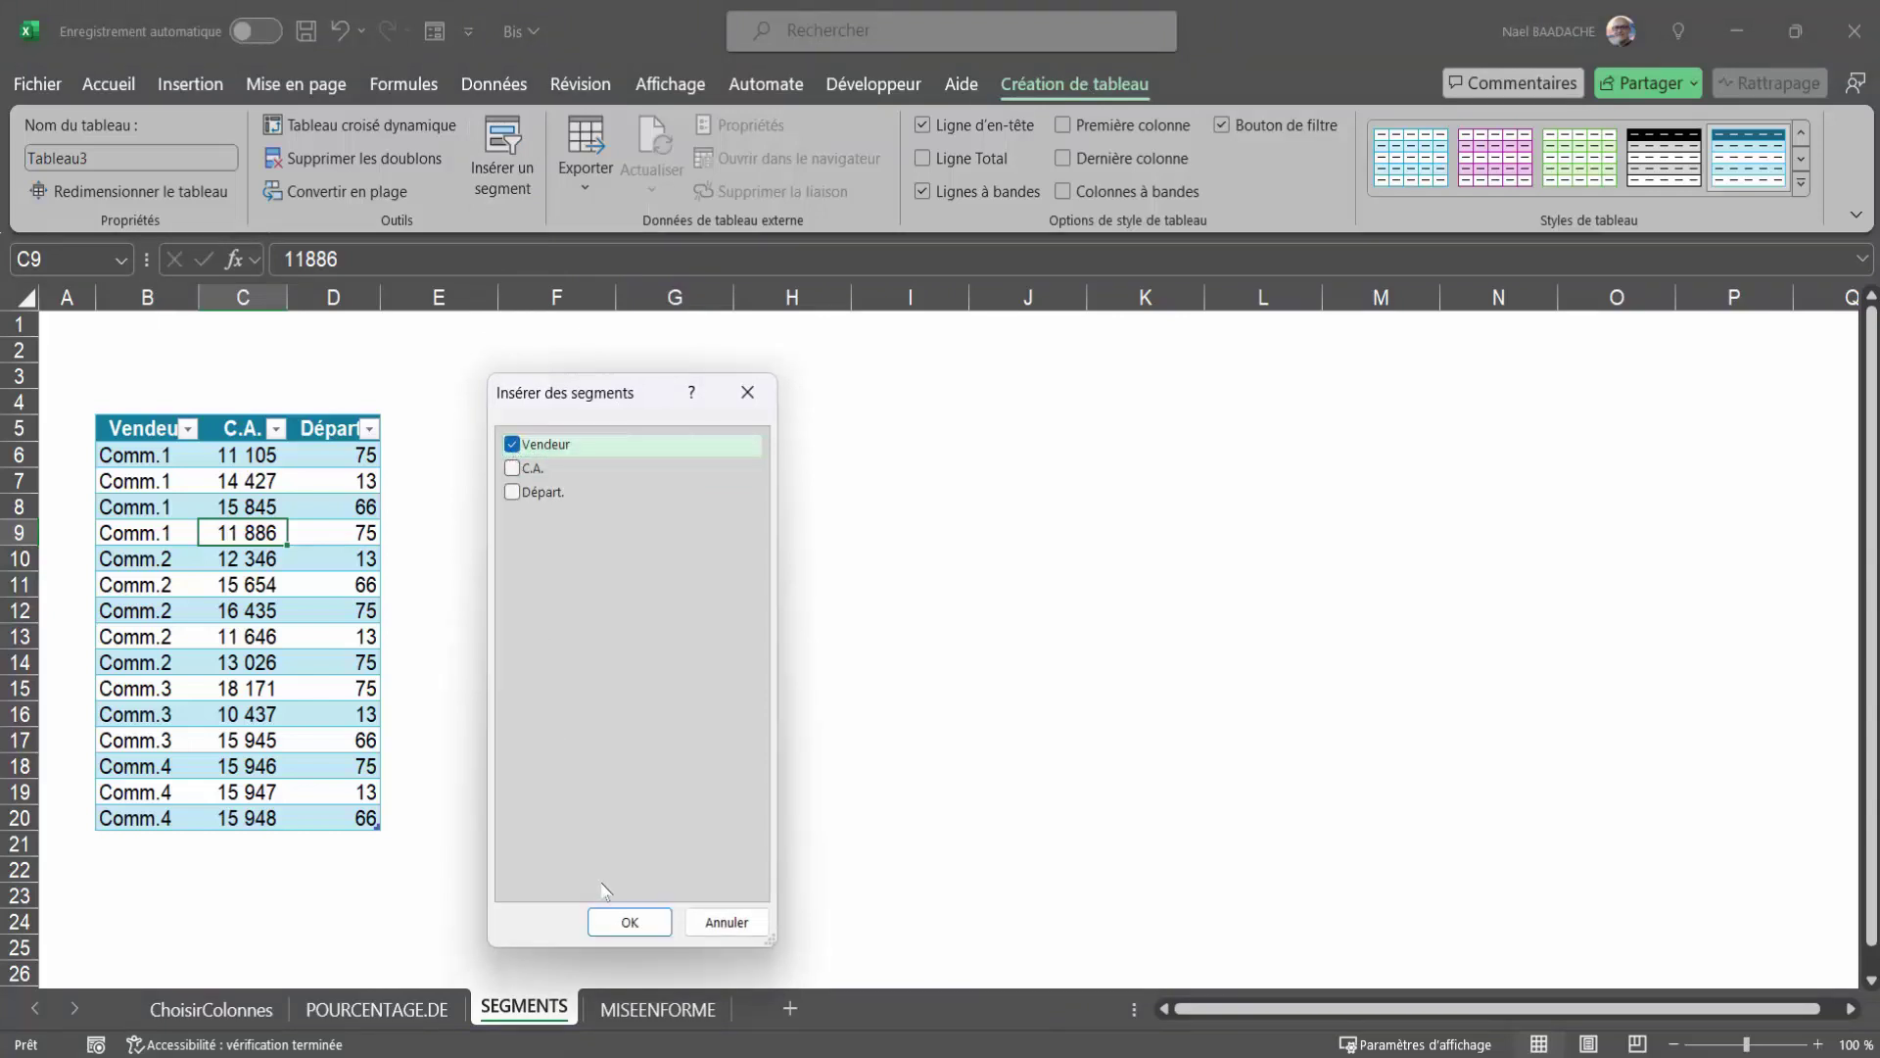
pyautogui.click(630, 921)
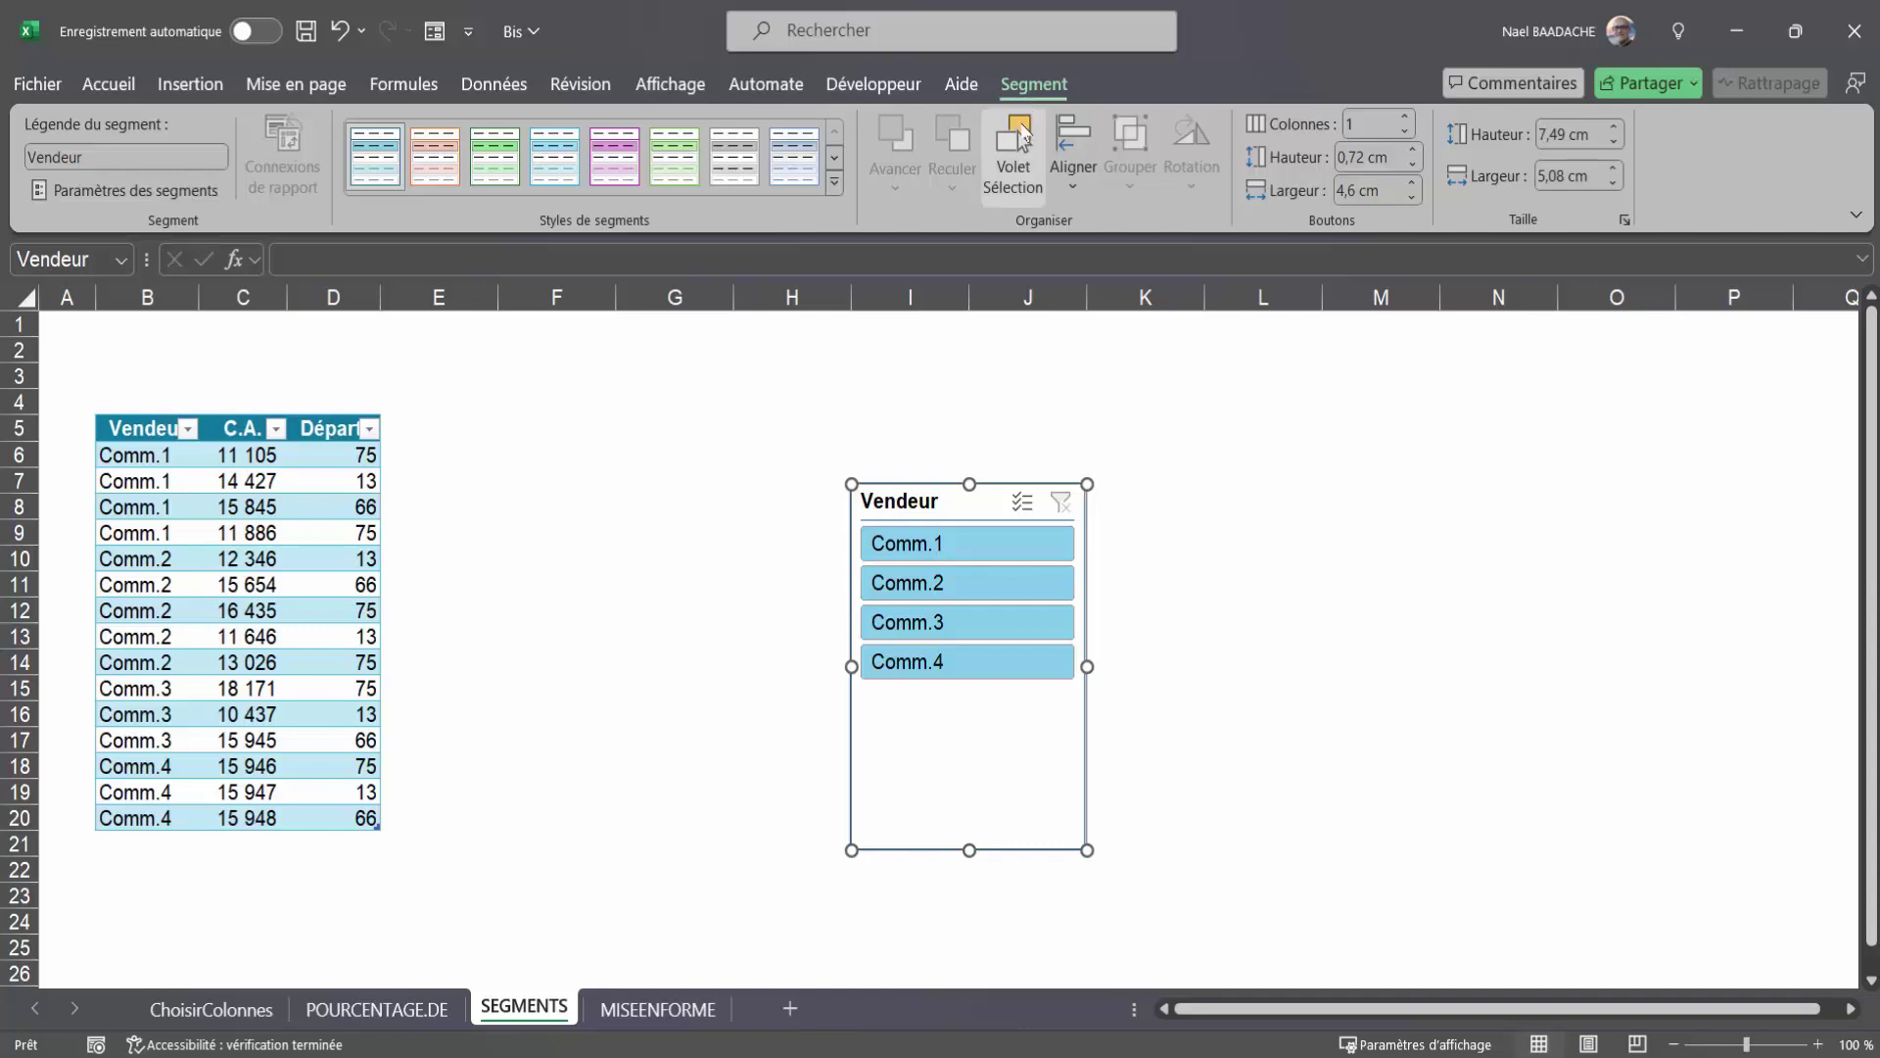
# Step: Give the Vendeur slicer the orange style and 2 columns, and place it beside the table
pyautogui.click(447, 165)
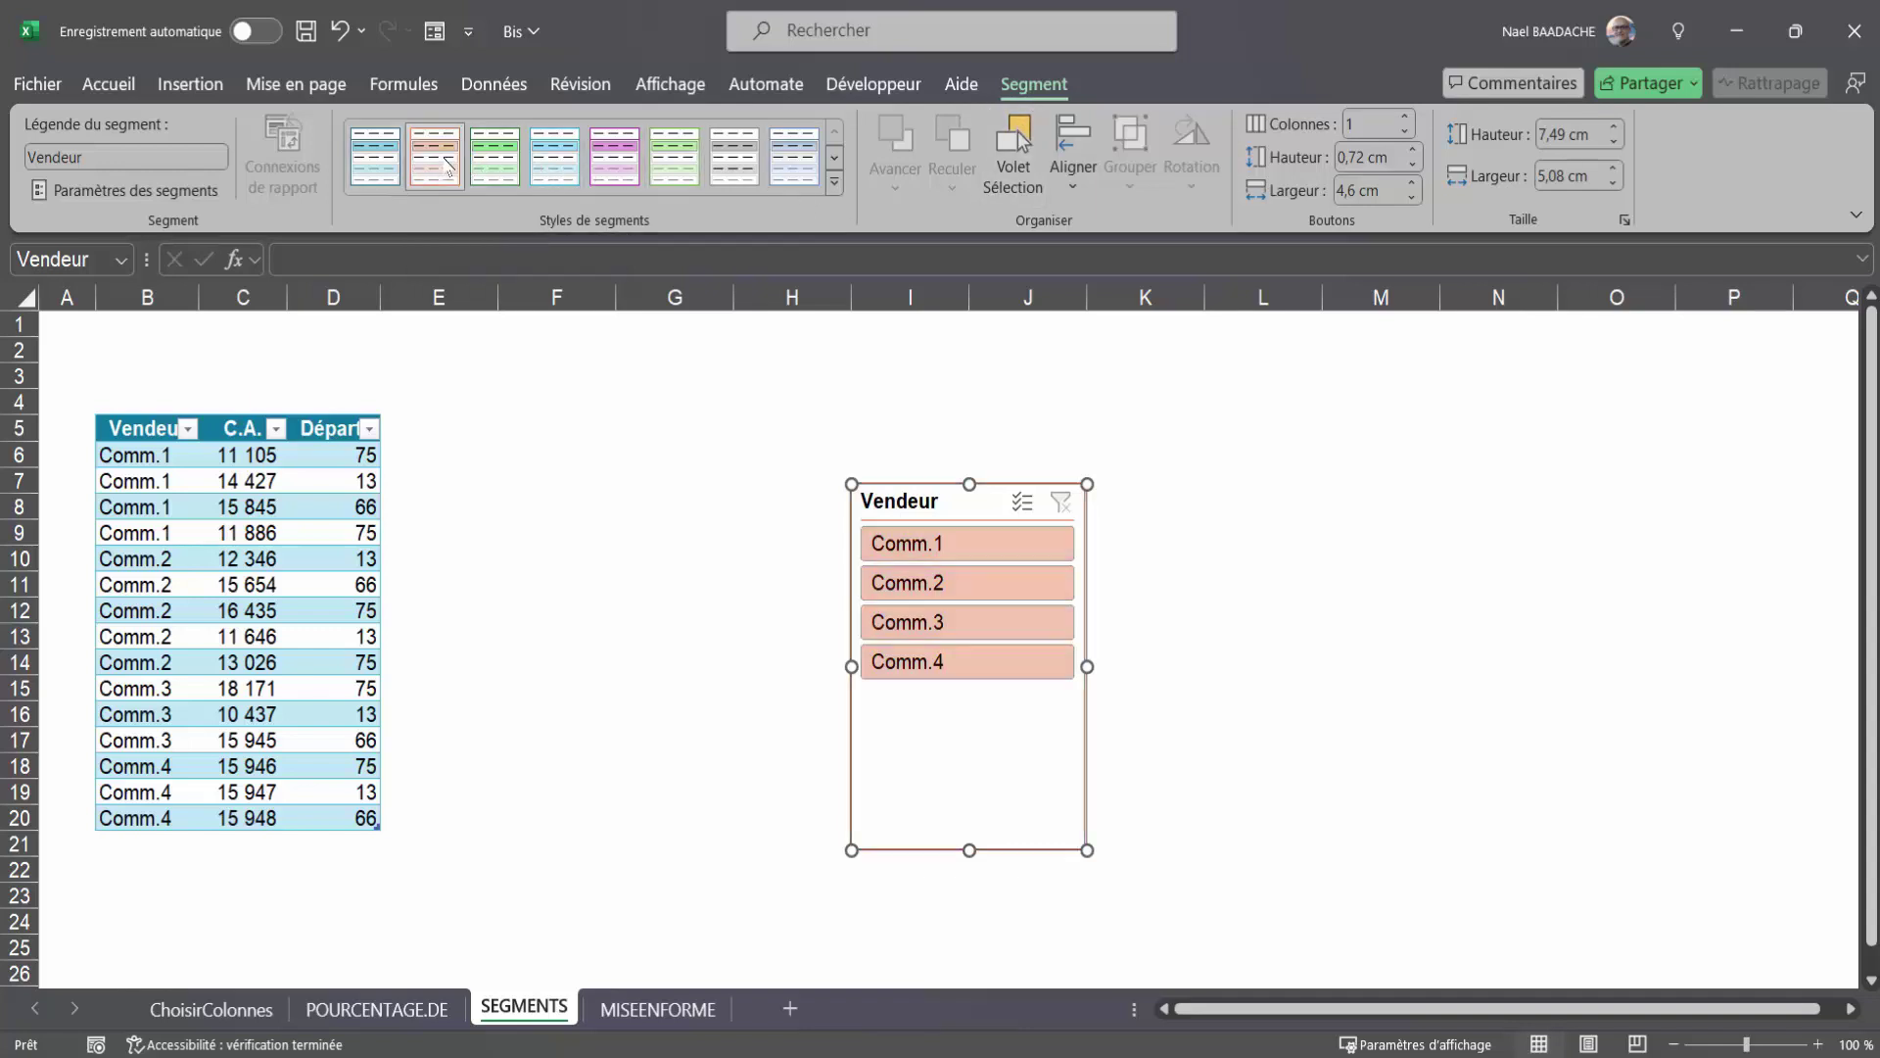
pyautogui.click(1406, 118)
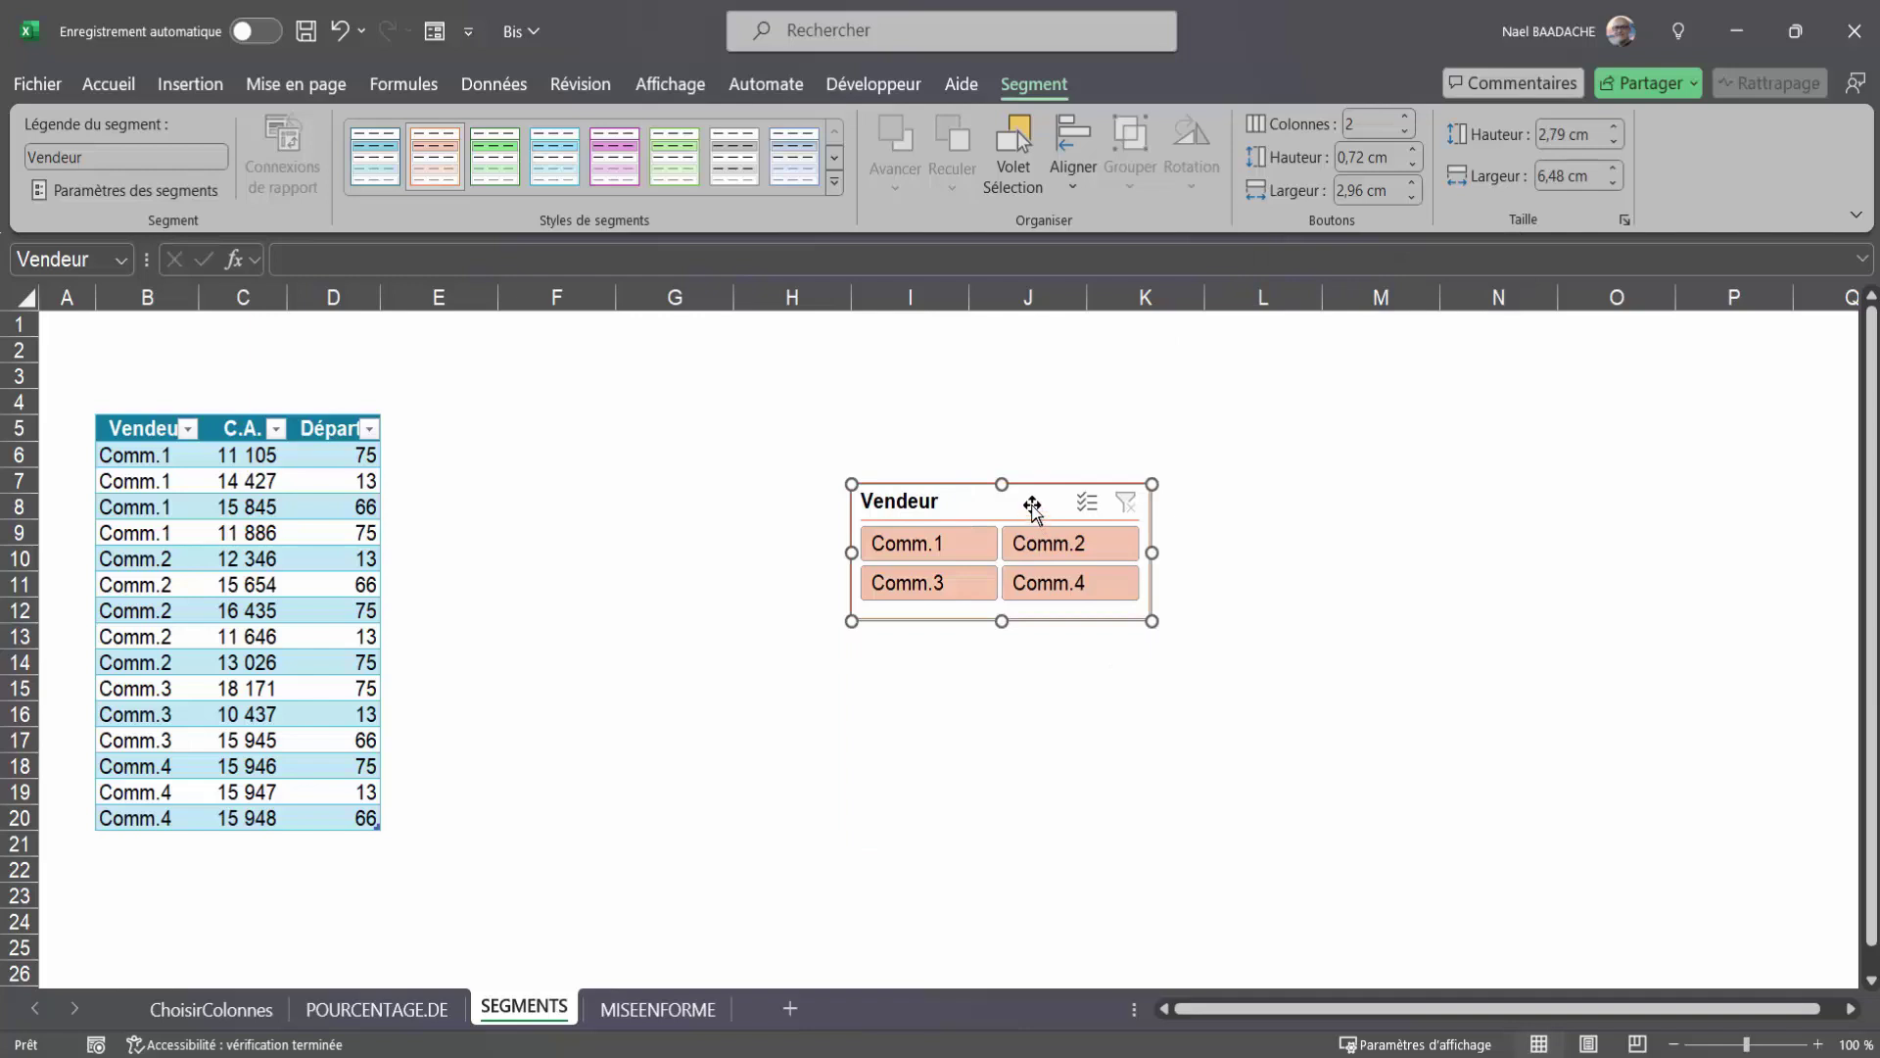
pyautogui.moveTo(1035, 513); pyautogui.dragTo(630, 434)
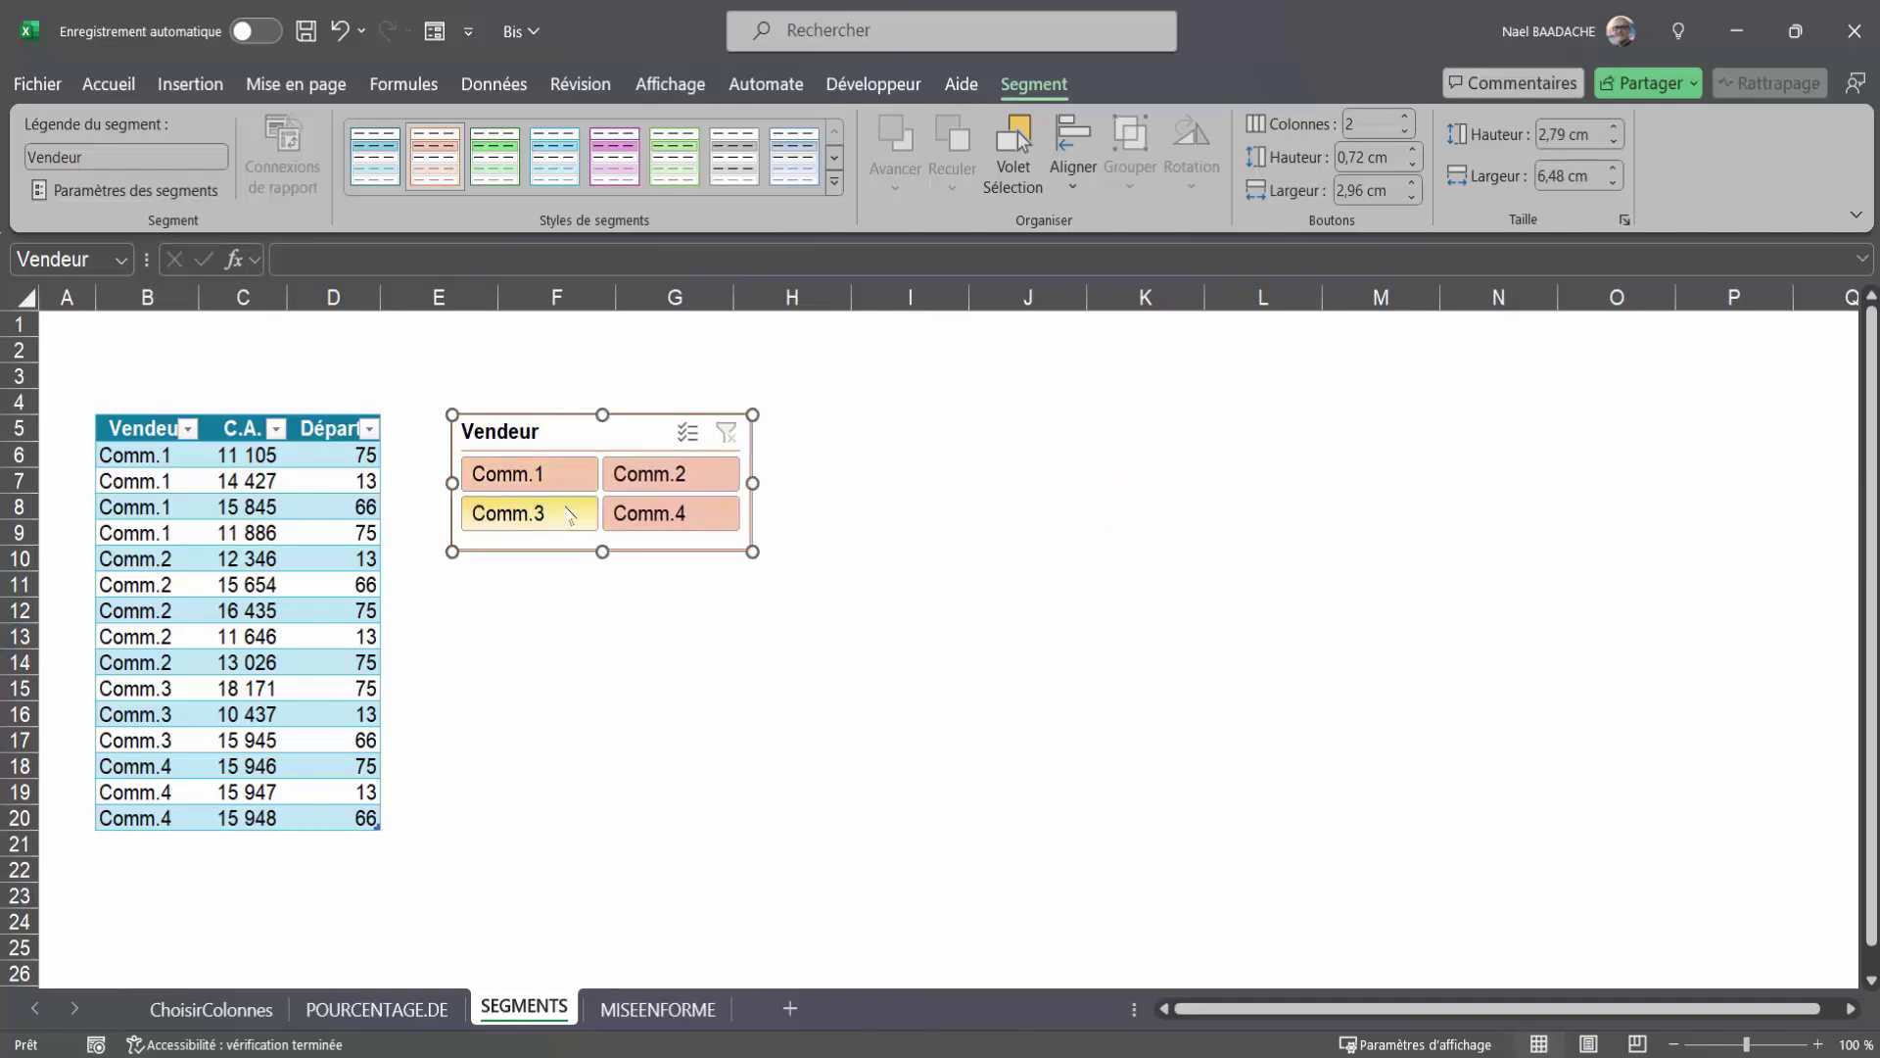
pyautogui.click(557, 712)
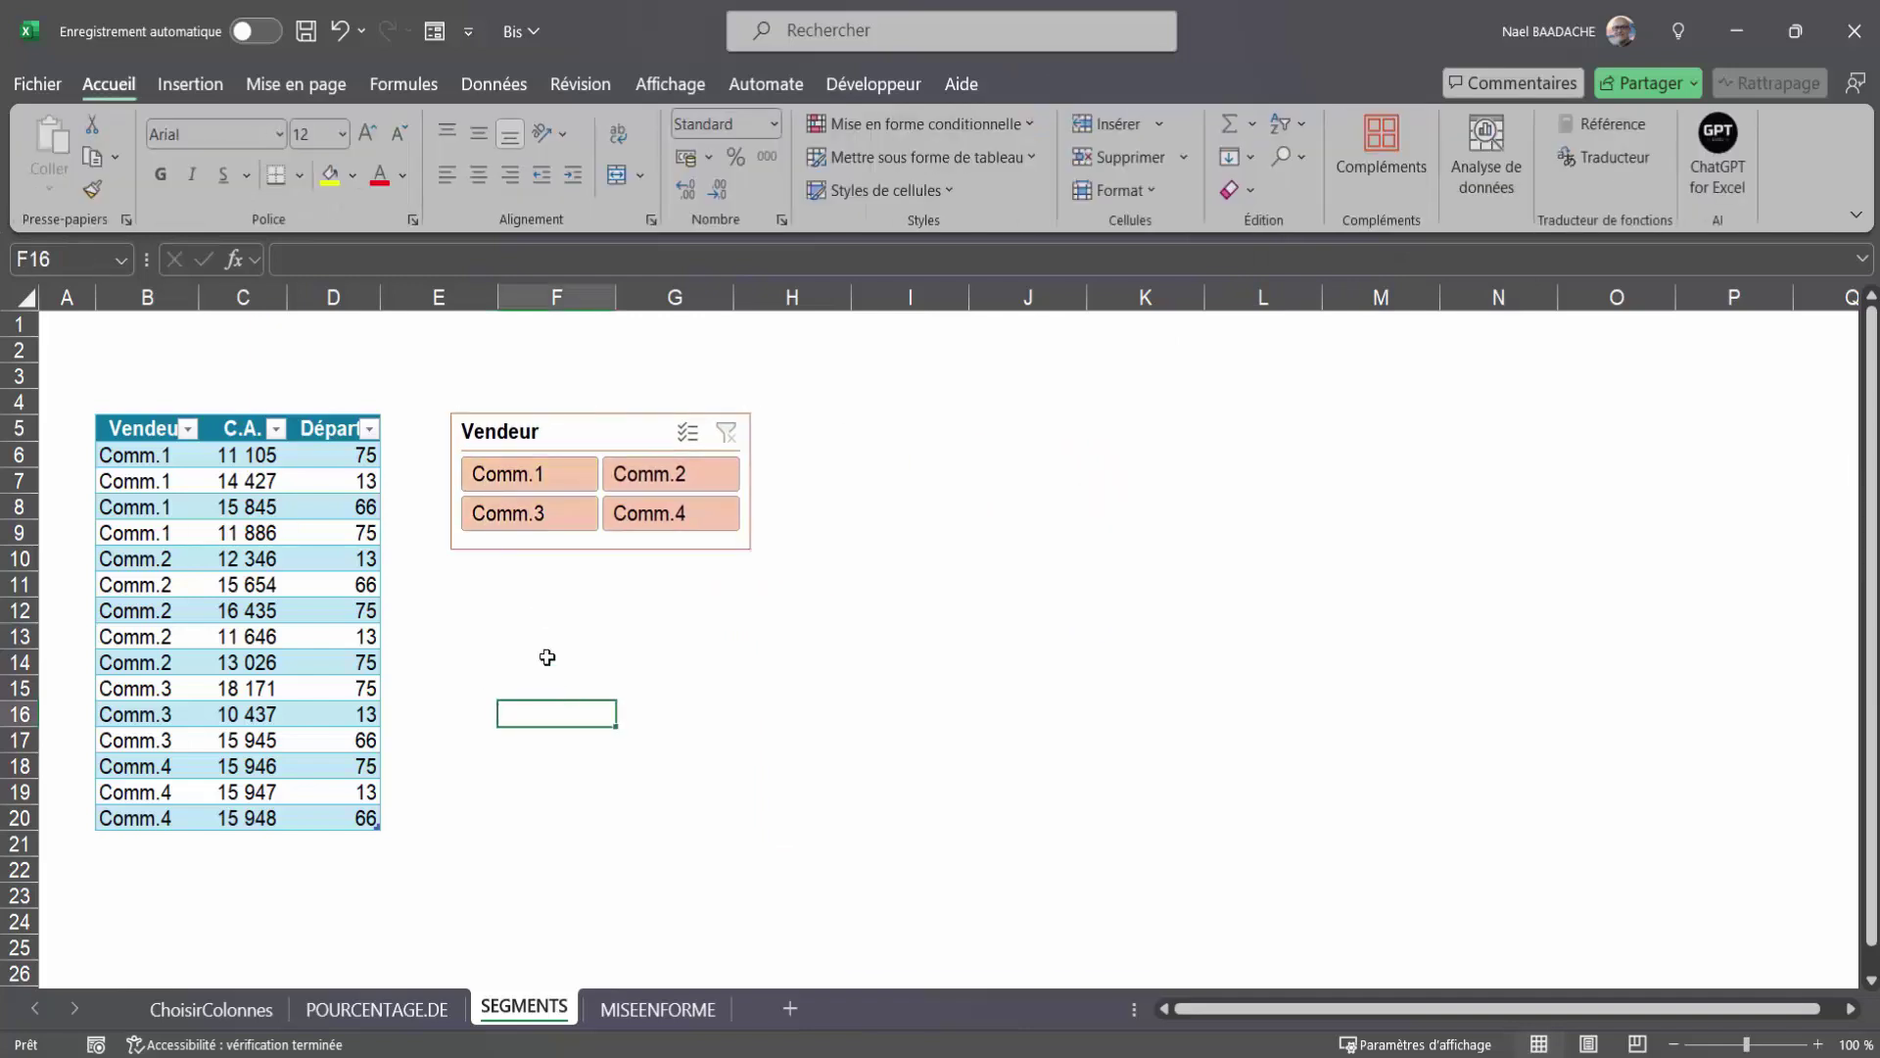
# Step: Test the slicer by filtering Comm.1 and Comm.2, clear the filter, then go to MISEENFORME
pyautogui.click(546, 479)
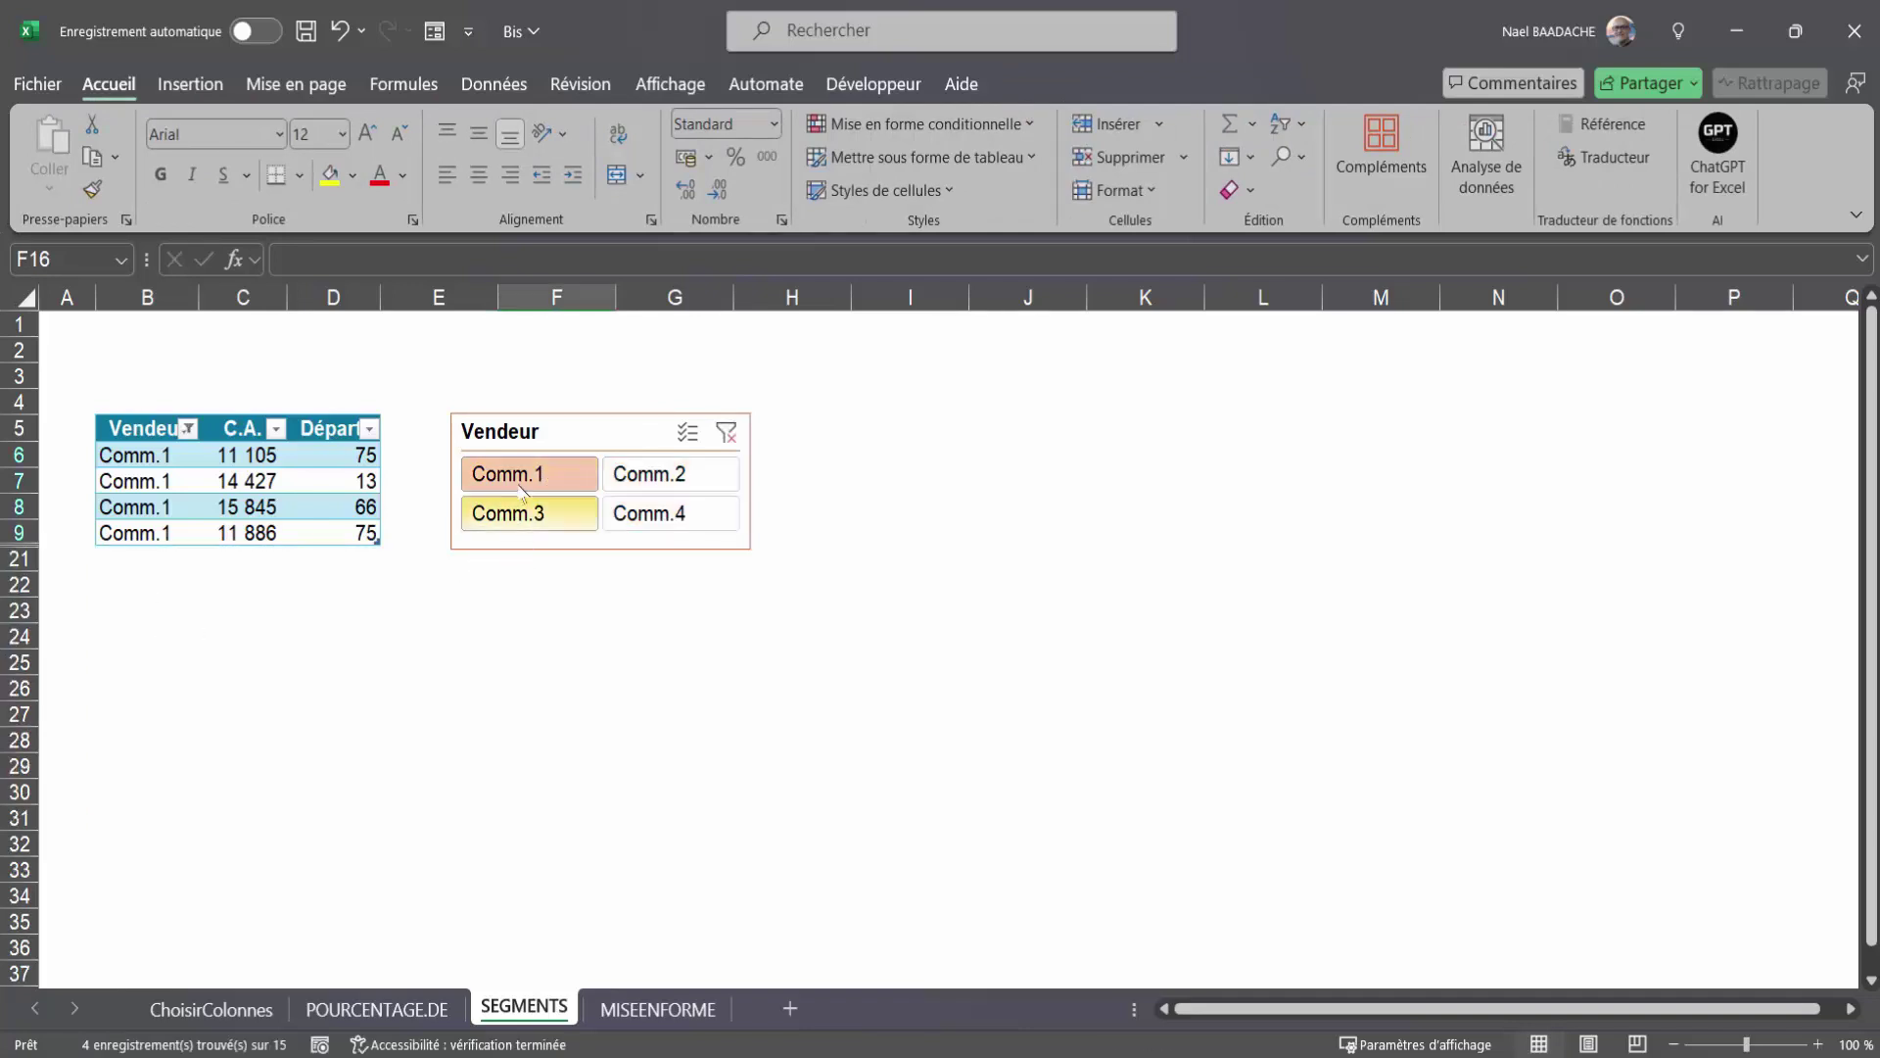
pyautogui.keyDown('ctrl'); pyautogui.click(667, 479); pyautogui.keyUp('ctrl')
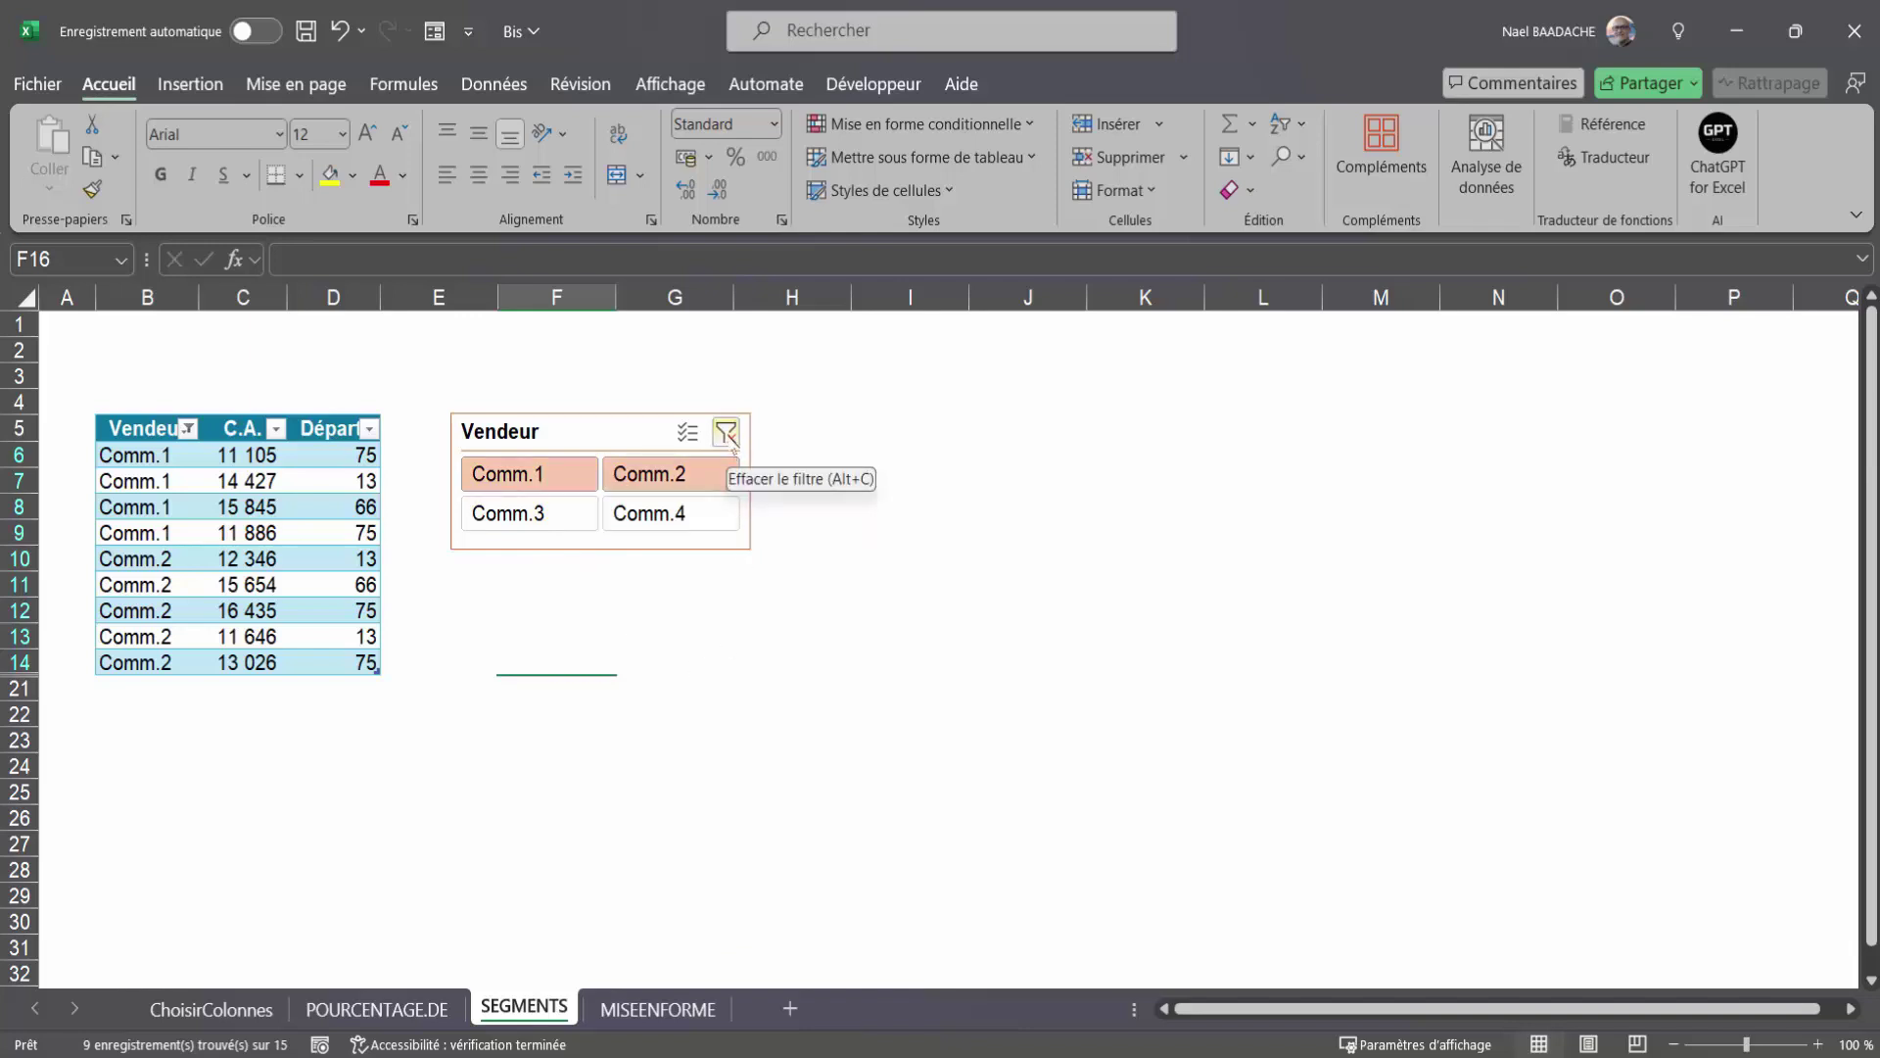
pyautogui.click(725, 433)
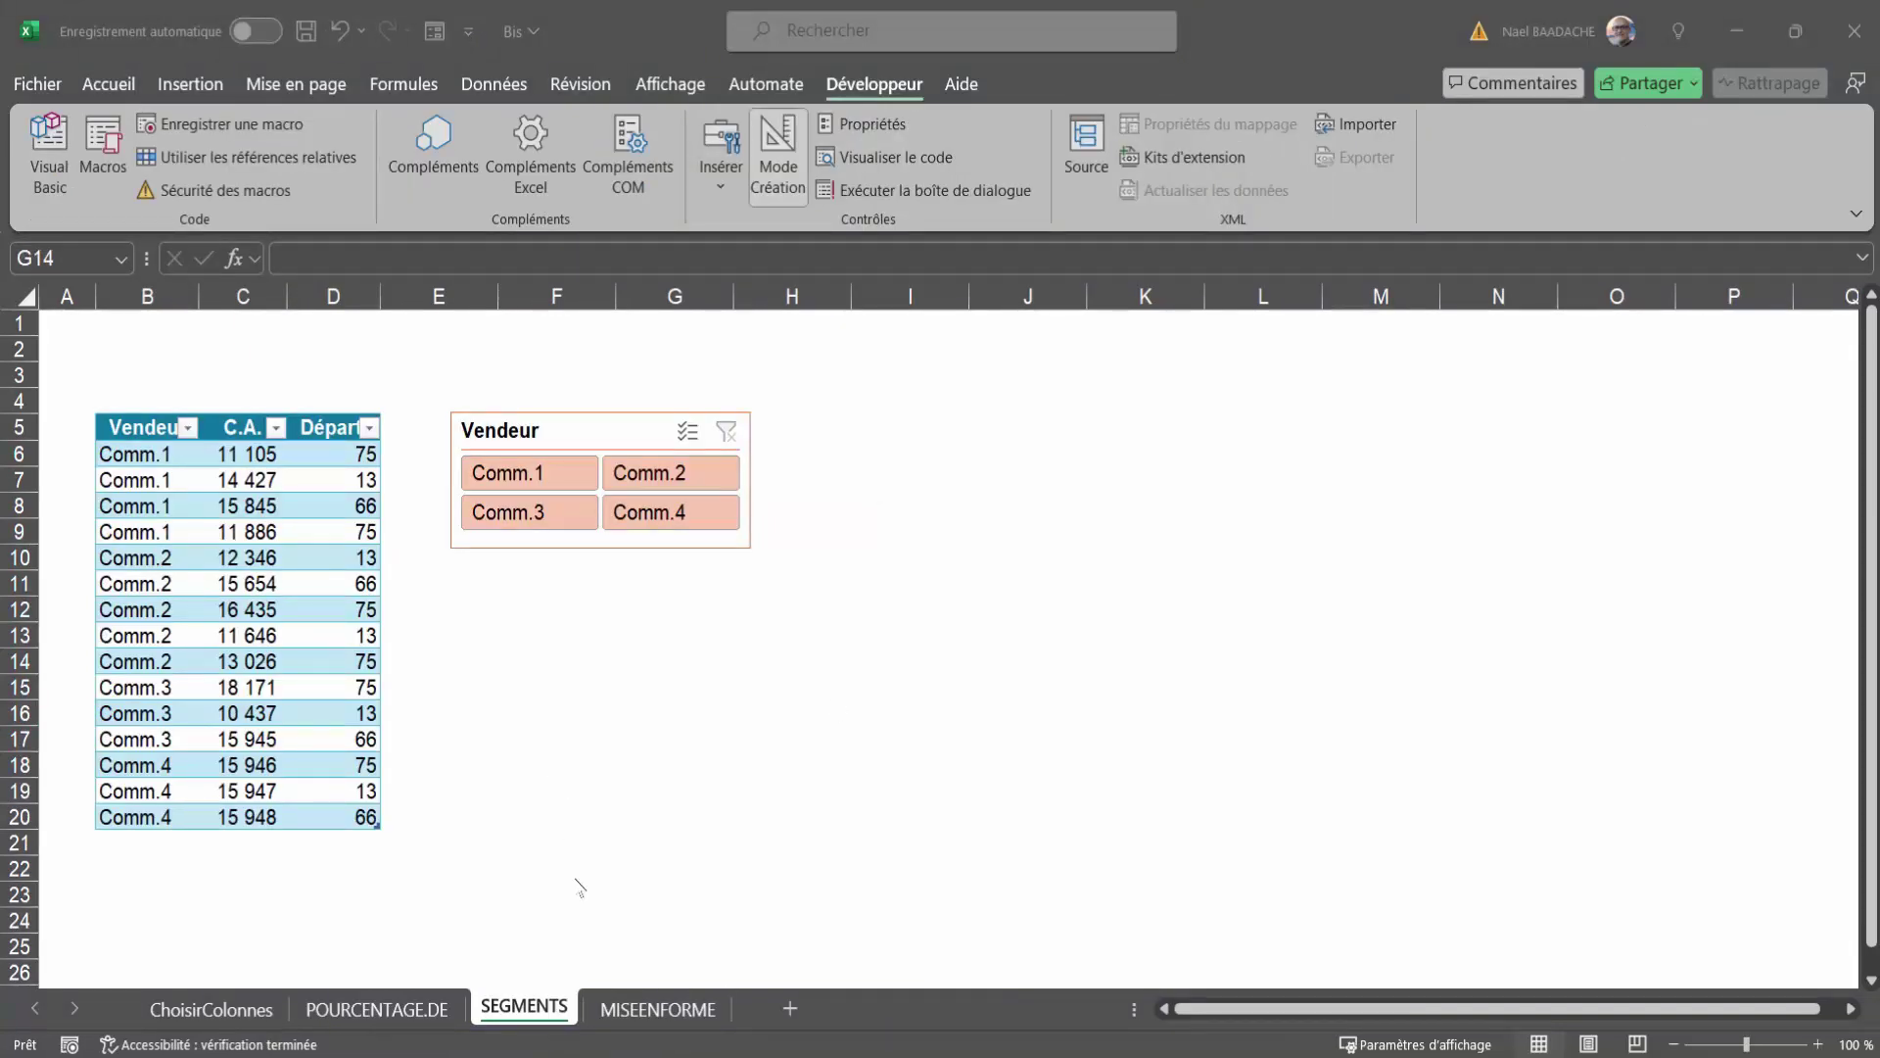
pyautogui.click(644, 1003)
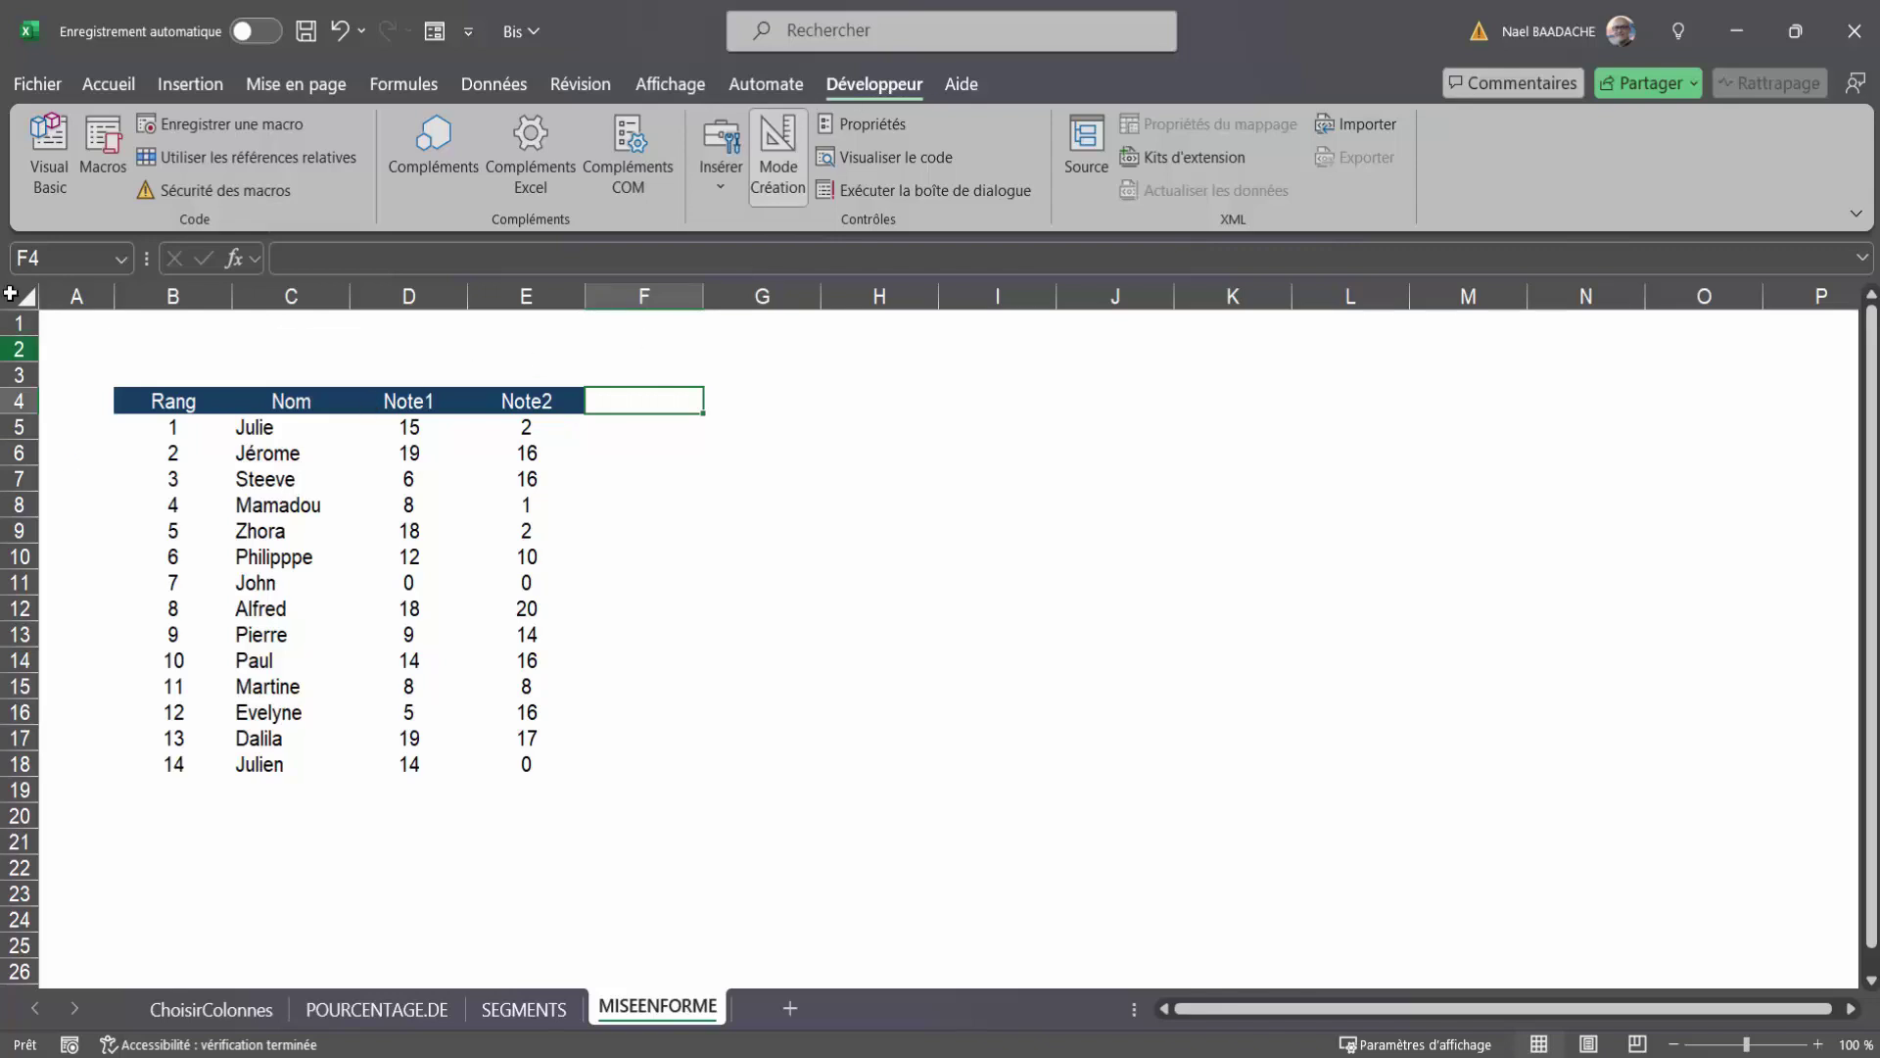
pyautogui.click(42, 93)
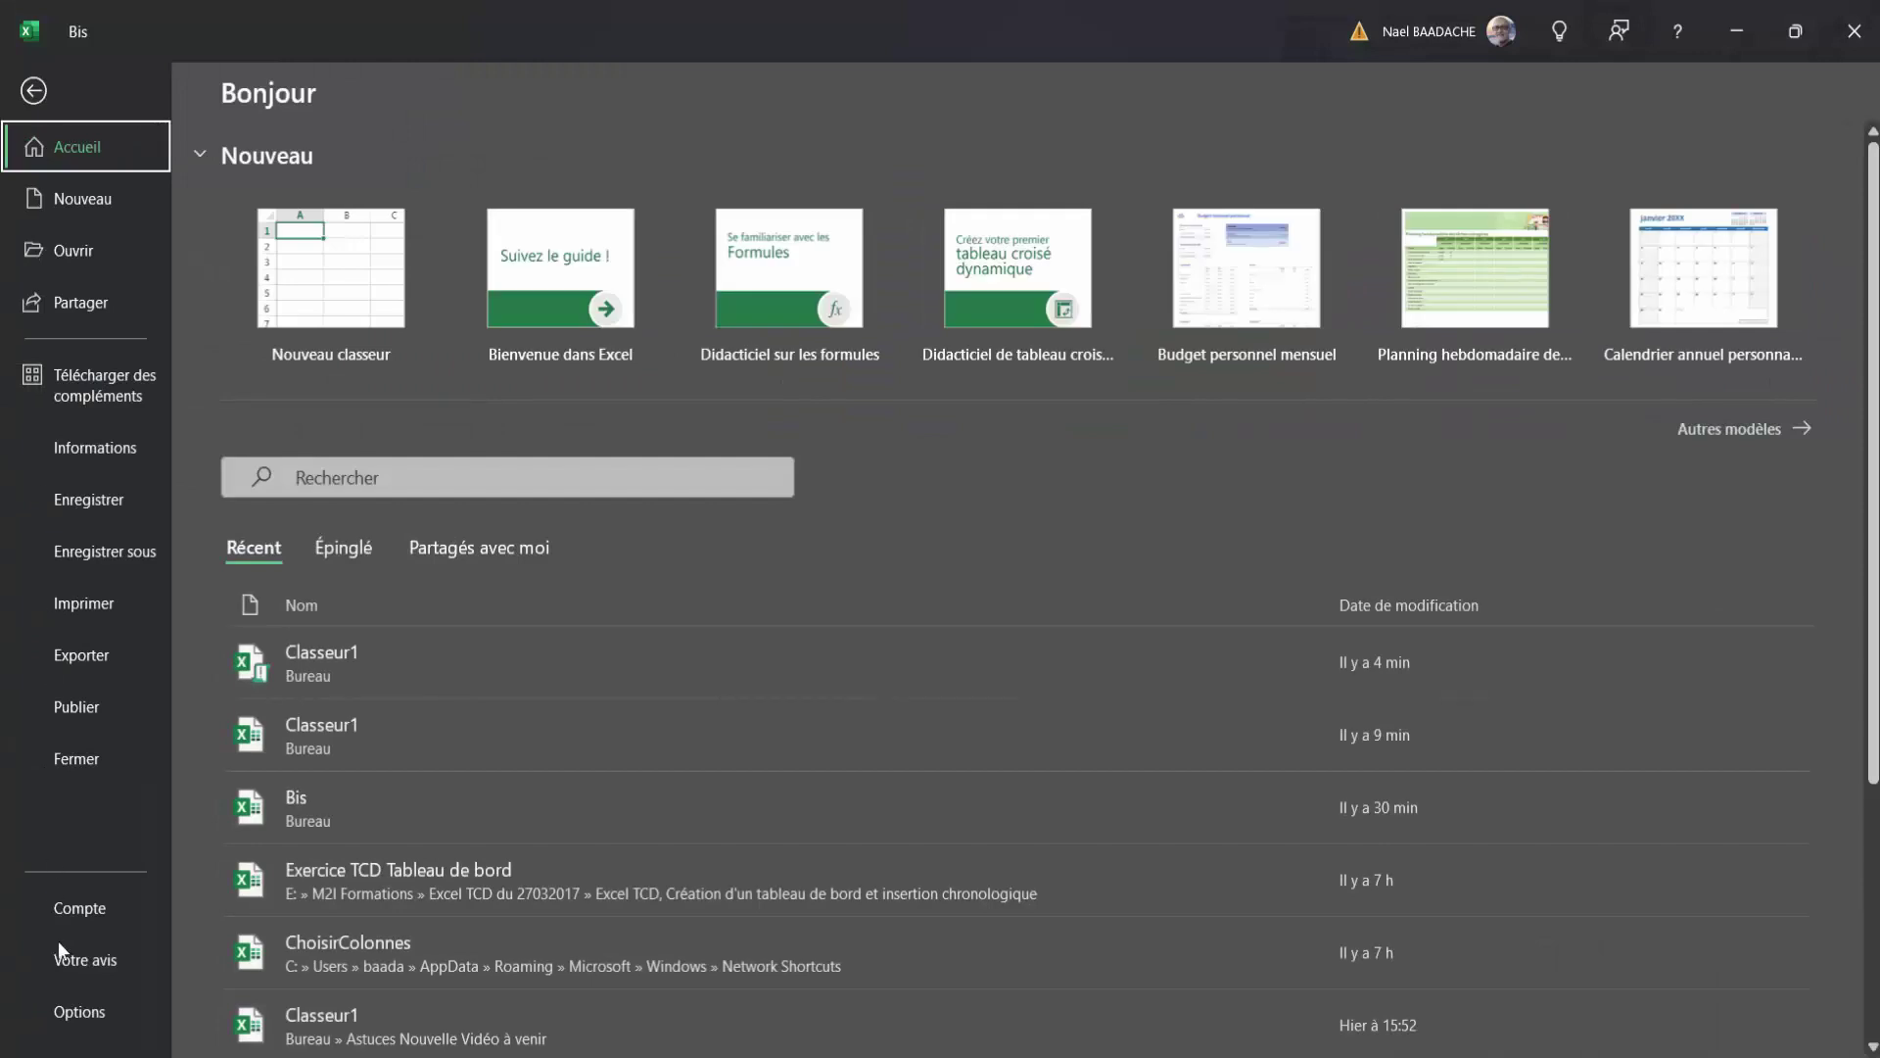
pyautogui.click(72, 1009)
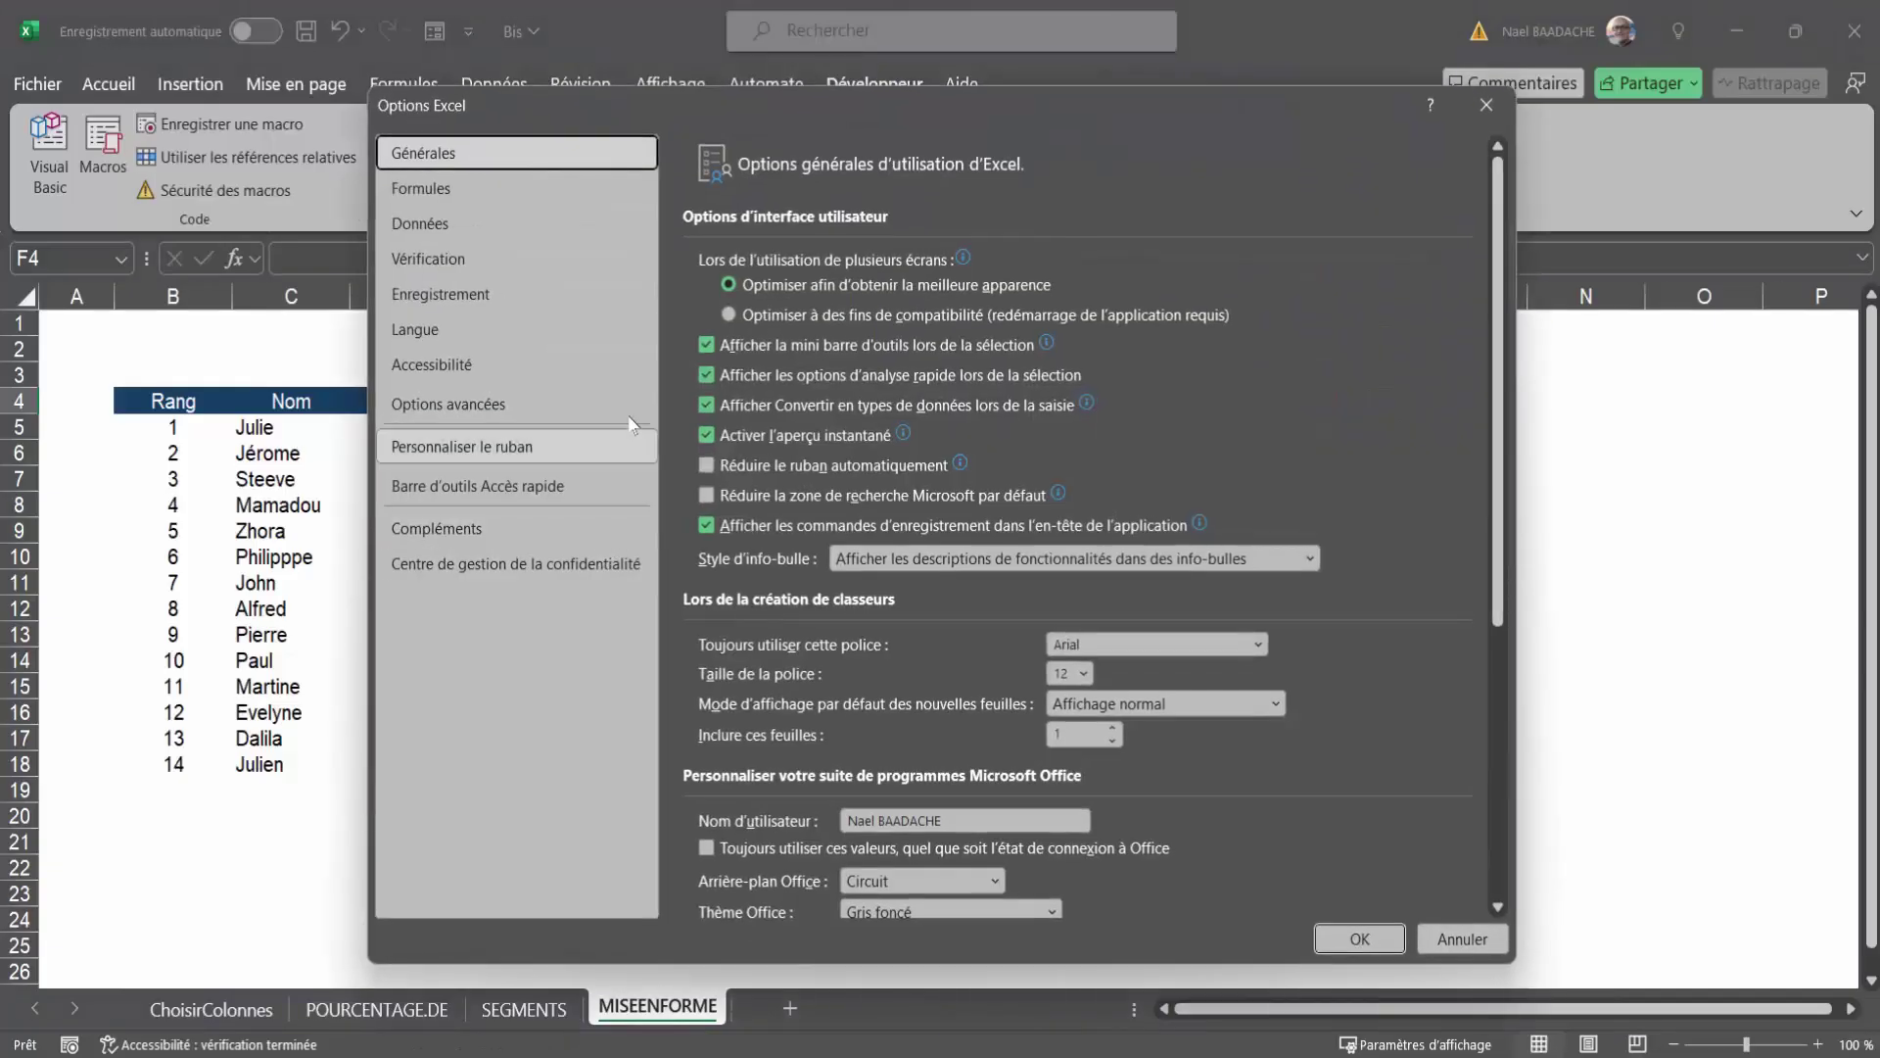
pyautogui.click(462, 449)
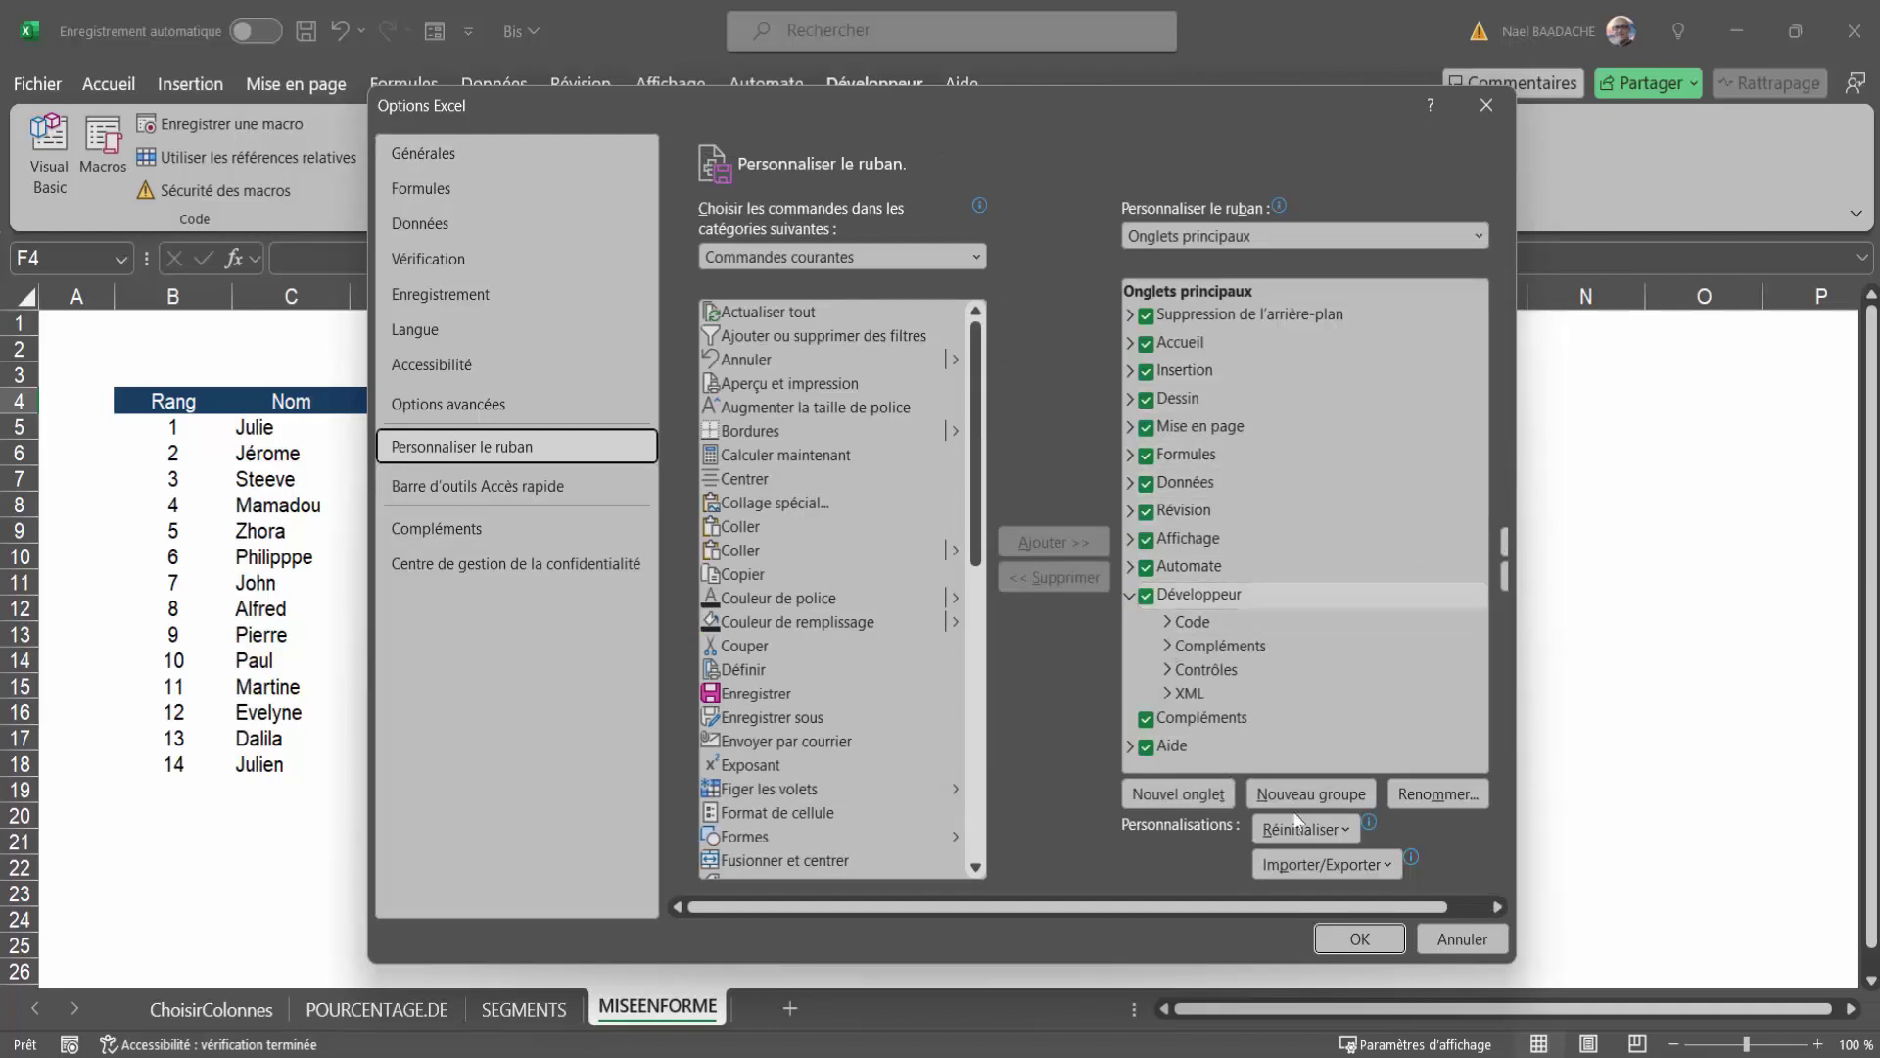
pyautogui.click(1459, 942)
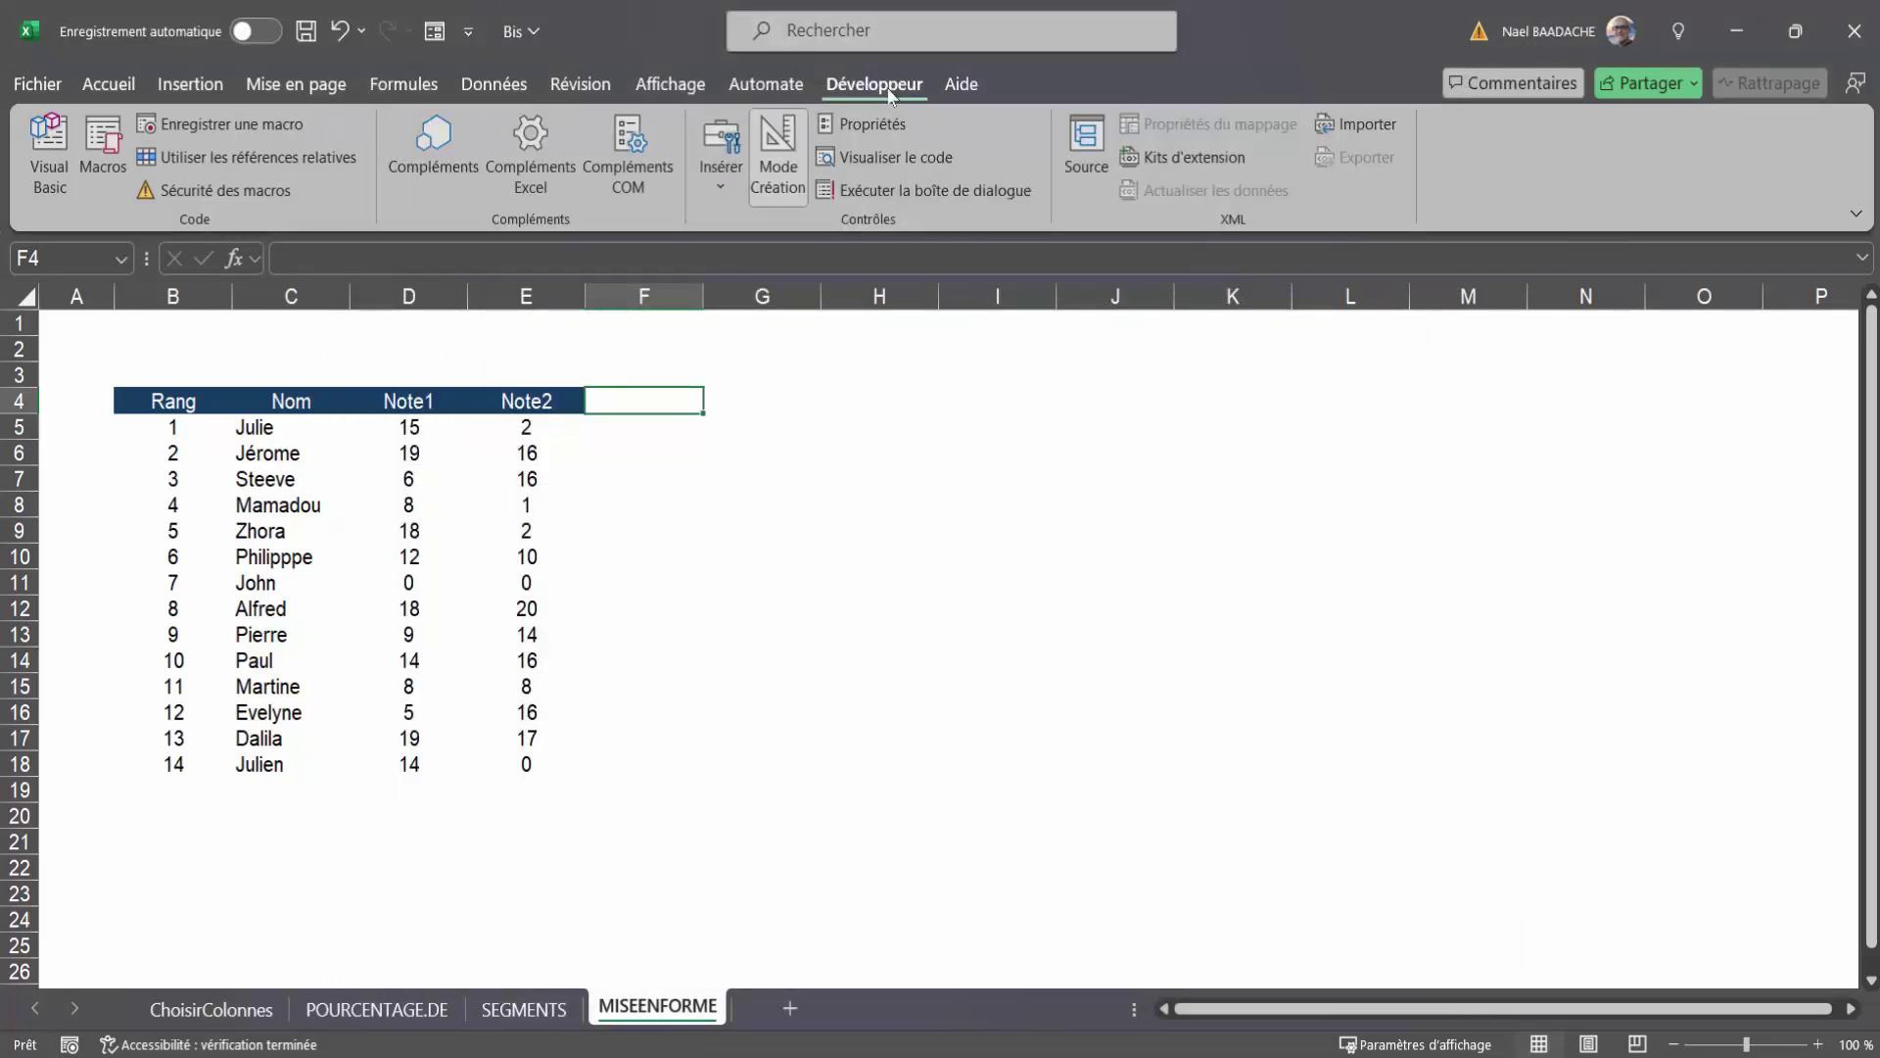
# Step: Draw an ActiveX text box across row 2 above the MISEENFORME table
pyautogui.click(714, 192)
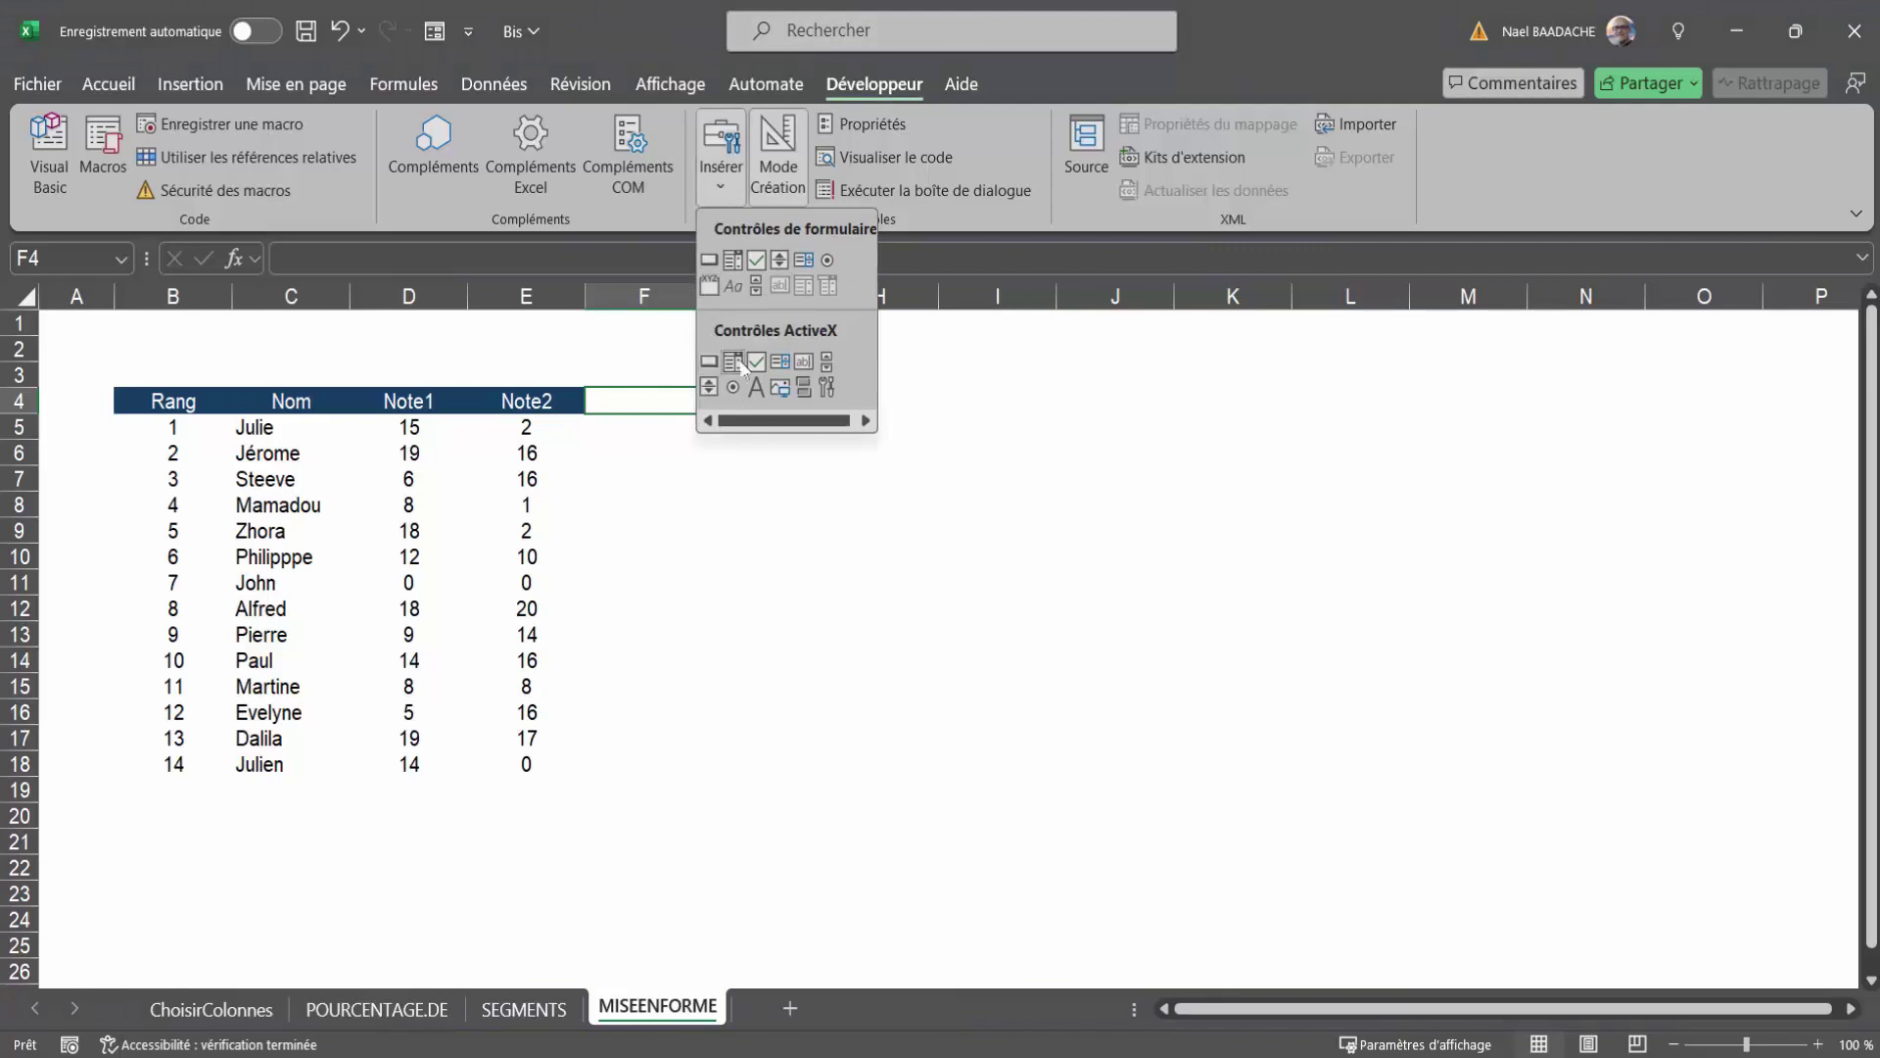
pyautogui.click(805, 366)
pyautogui.moveTo(204, 337); pyautogui.dragTo(509, 371)
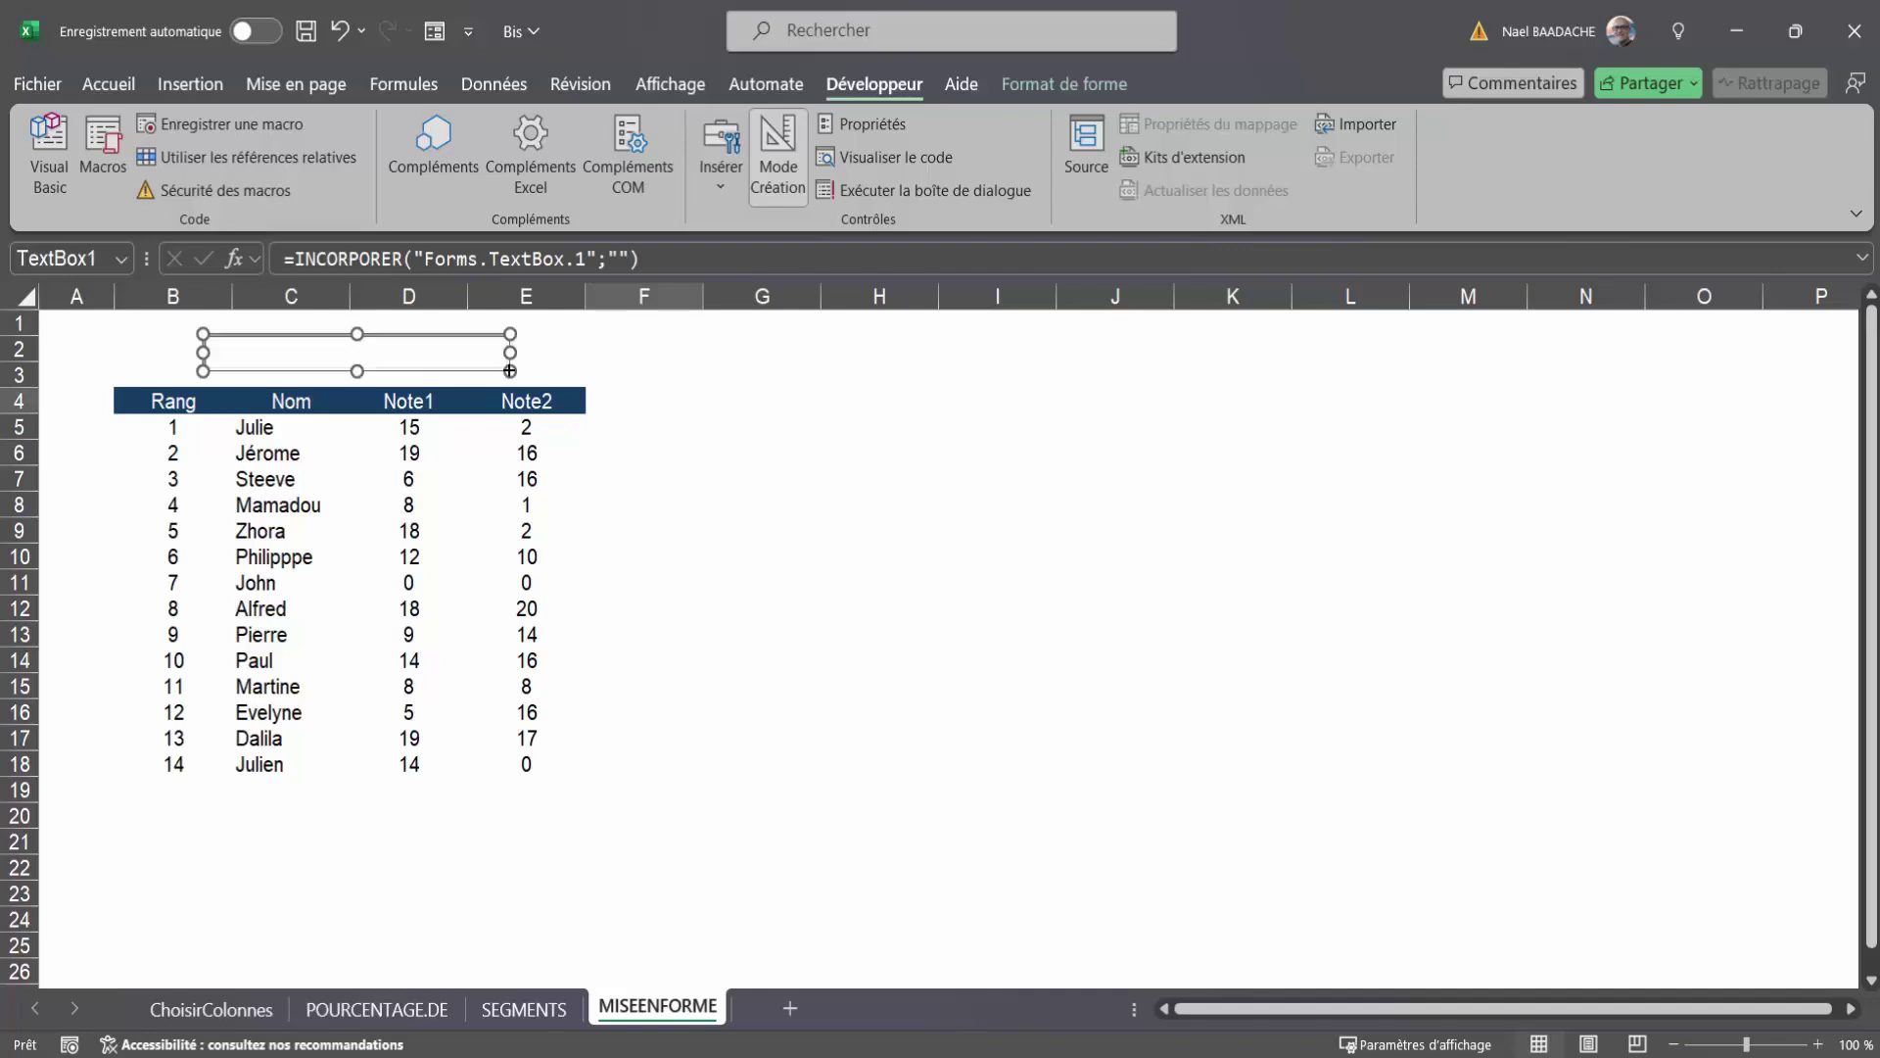
# Step: Set the text box's LinkedCell property to C2 and turn off design mode
pyautogui.rightClick(459, 354)
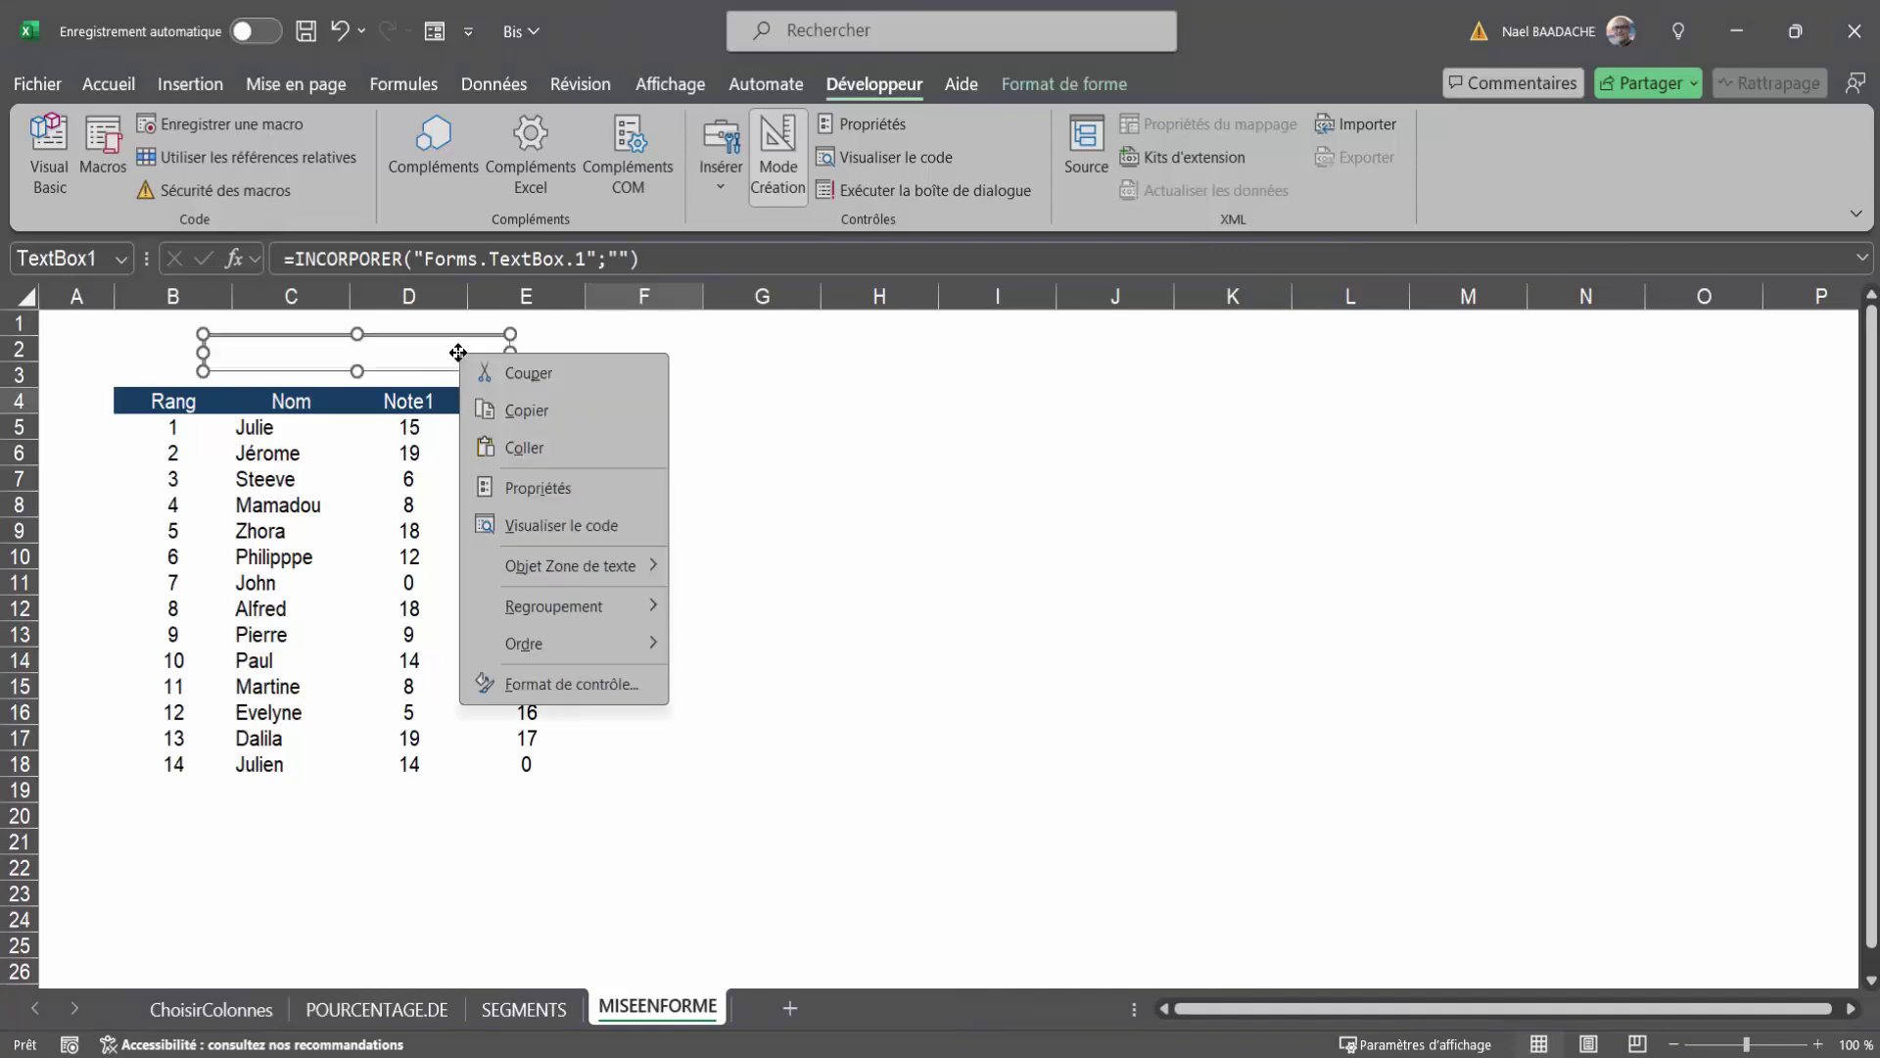
pyautogui.click(511, 490)
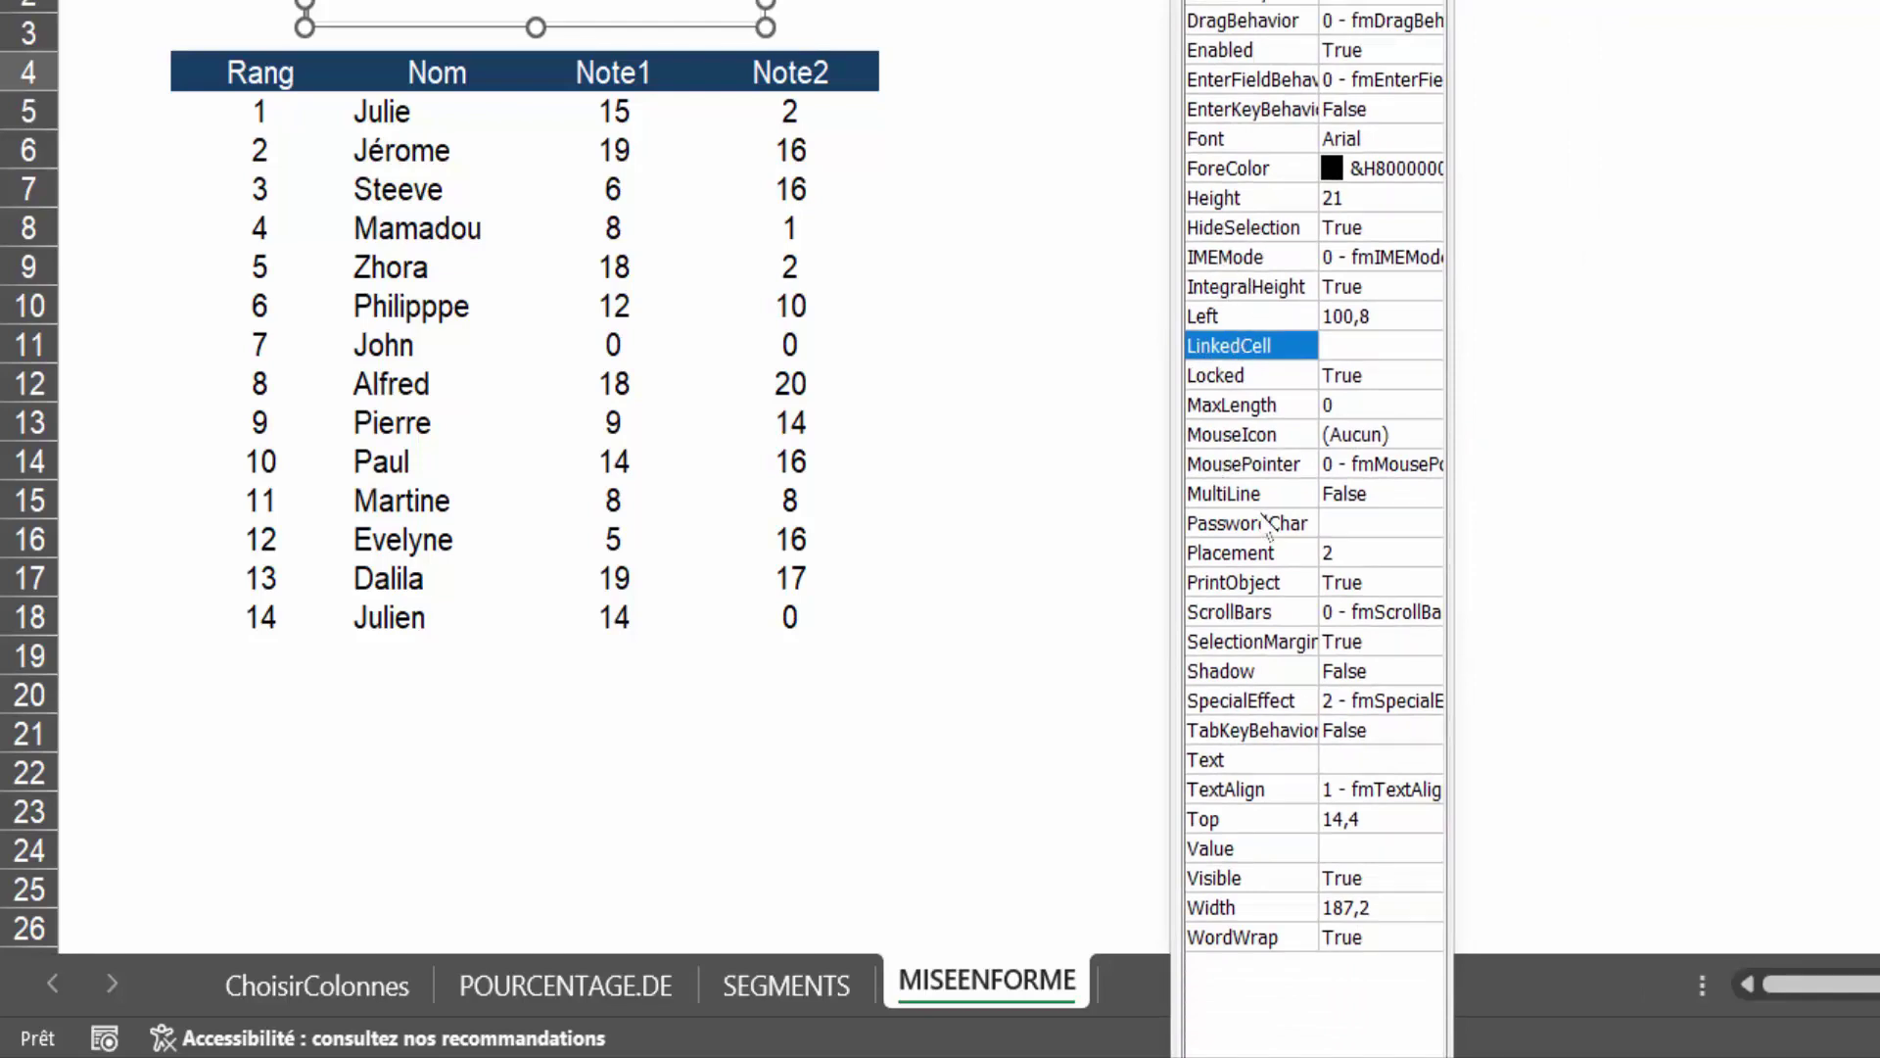
pyautogui.click(1388, 345)
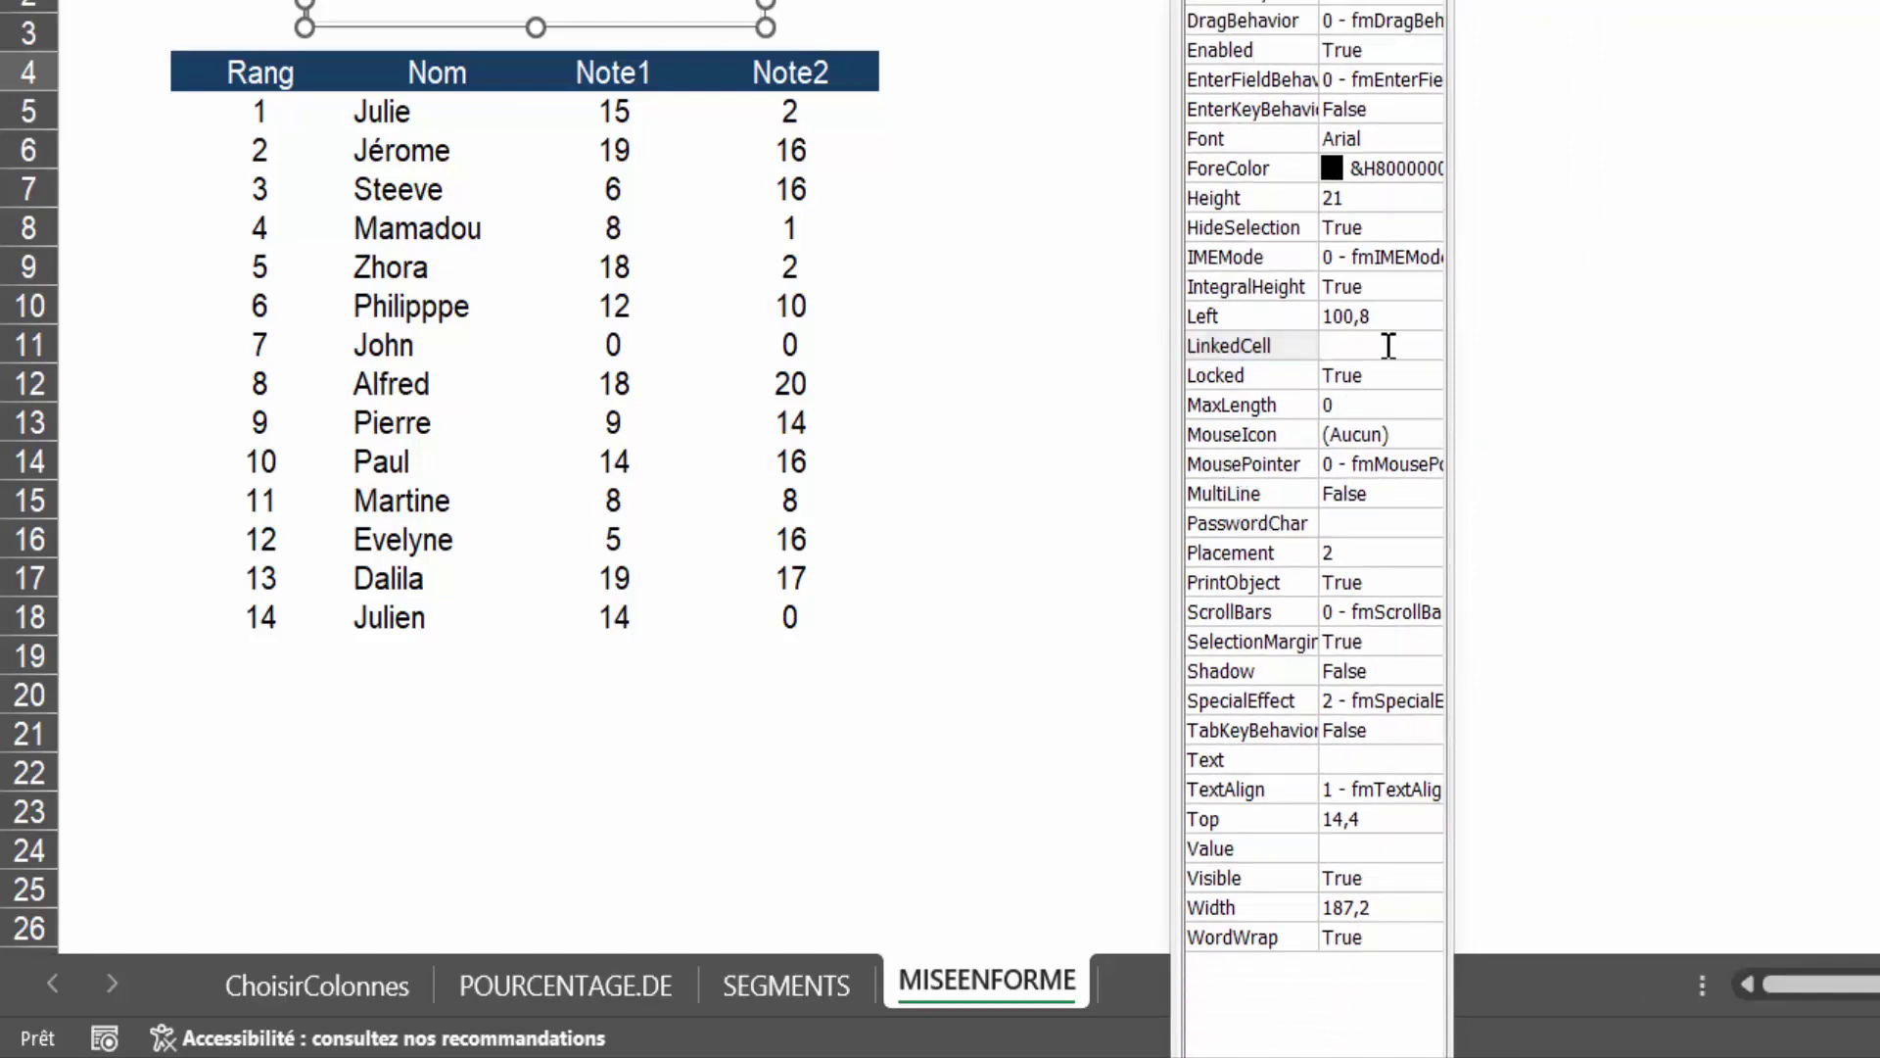
pyautogui.write('c2')
pyautogui.write('C2')
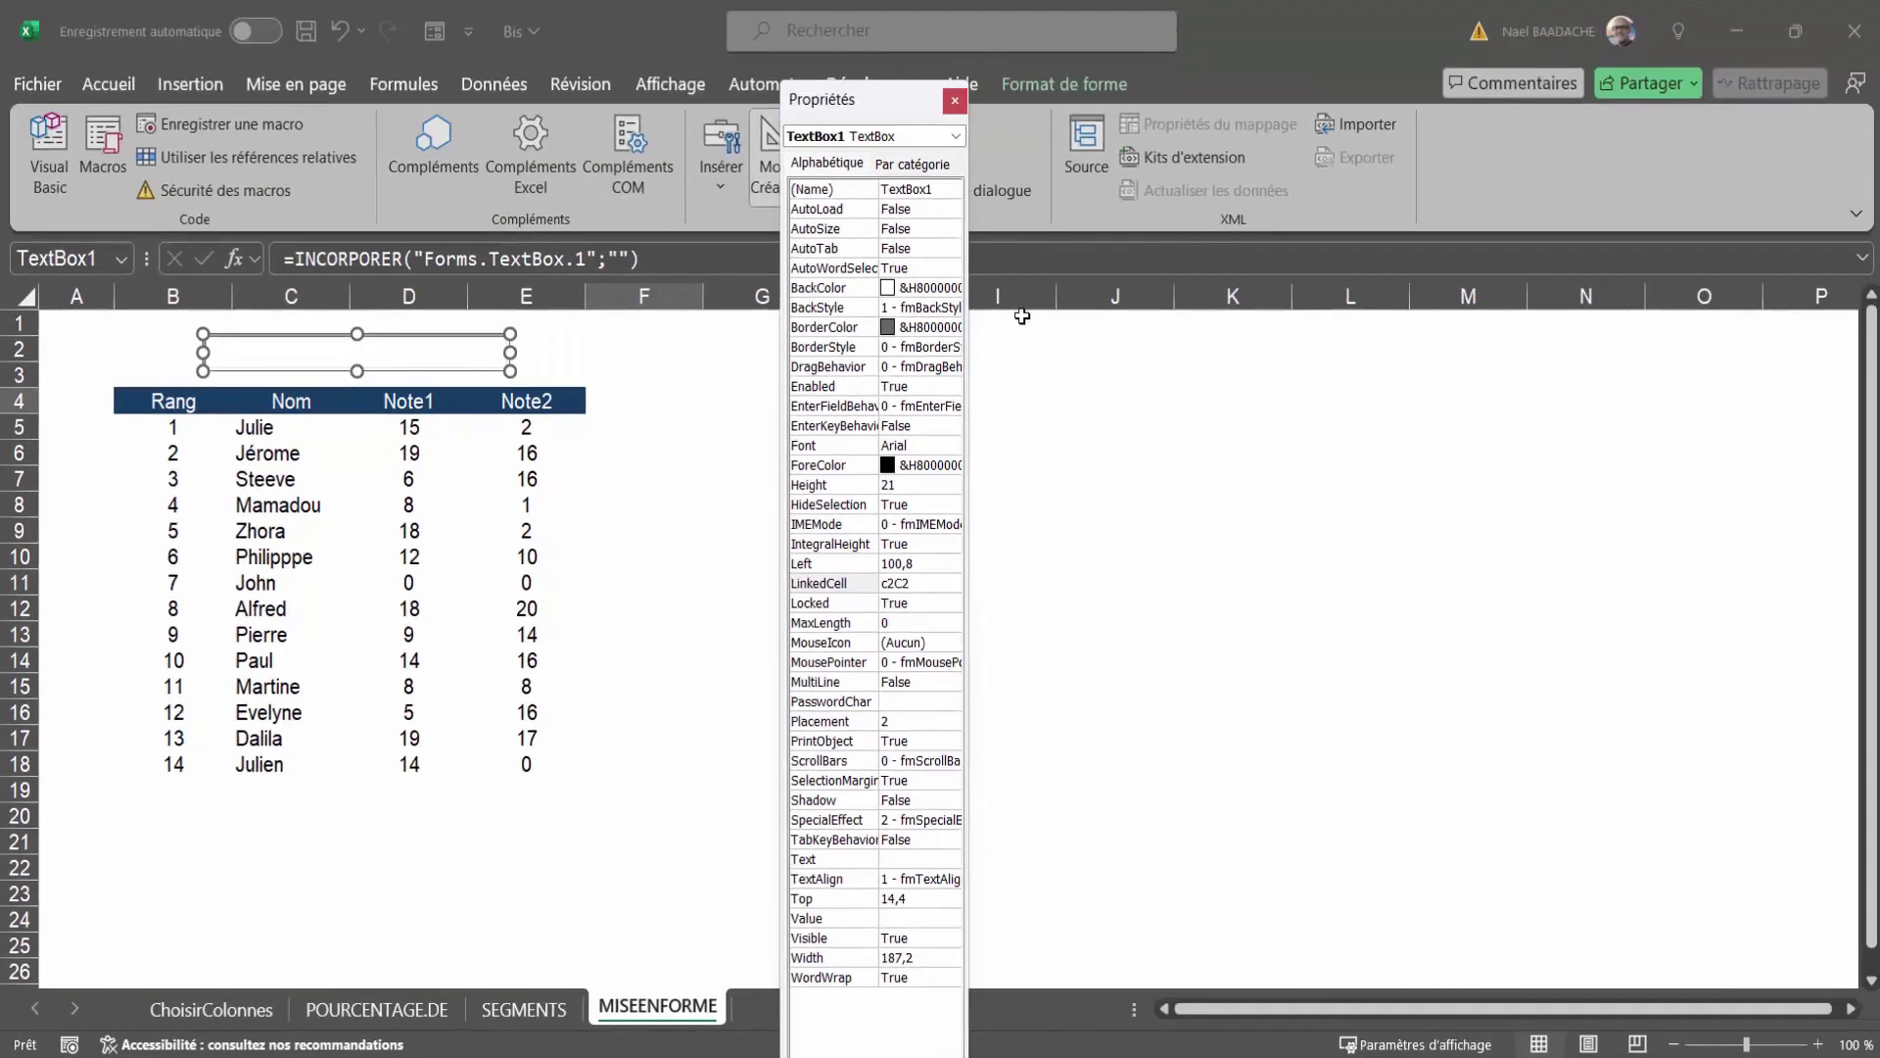
pyautogui.click(954, 100)
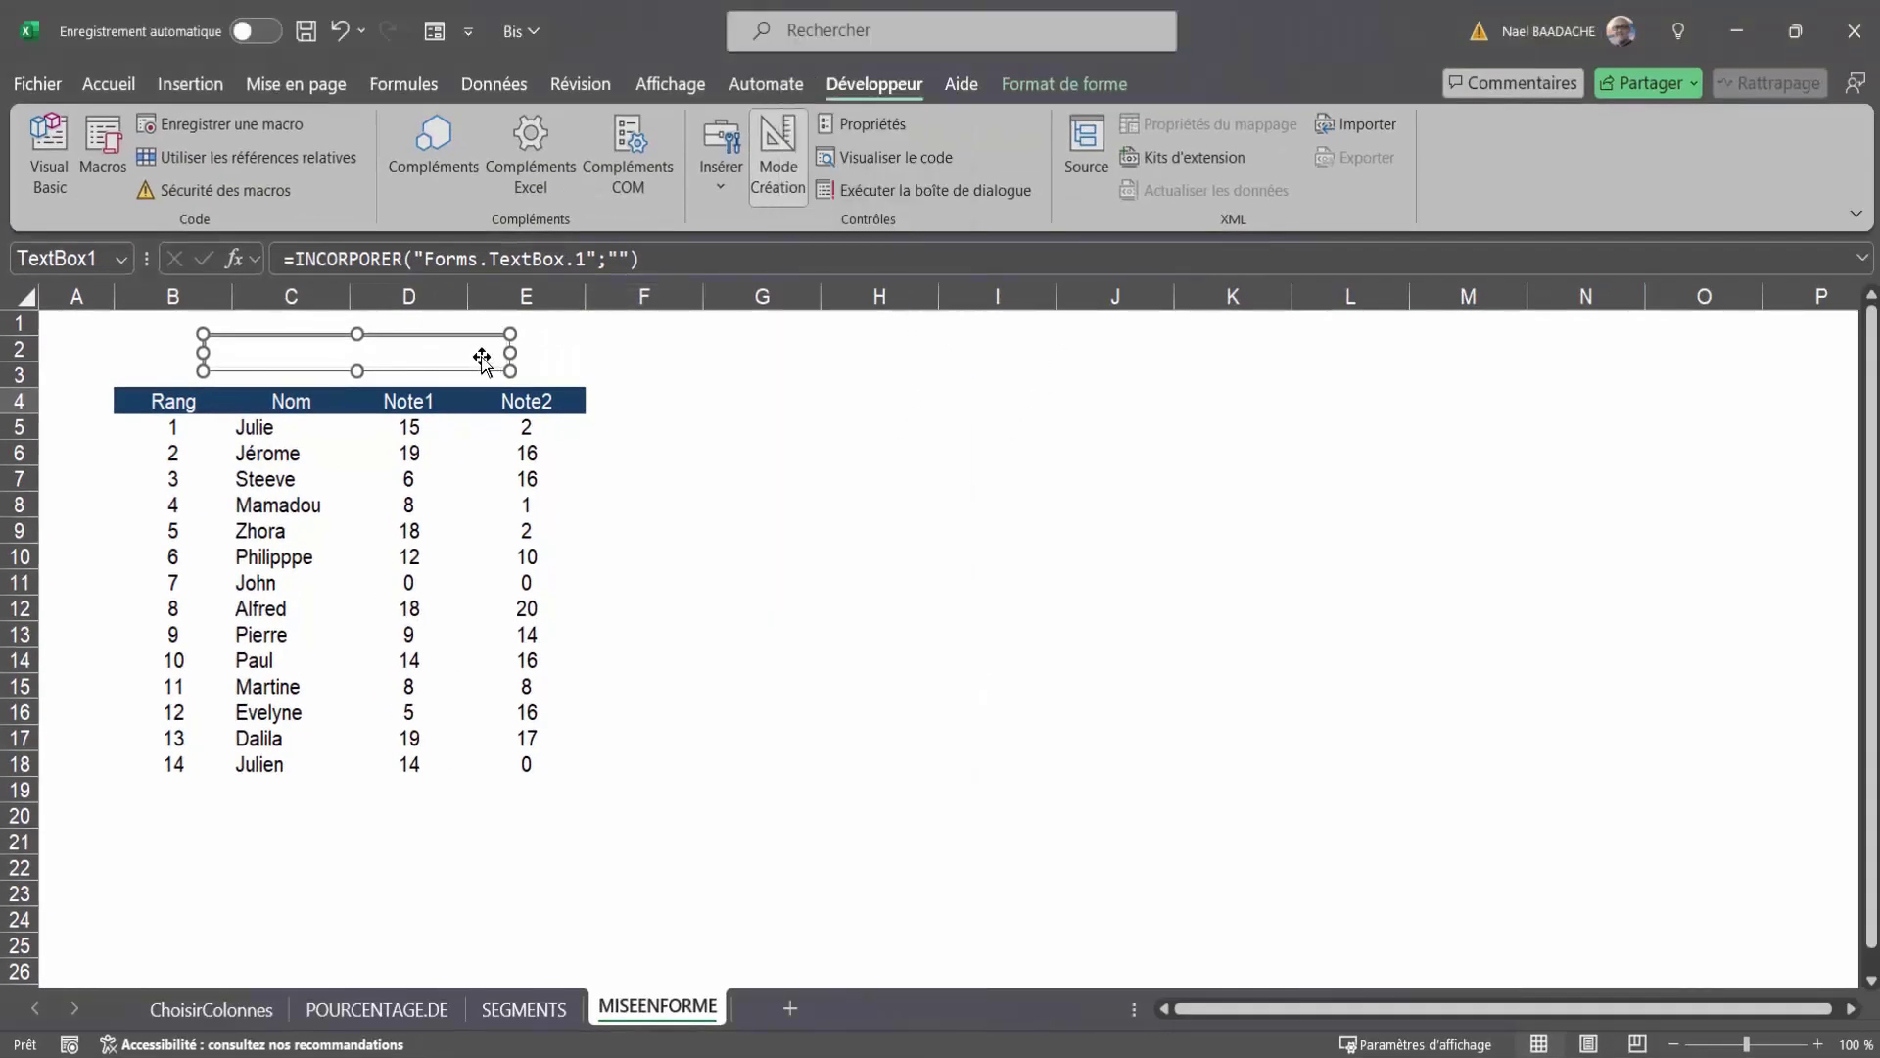
pyautogui.click(410, 362)
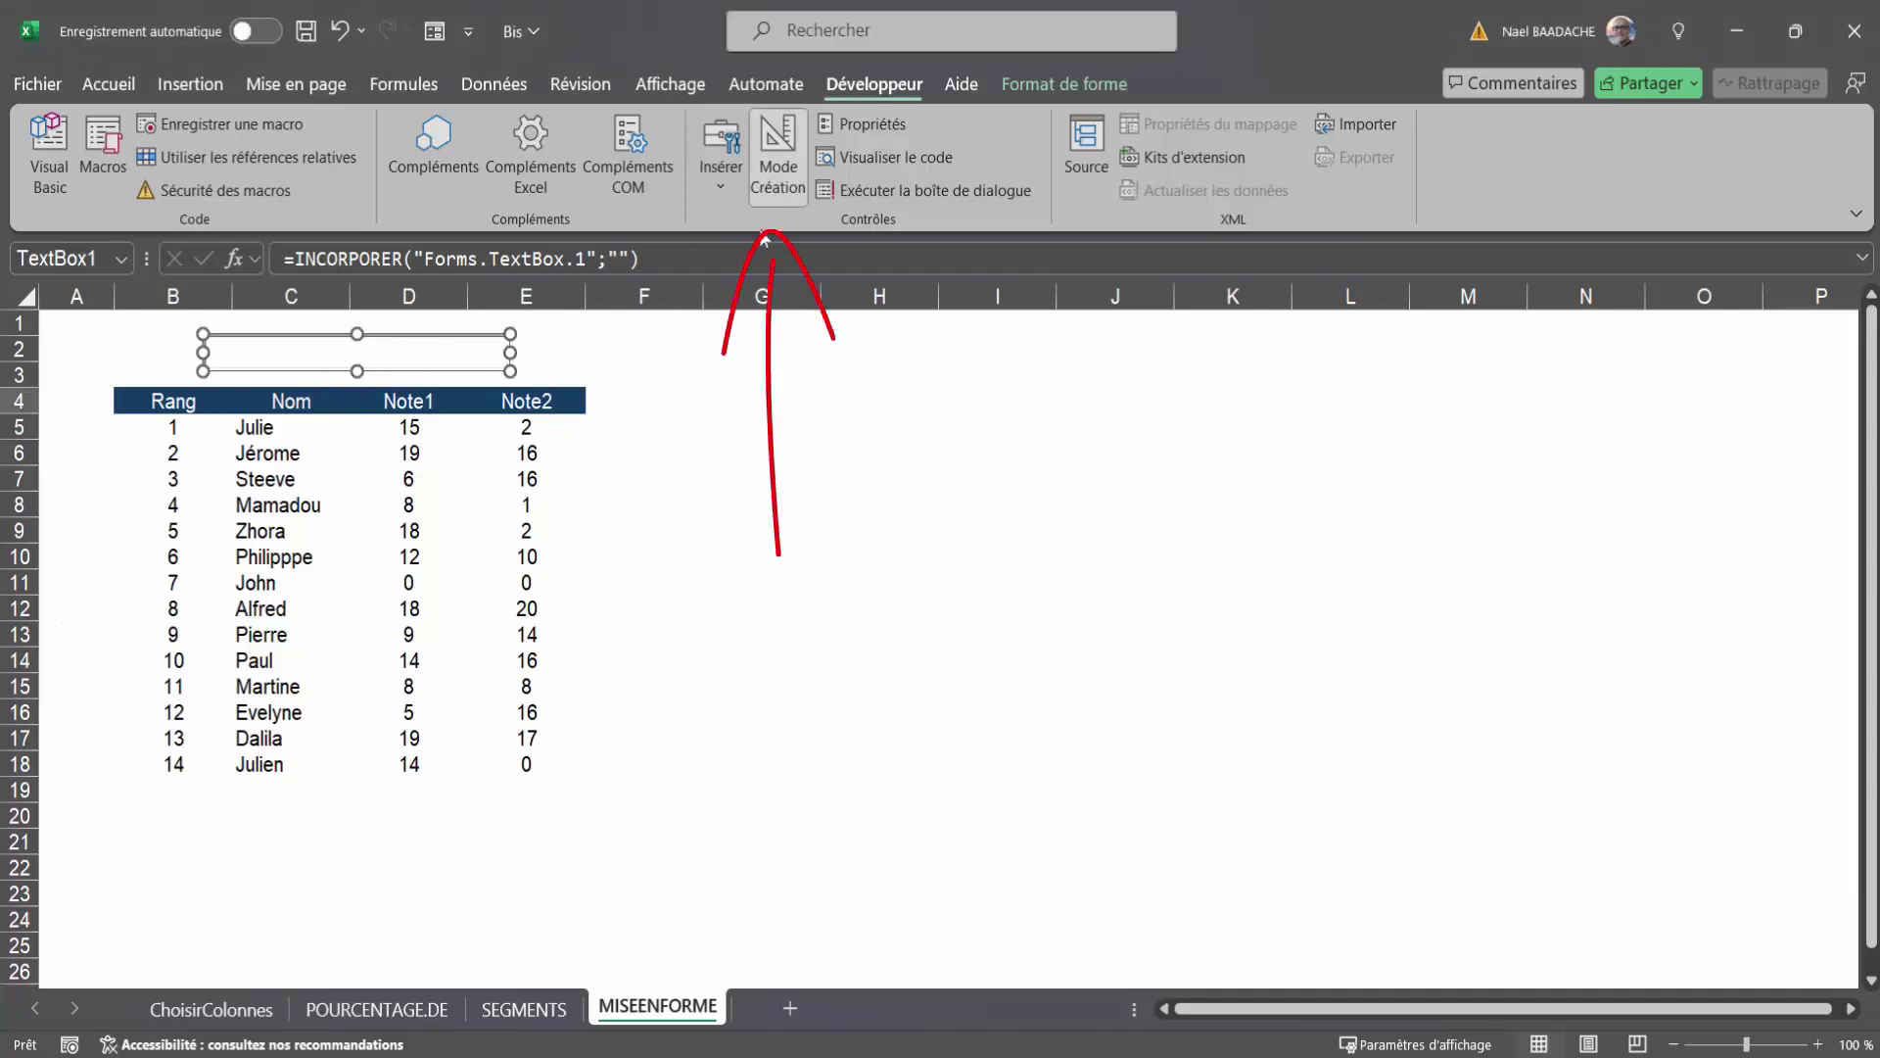
pyautogui.click(780, 160)
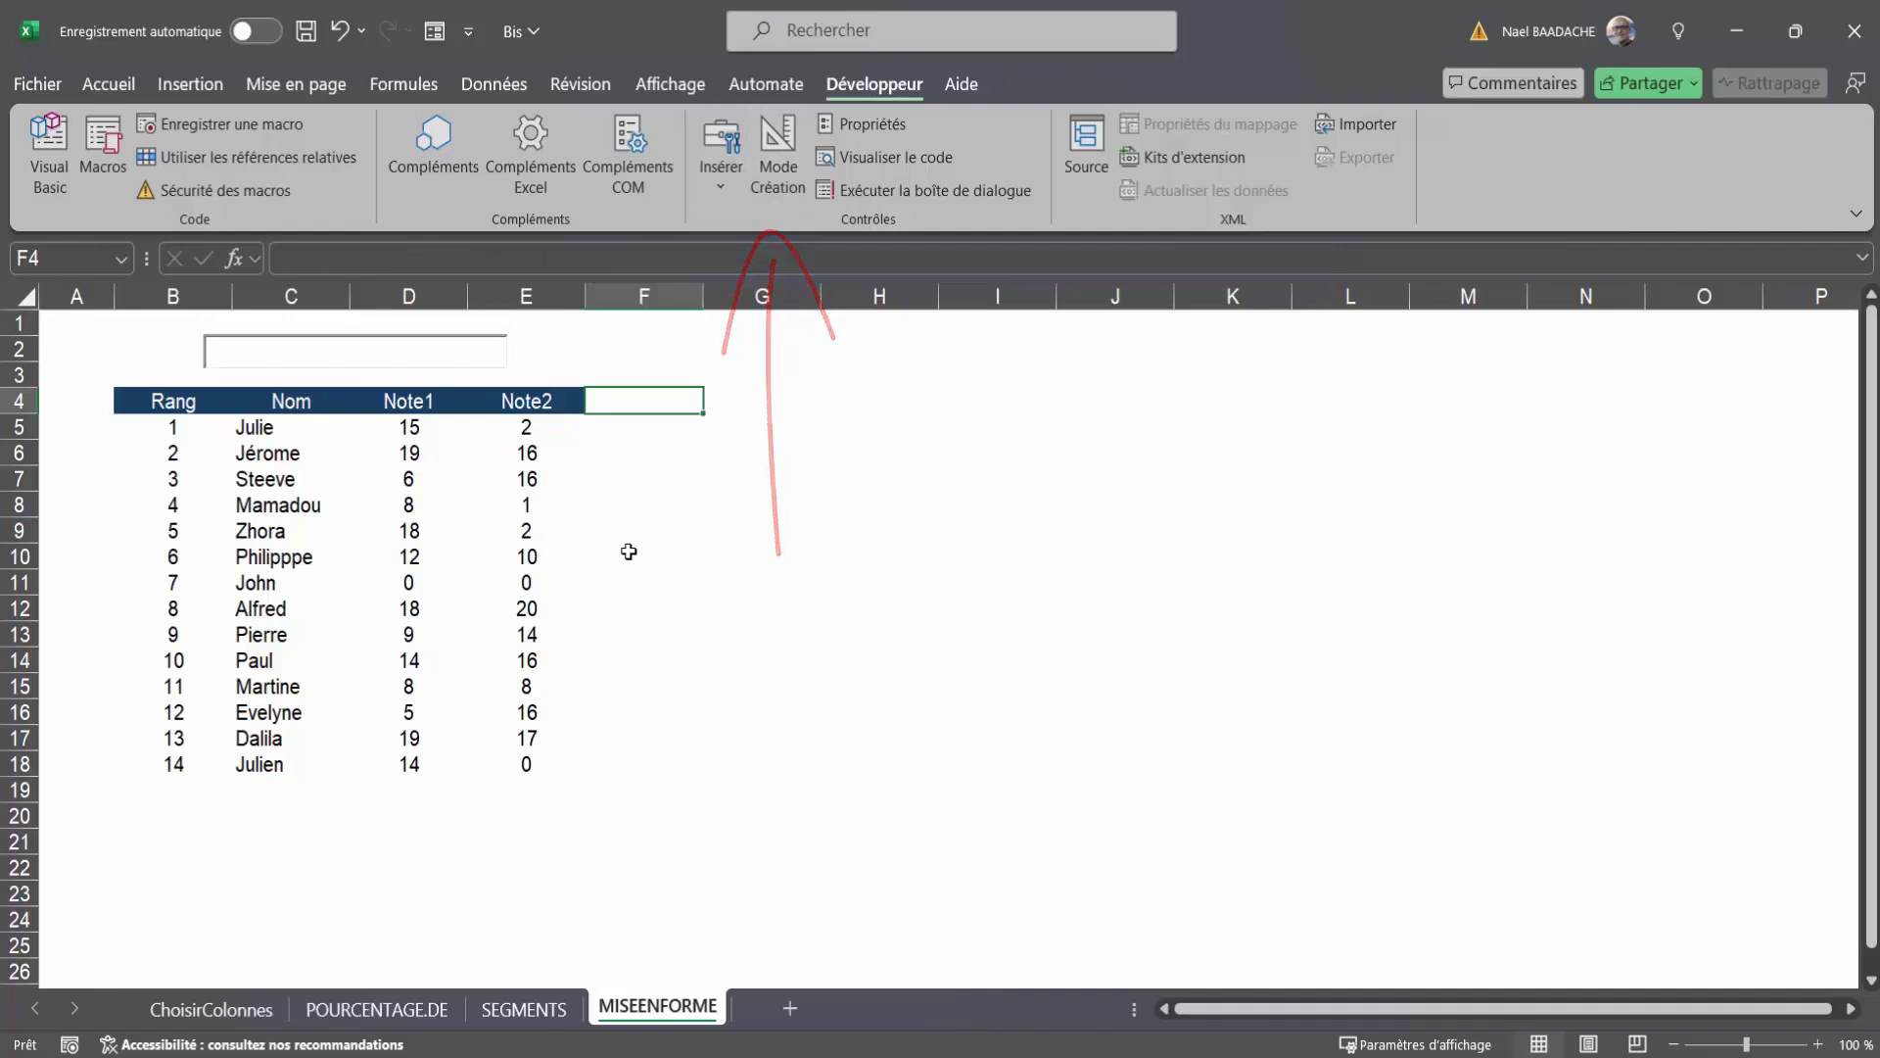
# Step: Select B5:E18 and start a new formula-based conditional formatting rule
pyautogui.click(622, 612)
pyautogui.moveTo(157, 427)
pyautogui.mouseDown()
pyautogui.moveTo(486, 449)
pyautogui.moveTo(509, 757)
pyautogui.mouseUp()
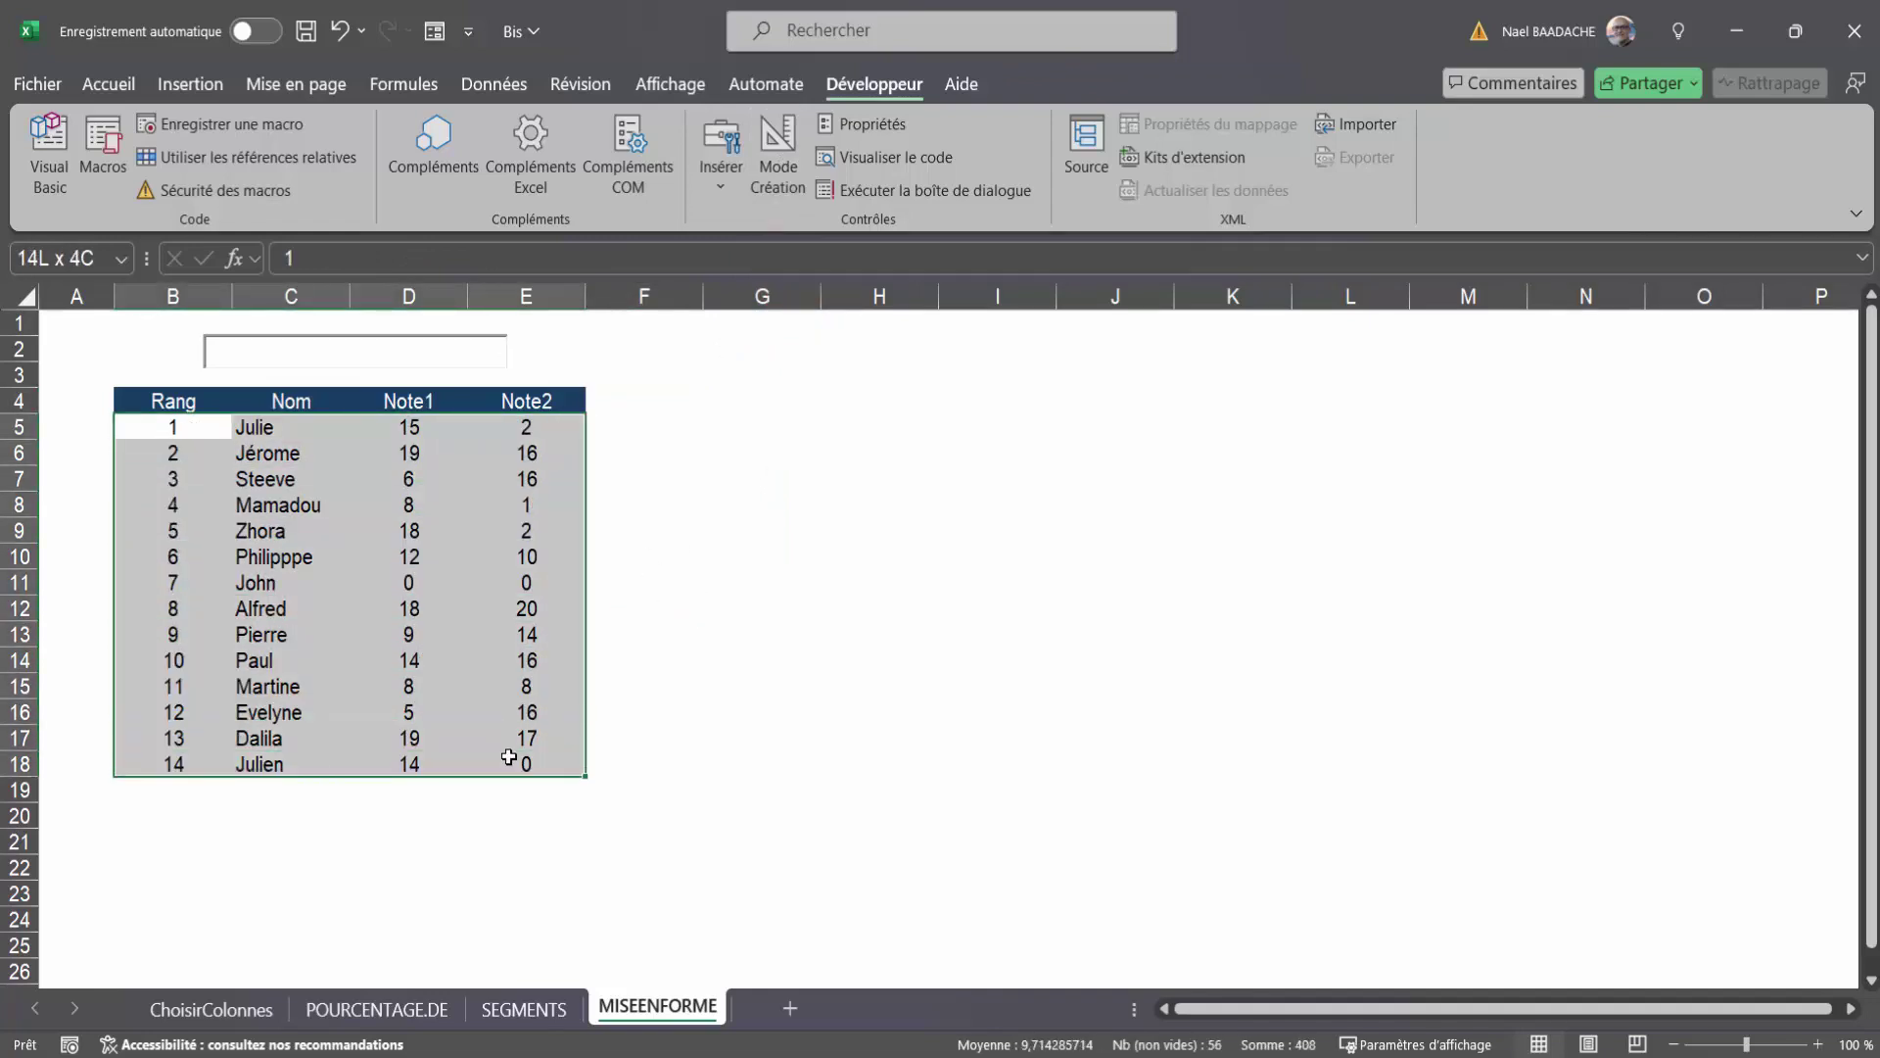
pyautogui.click(109, 85)
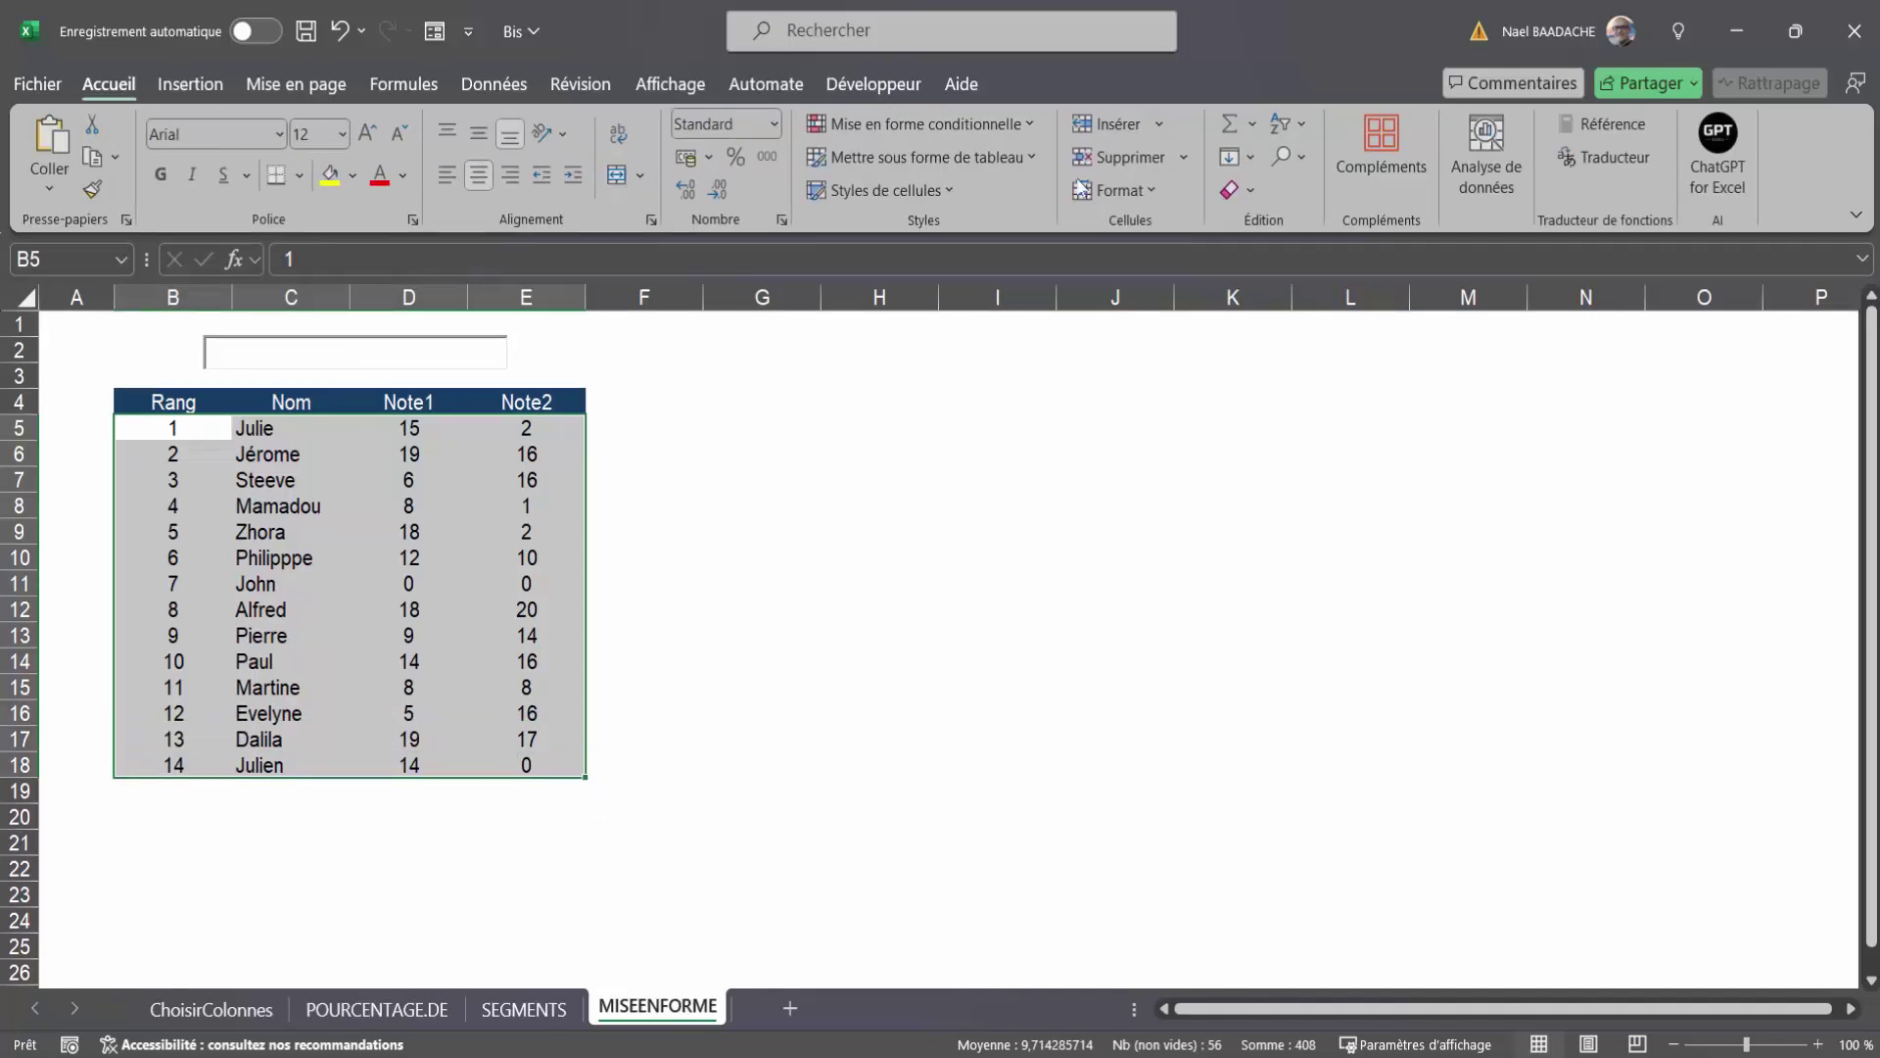
pyautogui.click(1032, 131)
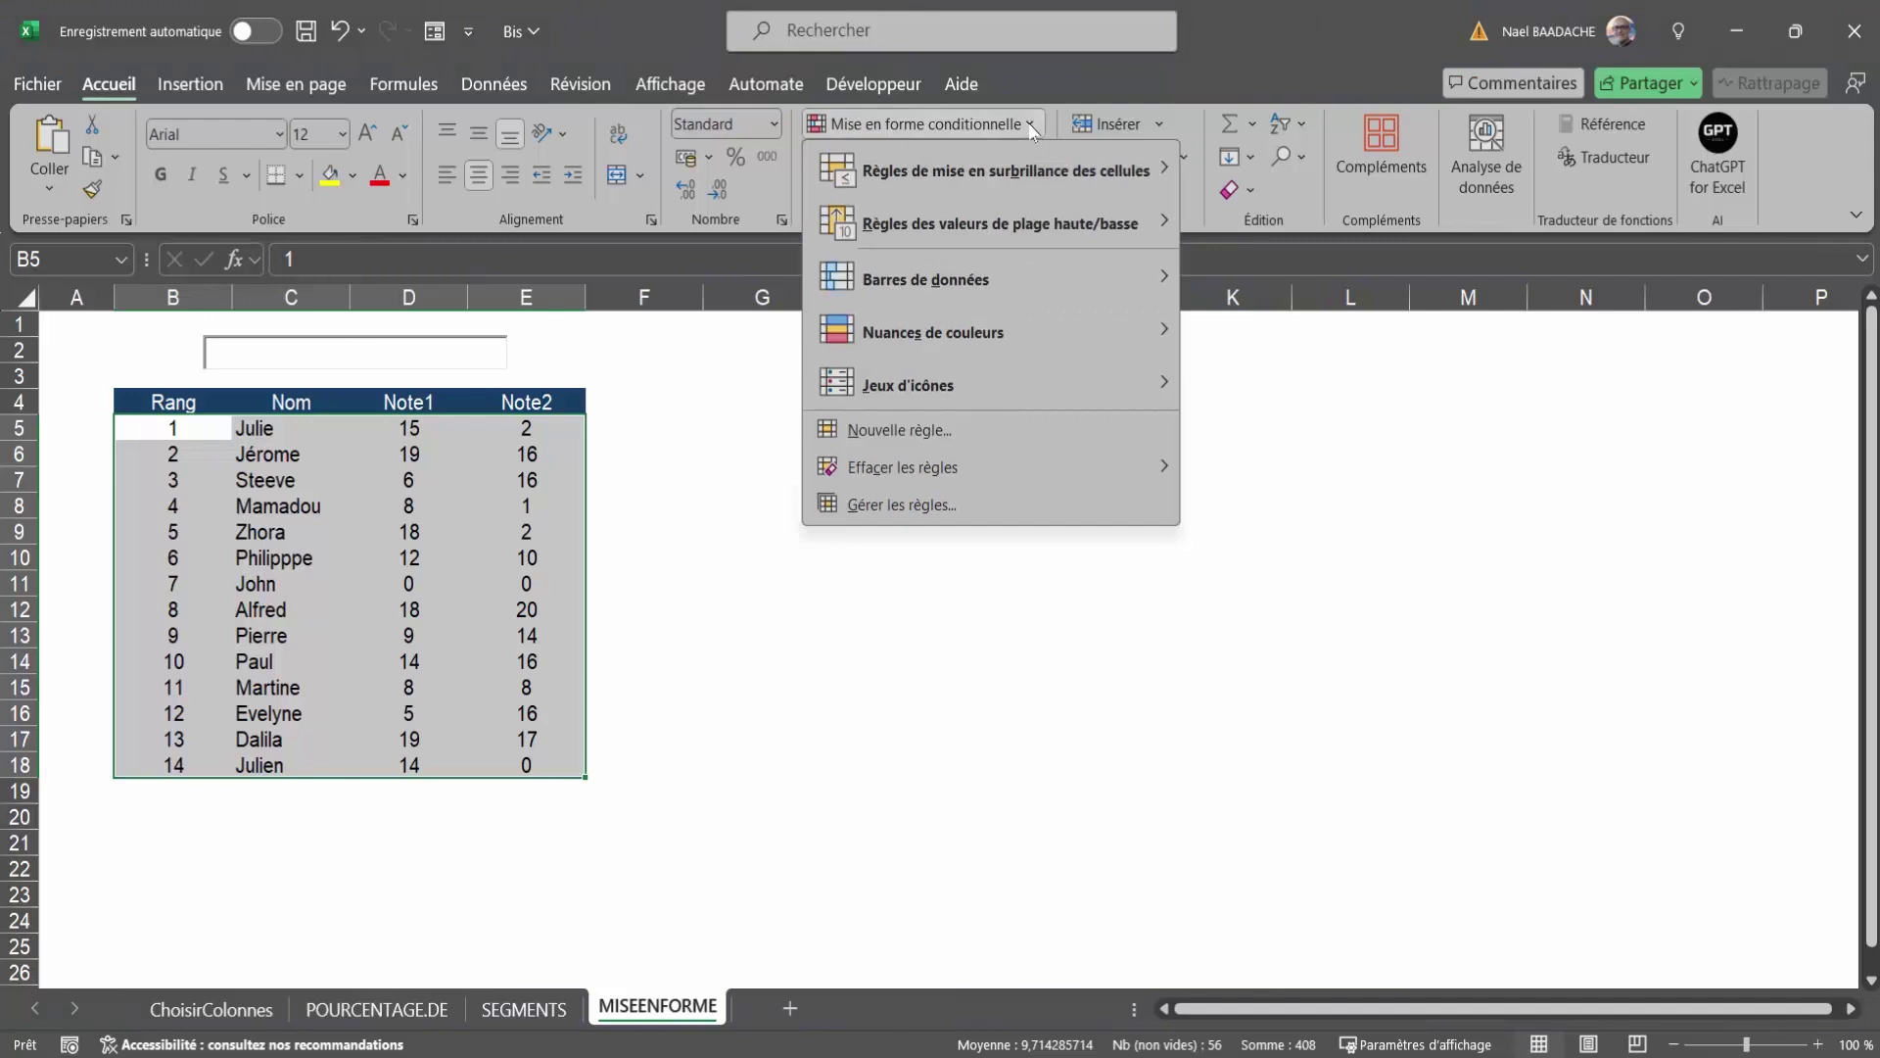
pyautogui.click(886, 432)
pyautogui.moveTo(629, 431); pyautogui.dragTo(933, 448)
pyautogui.click(783, 627)
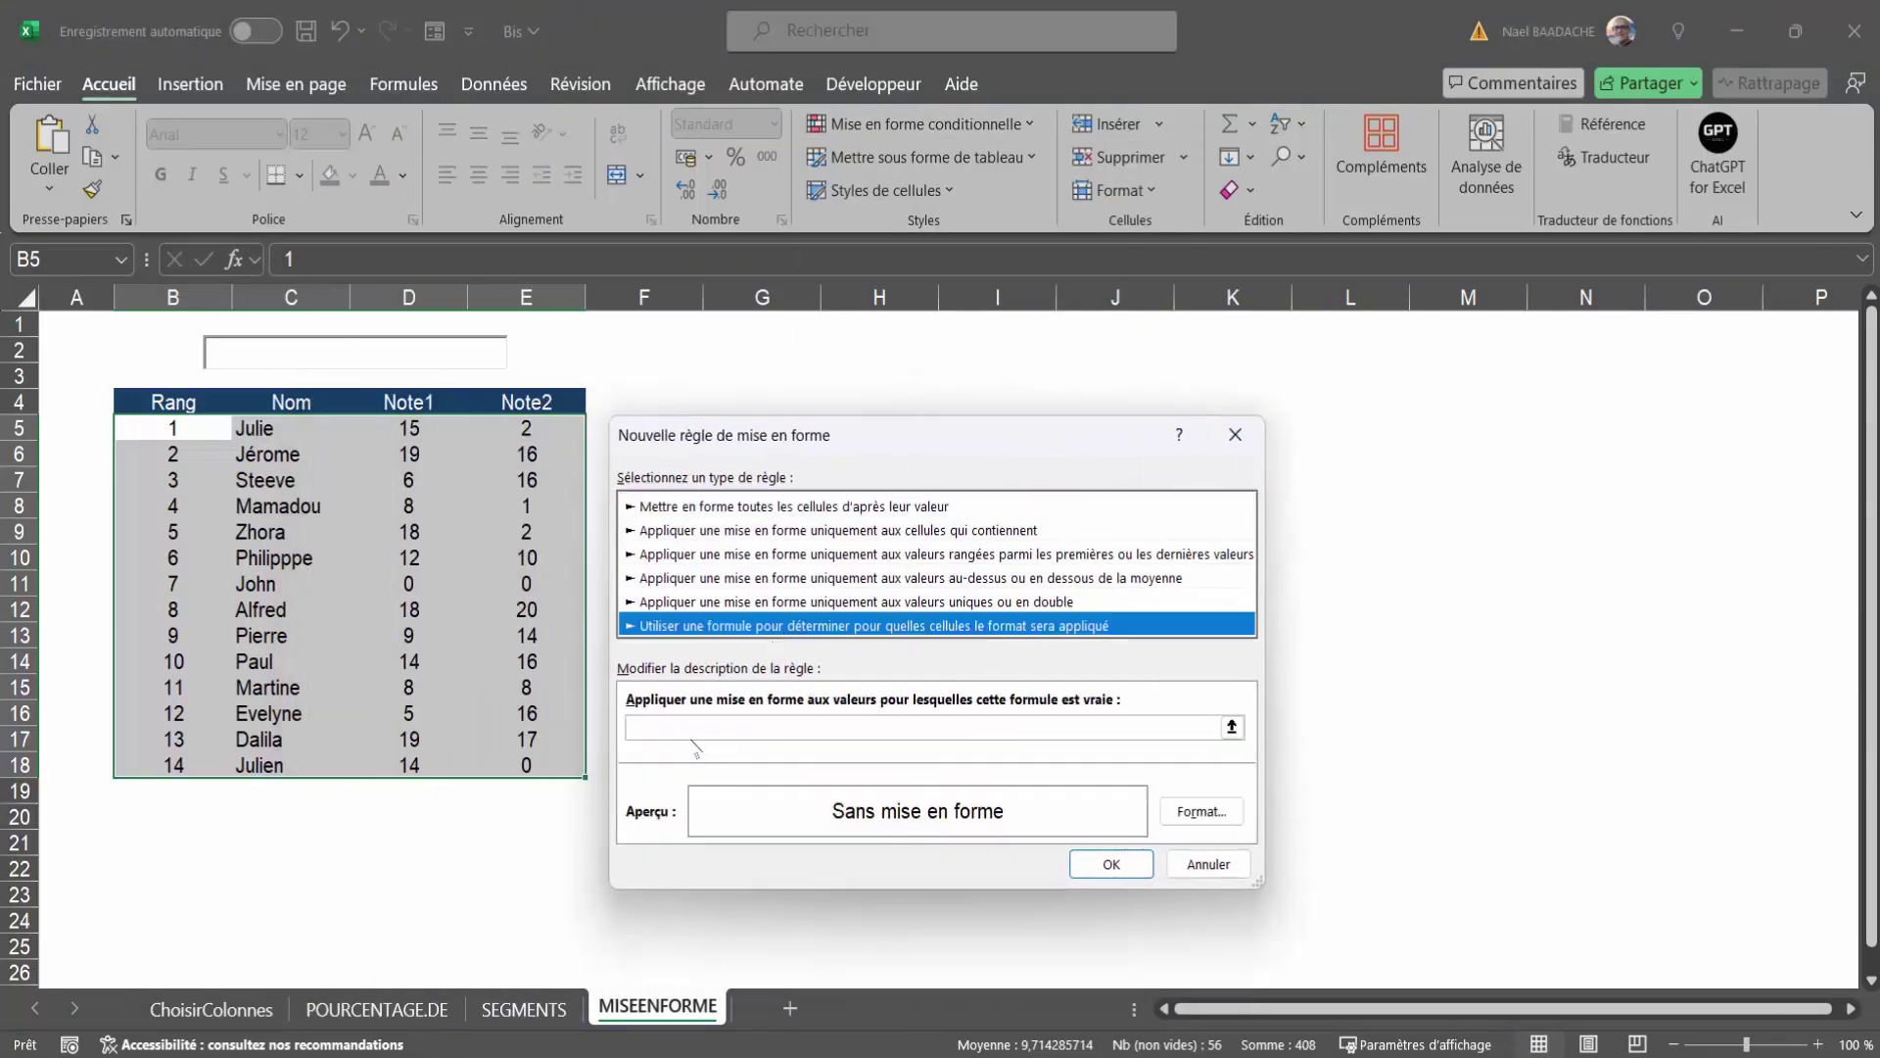
# Step: Enter the rule formula =ET(CHERCHE($C$2;B5);$C$2<>""), using F4 for absolute C2 references
pyautogui.click(683, 730)
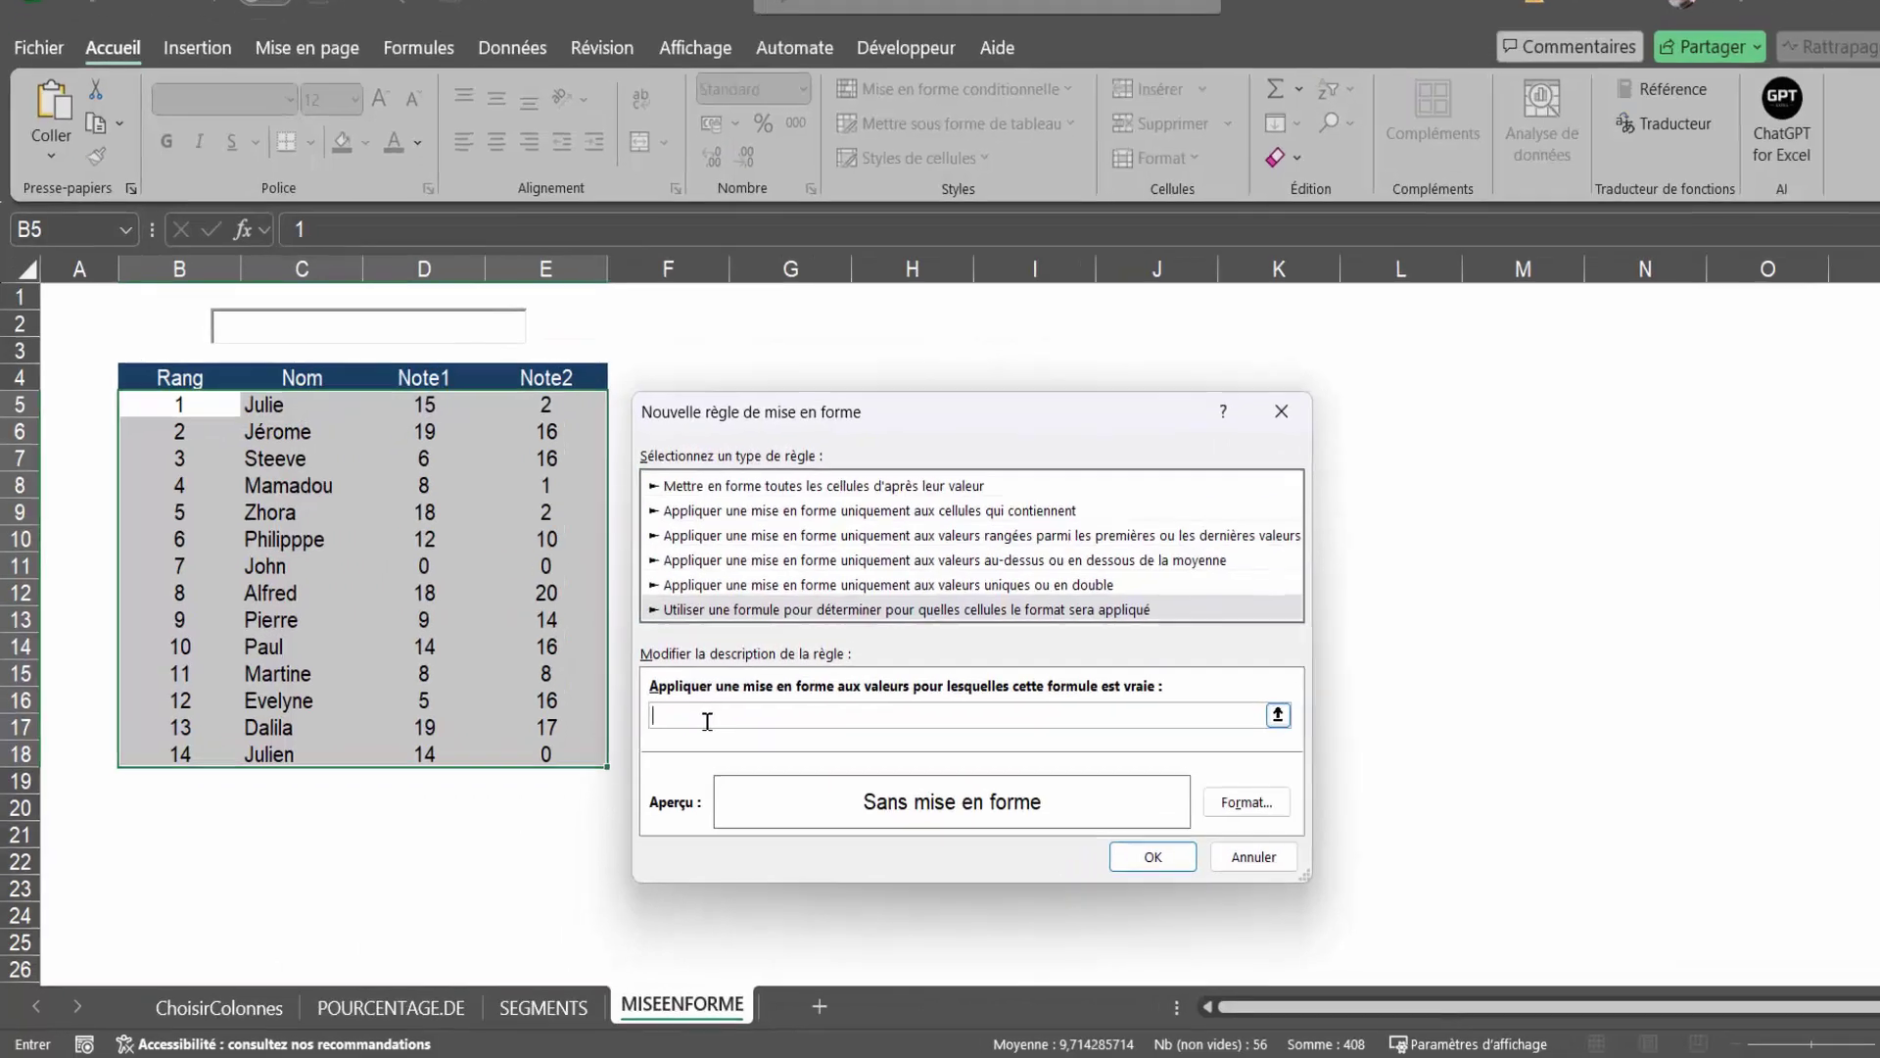
pyautogui.write('+et')
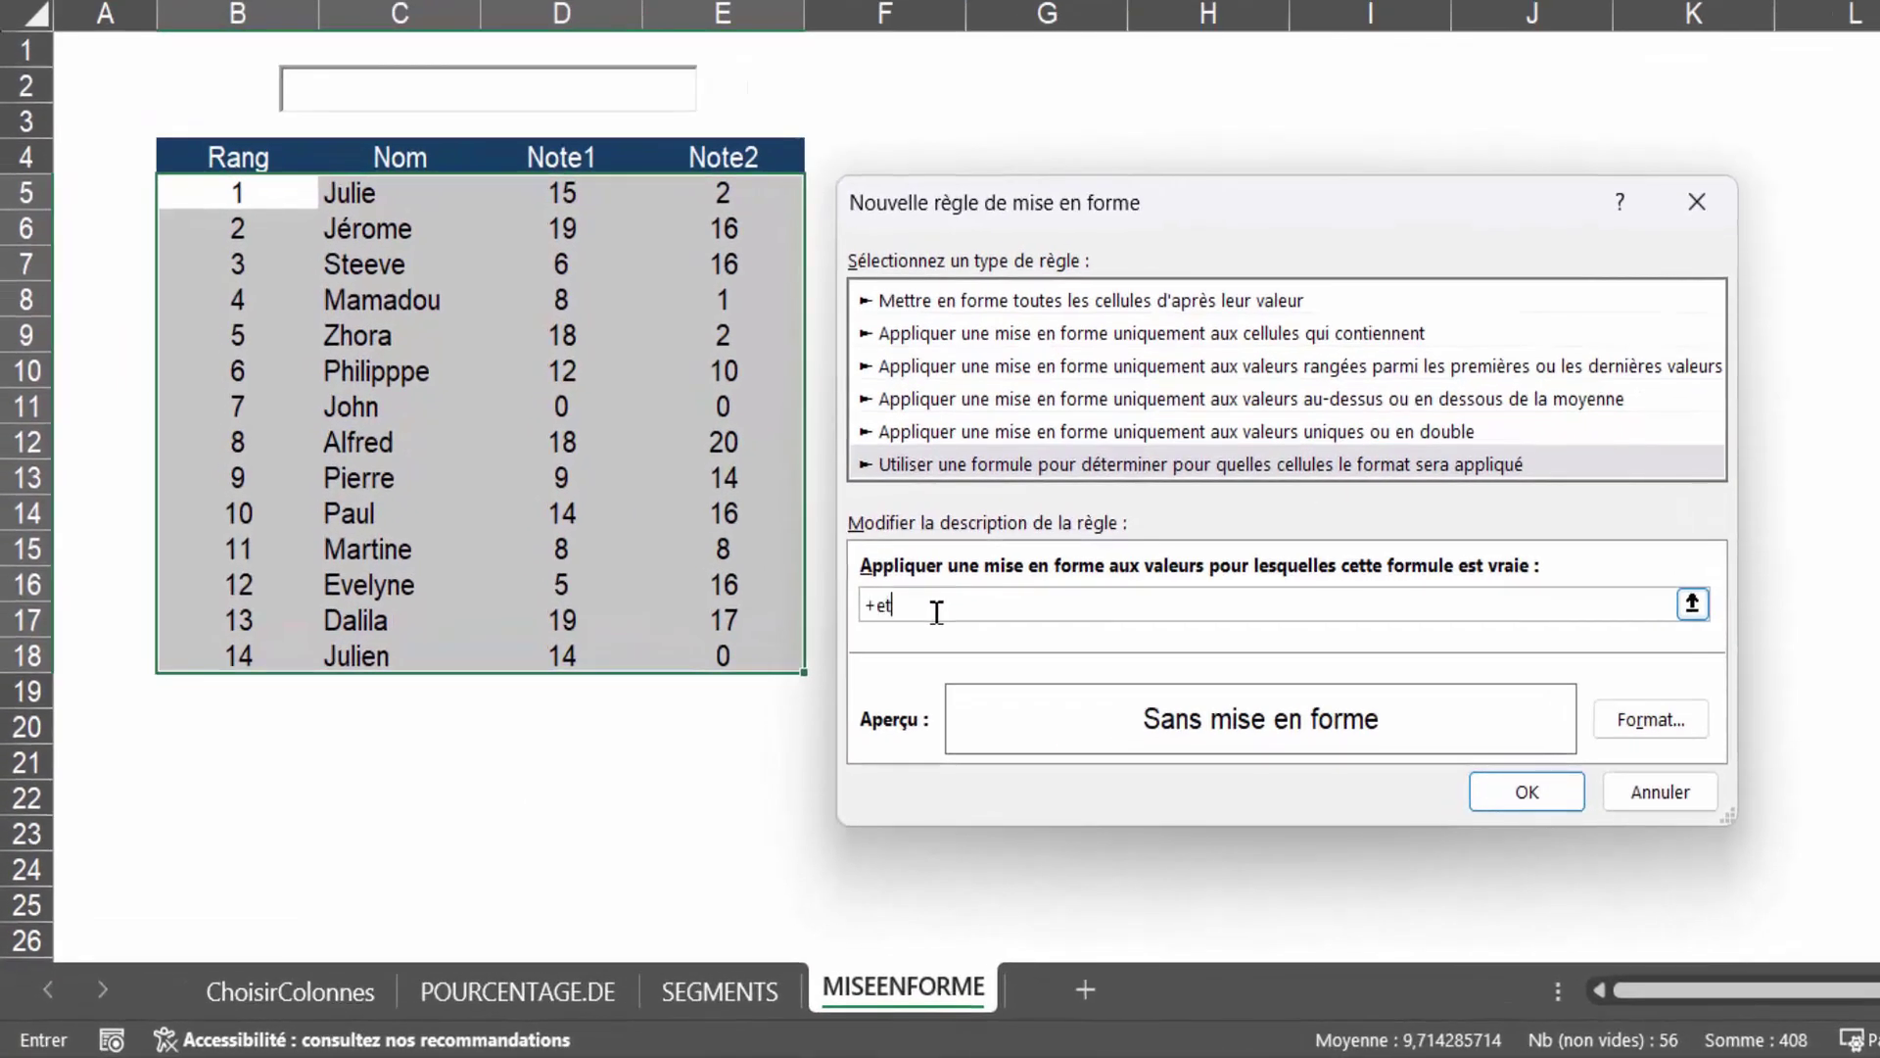
pyautogui.write('(')
pyautogui.press('BackSpace')
pyautogui.press('BackSpace')
pyautogui.press('BackSpace')
pyautogui.write('ET(CHERCHE(')
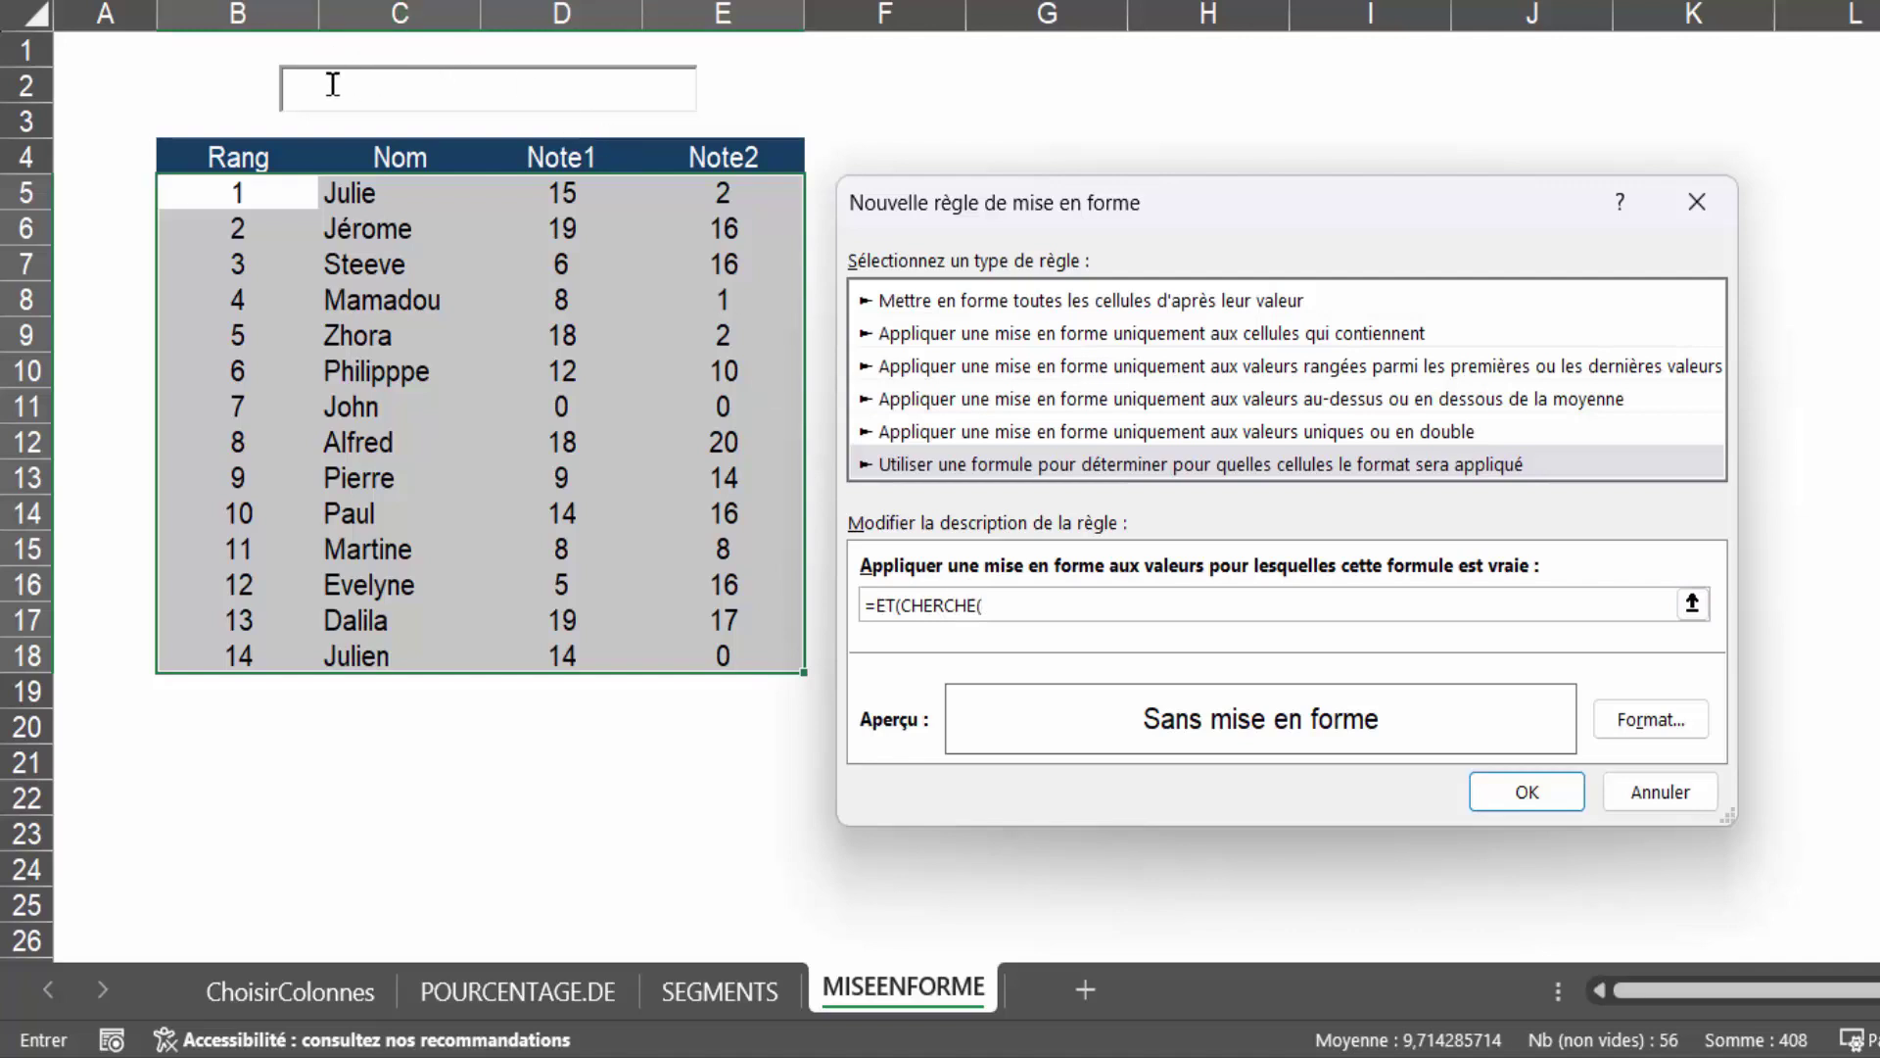
pyautogui.write('2')
pyautogui.press('F4')
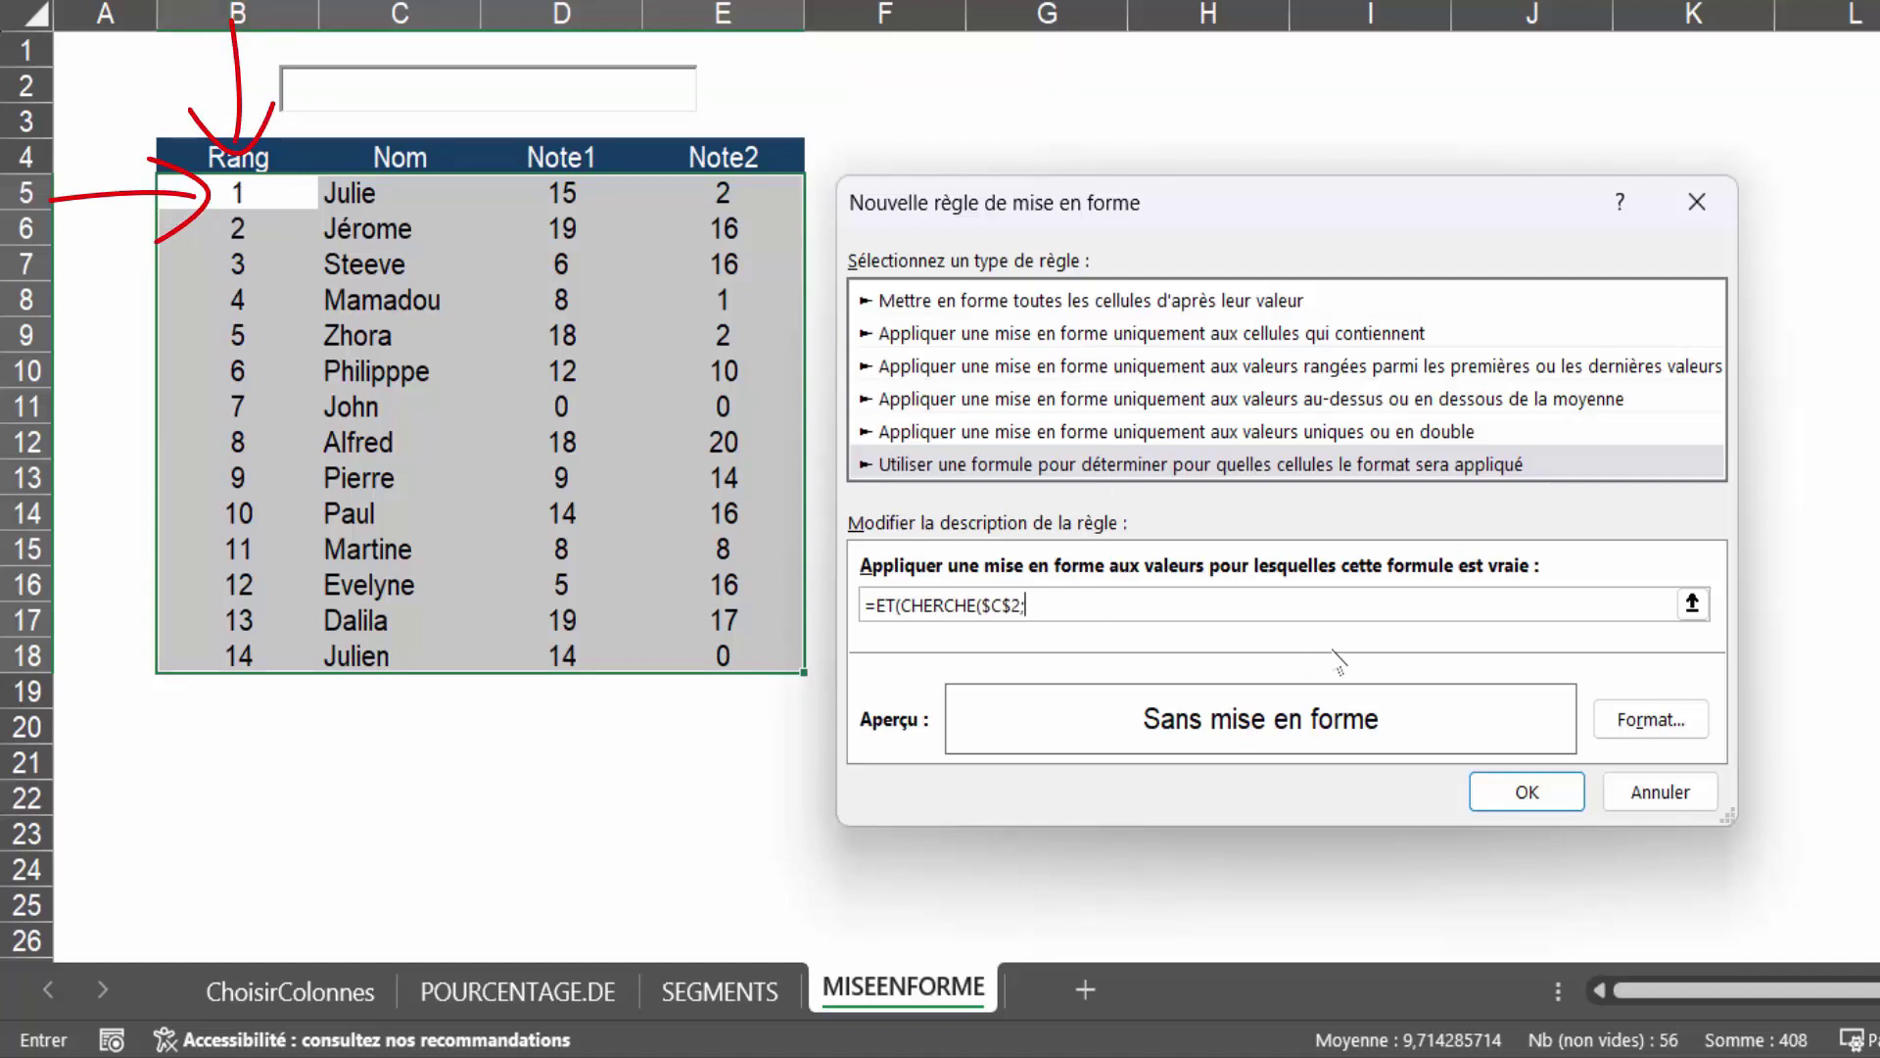
pyautogui.write('B5')
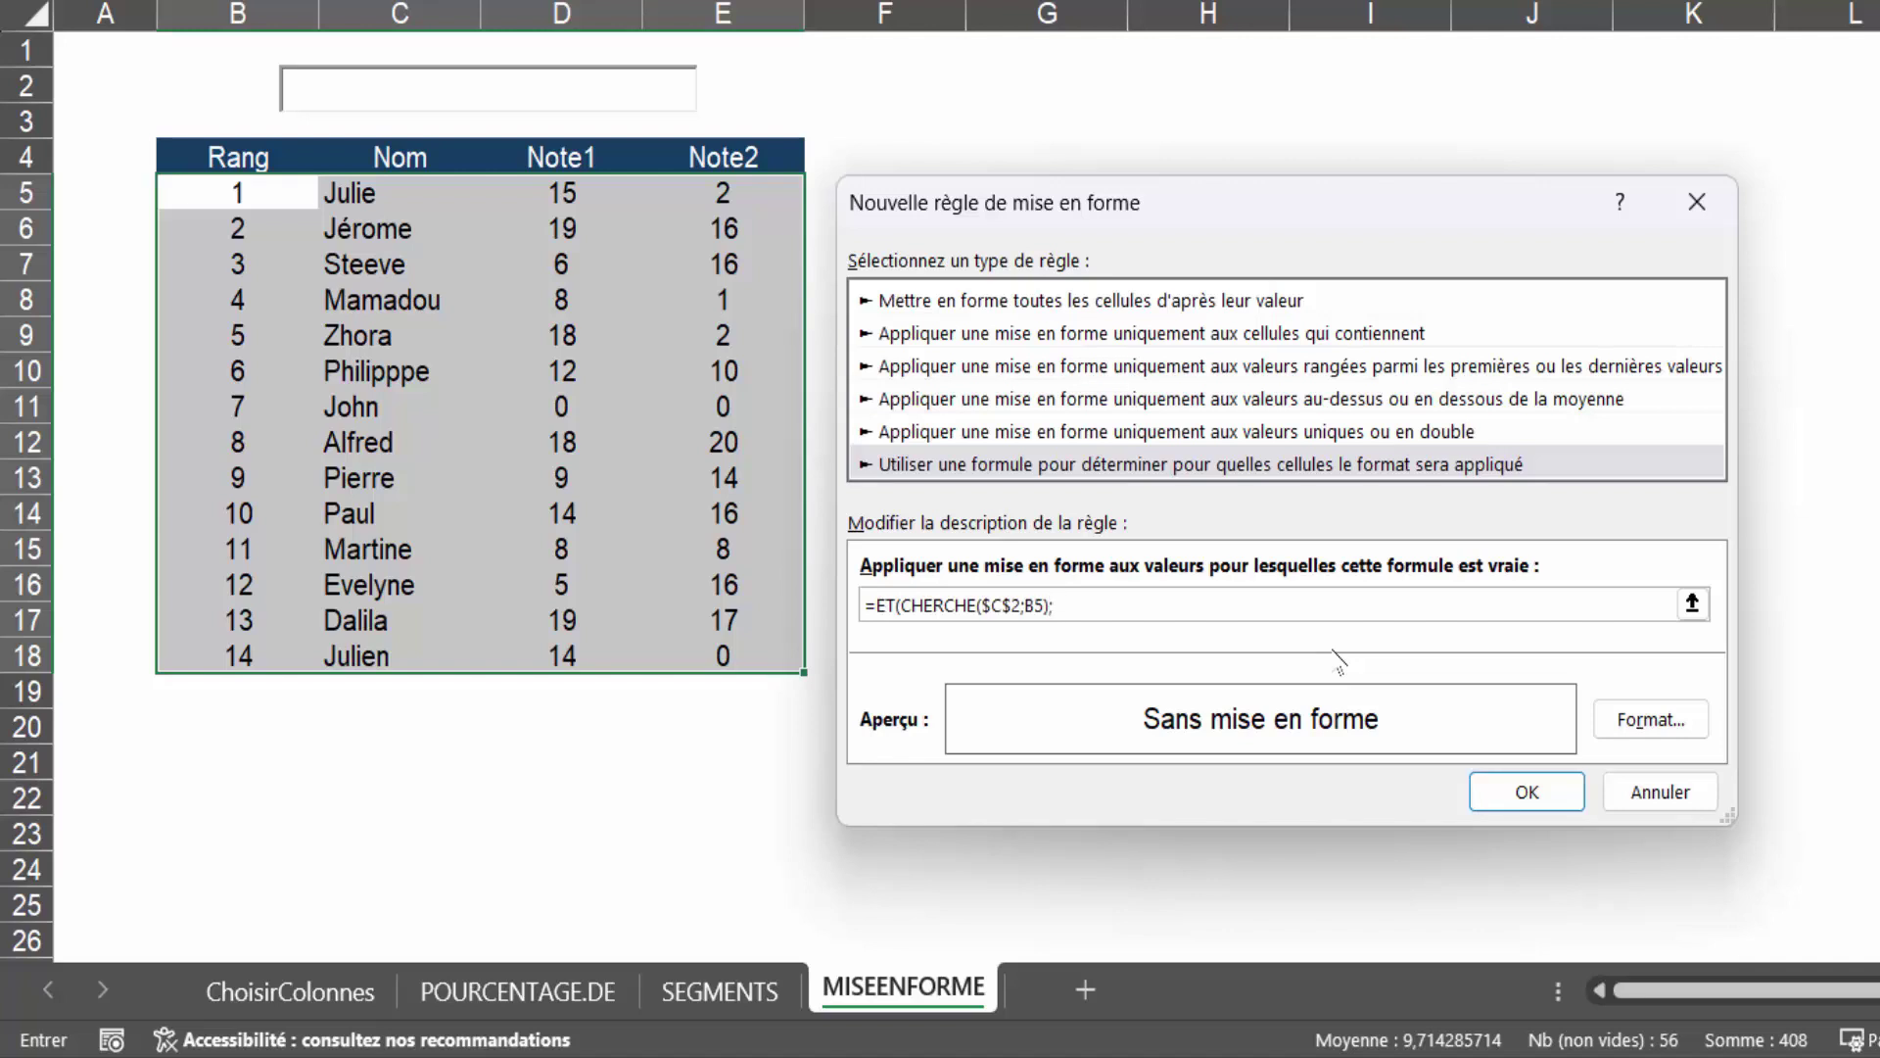
pyautogui.write('C3')
pyautogui.write('2')
pyautogui.press('F4')
pyautogui.write('<>')
pyautogui.write('""')
# Step: Set the rule's format to a dark green fill with white font colour
pyautogui.click(1674, 724)
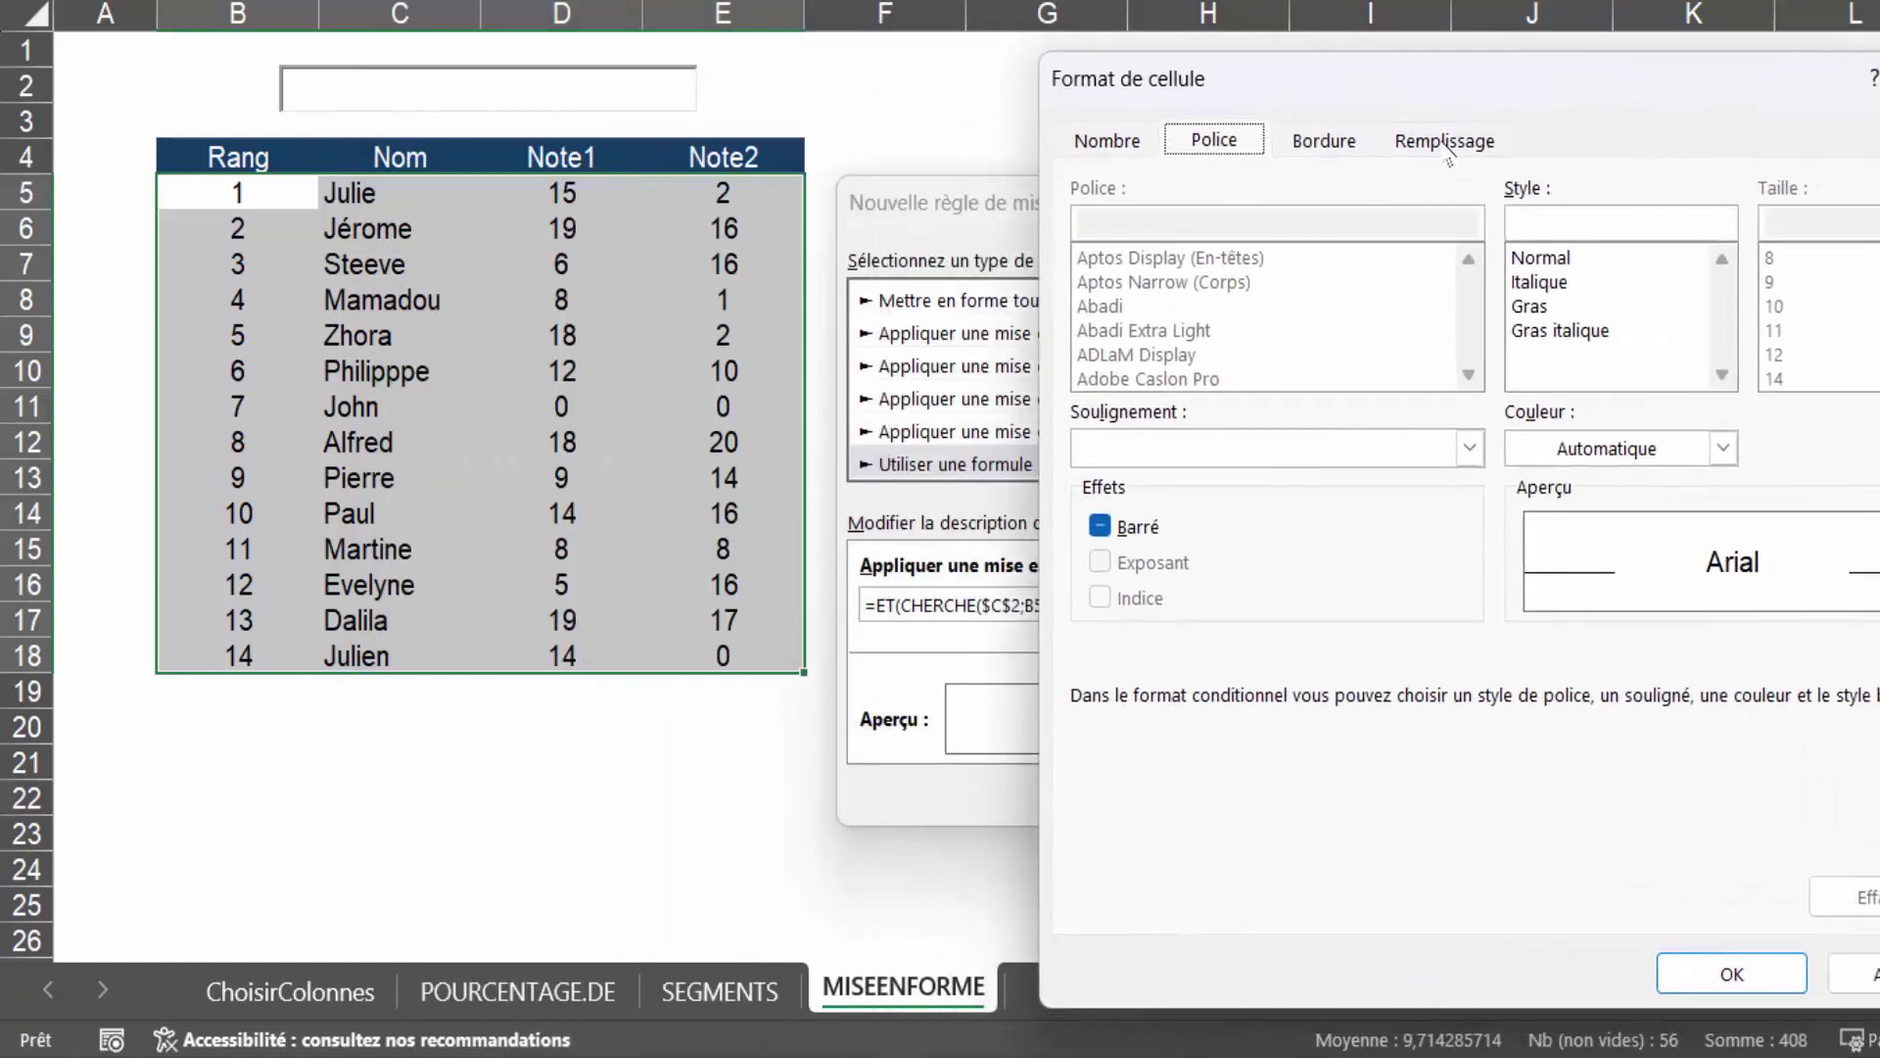
pyautogui.click(1447, 147)
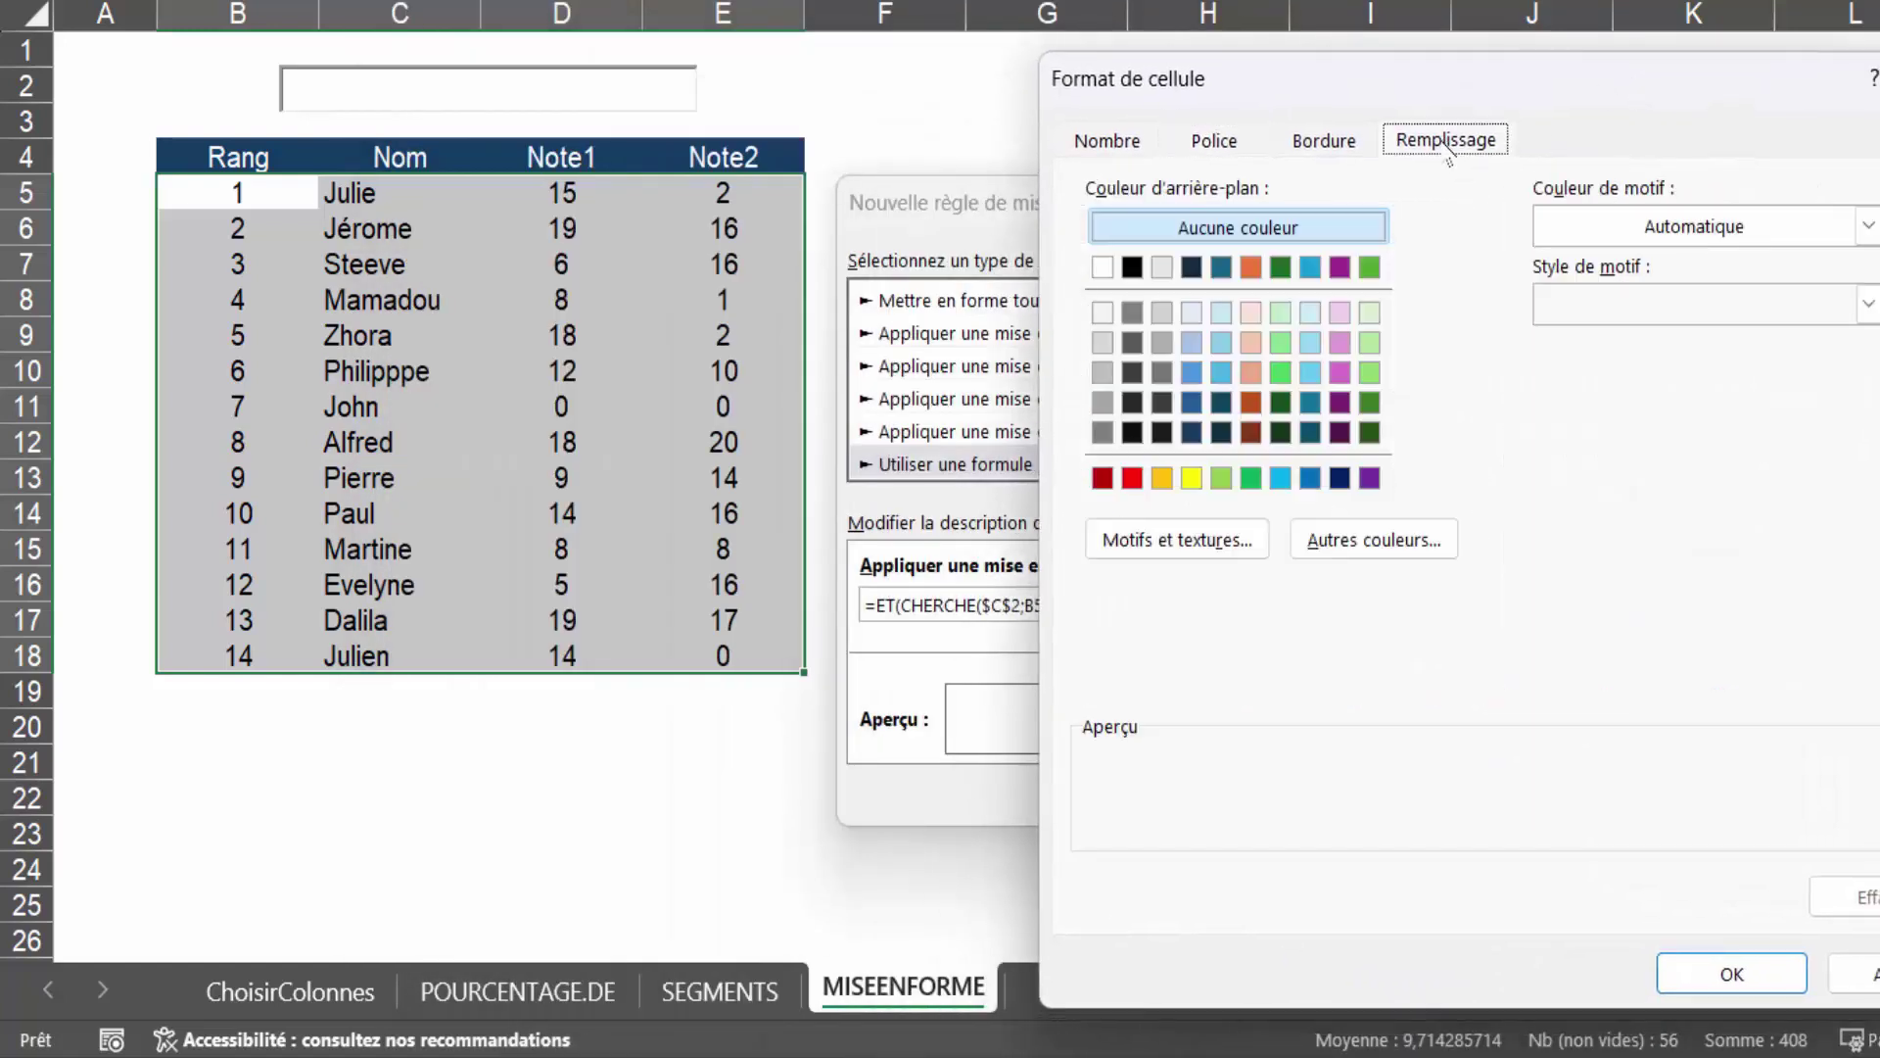
pyautogui.click(1369, 403)
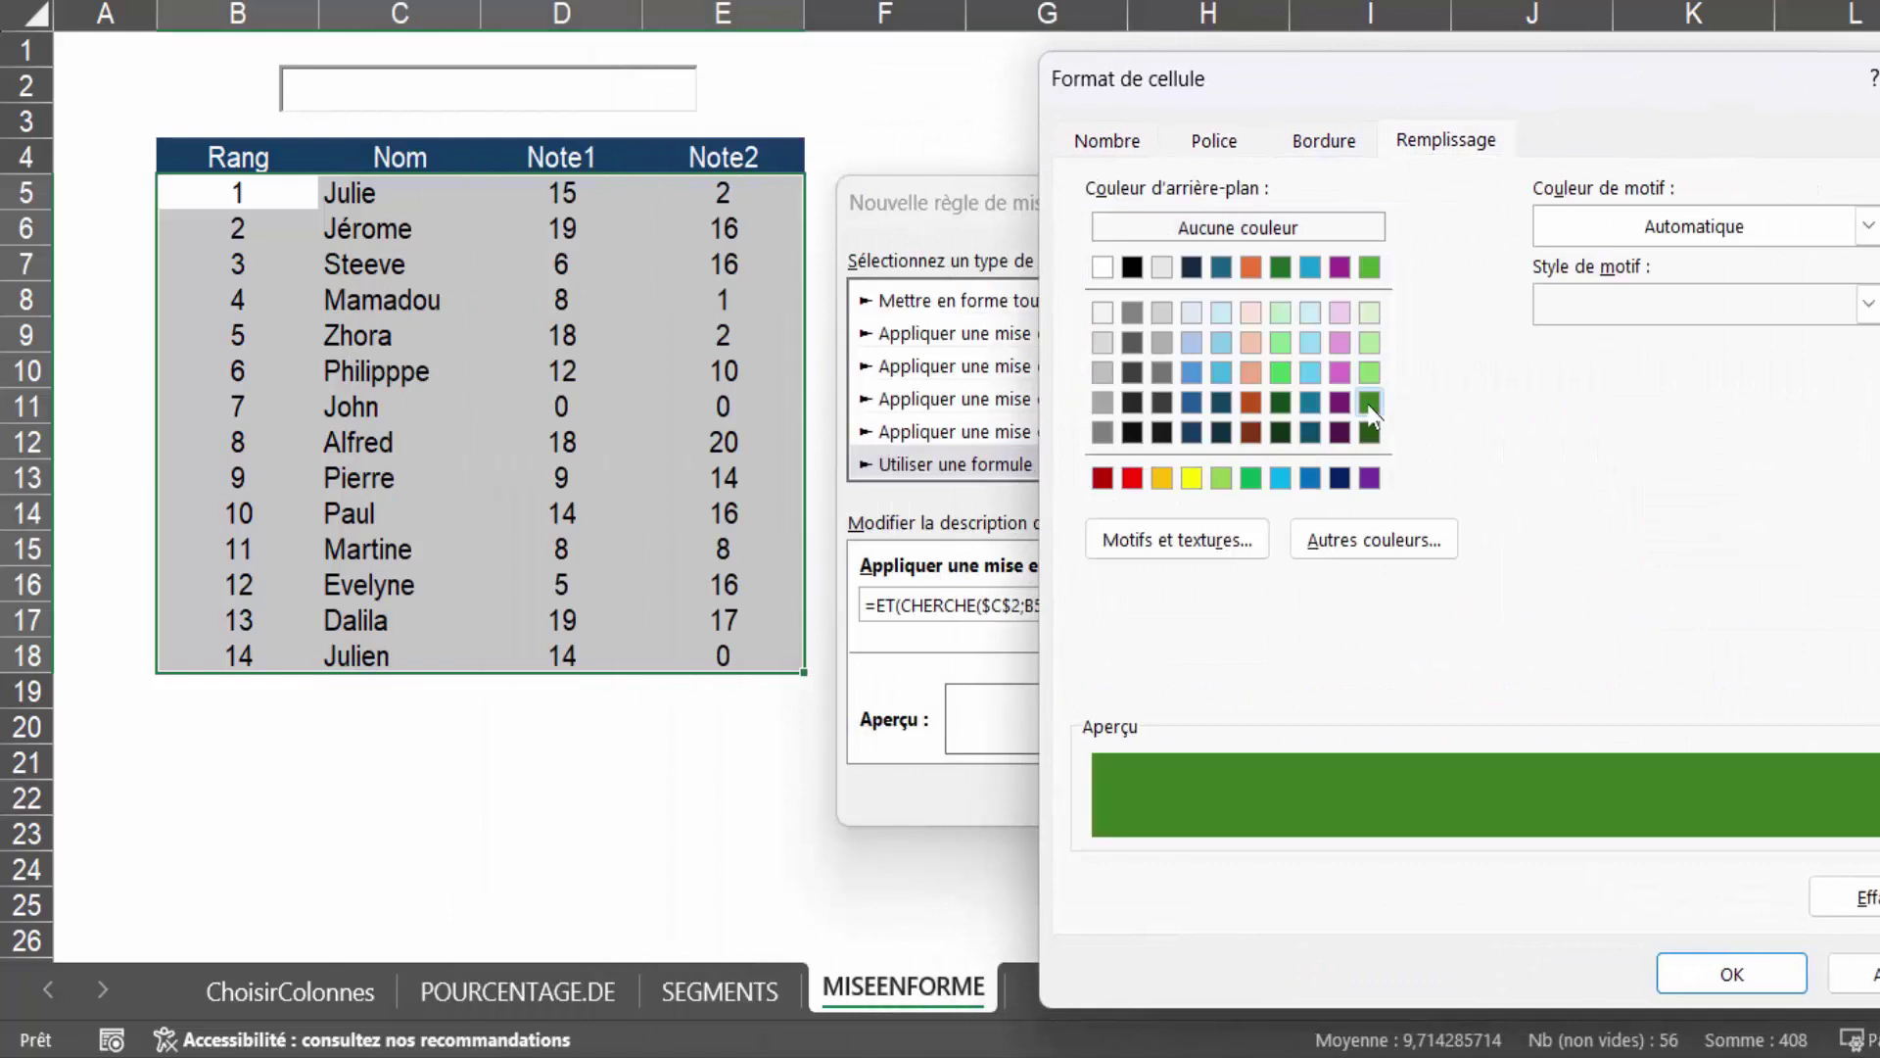
pyautogui.click(1216, 142)
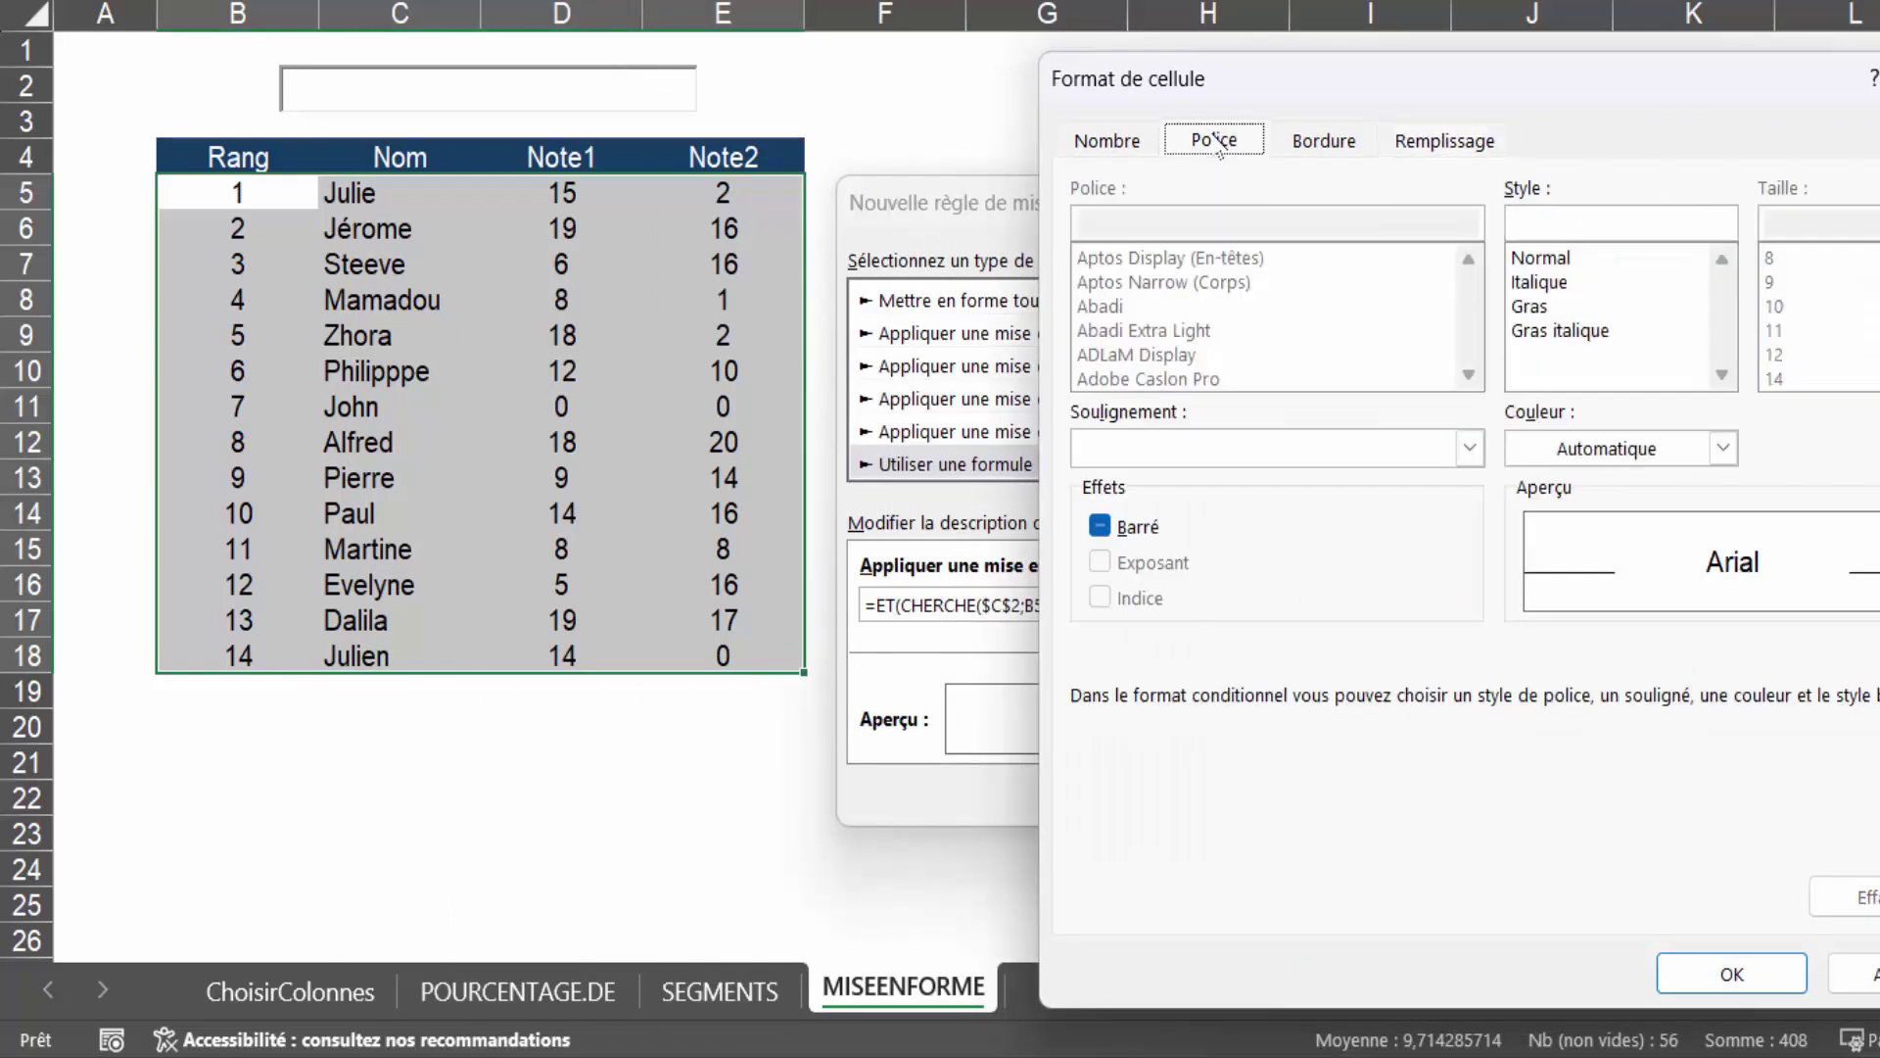
pyautogui.click(1723, 449)
pyautogui.click(1520, 590)
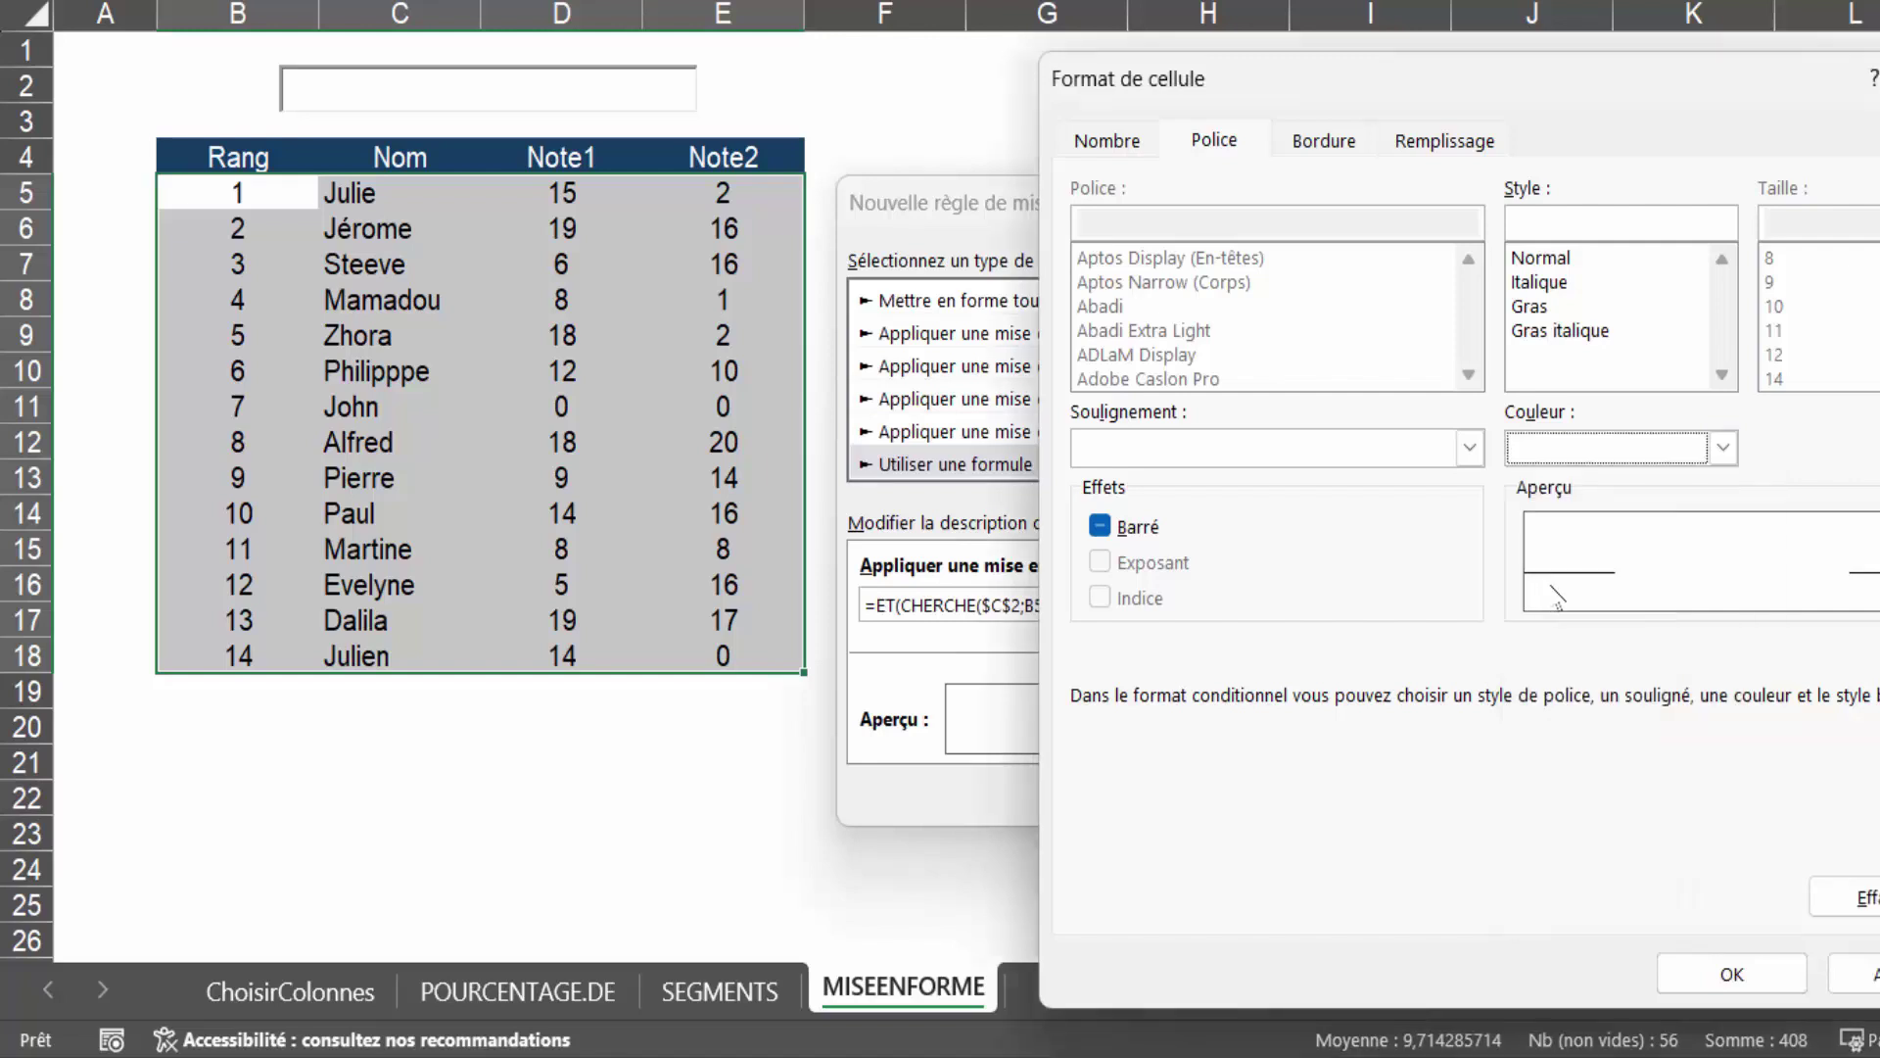
# Step: Apply the rule and test it by typing jULIE into the search box
pyautogui.click(1731, 975)
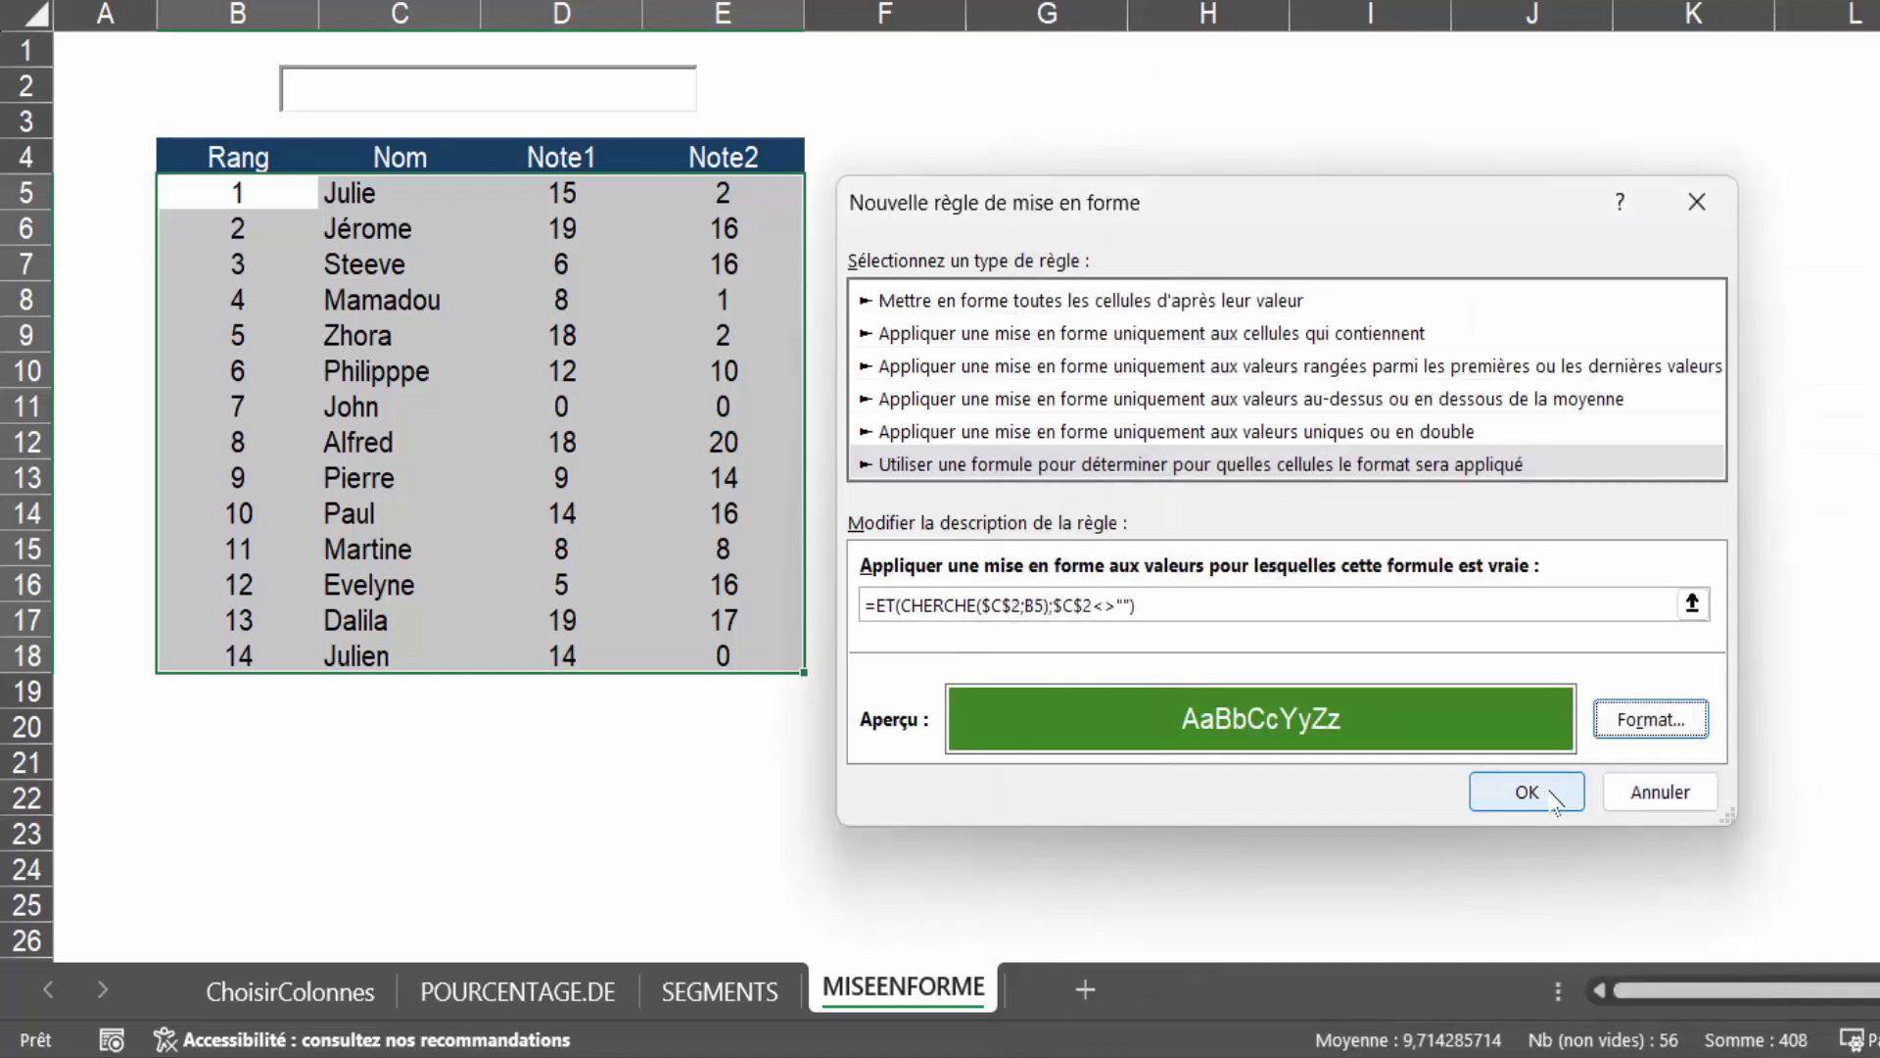
pyautogui.click(1545, 787)
pyautogui.click(271, 94)
pyautogui.write('jULIE')
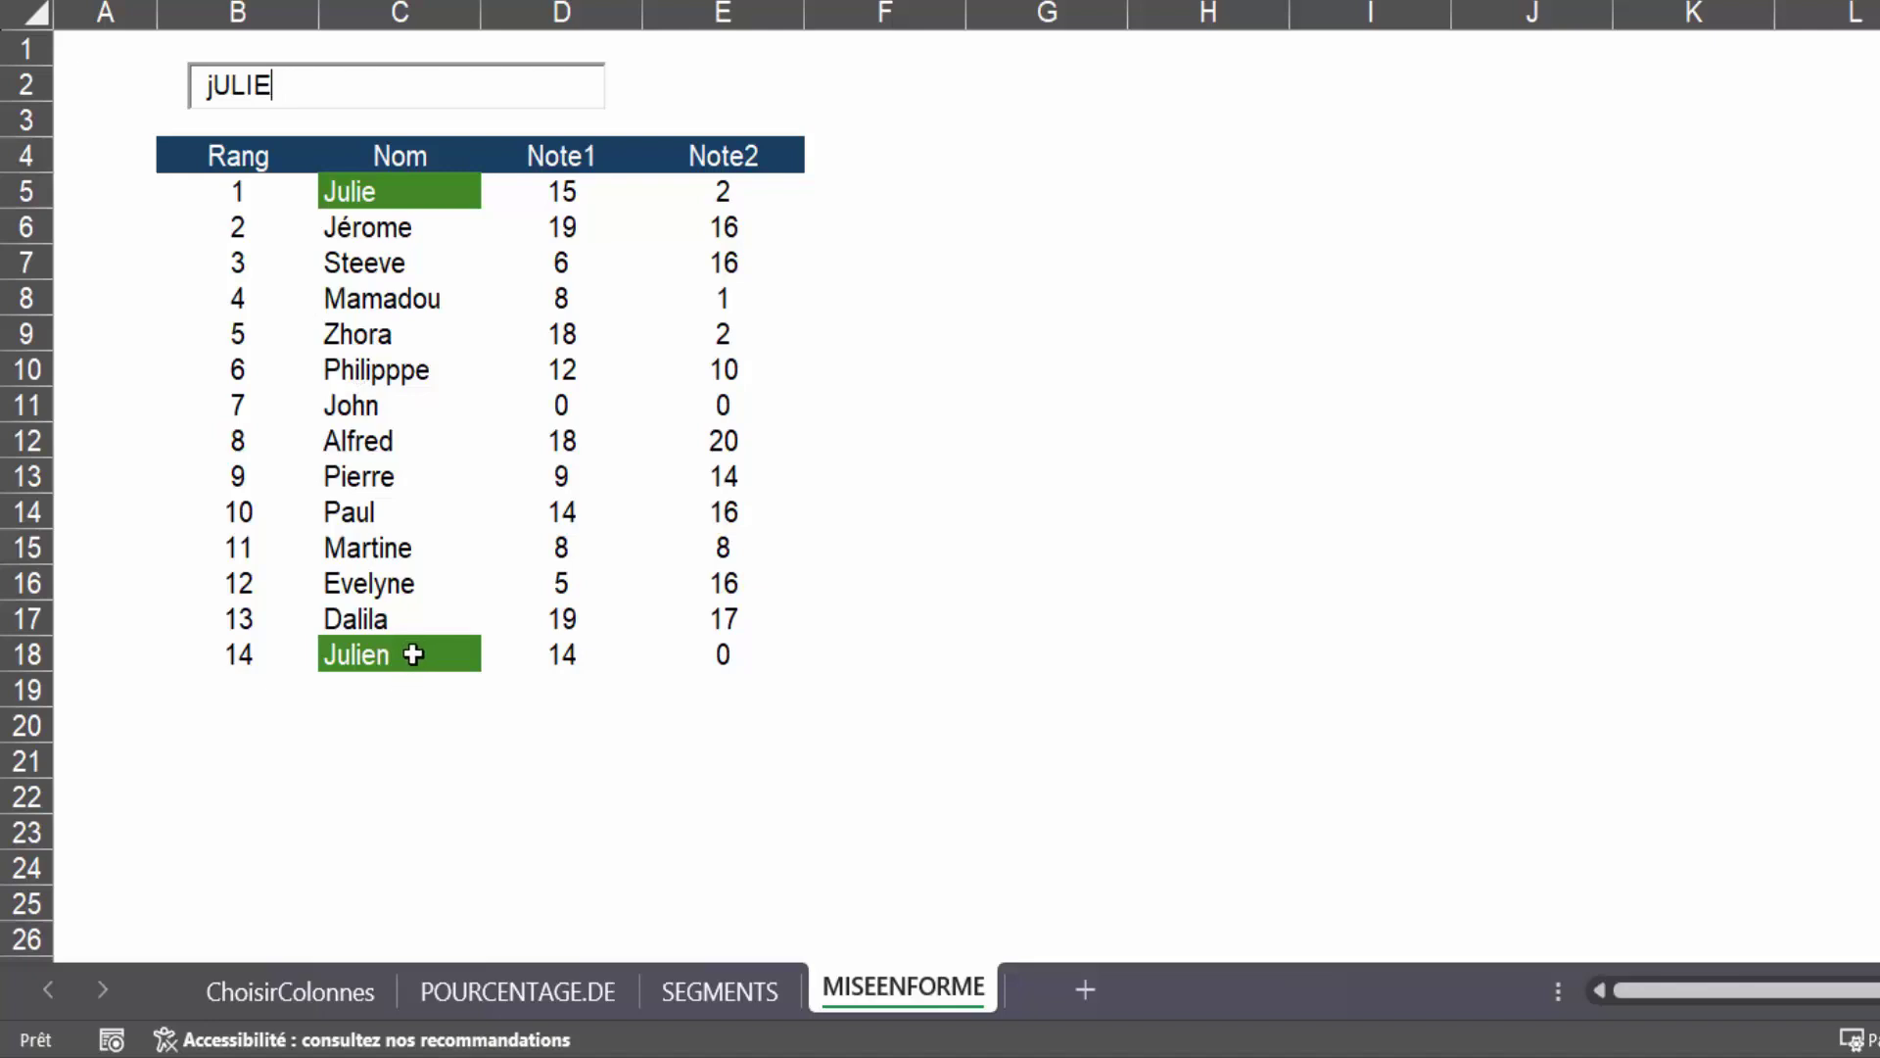
# Step: Replace the search text with 15, then 19, highlighting the two Note1 values of 19
pyautogui.moveTo(277, 85); pyautogui.dragTo(167, 86)
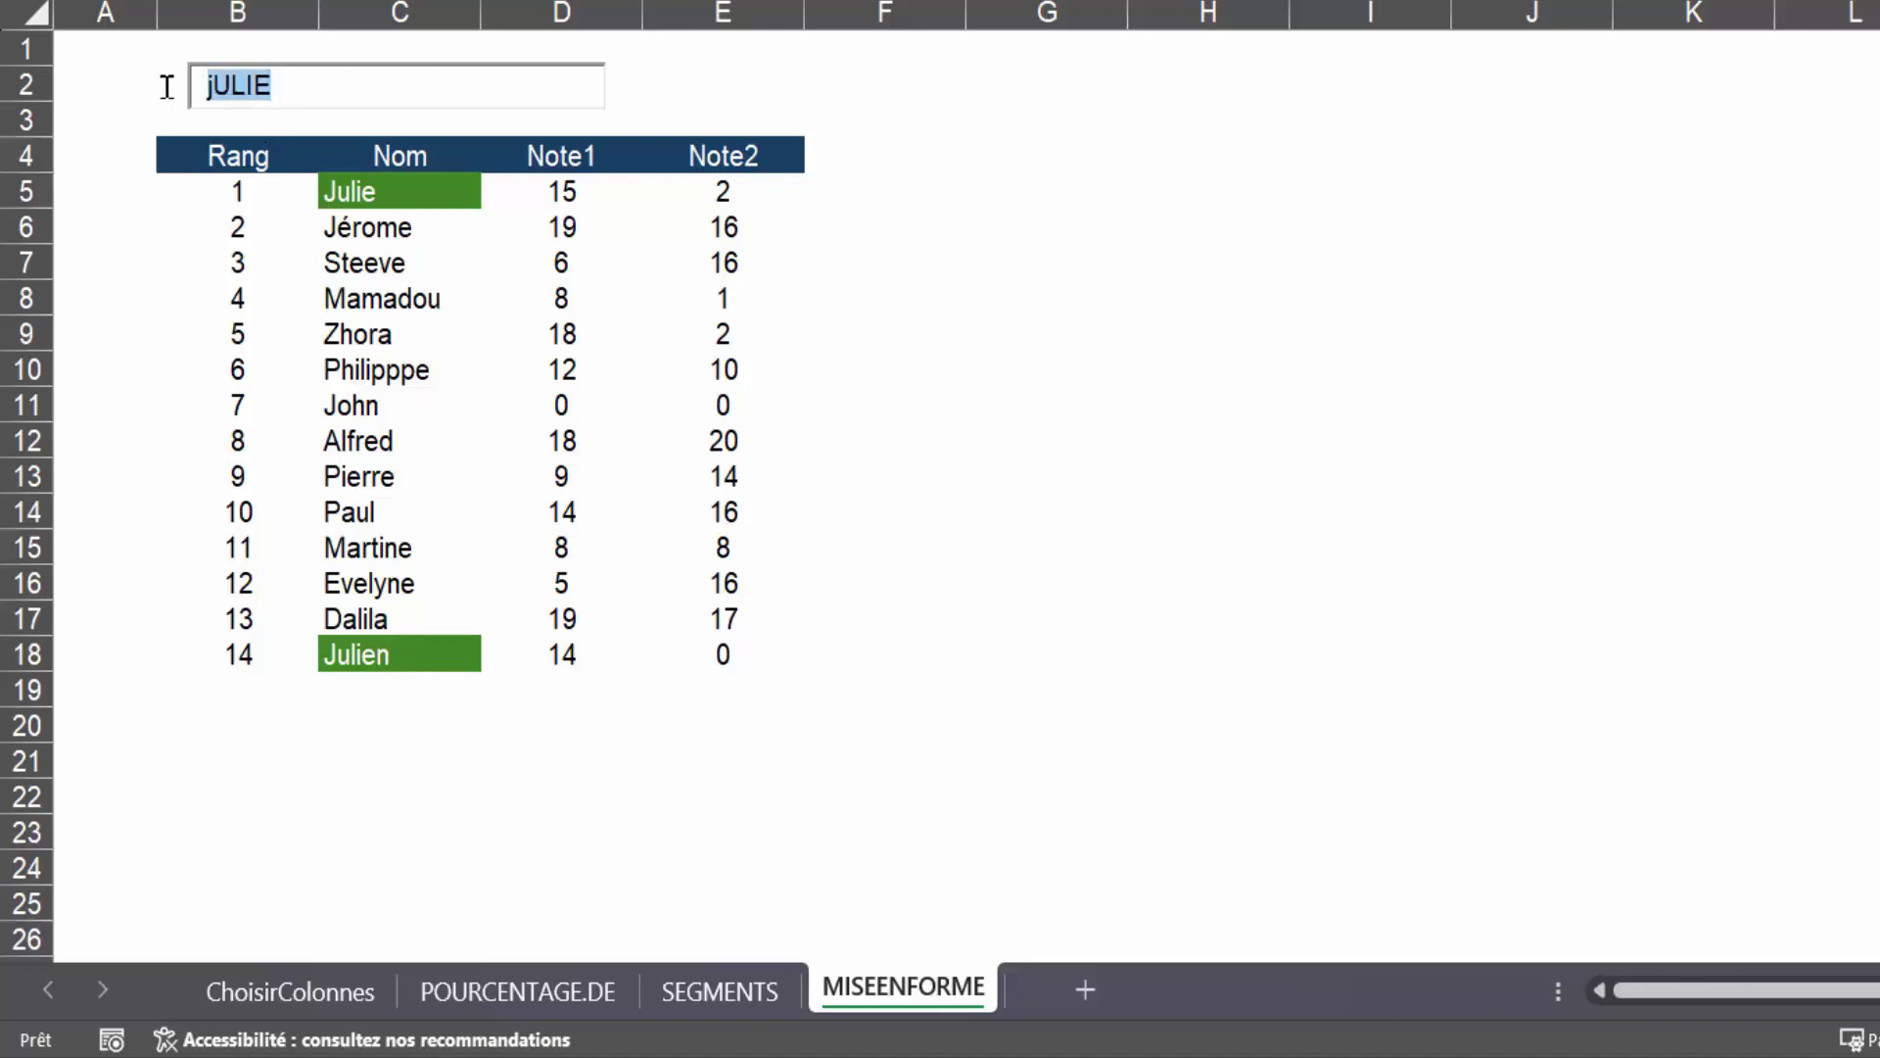
pyautogui.write('15')
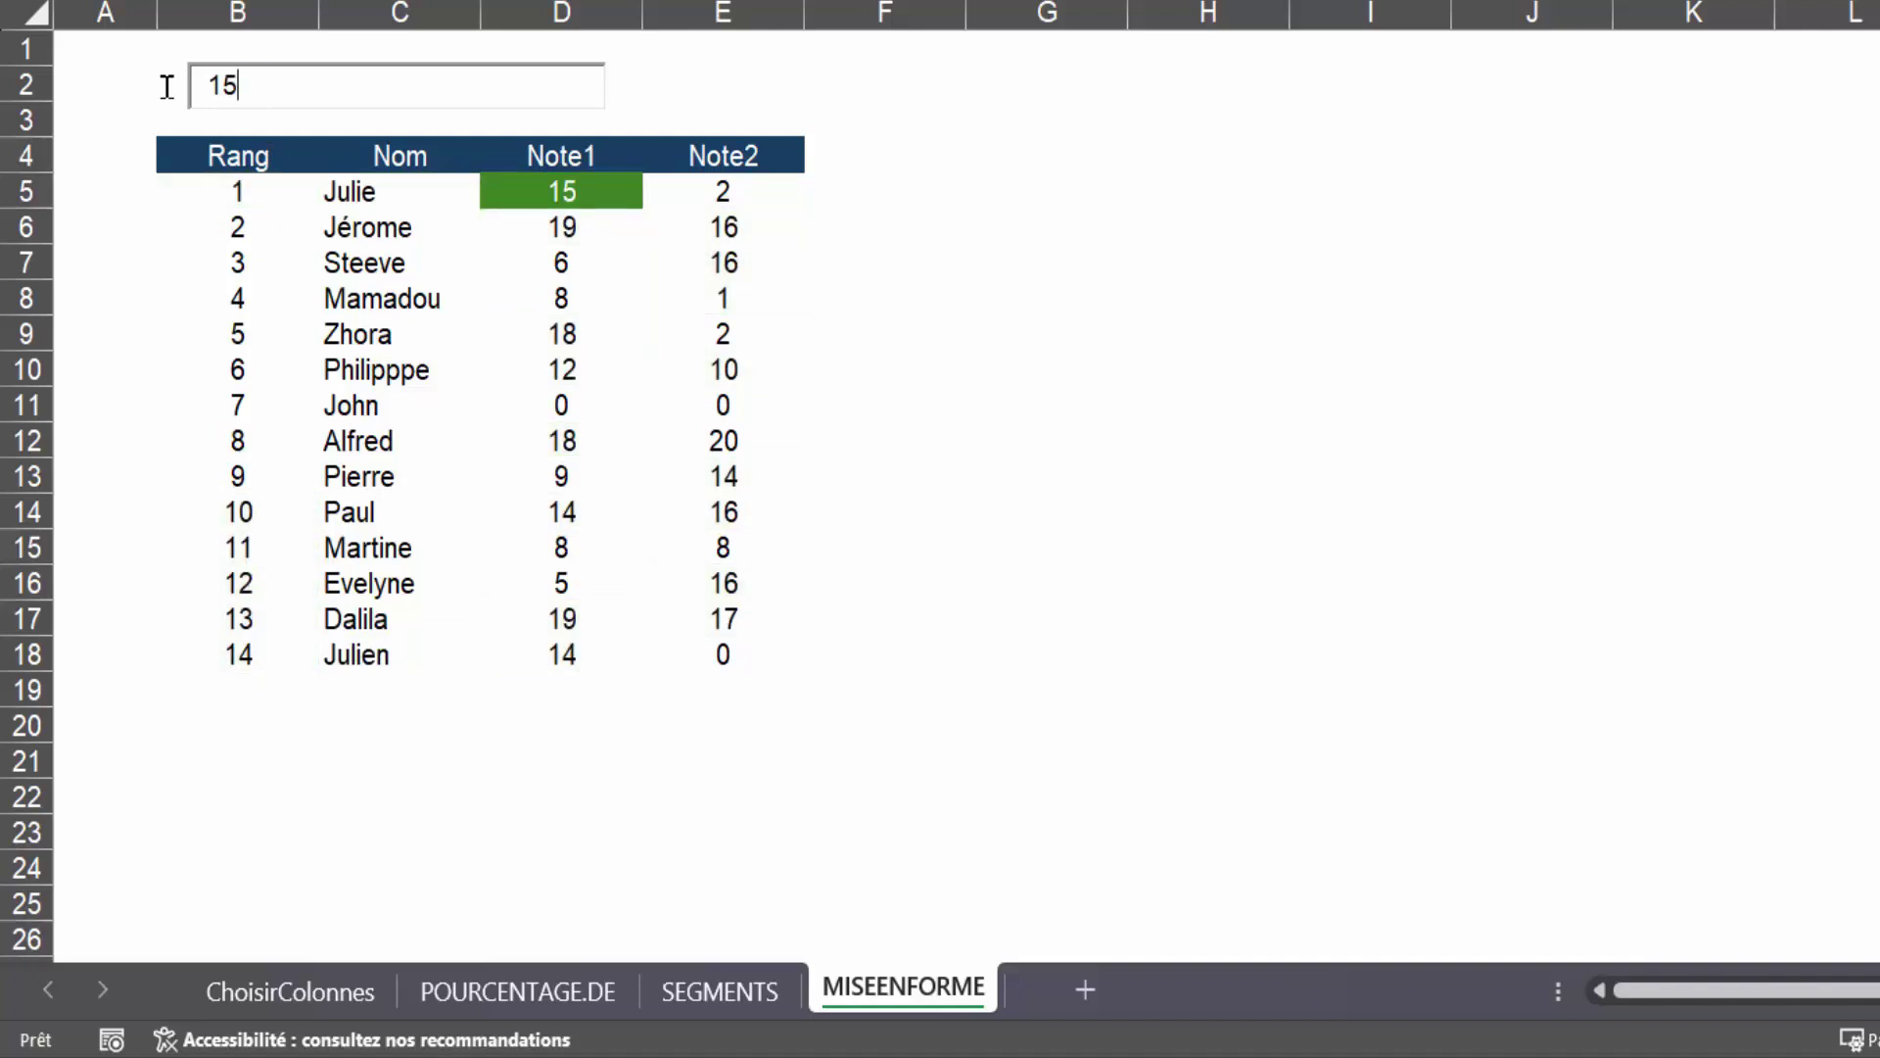
pyautogui.write('19')
pyautogui.press('BackSpace')
pyautogui.press('BackSpace')
pyautogui.press('BackSpace')
pyautogui.press('BackSpace')
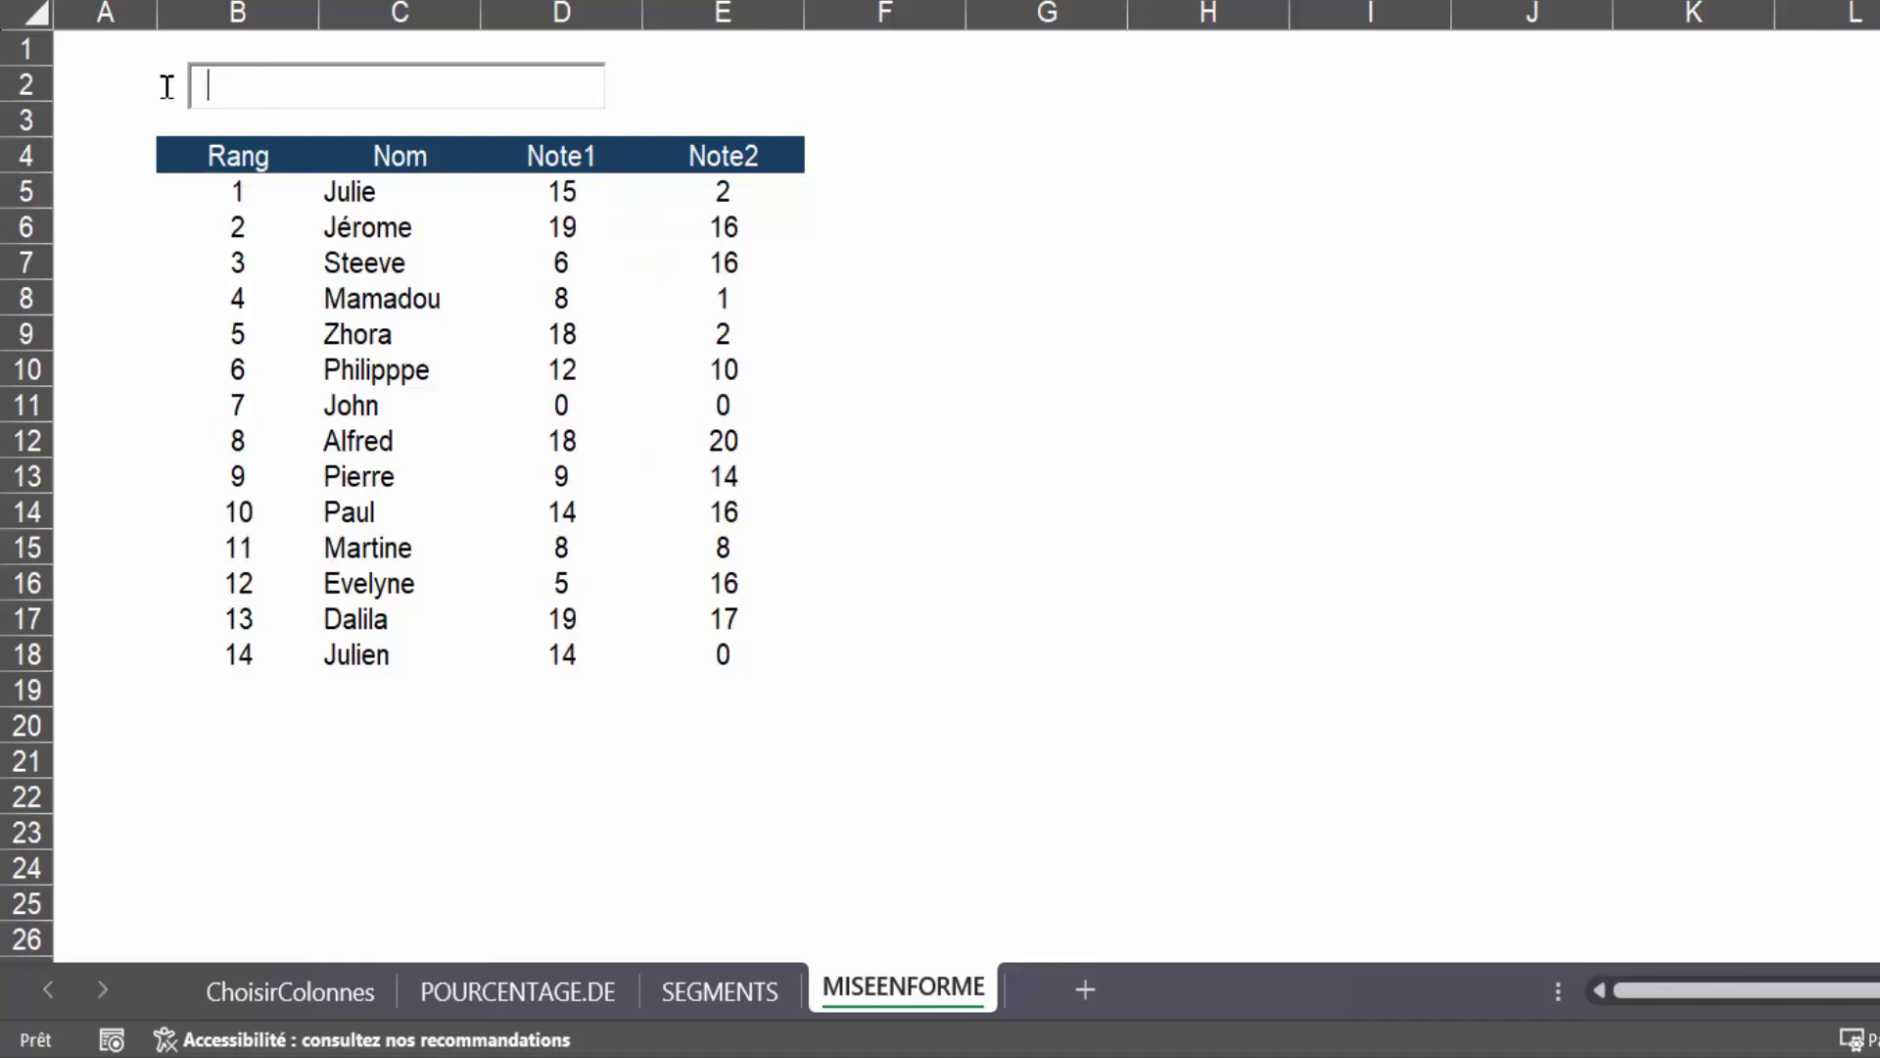
pyautogui.write('19')
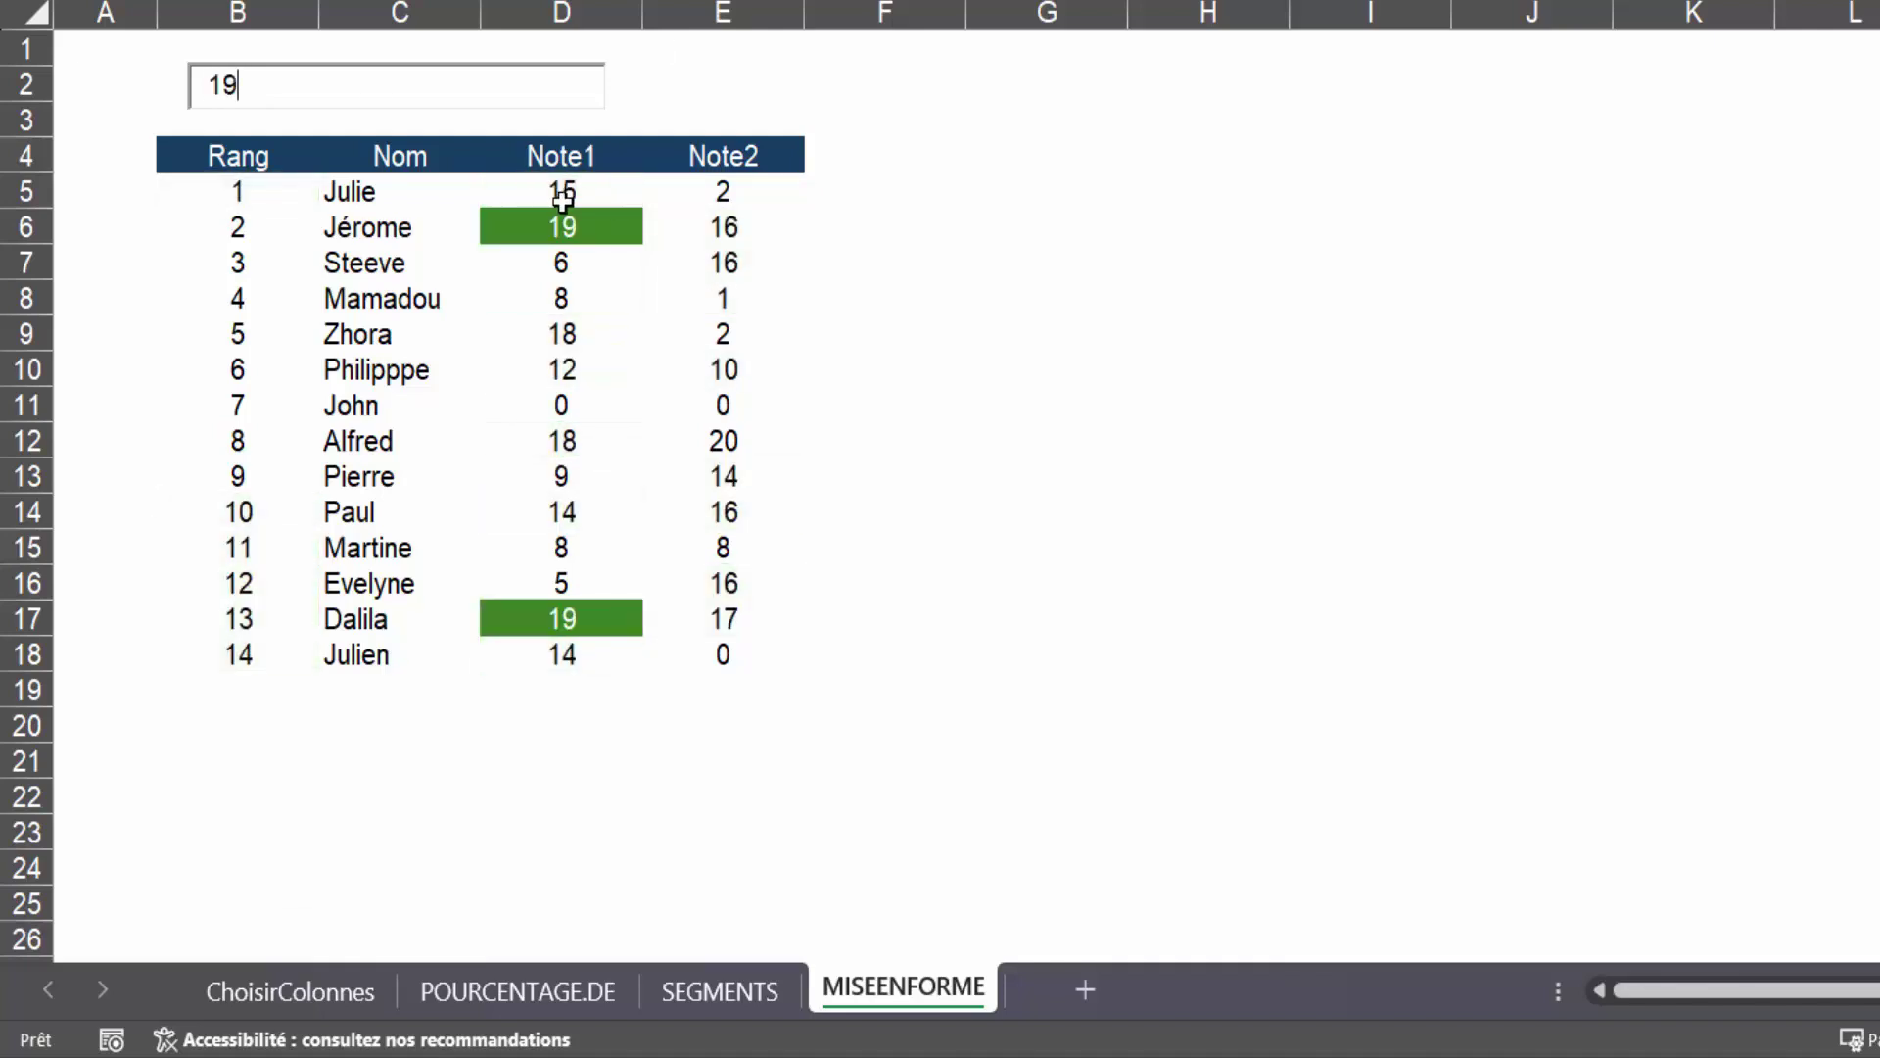